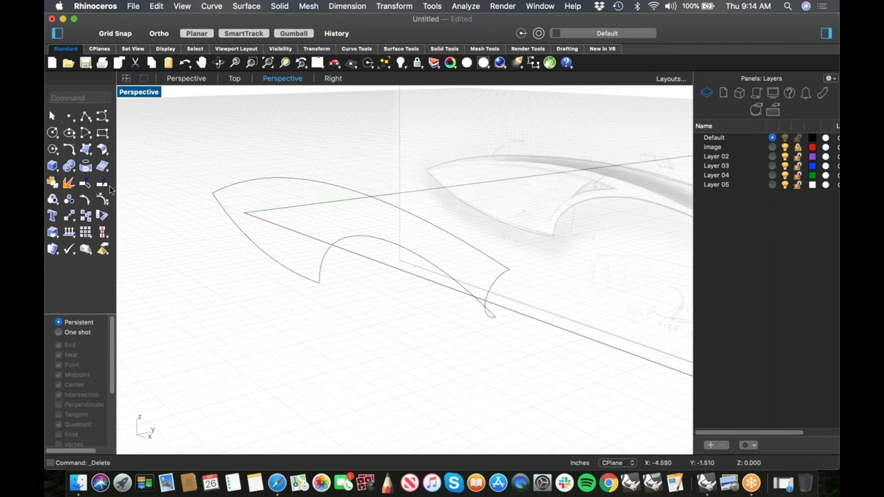
{"action": "left_click", "coordinate": [92, 158]}
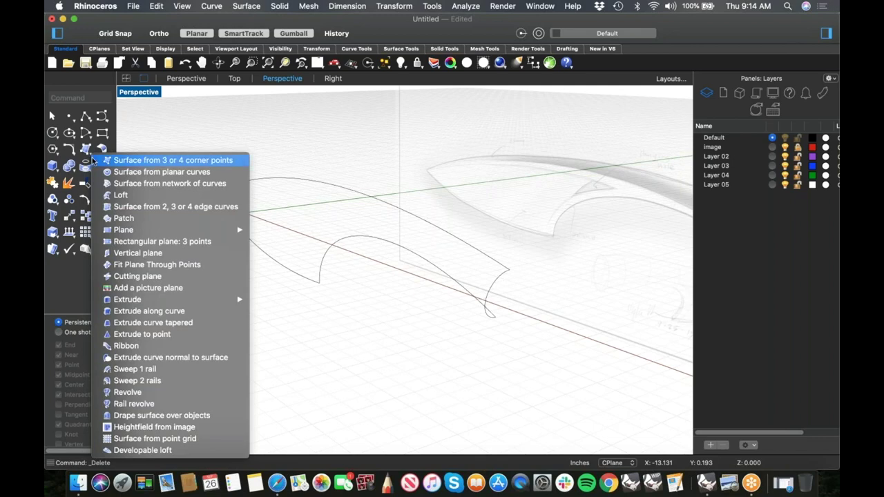
{"action": "left_click", "coordinate": [191, 383]}
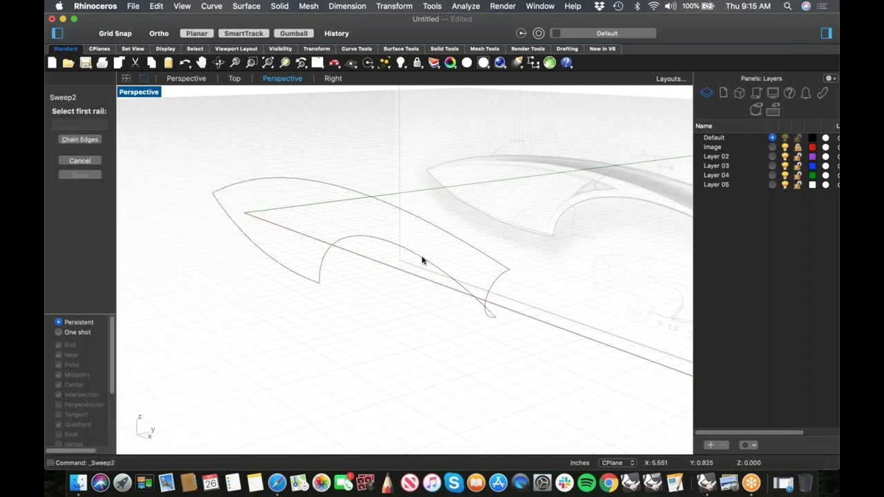
{"action": "left_click", "coordinate": [422, 259]}
{"action": "left_click", "coordinate": [446, 237]}
{"action": "left_click", "coordinate": [496, 283]}
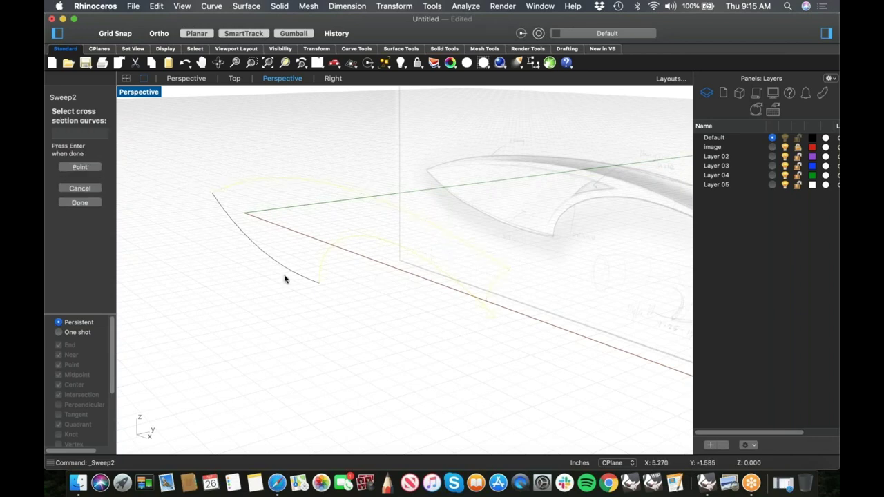
{"action": "left_click", "coordinate": [293, 275]}
{"action": "key", "text": "Return"}
{"action": "right_click_drag", "start_coordinate": [404, 333], "coordinate": [410, 299], "text": "shift"}
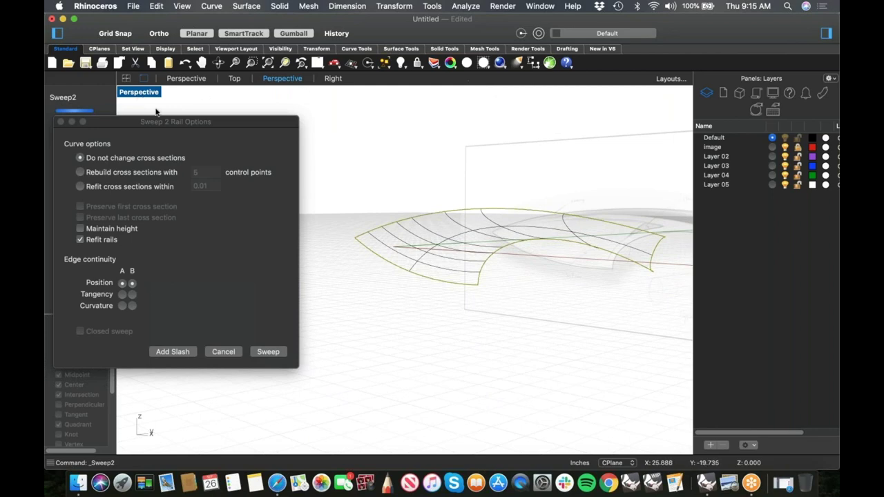
{"action": "left_click", "coordinate": [223, 352]}
Switch the Perspective viewport to Shaded display and clear the curve selection
{"action": "left_click", "coordinate": [144, 96]}
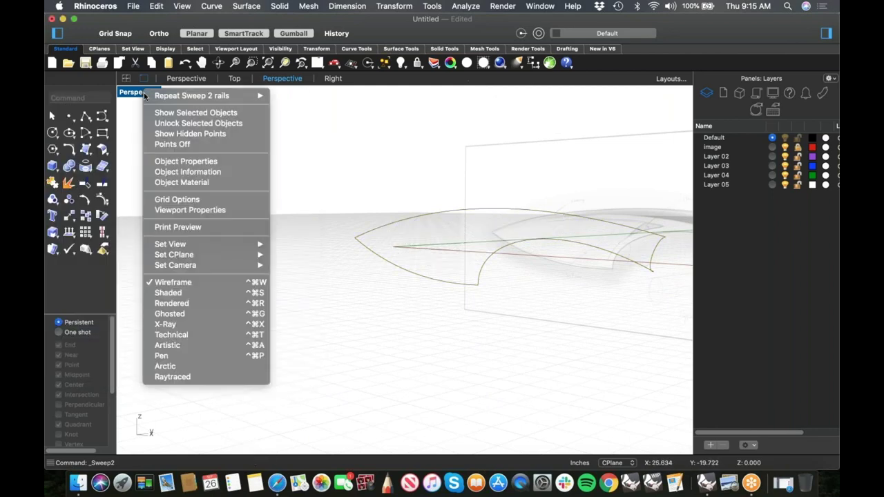
{"action": "left_click", "coordinate": [178, 293]}
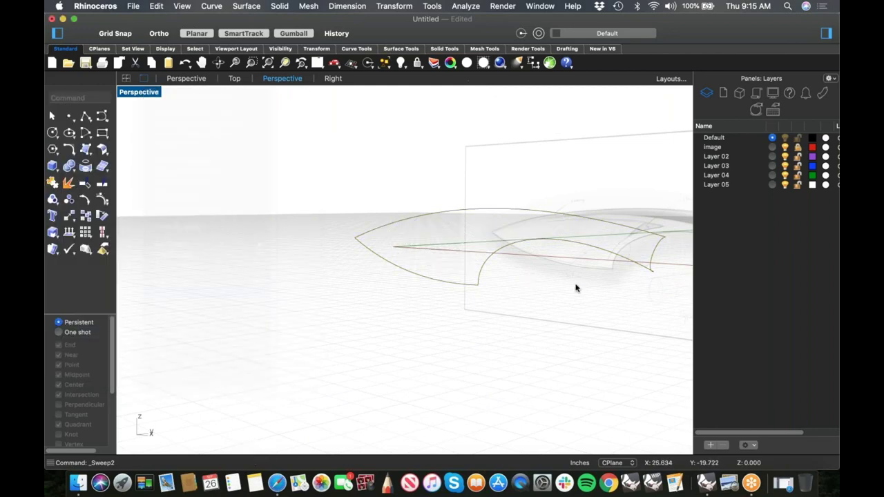
{"action": "left_click", "coordinate": [576, 287]}
{"action": "right_click_drag", "start_coordinate": [576, 287], "coordinate": [393, 295], "text": "shift"}
{"action": "middle_click", "coordinate": [220, 254]}
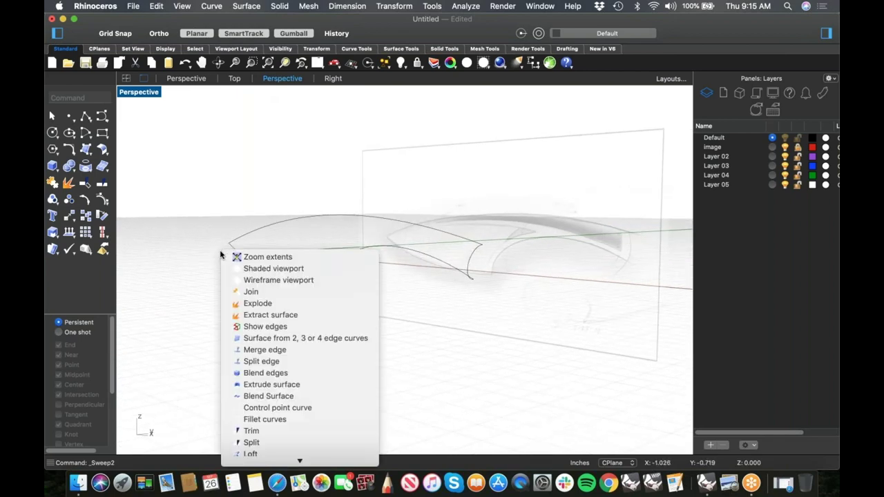
{"action": "left_click", "coordinate": [194, 241]}
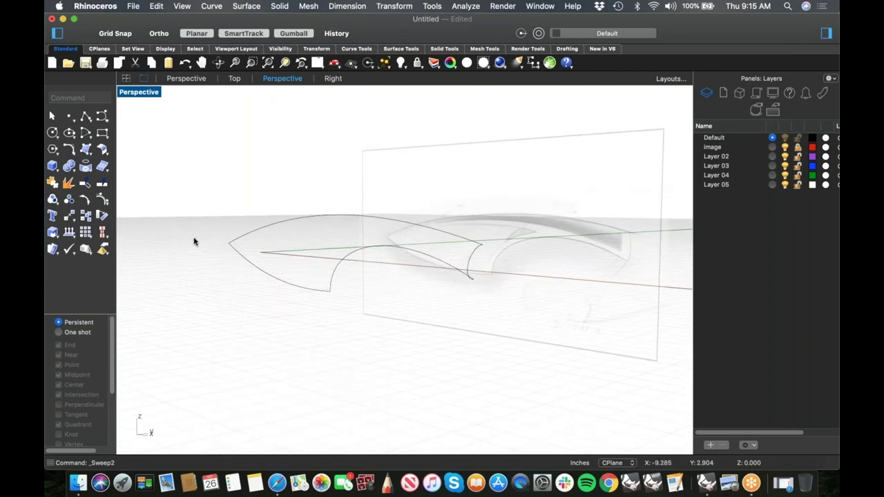
Set up a two-rail sweep with the long upper and lower curves as rails and both end curves as cross sections
{"action": "left_click", "coordinate": [87, 156]}
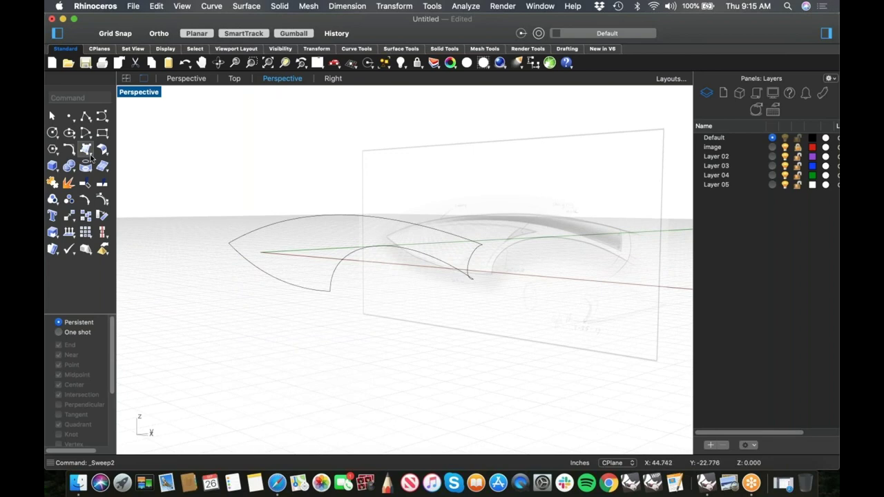
{"action": "left_click", "coordinate": [179, 385]}
{"action": "left_click", "coordinate": [442, 230]}
{"action": "left_click", "coordinate": [429, 255]}
{"action": "left_click", "coordinate": [470, 261]}
{"action": "left_click", "coordinate": [300, 286]}
{"action": "right_click", "coordinate": [361, 314]}
{"action": "right_click_drag", "start_coordinate": [439, 310], "coordinate": [510, 348]}
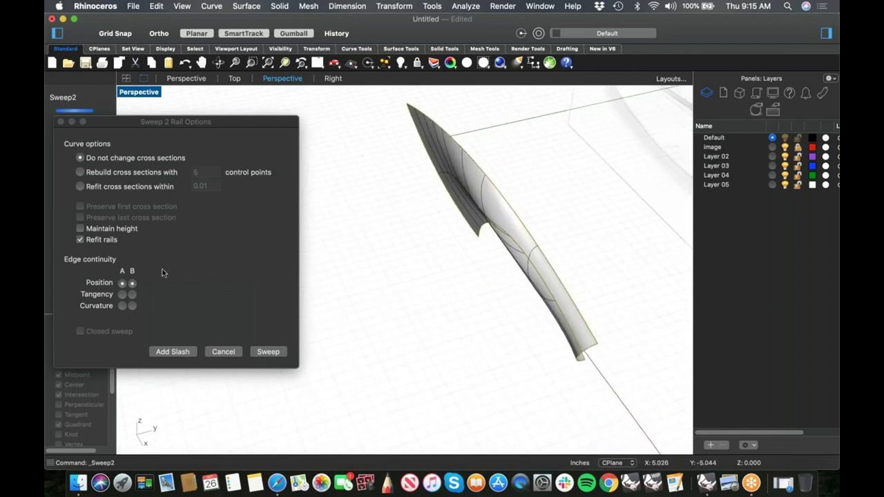
Enable Maintain height, rebuild the cross sections with 5 control points, and create the two-rail sweep
{"action": "left_click", "coordinate": [100, 232]}
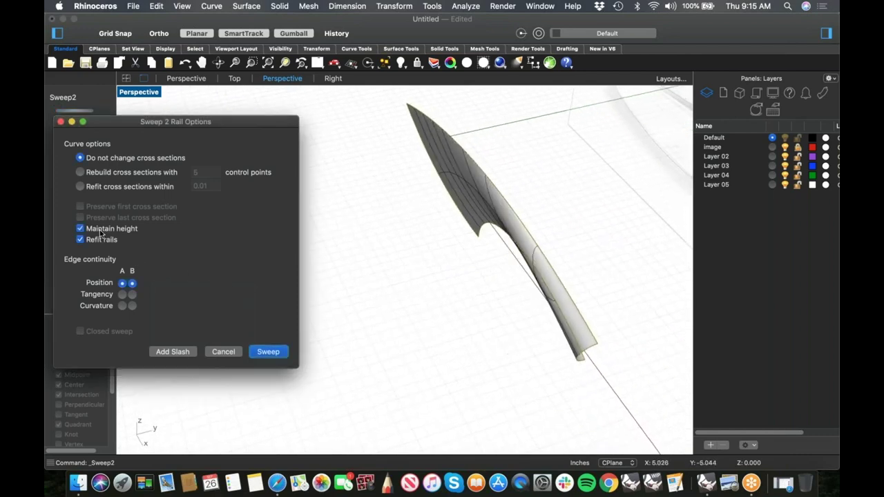
{"action": "right_click_drag", "start_coordinate": [476, 332], "coordinate": [529, 310]}
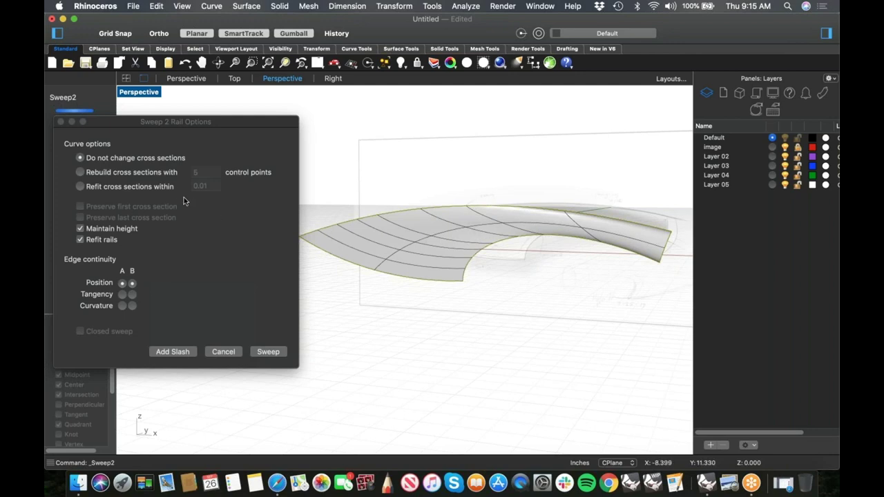
{"action": "left_click", "coordinate": [95, 175]}
{"action": "left_click_drag", "start_coordinate": [211, 175], "coordinate": [187, 172]}
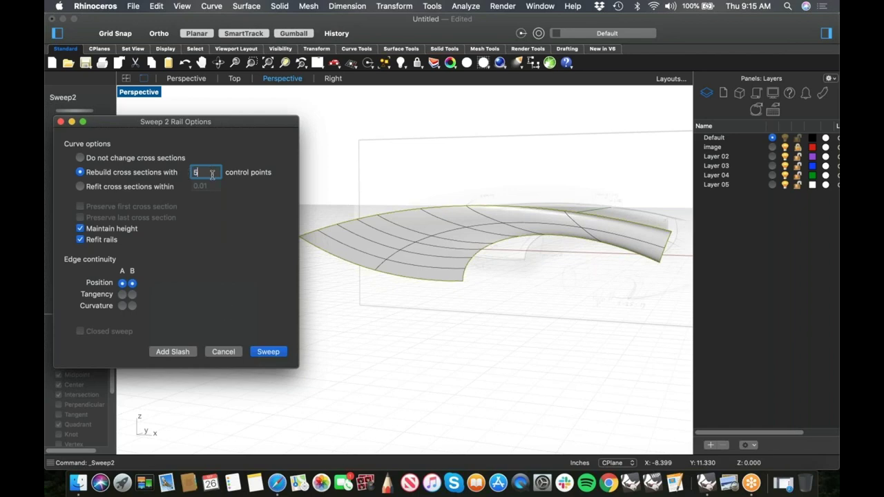
{"action": "left_click", "coordinate": [268, 352]}
Delete the swept surface, keeping the four boundary curves
{"action": "right_click_drag", "start_coordinate": [491, 320], "coordinate": [307, 275]}
{"action": "left_click", "coordinate": [307, 275]}
{"action": "right_click", "coordinate": [388, 315]}
{"action": "left_click", "coordinate": [357, 337]}
{"action": "right_click_drag", "start_coordinate": [357, 337], "coordinate": [425, 304]}
{"action": "left_click", "coordinate": [465, 310]}
{"action": "left_click", "coordinate": [384, 261]}
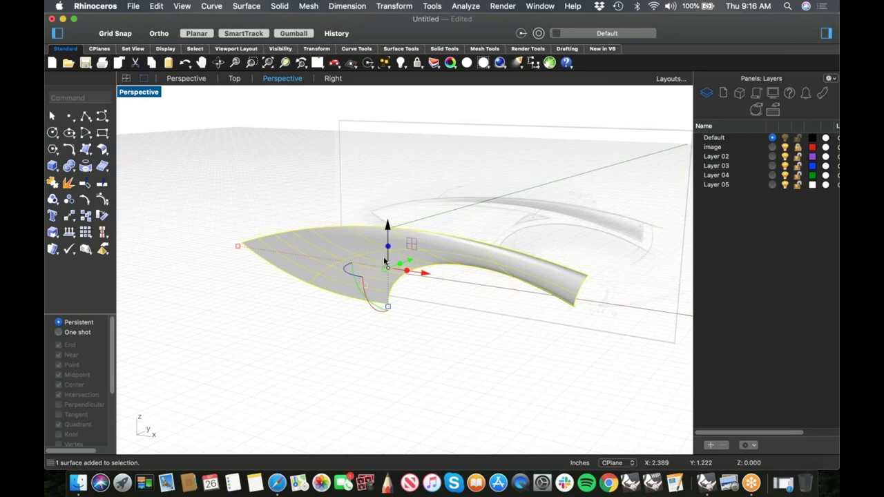
{"action": "key", "text": "Delete"}
{"action": "right_click", "coordinate": [475, 271]}
{"action": "left_click", "coordinate": [456, 314]}
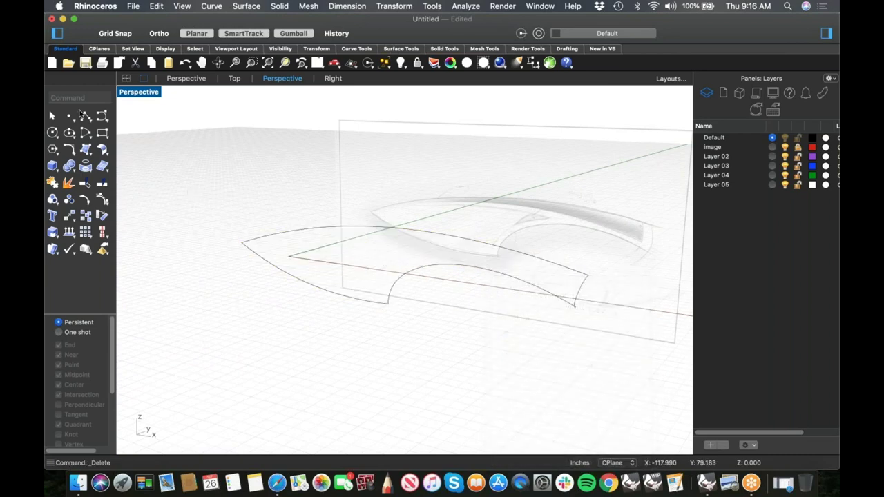
Sweep a surface along the long upper and lower curves through both end curves, with Refit rails turned off
{"action": "left_click", "coordinate": [90, 153]}
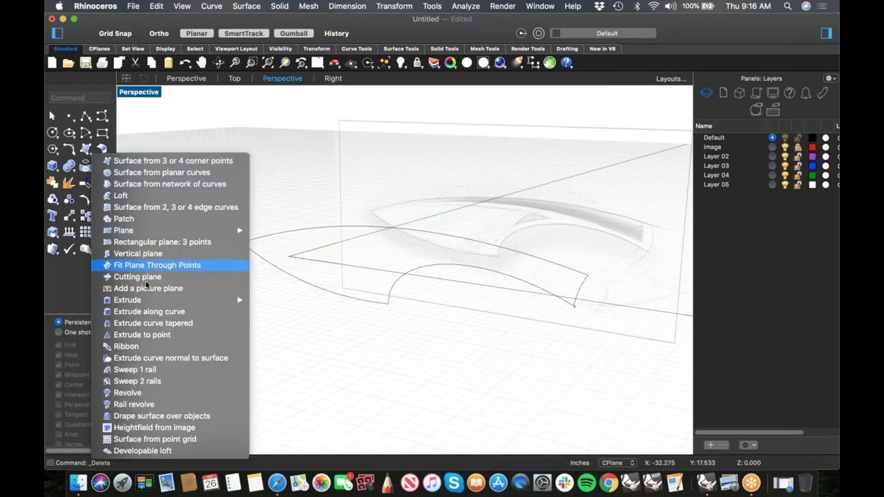
{"action": "left_click", "coordinate": [226, 380]}
{"action": "left_click", "coordinate": [552, 261]}
{"action": "left_click", "coordinate": [541, 290]}
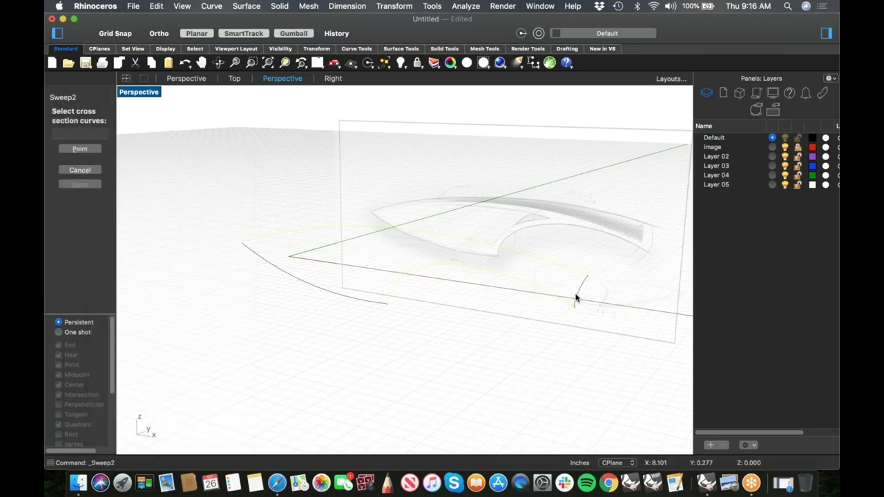
{"action": "left_click", "coordinate": [577, 296]}
{"action": "left_click", "coordinate": [326, 286]}
{"action": "key", "text": "Return"}
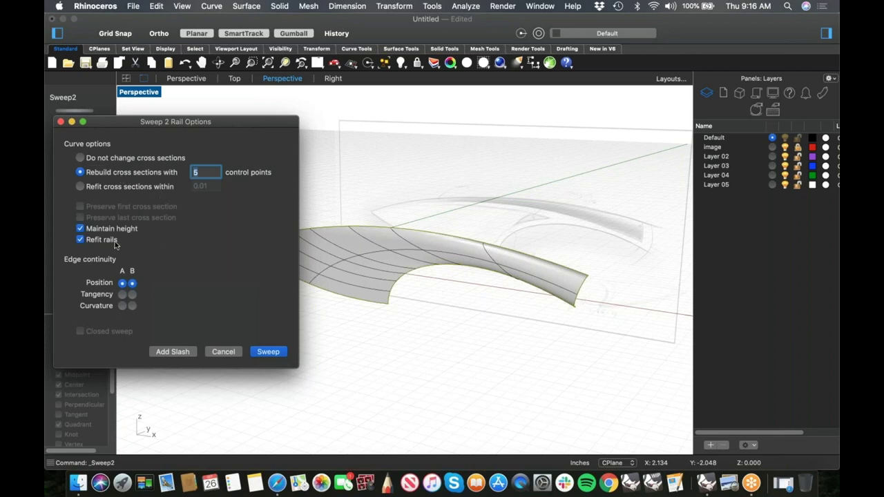
{"action": "left_click", "coordinate": [80, 239]}
{"action": "left_click", "coordinate": [268, 352]}
Display the control points of the swept surface
{"action": "right_click_drag", "start_coordinate": [506, 327], "coordinate": [498, 275]}
{"action": "left_click", "coordinate": [497, 274]}
{"action": "right_click", "coordinate": [473, 295]}
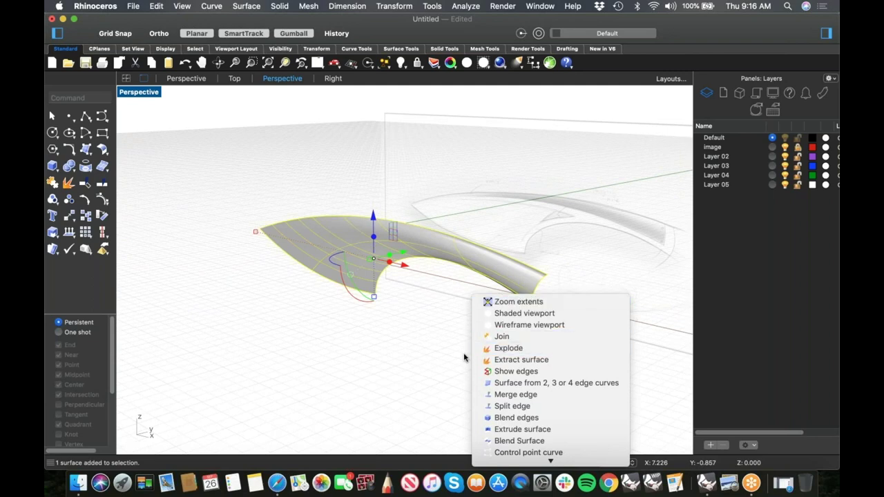
{"action": "scroll", "coordinate": [477, 358], "scroll_direction": "down", "scroll_amount": 5}
{"action": "left_click", "coordinate": [526, 377]}
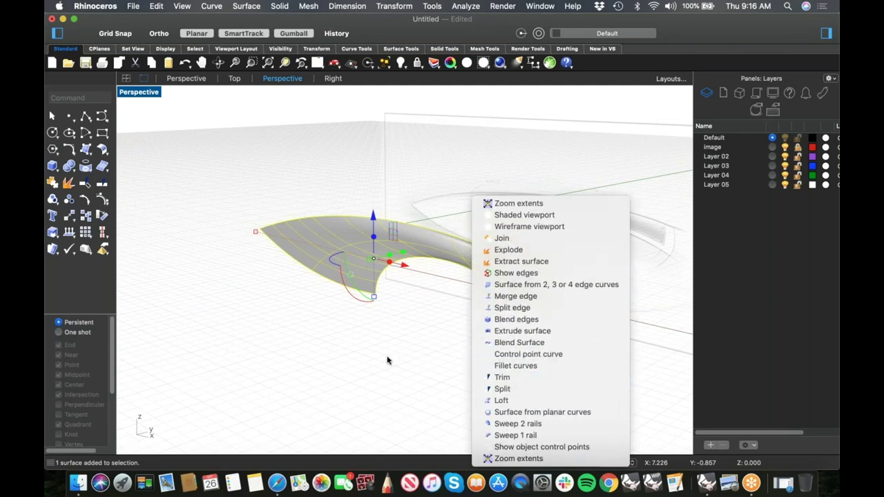
{"action": "left_click", "coordinate": [102, 200]}
Select the two control points at the upper corner of the narrow end, and those at its lower corner, to check their alignment
{"action": "mouse_move", "coordinate": [394, 333]}
{"action": "right_mouse_down"}
{"action": "mouse_move", "coordinate": [412, 317]}
{"action": "mouse_move", "coordinate": [393, 326]}
{"action": "right_mouse_up"}
{"action": "right_click_drag", "start_coordinate": [583, 299], "coordinate": [486, 281]}
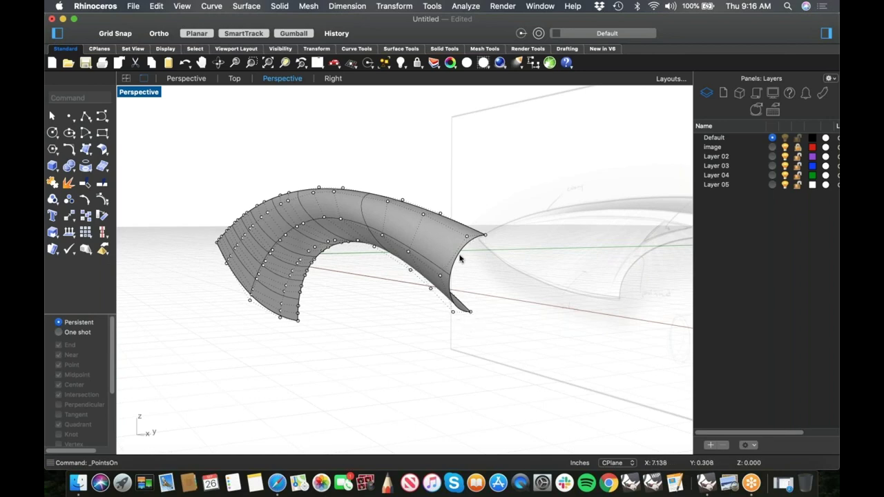
{"action": "scroll", "coordinate": [471, 237], "scroll_direction": "up", "scroll_amount": 4}
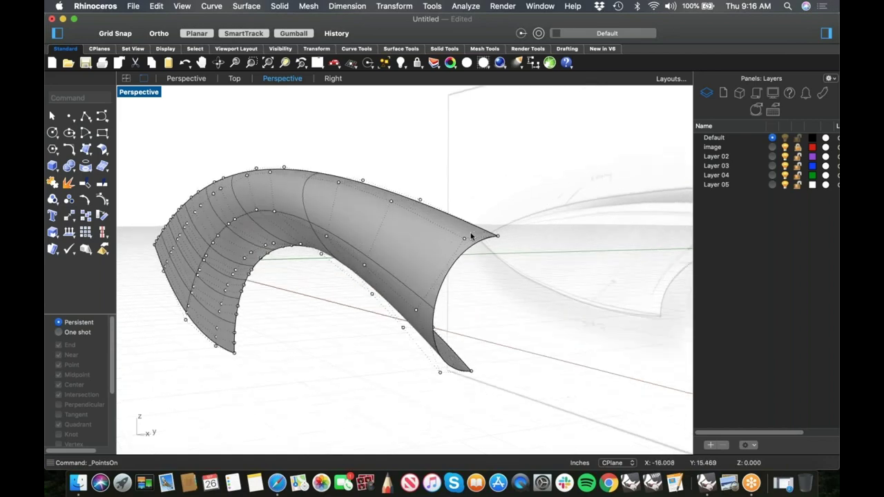
{"action": "left_click_drag", "start_coordinate": [449, 206], "coordinate": [533, 269]}
{"action": "right_click_drag", "start_coordinate": [498, 289], "coordinate": [446, 283], "text": "shift"}
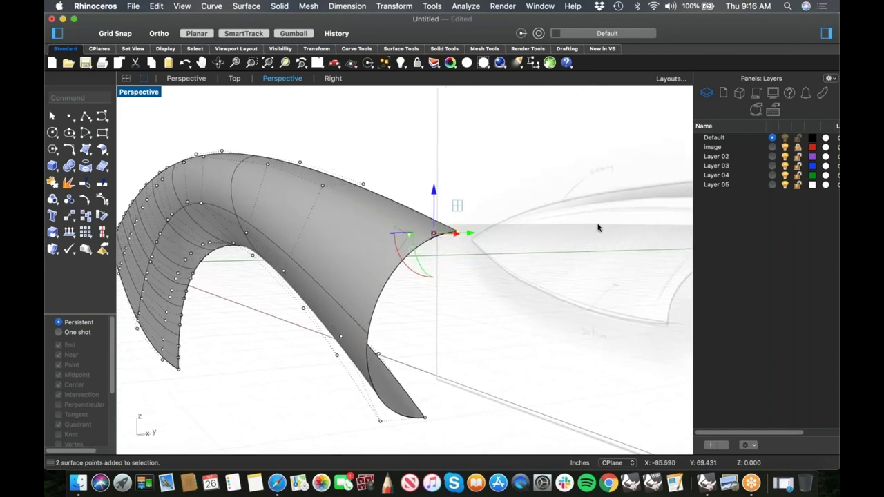
{"action": "left_click", "coordinate": [468, 337]}
{"action": "right_click_drag", "start_coordinate": [467, 337], "coordinate": [467, 292]}
{"action": "left_click_drag", "start_coordinate": [351, 348], "coordinate": [494, 403]}
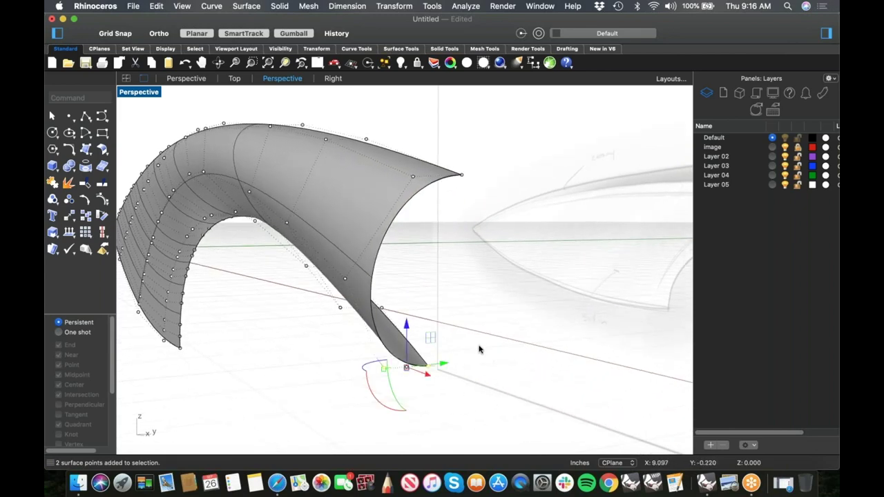
{"action": "scroll", "coordinate": [457, 292], "scroll_direction": "down", "scroll_amount": 5}
{"action": "left_click", "coordinate": [476, 286]}
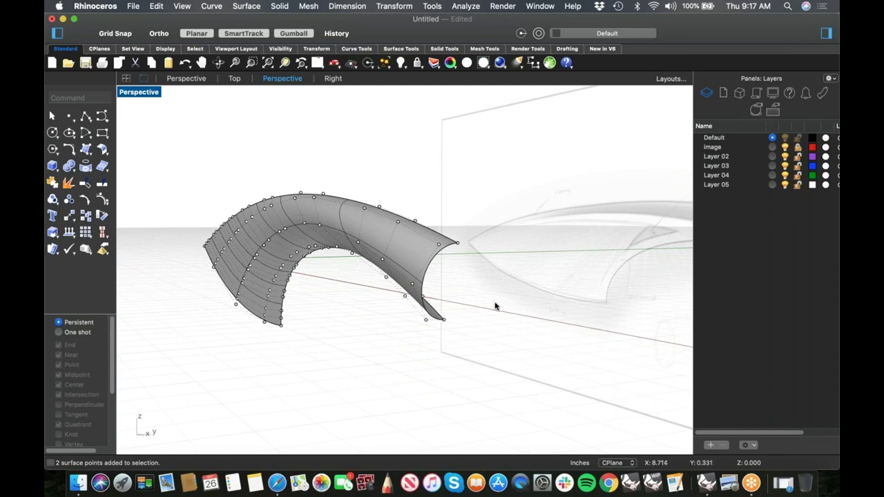
Hide the control points and mirror a copy of the surface across the X axis, starting from the narrow end's lower corner
{"action": "key", "text": "Escape"}
{"action": "type", "text": "m"}
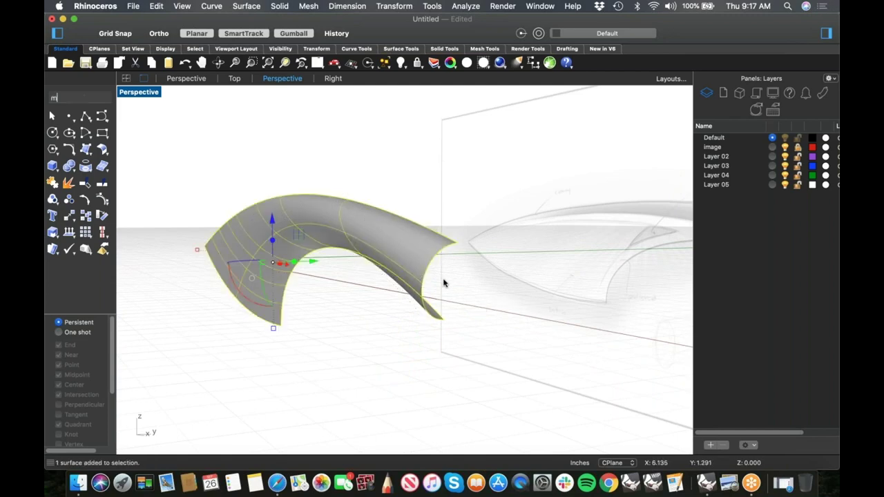
{"action": "type", "text": "irro"}
{"action": "key", "text": "Return"}
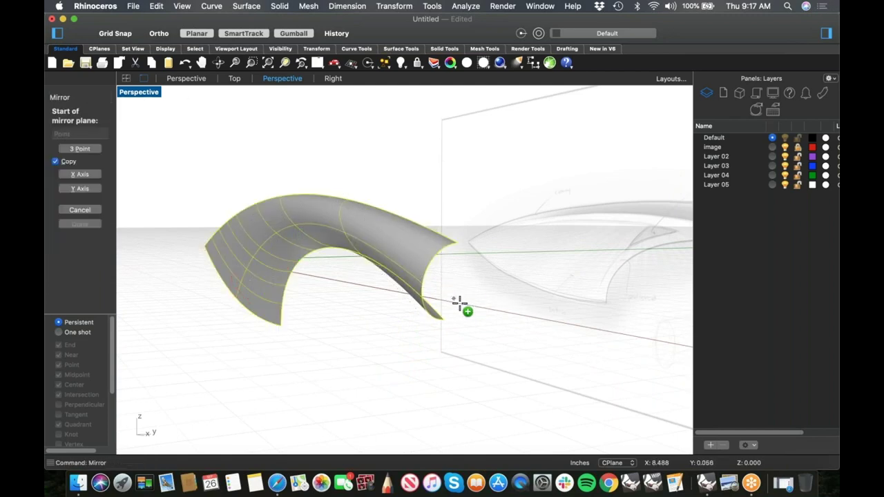
{"action": "left_click", "coordinate": [444, 318]}
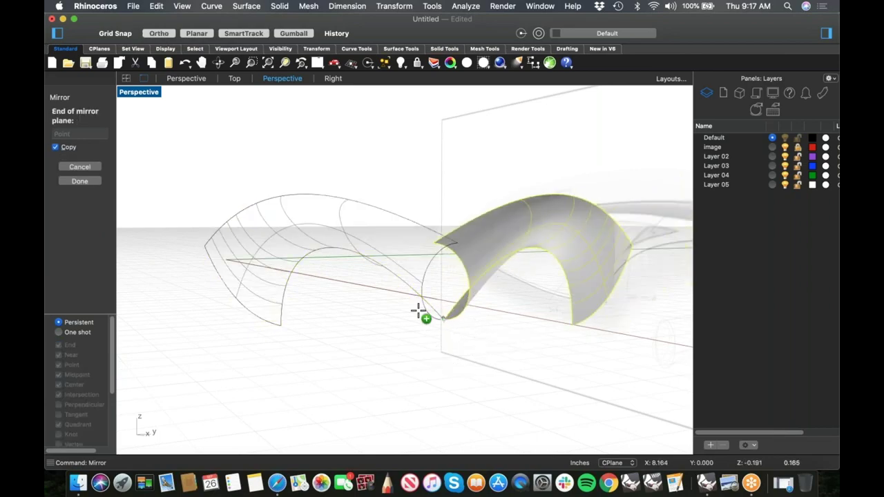
{"action": "left_click", "coordinate": [407, 312], "text": "shift"}
{"action": "left_click", "coordinate": [395, 330]}
{"action": "right_click_drag", "start_coordinate": [444, 276], "coordinate": [292, 284]}
{"action": "scroll", "coordinate": [292, 283], "scroll_direction": "down", "scroll_amount": 5}
{"action": "right_click_drag", "start_coordinate": [415, 321], "coordinate": [242, 327]}
{"action": "scroll", "coordinate": [464, 283], "scroll_direction": "up", "scroll_amount": 5}
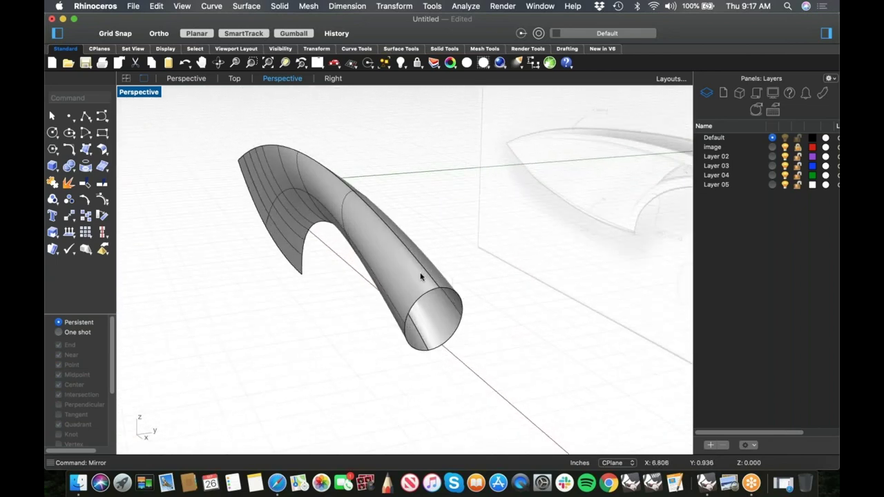
{"action": "scroll", "coordinate": [435, 285], "scroll_direction": "up", "scroll_amount": 4}
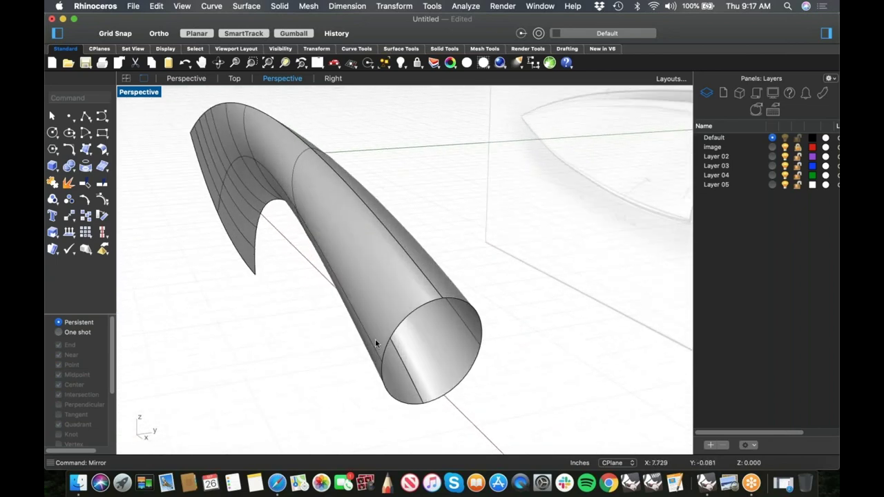
{"action": "type", "text": "MatchSrf"}
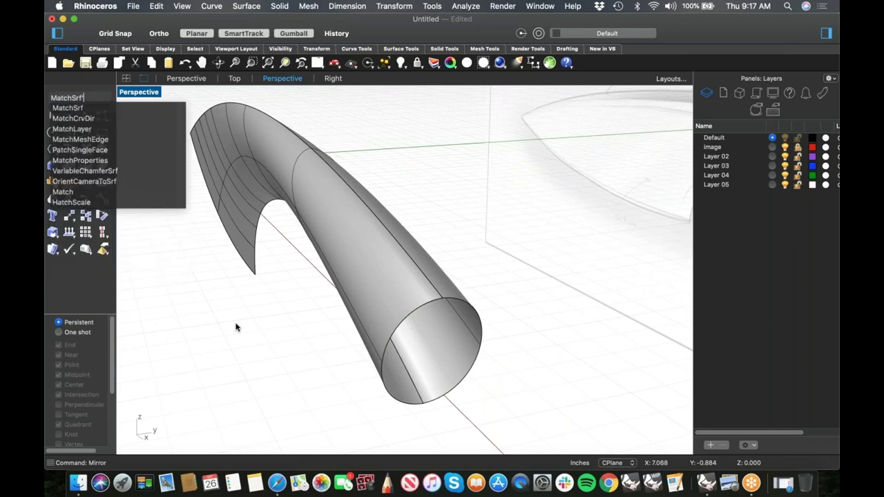
{"action": "key", "text": "Return"}
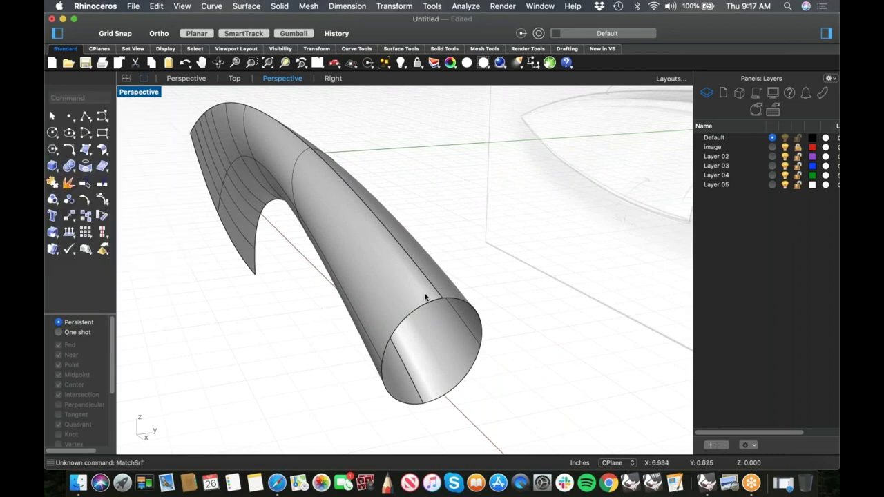
{"action": "left_click", "coordinate": [438, 295]}
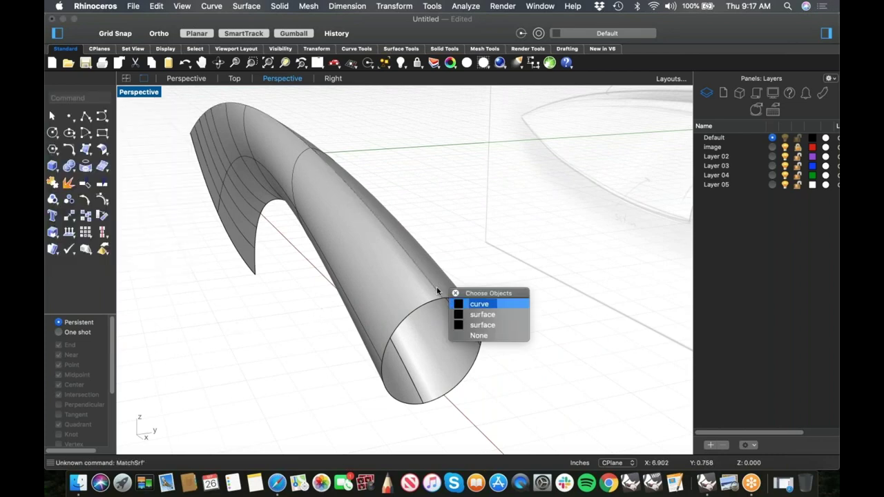
{"action": "left_click", "coordinate": [483, 314]}
{"action": "right_click", "coordinate": [478, 308]}
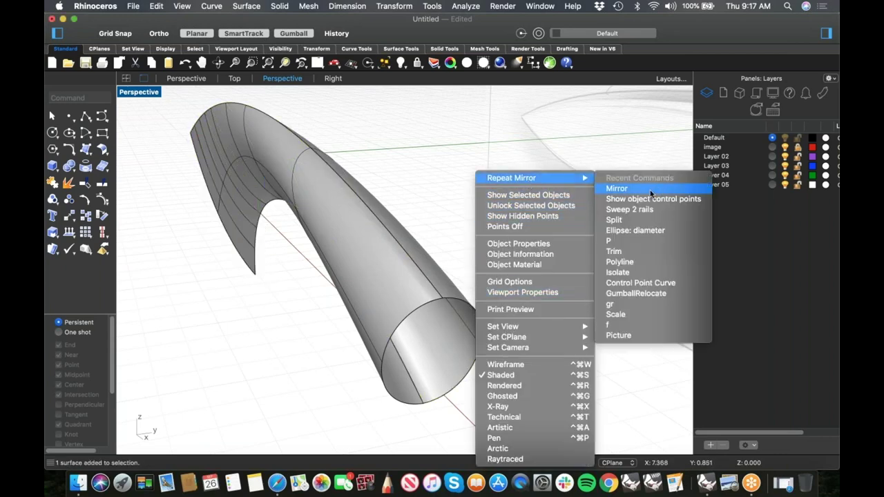
{"action": "left_click", "coordinate": [454, 146]}
Match the surface's upper edge to the mirrored surface's edge using MatchSrf with Curvature continuity, other end preserved by Position, and averaged surfaces
{"action": "type", "text": "Matchs"}
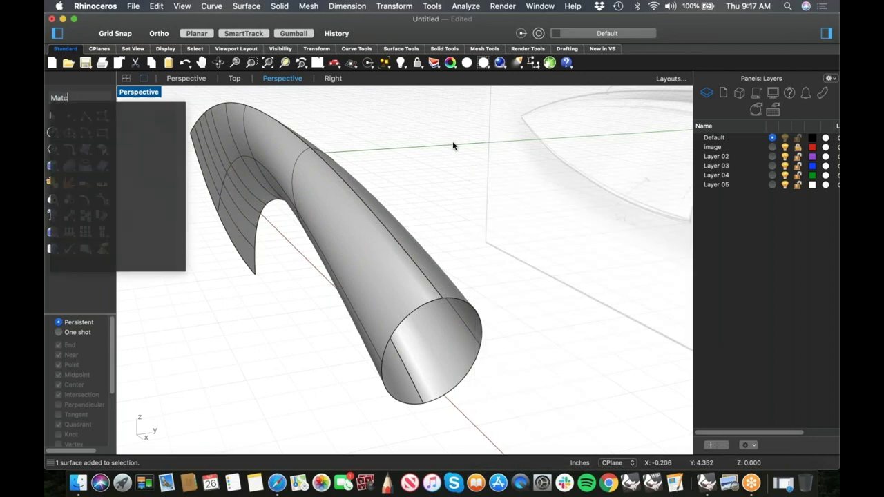
{"action": "key", "text": "Return"}
{"action": "left_click", "coordinate": [430, 284]}
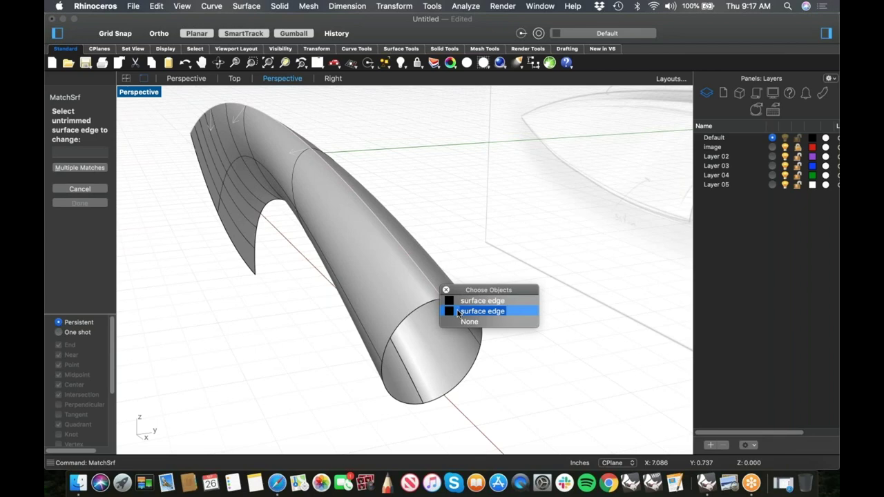
{"action": "left_click", "coordinate": [457, 311]}
{"action": "left_click", "coordinate": [437, 294]}
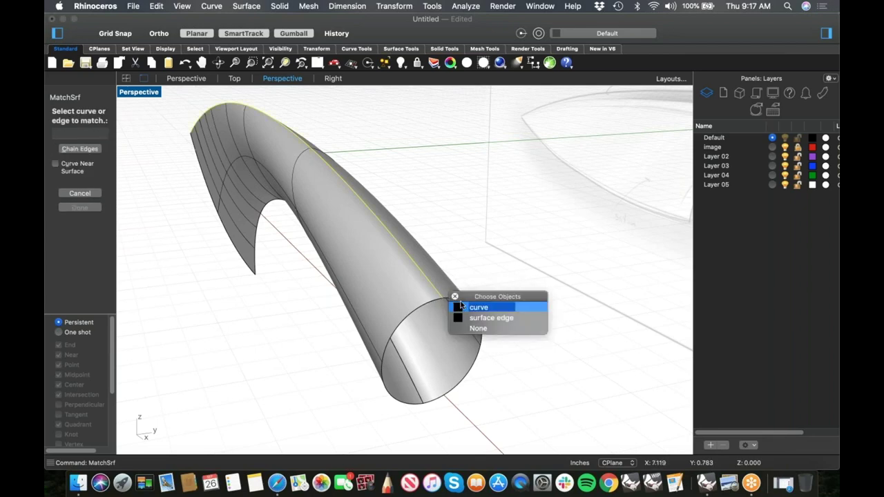
{"action": "left_click", "coordinate": [473, 319]}
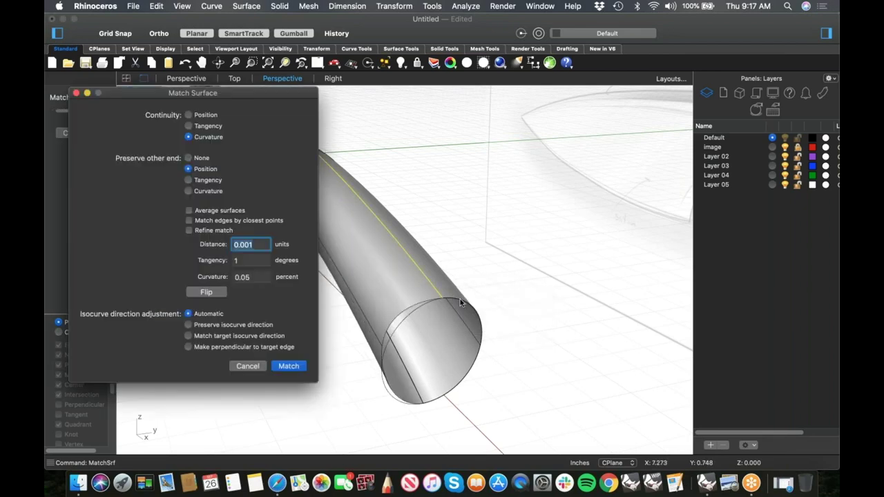
{"action": "right_click_drag", "start_coordinate": [460, 299], "coordinate": [469, 291], "text": "shift"}
{"action": "left_click", "coordinate": [227, 211]}
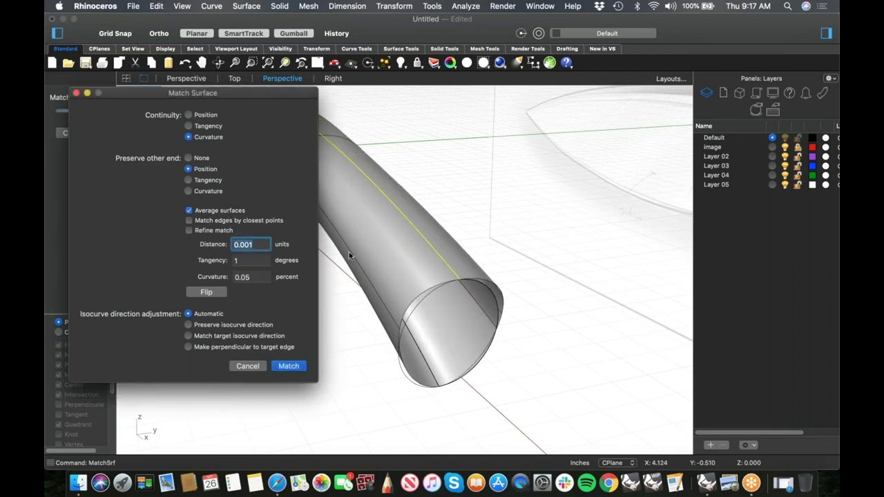
{"action": "scroll", "coordinate": [401, 286], "scroll_direction": "down", "scroll_amount": 4}
{"action": "right_click_drag", "start_coordinate": [401, 286], "coordinate": [552, 236], "text": "shift"}
{"action": "right_click_drag", "start_coordinate": [496, 261], "coordinate": [532, 264]}
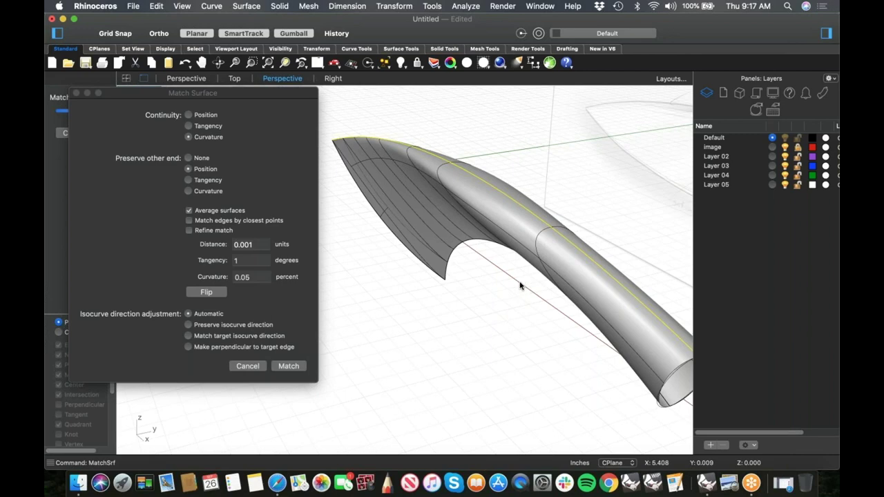
{"action": "left_click", "coordinate": [288, 366]}
Examine the matched surfaces and their shared seam from the tube end, the wide end and both sides
{"action": "right_click_drag", "start_coordinate": [383, 349], "coordinate": [330, 342], "text": "shift"}
{"action": "right_click_drag", "start_coordinate": [435, 352], "coordinate": [400, 351]}
{"action": "right_click_drag", "start_coordinate": [374, 324], "coordinate": [329, 309], "text": "shift"}
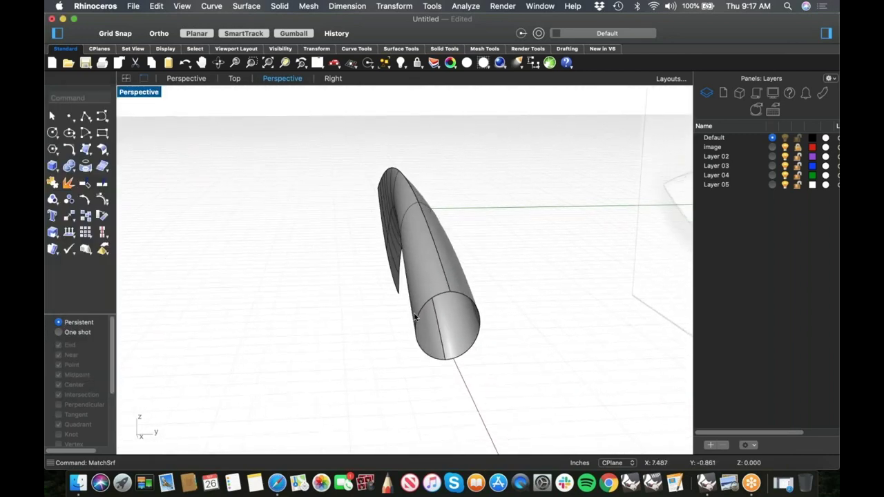
{"action": "right_click_drag", "start_coordinate": [348, 229], "coordinate": [442, 248]}
{"action": "right_click_drag", "start_coordinate": [276, 255], "coordinate": [405, 262], "text": "shift"}
{"action": "scroll", "coordinate": [404, 263], "scroll_direction": "down", "scroll_amount": 4}
{"action": "right_click_drag", "start_coordinate": [359, 242], "coordinate": [401, 218]}
{"action": "scroll", "coordinate": [390, 215], "scroll_direction": "up", "scroll_amount": 2}
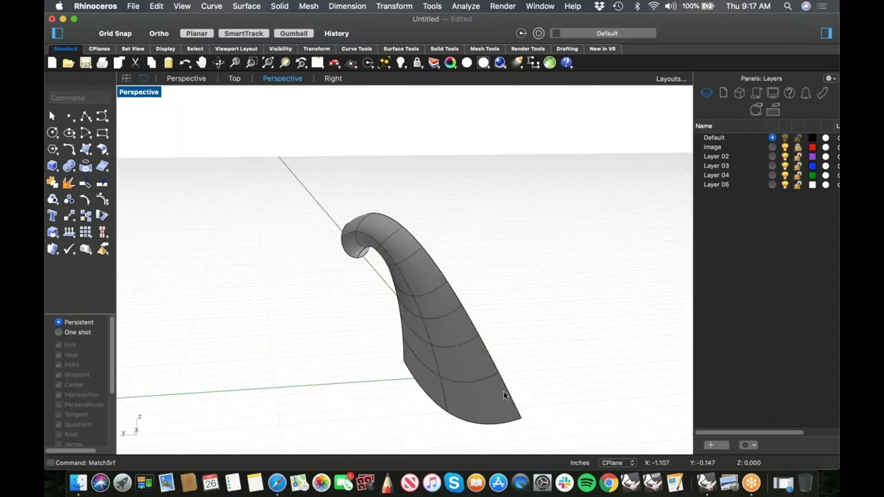
{"action": "right_click_drag", "start_coordinate": [469, 374], "coordinate": [292, 369]}
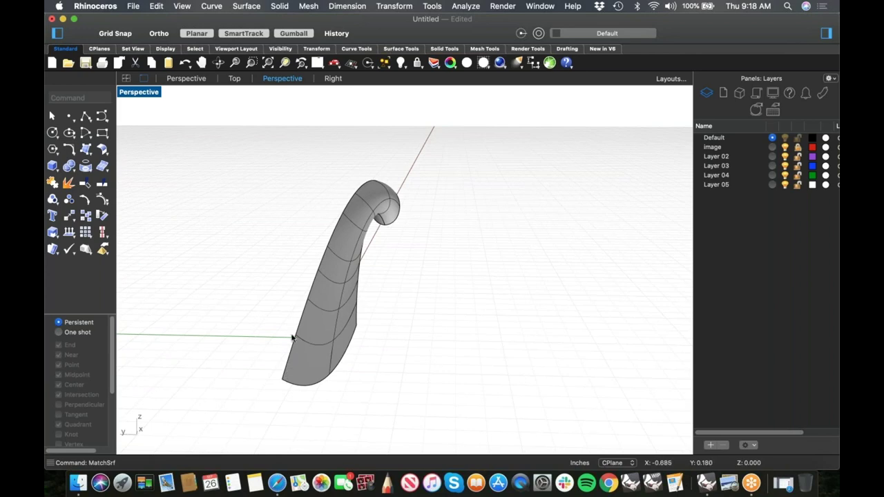
{"action": "right_click_drag", "start_coordinate": [373, 233], "coordinate": [473, 314]}
{"action": "scroll", "coordinate": [403, 288], "scroll_direction": "up", "scroll_amount": 5}
{"action": "right_click_drag", "start_coordinate": [450, 365], "coordinate": [432, 366]}
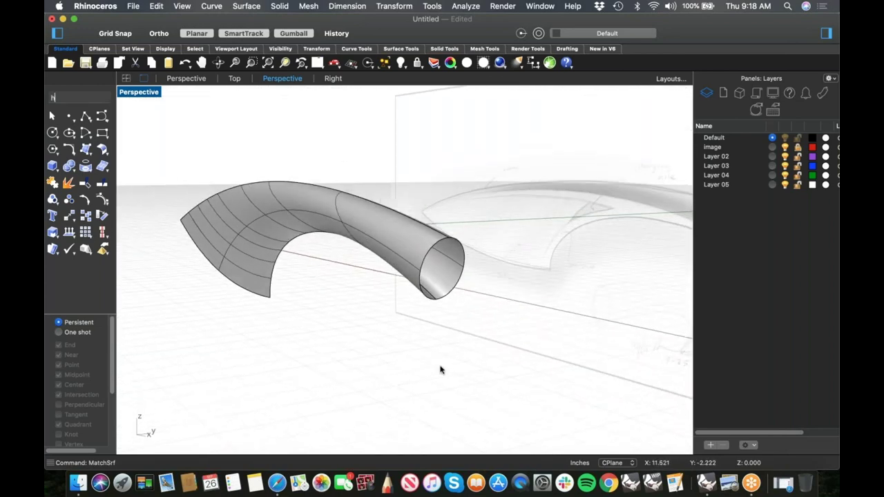
Run the HistoryPurge command
{"action": "key", "text": "BackSpace"}
{"action": "key", "text": "BackSpace"}
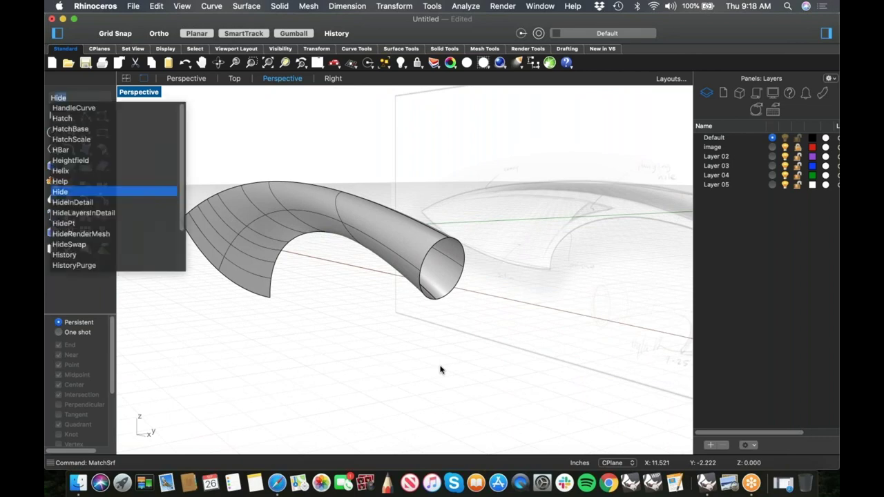
{"action": "type", "text": "p"}
{"action": "key", "text": "Return"}
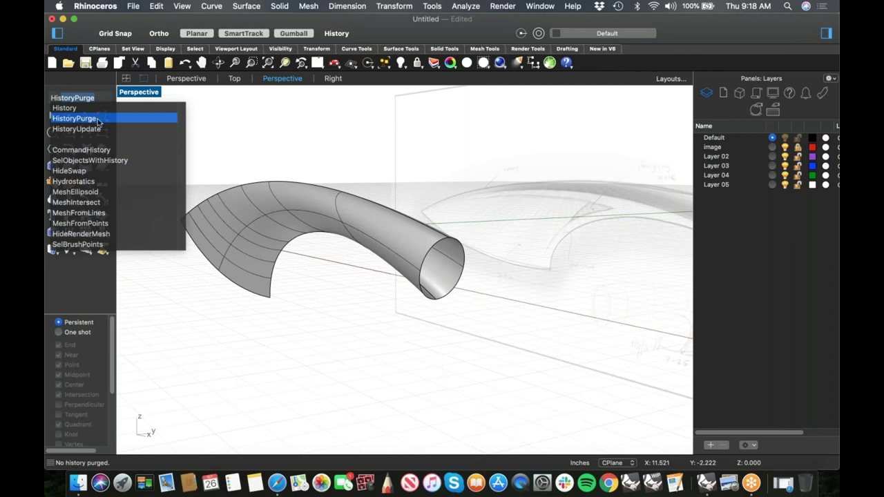
{"action": "key", "text": "Return"}
{"action": "left_click", "coordinate": [86, 159]}
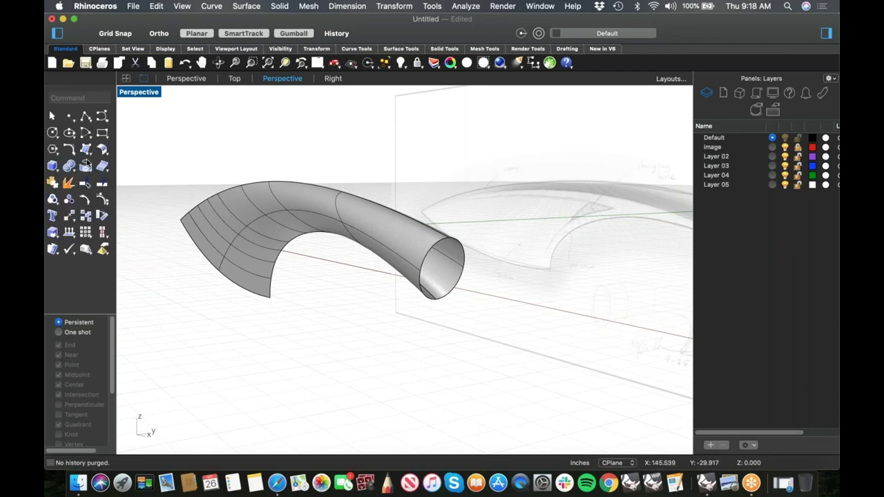
Select both surface halves and display their control points
{"action": "right_click_drag", "start_coordinate": [446, 281], "coordinate": [409, 298]}
{"action": "left_click", "coordinate": [413, 300]}
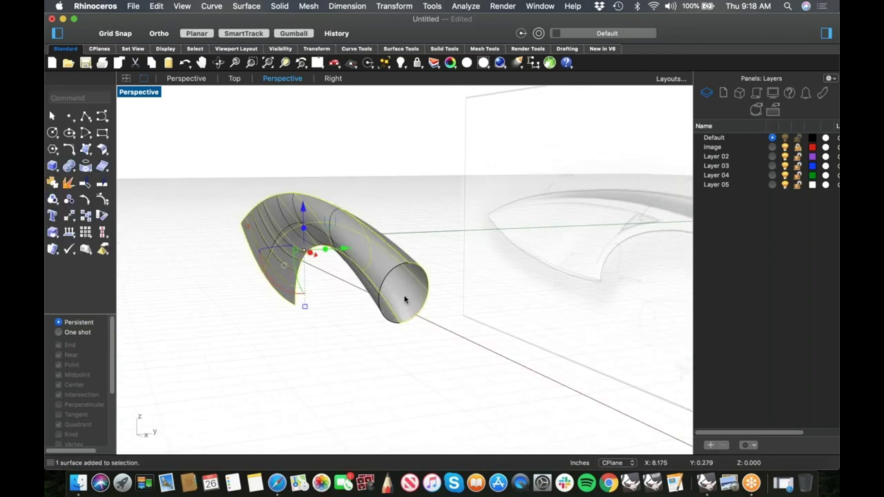
{"action": "left_click", "coordinate": [375, 264], "text": "shift"}
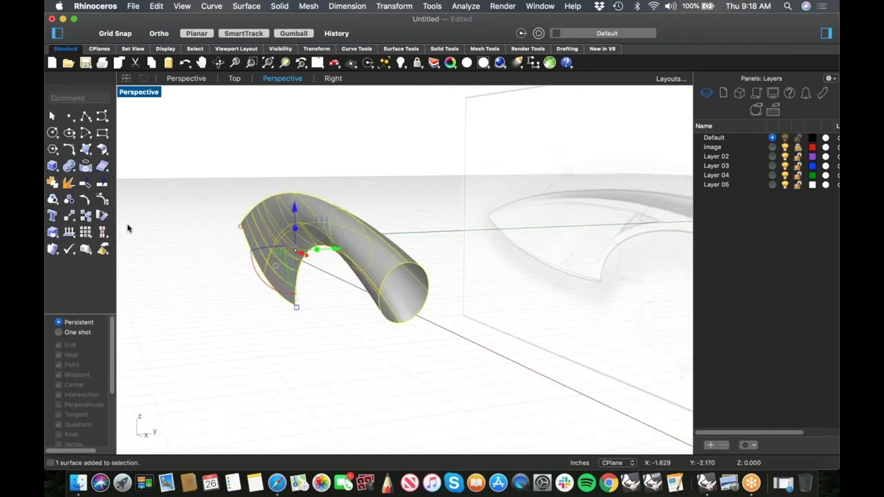
{"action": "left_click", "coordinate": [104, 200]}
{"action": "scroll", "coordinate": [402, 297], "scroll_direction": "up", "scroll_amount": 5}
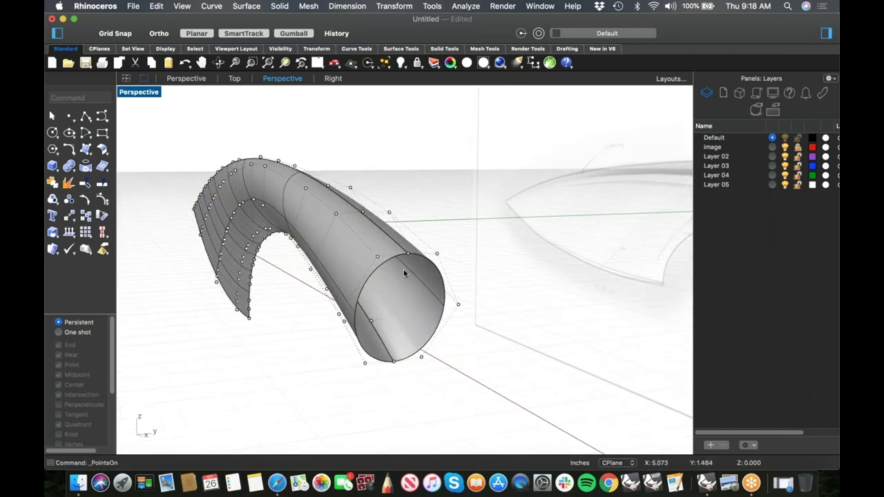
{"action": "scroll", "coordinate": [403, 270], "scroll_direction": "up", "scroll_amount": 3}
{"action": "right_click_drag", "start_coordinate": [401, 281], "coordinate": [447, 283]}
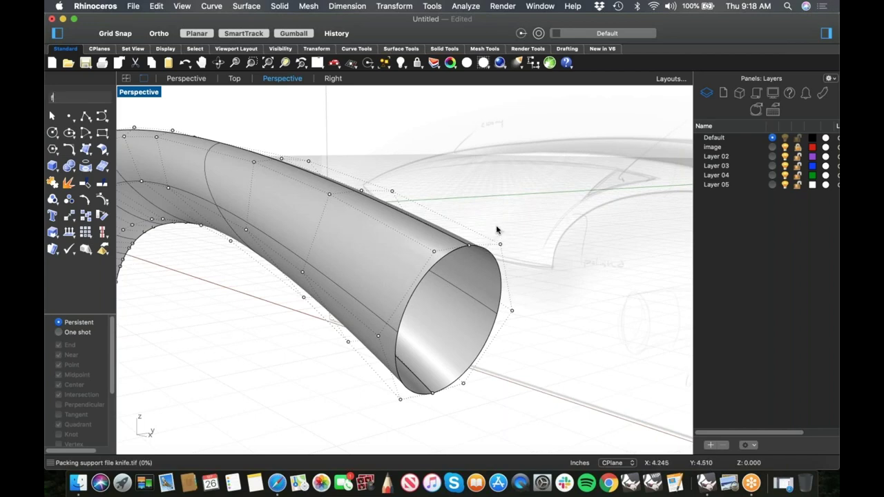
Show the Front view and set its display mode to Wireframe
{"action": "key", "text": "Return"}
{"action": "right_click_drag", "start_coordinate": [538, 240], "coordinate": [382, 260]}
{"action": "middle_click", "coordinate": [382, 259]}
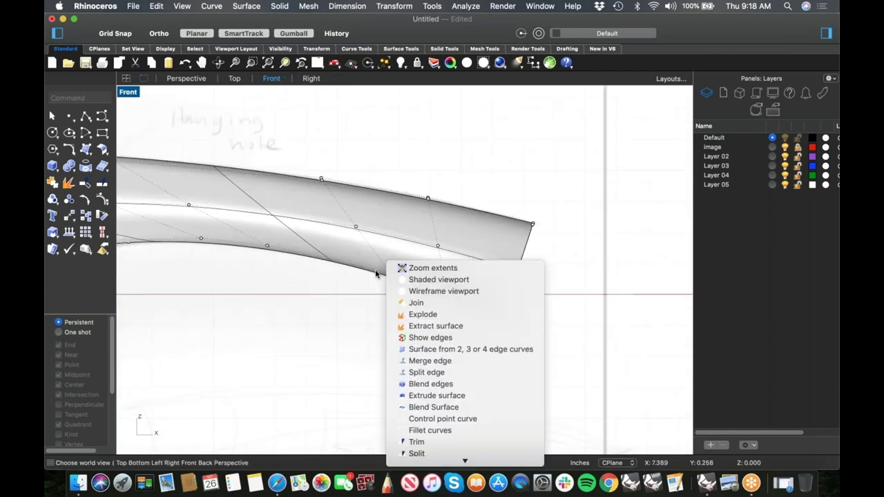
{"action": "right_click", "coordinate": [121, 93]}
{"action": "right_click", "coordinate": [120, 91]}
{"action": "left_click", "coordinate": [122, 93]}
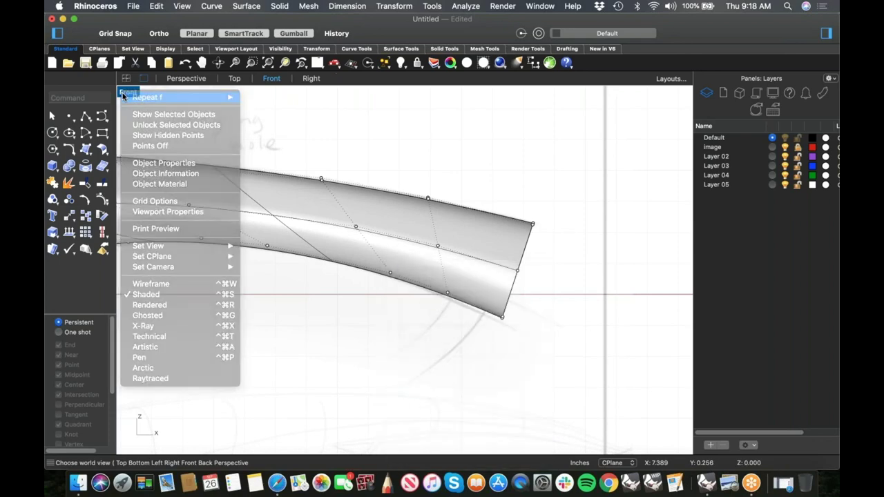
{"action": "right_click", "coordinate": [122, 92]}
{"action": "mouse_move", "coordinate": [128, 102]}
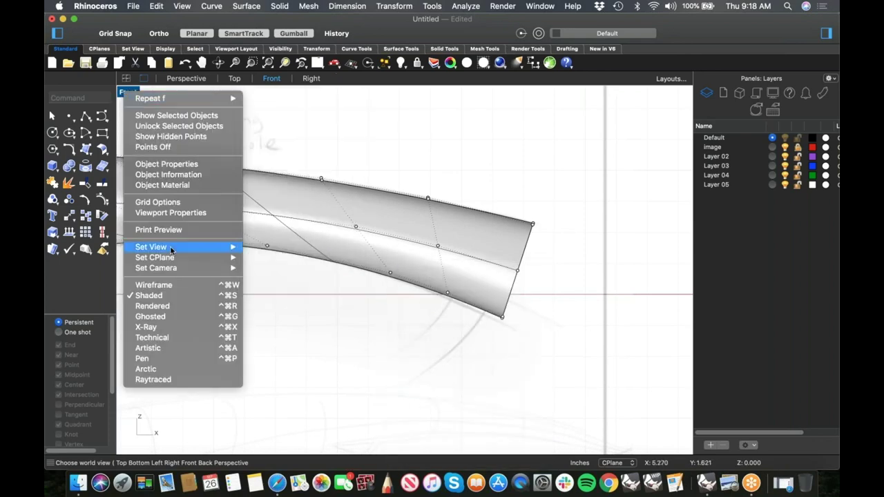
{"action": "left_click", "coordinate": [153, 284]}
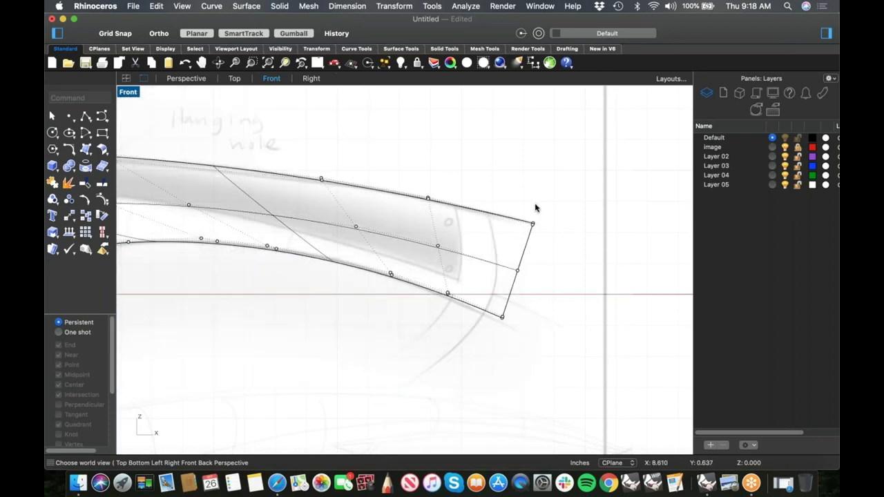
Select the four control points at the narrow end's upper corner and collapse them with scale factor 0 in the Y and X directions
{"action": "scroll", "coordinate": [533, 207], "scroll_direction": "up", "scroll_amount": 3}
{"action": "left_click_drag", "start_coordinate": [509, 221], "coordinate": [582, 282]}
{"action": "scroll", "coordinate": [543, 261], "scroll_direction": "up", "scroll_amount": 5}
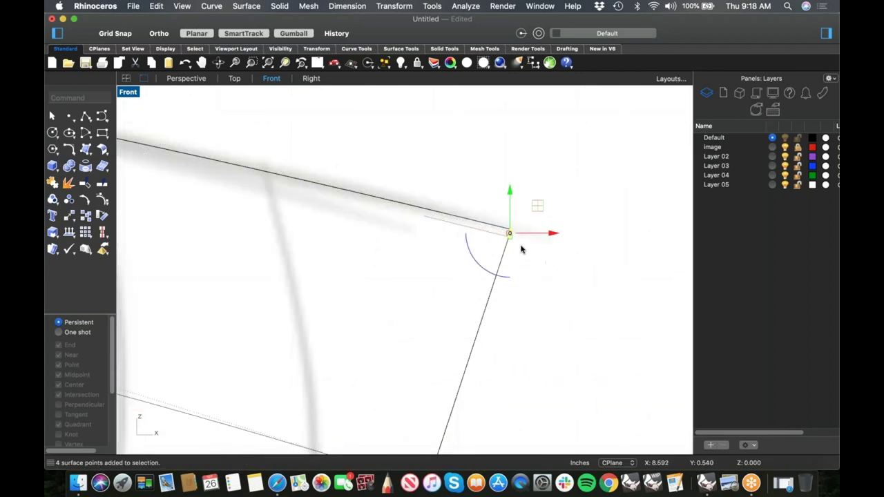
{"action": "left_click", "coordinate": [509, 239]}
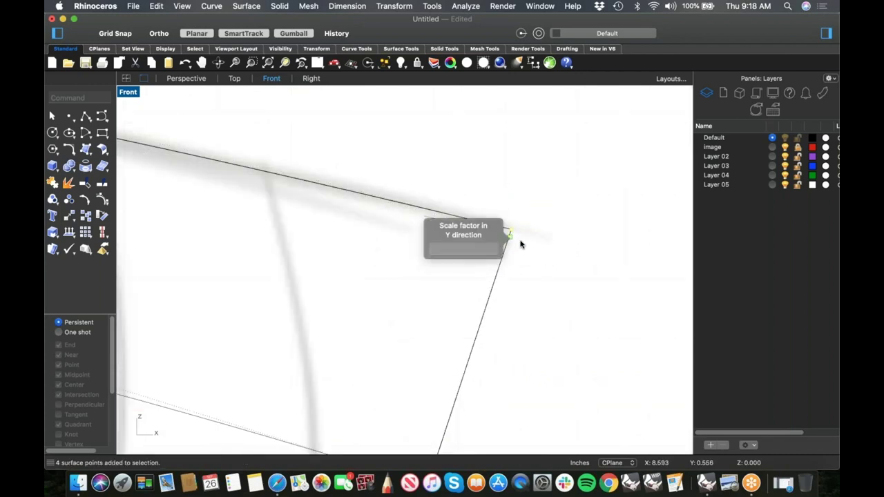
{"action": "key", "text": "Return"}
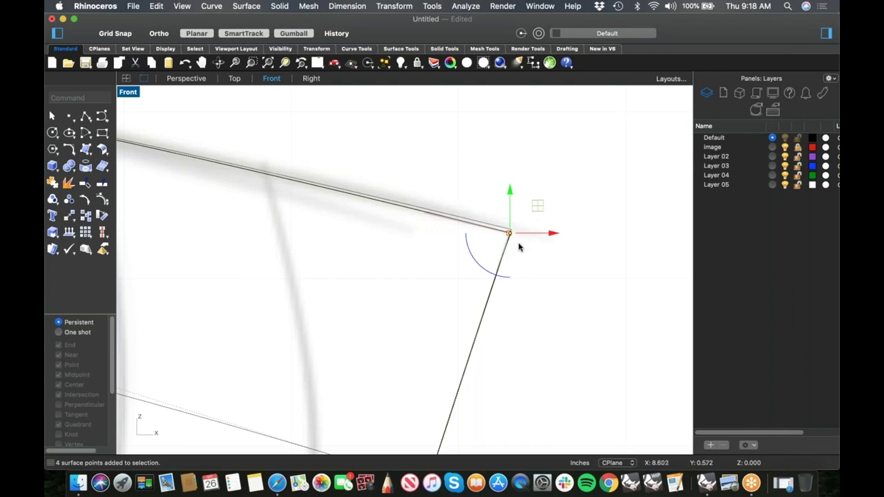
{"action": "scroll", "coordinate": [519, 243], "scroll_direction": "up", "scroll_amount": 4}
{"action": "left_click", "coordinate": [498, 230]}
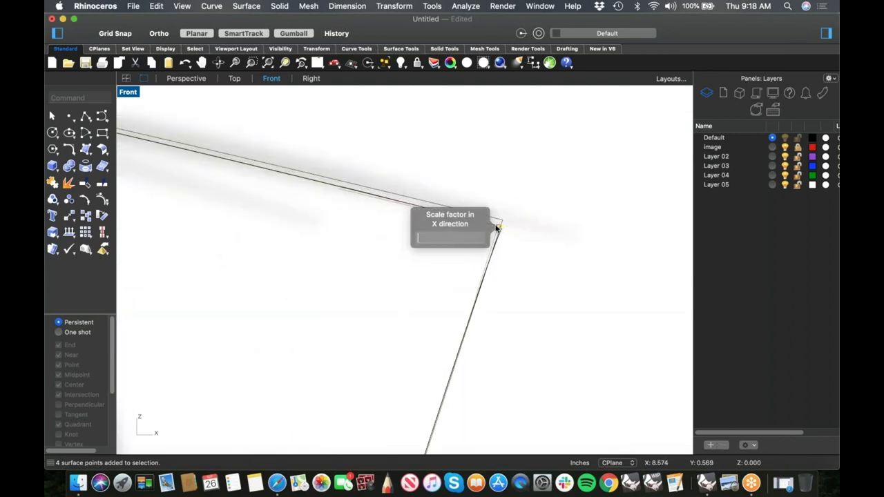
{"action": "type", "text": "0"}
{"action": "key", "text": "Return"}
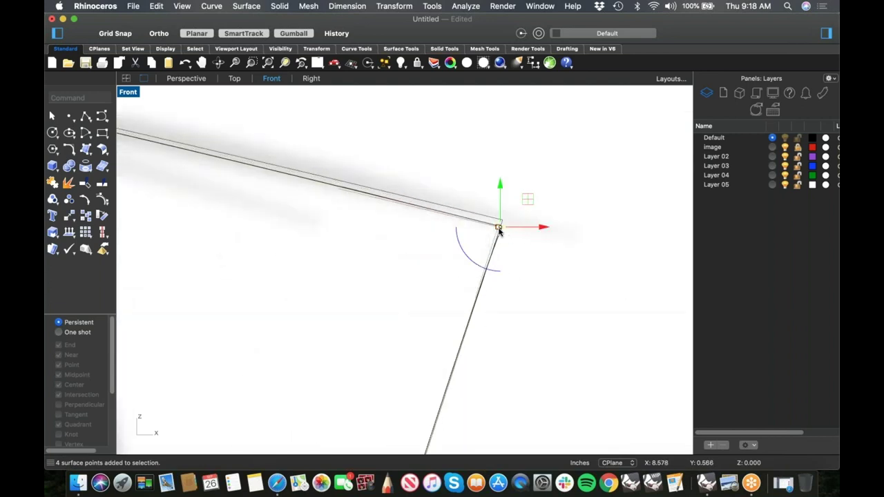
{"action": "left_click", "coordinate": [498, 228]}
{"action": "type", "text": "0"}
{"action": "key", "text": "Return"}
Move the collapsed control points onto the corner where the original upper curve and end curve meet, and deselect them
{"action": "left_click_drag", "start_coordinate": [527, 199], "coordinate": [502, 215]}
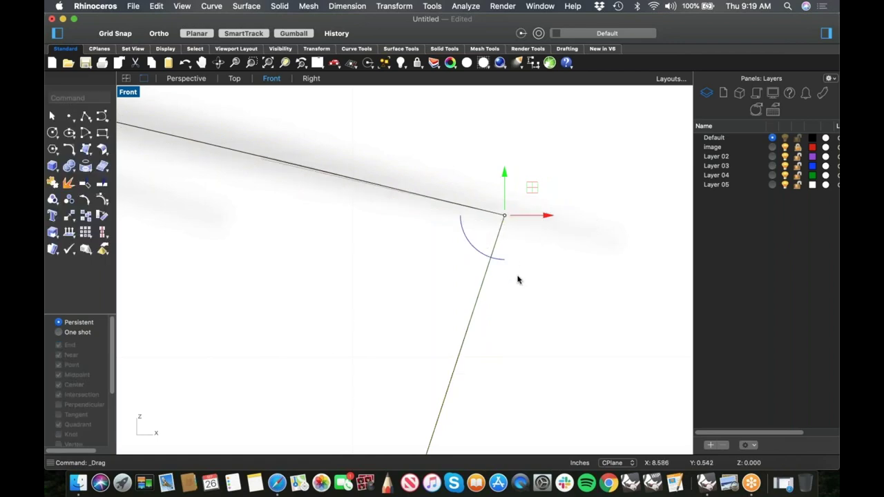
{"action": "left_click", "coordinate": [517, 277]}
{"action": "scroll", "coordinate": [513, 258], "scroll_direction": "down", "scroll_amount": 8}
{"action": "right_click_drag", "start_coordinate": [326, 243], "coordinate": [375, 256]}
{"action": "scroll", "coordinate": [404, 267], "scroll_direction": "down", "scroll_amount": 6}
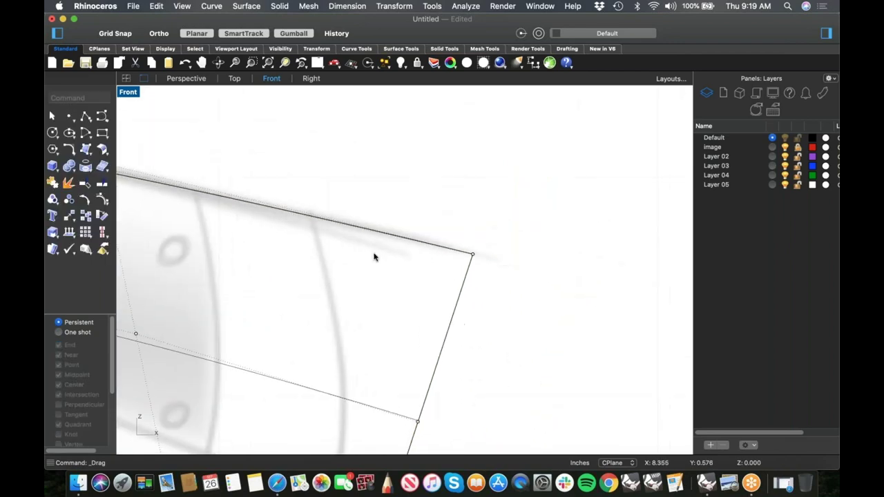
In the Perspective view, select the next four upper seam control points inward from the narrow end and scale them by 0 in Z and X
{"action": "key", "text": "F4"}
{"action": "scroll", "coordinate": [359, 272], "scroll_direction": "up", "scroll_amount": 5}
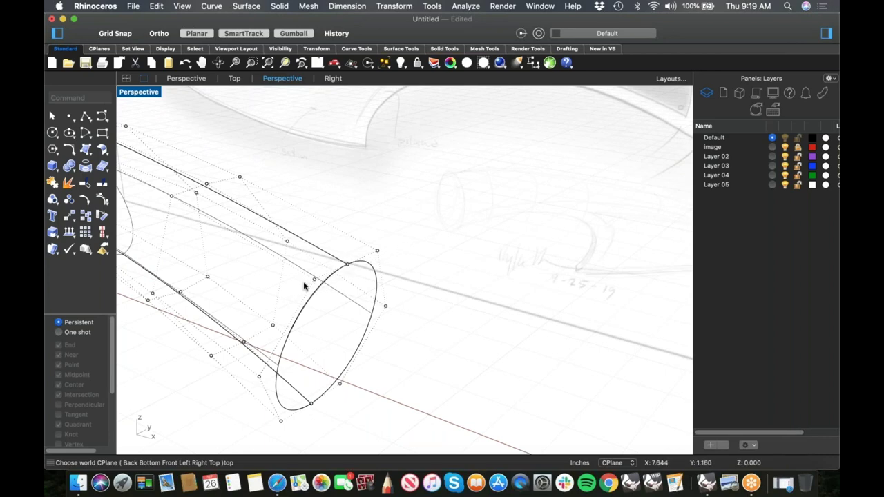
{"action": "right_click_drag", "start_coordinate": [319, 277], "coordinate": [400, 298]}
{"action": "left_click_drag", "start_coordinate": [454, 193], "coordinate": [474, 252]}
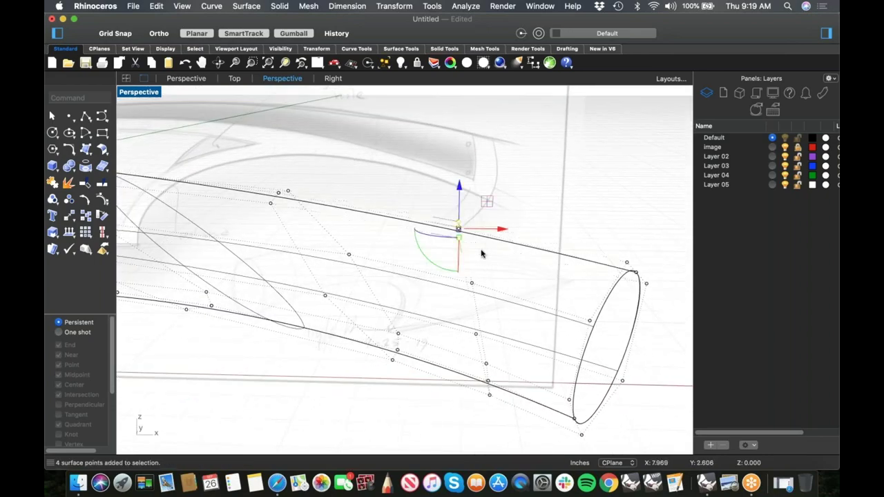
{"action": "scroll", "coordinate": [482, 256], "scroll_direction": "up", "scroll_amount": 5}
{"action": "right_click_drag", "start_coordinate": [482, 256], "coordinate": [460, 253]}
{"action": "scroll", "coordinate": [398, 233], "scroll_direction": "up", "scroll_amount": 5}
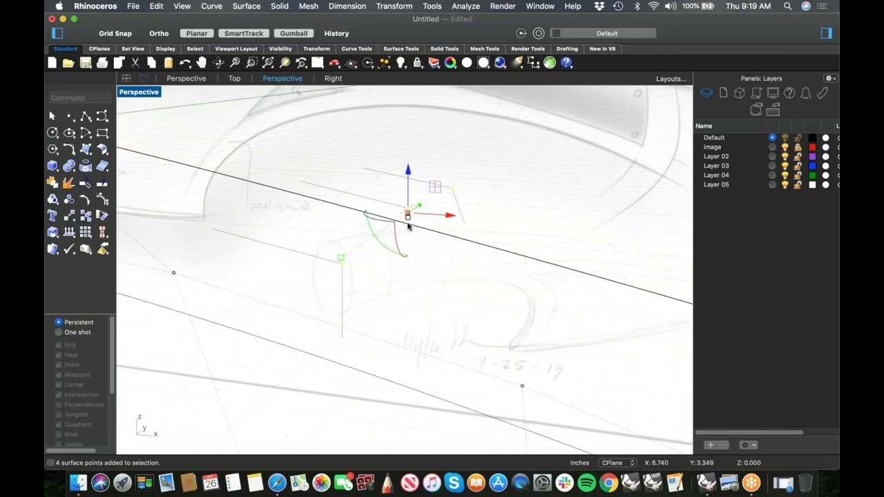
{"action": "left_click", "coordinate": [404, 197]}
{"action": "type", "text": "0"}
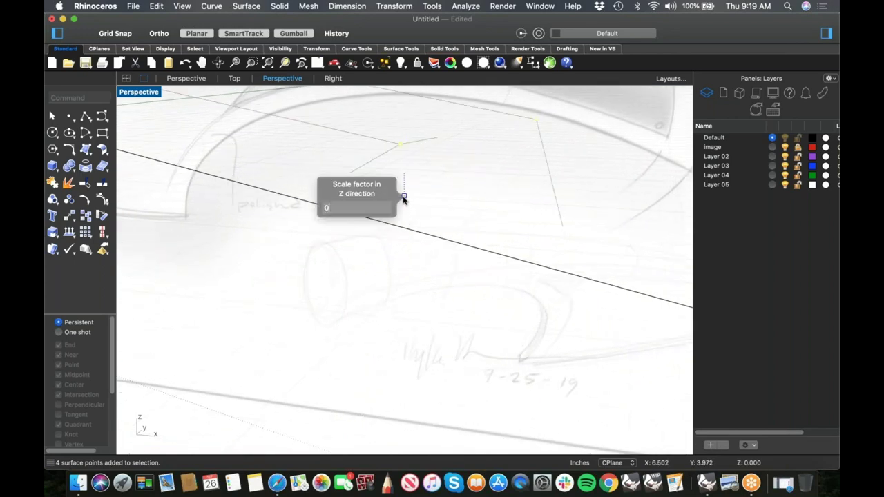
{"action": "key", "text": "Return"}
{"action": "left_click", "coordinate": [400, 170]}
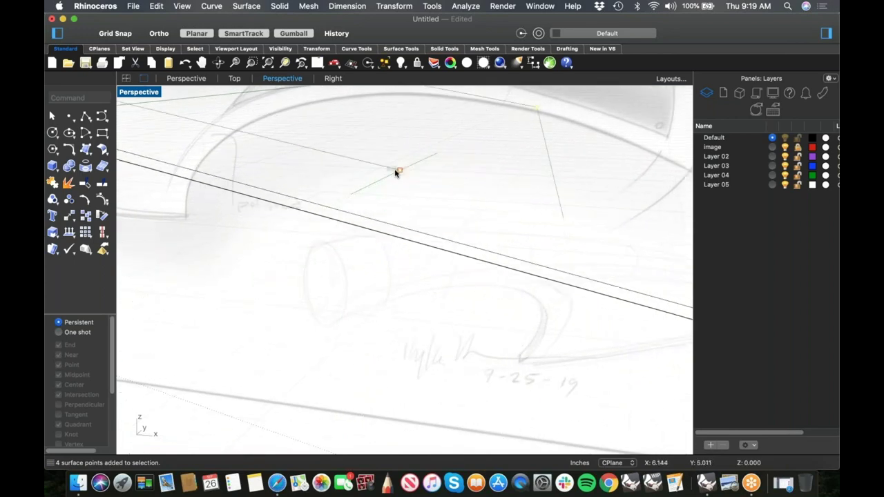
{"action": "type", "text": "0"}
{"action": "key", "text": "Return"}
{"action": "right_click_drag", "start_coordinate": [397, 177], "coordinate": [155, 304]}
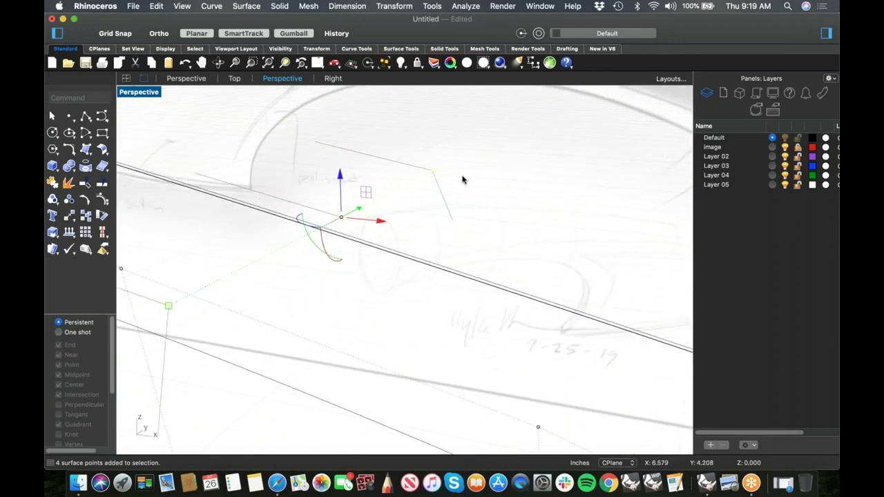
Collapse the third set of four upper seam control points inward from the narrow end with scale factor 0 in Z and X
{"action": "scroll", "coordinate": [362, 204], "scroll_direction": "down", "scroll_amount": 5}
{"action": "right_click_drag", "start_coordinate": [363, 248], "coordinate": [463, 266]}
{"action": "scroll", "coordinate": [373, 253], "scroll_direction": "down", "scroll_amount": 4}
{"action": "left_click", "coordinate": [390, 181]}
{"action": "right_click_drag", "start_coordinate": [338, 218], "coordinate": [355, 204]}
{"action": "scroll", "coordinate": [351, 196], "scroll_direction": "up", "scroll_amount": 4}
{"action": "left_click_drag", "start_coordinate": [348, 187], "coordinate": [409, 271]}
{"action": "scroll", "coordinate": [388, 220], "scroll_direction": "up", "scroll_amount": 3}
{"action": "scroll", "coordinate": [365, 217], "scroll_direction": "up", "scroll_amount": 2}
{"action": "left_click", "coordinate": [361, 214]}
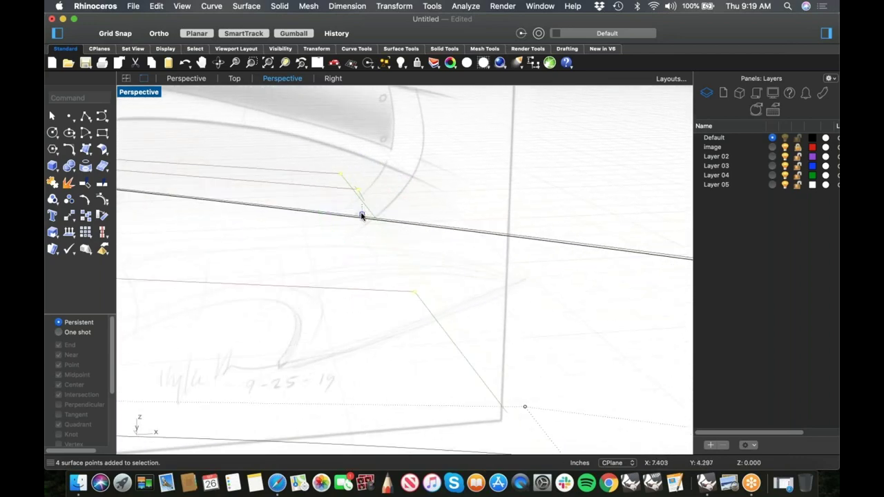
{"action": "type", "text": "0"}
{"action": "key", "text": "Return"}
{"action": "left_click", "coordinate": [358, 203]}
{"action": "type", "text": "0"}
{"action": "key", "text": "Return"}
{"action": "left_click", "coordinate": [454, 203]}
Collapse the fourth set of four upper seam control points from the narrow end with scale factor 0 in two directions
{"action": "scroll", "coordinate": [453, 202], "scroll_direction": "down", "scroll_amount": 3}
{"action": "right_click_drag", "start_coordinate": [453, 202], "coordinate": [412, 261]}
{"action": "right_click_drag", "start_coordinate": [220, 221], "coordinate": [329, 217], "text": "shift"}
{"action": "left_click_drag", "start_coordinate": [329, 213], "coordinate": [420, 282]}
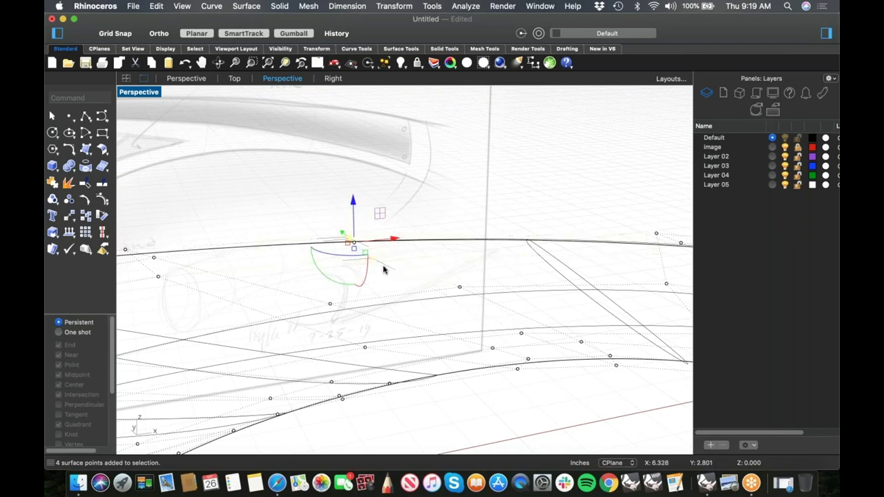
{"action": "scroll", "coordinate": [368, 265], "scroll_direction": "up", "scroll_amount": 3}
{"action": "left_click", "coordinate": [311, 223]}
{"action": "type", "text": "0"}
{"action": "key", "text": "Return"}
{"action": "left_click", "coordinate": [293, 209]}
{"action": "type", "text": "0"}
{"action": "key", "text": "Return"}
{"action": "left_click", "coordinate": [249, 199]}
Scale the fifth set of four upper seam control points from the narrow end by 0 in Z and X, and deselect them
{"action": "scroll", "coordinate": [249, 199], "scroll_direction": "down", "scroll_amount": 5}
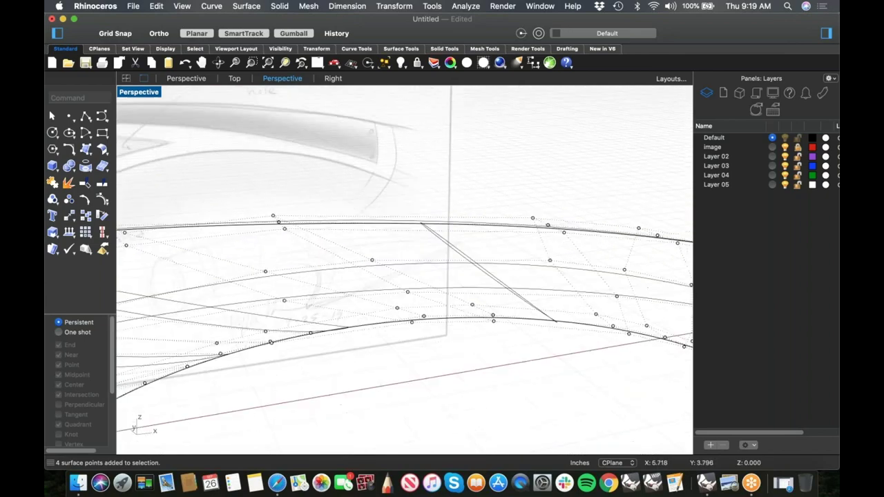
{"action": "left_click_drag", "start_coordinate": [275, 216], "coordinate": [338, 268]}
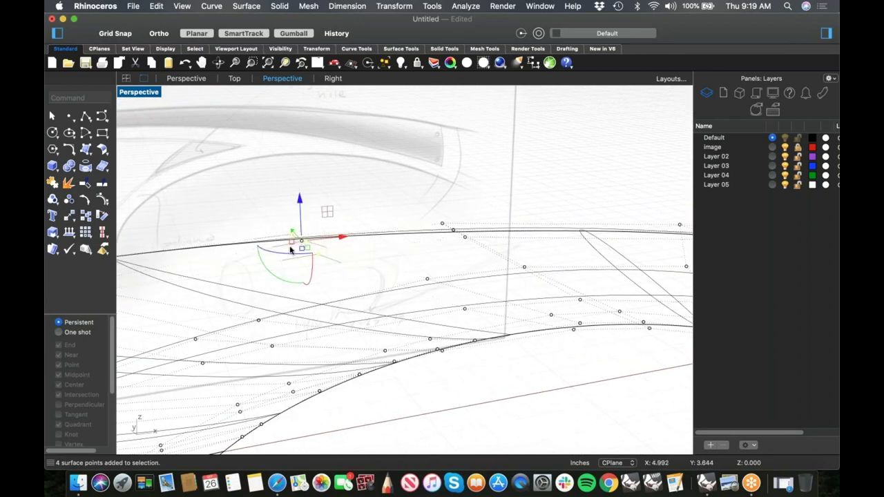
{"action": "scroll", "coordinate": [291, 247], "scroll_direction": "up", "scroll_amount": 7}
{"action": "left_click", "coordinate": [321, 251]}
{"action": "type", "text": "0"}
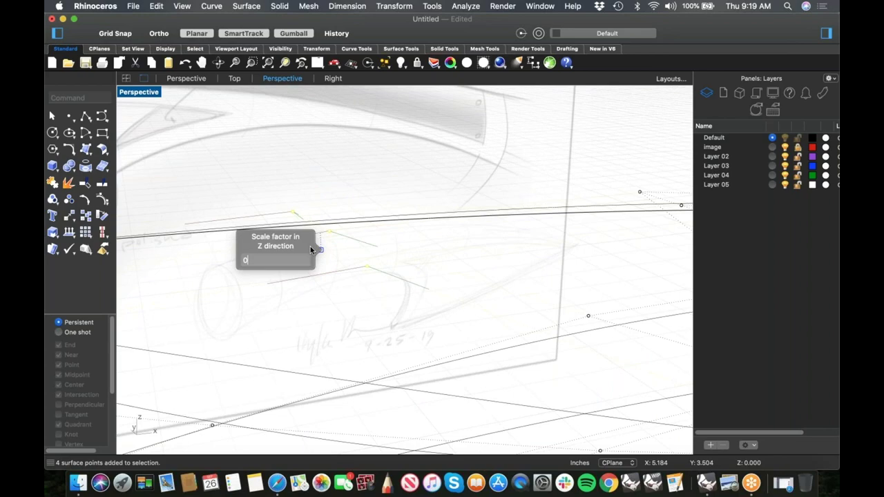
{"action": "key", "text": "Return"}
{"action": "left_click", "coordinate": [295, 233]}
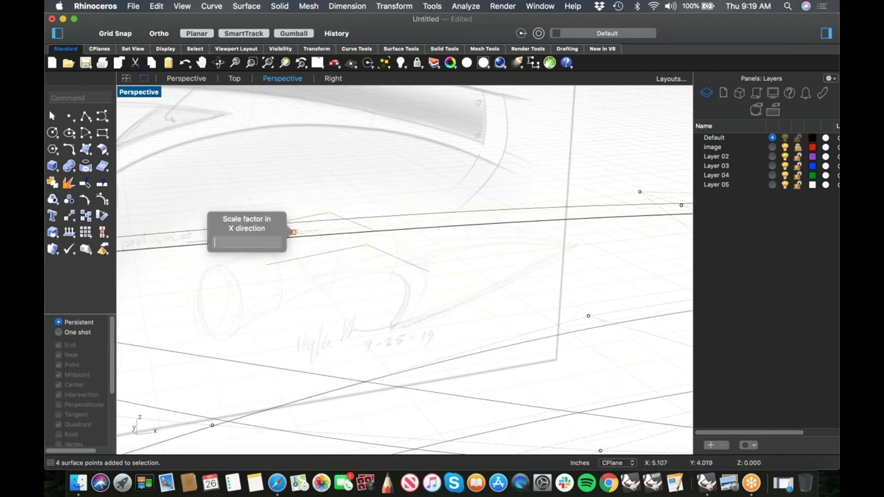
{"action": "key", "text": "Return"}
{"action": "scroll", "coordinate": [286, 246], "scroll_direction": "down", "scroll_amount": 5}
{"action": "right_click_drag", "start_coordinate": [303, 246], "coordinate": [475, 243]}
{"action": "left_click", "coordinate": [337, 233]}
Collapse the sixth set of four upper seam control points from the narrow end with scale factor 0 in Z and X
{"action": "right_click_drag", "start_coordinate": [329, 281], "coordinate": [267, 276]}
{"action": "left_click_drag", "start_coordinate": [215, 239], "coordinate": [288, 288]}
{"action": "scroll", "coordinate": [244, 277], "scroll_direction": "up", "scroll_amount": 5}
{"action": "left_click", "coordinate": [243, 270]}
{"action": "type", "text": "0"}
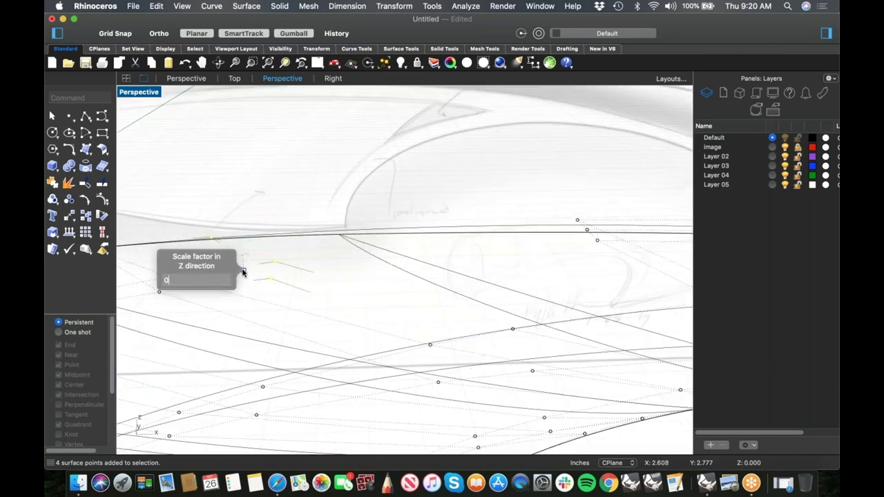
{"action": "key", "text": "Return"}
{"action": "left_click", "coordinate": [214, 255]}
{"action": "type", "text": "0"}
{"action": "key", "text": "Return"}
{"action": "left_click", "coordinate": [300, 221]}
Select the seventh set of four upper seam control points from the narrow end and collapse it with scale factor 0 in Z and X
{"action": "scroll", "coordinate": [305, 230], "scroll_direction": "down", "scroll_amount": 5}
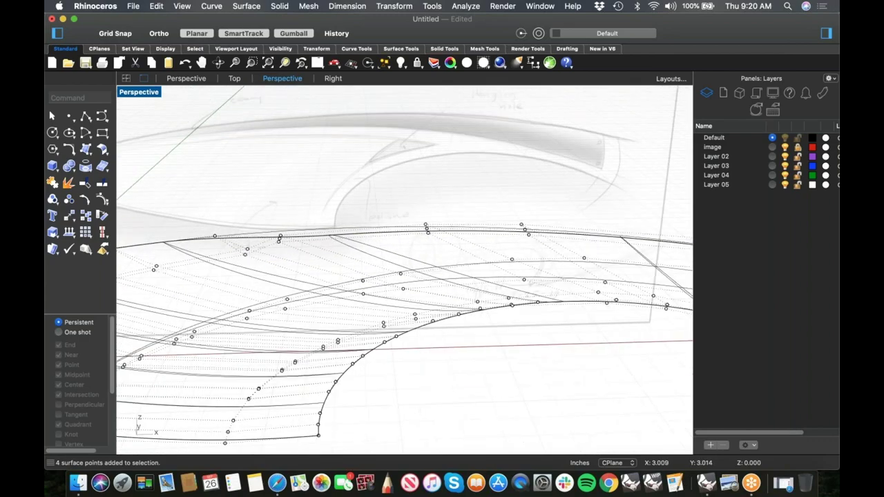
{"action": "right_click_drag", "start_coordinate": [510, 243], "coordinate": [572, 228], "text": "shift"}
{"action": "scroll", "coordinate": [287, 238], "scroll_direction": "up", "scroll_amount": 5}
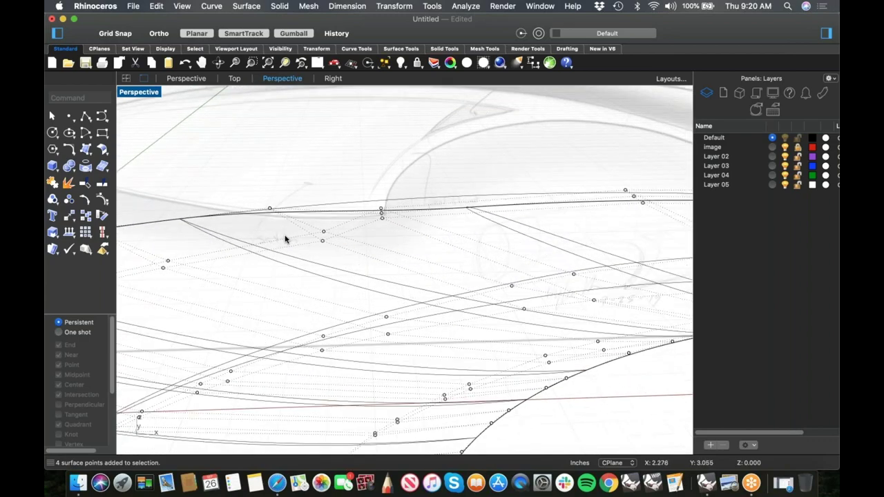
{"action": "left_click_drag", "start_coordinate": [310, 255], "coordinate": [338, 258]}
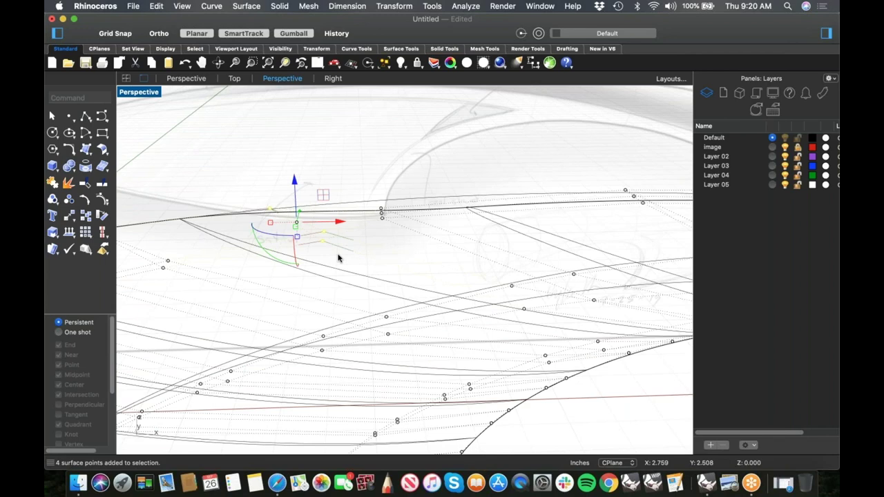
{"action": "left_click", "coordinate": [297, 238]}
{"action": "type", "text": "0"}
{"action": "key", "text": "Return"}
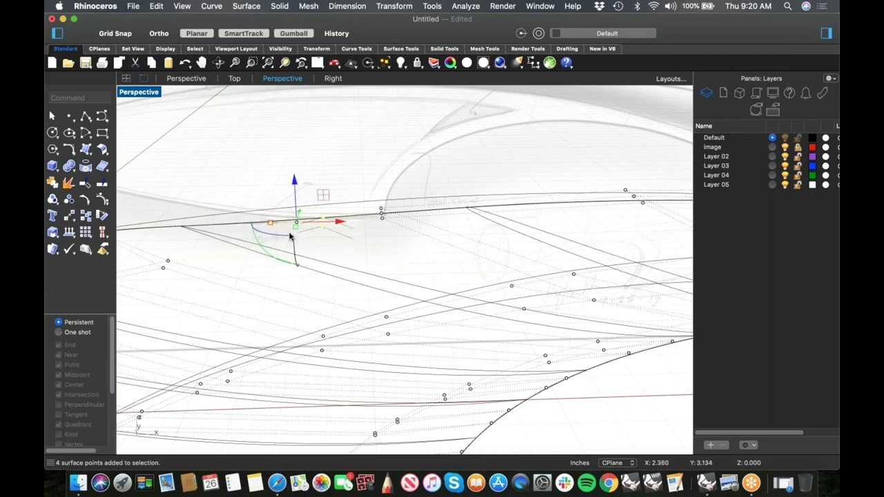
{"action": "left_click", "coordinate": [269, 224]}
{"action": "type", "text": "0"}
{"action": "key", "text": "Return"}
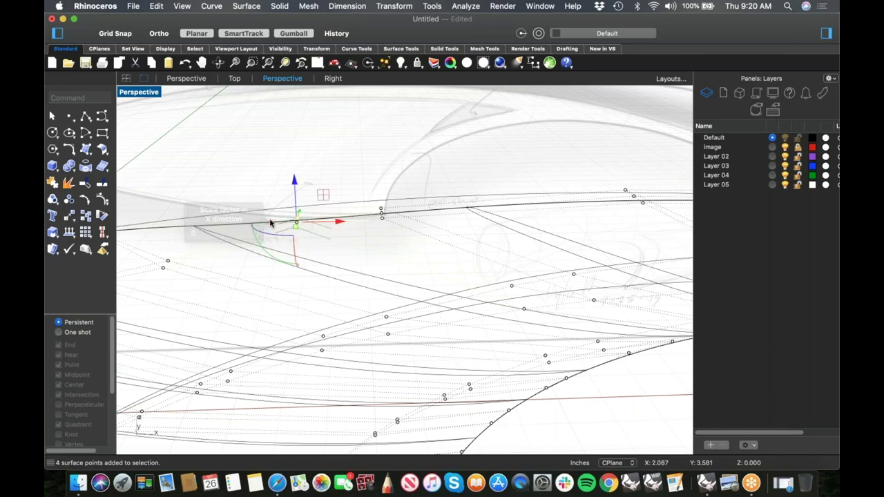
{"action": "right_click_drag", "start_coordinate": [198, 256], "coordinate": [405, 250], "text": "shift"}
{"action": "left_click", "coordinate": [404, 249]}
Collapse the eighth set of four upper seam control points, near where the seam spreads apart, with scale factor 0 in Z and X
{"action": "scroll", "coordinate": [395, 274], "scroll_direction": "down", "scroll_amount": 6}
{"action": "right_click_drag", "start_coordinate": [367, 287], "coordinate": [381, 259], "text": "shift"}
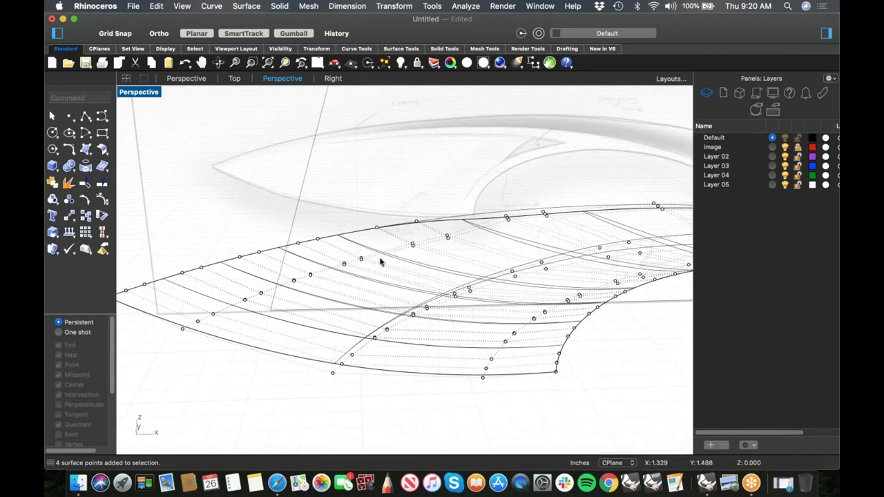
{"action": "scroll", "coordinate": [411, 225], "scroll_direction": "up", "scroll_amount": 3}
{"action": "left_click_drag", "start_coordinate": [405, 198], "coordinate": [509, 264]}
{"action": "left_click", "coordinate": [447, 250]}
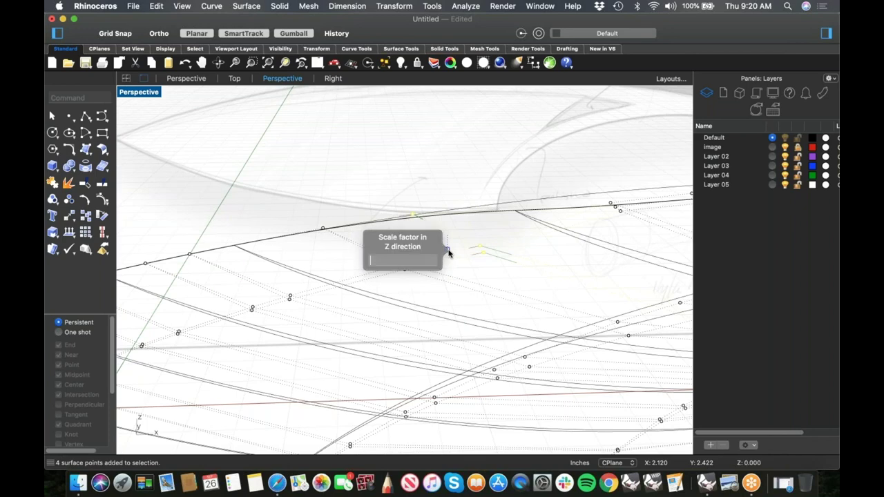
{"action": "type", "text": "0"}
{"action": "key", "text": "Return"}
{"action": "left_click", "coordinate": [412, 232]}
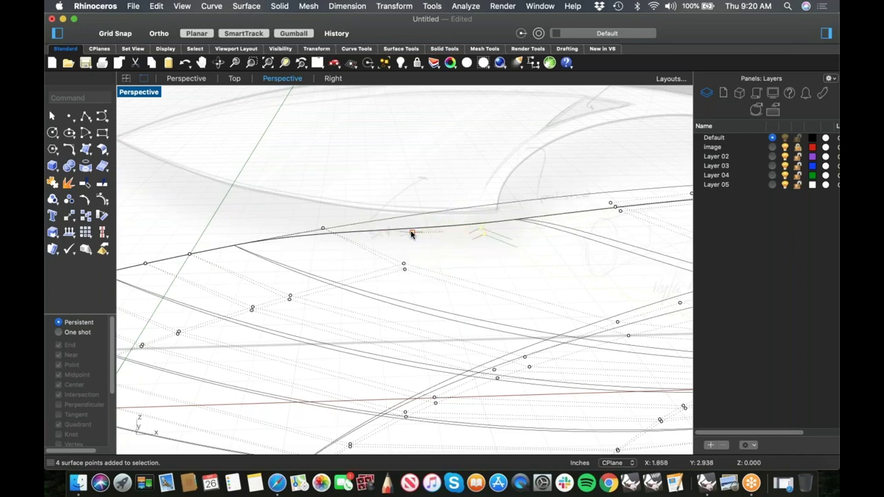
{"action": "key", "text": "Return"}
{"action": "left_click", "coordinate": [383, 242]}
Collapse the last spread set of four upper seam control points, toward the pointed end, with scale factor 0 in Z and X
{"action": "left_click_drag", "start_coordinate": [313, 201], "coordinate": [418, 277]}
{"action": "left_click", "coordinate": [324, 248]}
{"action": "type", "text": "0"}
{"action": "key", "text": "Return"}
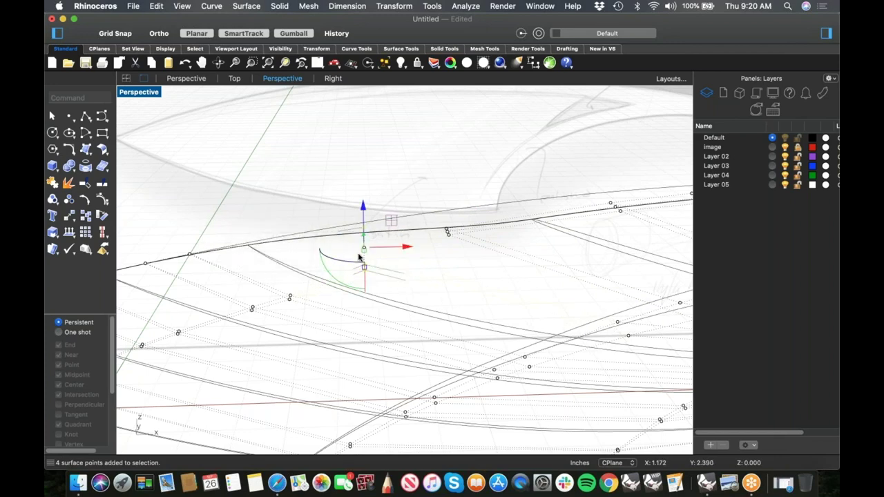
{"action": "right_click_drag", "start_coordinate": [364, 268], "coordinate": [419, 285]}
{"action": "left_click", "coordinate": [430, 279]}
{"action": "type", "text": "0"}
{"action": "key", "text": "Return"}
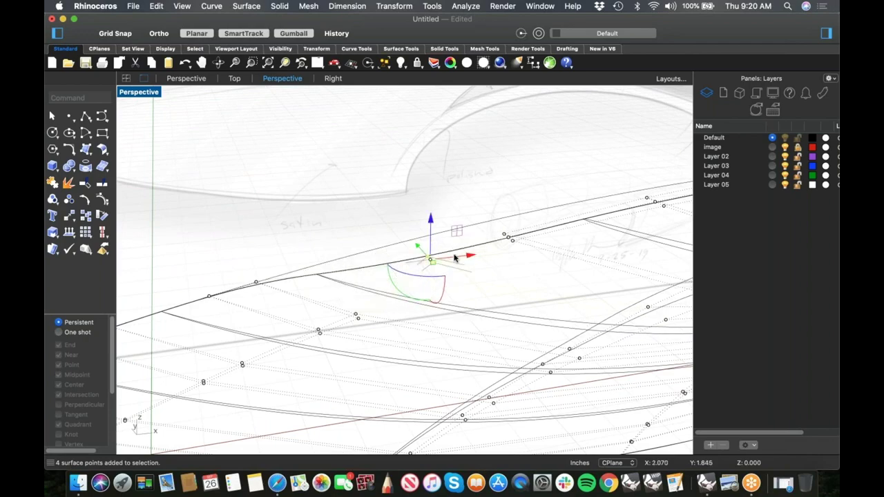
In the Front view, raise the third set of collapsed seam points from the narrow end toward the original upper curve
{"action": "right_click_drag", "start_coordinate": [356, 275], "coordinate": [343, 249]}
{"action": "key", "text": "ctrl+F2"}
{"action": "right_click_drag", "start_coordinate": [441, 259], "coordinate": [304, 292]}
{"action": "right_click_drag", "start_coordinate": [476, 267], "coordinate": [177, 298]}
{"action": "right_click_drag", "start_coordinate": [582, 284], "coordinate": [351, 274]}
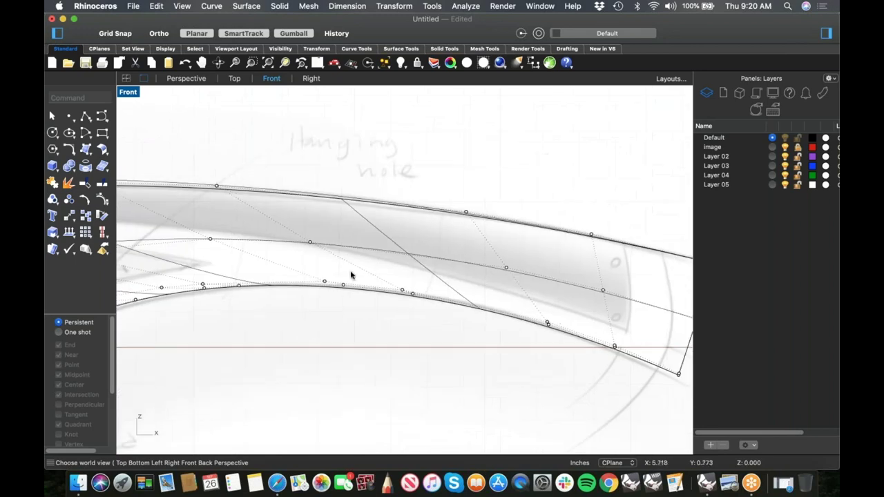
{"action": "right_click_drag", "start_coordinate": [484, 257], "coordinate": [390, 238]}
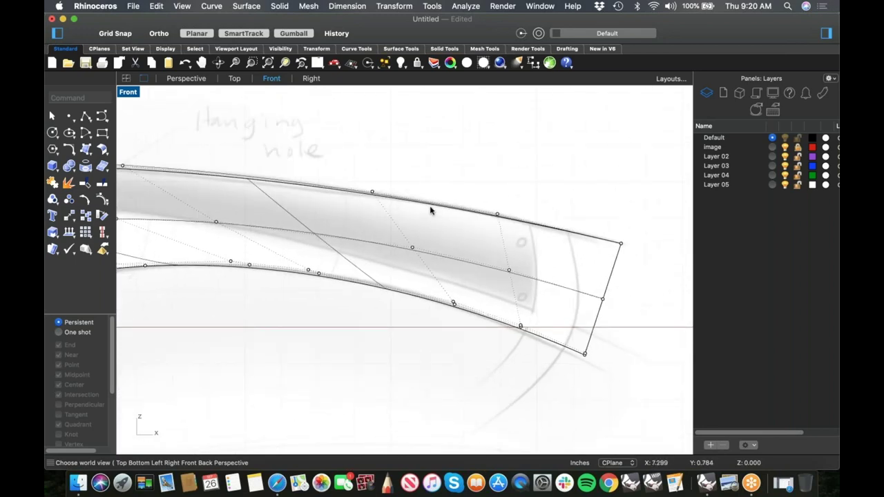
{"action": "scroll", "coordinate": [430, 209], "scroll_direction": "up", "scroll_amount": 3}
{"action": "left_click_drag", "start_coordinate": [323, 166], "coordinate": [351, 198]}
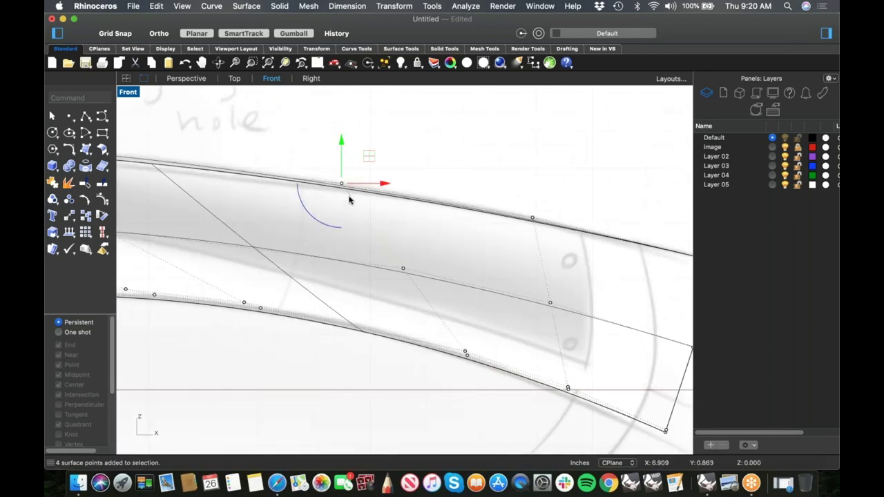
{"action": "scroll", "coordinate": [349, 199], "scroll_direction": "up", "scroll_amount": 5}
{"action": "right_click_drag", "start_coordinate": [337, 179], "coordinate": [346, 223]}
{"action": "left_click_drag", "start_coordinate": [336, 158], "coordinate": [325, 186]}
Move the next two sets of collapsed seam points toward the pointed end up so the surface edge follows the original upper curve
{"action": "scroll", "coordinate": [469, 211], "scroll_direction": "down", "scroll_amount": 10}
{"action": "right_click_drag", "start_coordinate": [360, 245], "coordinate": [543, 262]}
{"action": "right_click_drag", "start_coordinate": [394, 247], "coordinate": [500, 254]}
{"action": "scroll", "coordinate": [425, 186], "scroll_direction": "up", "scroll_amount": 4}
{"action": "left_click_drag", "start_coordinate": [381, 175], "coordinate": [388, 194]}
{"action": "scroll", "coordinate": [415, 201], "scroll_direction": "up", "scroll_amount": 6}
{"action": "scroll", "coordinate": [310, 213], "scroll_direction": "down", "scroll_amount": 8}
{"action": "right_click_drag", "start_coordinate": [278, 234], "coordinate": [472, 235]}
{"action": "left_click_drag", "start_coordinate": [327, 172], "coordinate": [378, 230]}
{"action": "mouse_move", "coordinate": [352, 183]}
{"action": "left_mouse_down"}
{"action": "mouse_move", "coordinate": [351, 174]}
{"action": "mouse_move", "coordinate": [347, 197]}
{"action": "left_mouse_up"}
Raise the following pair of collapsed seam point sets, near the "ebony" note, vertically onto the original upper curve
{"action": "right_click_drag", "start_coordinate": [209, 219], "coordinate": [361, 220]}
{"action": "right_click_drag", "start_coordinate": [234, 209], "coordinate": [391, 203]}
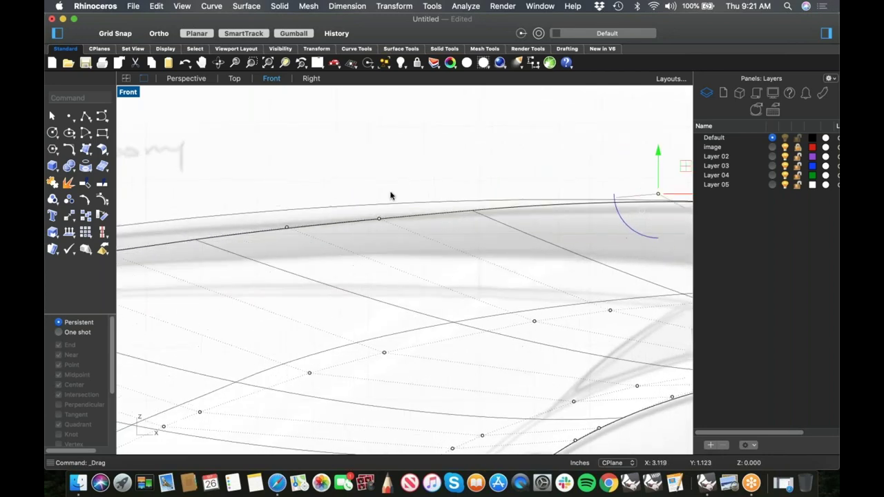
{"action": "scroll", "coordinate": [348, 181], "scroll_direction": "left", "scroll_amount": 3}
{"action": "left_click_drag", "start_coordinate": [435, 173], "coordinate": [491, 236]}
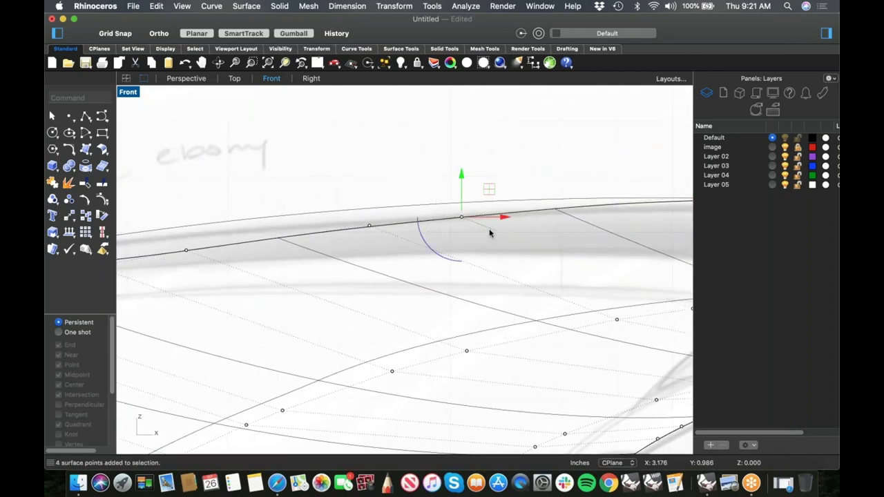
{"action": "left_click_drag", "start_coordinate": [462, 185], "coordinate": [458, 199]}
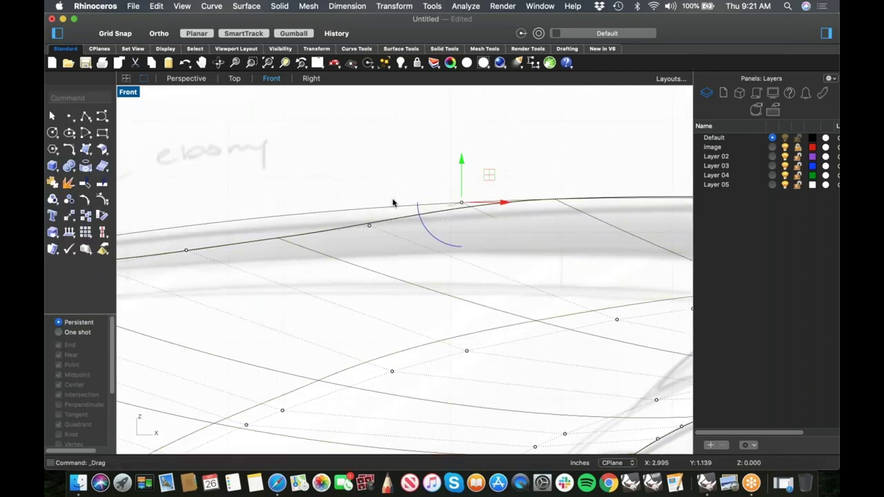
{"action": "left_click_drag", "start_coordinate": [351, 187], "coordinate": [366, 208]}
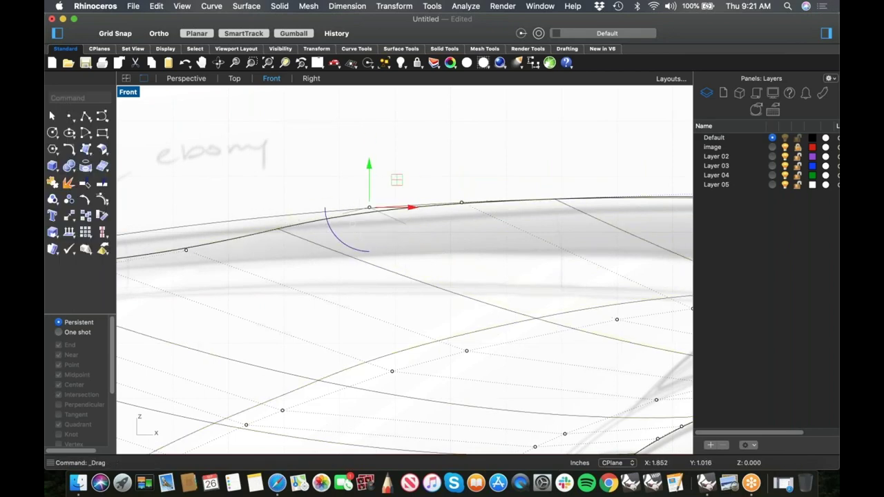
Raise the next collapsed seam point set toward the pointed end onto the original upper curve and deselect it
{"action": "right_click_drag", "start_coordinate": [197, 231], "coordinate": [317, 221]}
{"action": "left_click_drag", "start_coordinate": [285, 198], "coordinate": [311, 214]}
{"action": "left_click", "coordinate": [390, 188]}
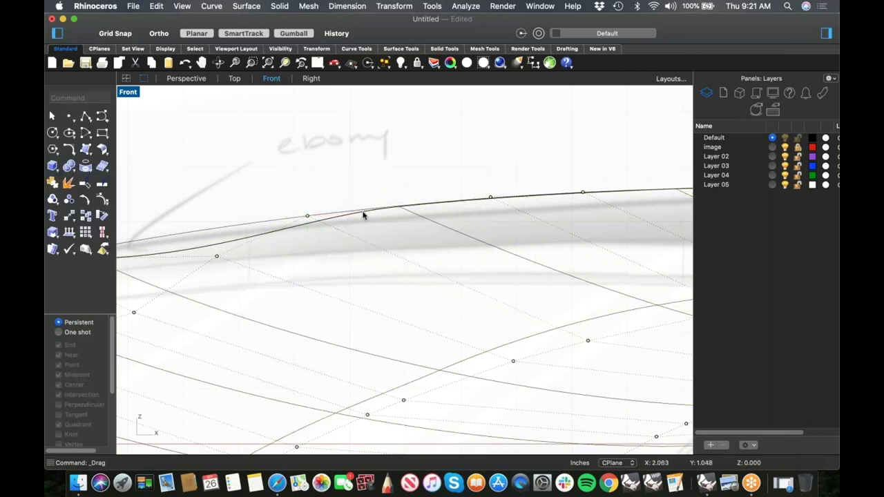
Fine-tune the heights of the two neighbouring seam point sets near the "ebony" note so the edge lies on the upper curve
{"action": "scroll", "coordinate": [363, 212], "scroll_direction": "down", "scroll_amount": 6}
{"action": "right_click_drag", "start_coordinate": [363, 213], "coordinate": [444, 207]}
{"action": "right_click_drag", "start_coordinate": [540, 211], "coordinate": [492, 205]}
{"action": "scroll", "coordinate": [491, 205], "scroll_direction": "up", "scroll_amount": 8}
{"action": "left_click_drag", "start_coordinate": [400, 155], "coordinate": [443, 200]}
{"action": "left_click_drag", "start_coordinate": [414, 130], "coordinate": [415, 175]}
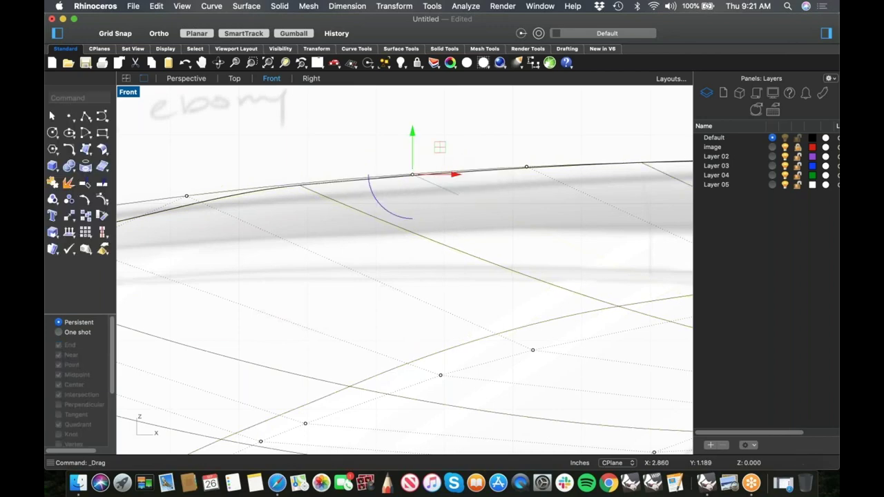
{"action": "left_click", "coordinate": [483, 147]}
{"action": "right_click_drag", "start_coordinate": [489, 147], "coordinate": [424, 152]}
{"action": "left_click_drag", "start_coordinate": [434, 148], "coordinate": [491, 209]}
{"action": "left_click_drag", "start_coordinate": [461, 128], "coordinate": [463, 172]}
Raise the last low seam point set, where the surface edge dips below the upper curve, onto that curve and deselect it
{"action": "scroll", "coordinate": [489, 152], "scroll_direction": "down", "scroll_amount": 9}
{"action": "right_click_drag", "start_coordinate": [467, 207], "coordinate": [524, 221]}
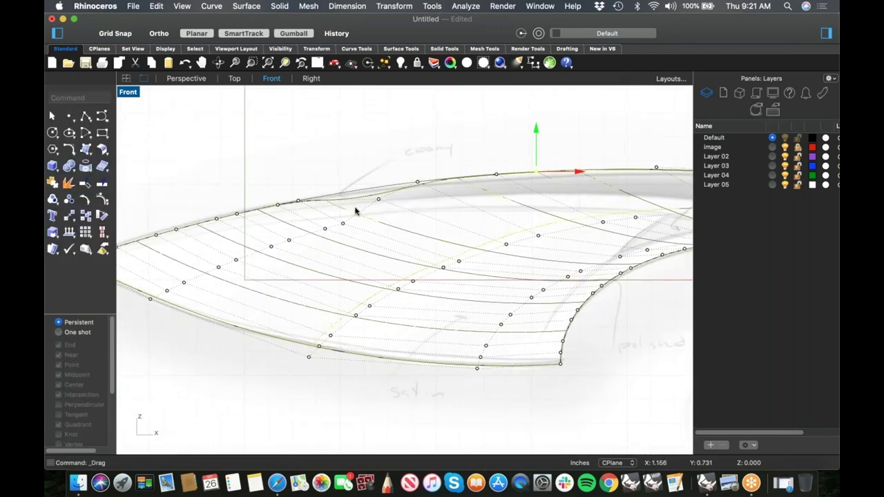
{"action": "scroll", "coordinate": [356, 209], "scroll_direction": "up", "scroll_amount": 6}
{"action": "left_click_drag", "start_coordinate": [375, 148], "coordinate": [396, 168]}
{"action": "left_click", "coordinate": [334, 167]}
Reposition the first interior row of control points beneath the upper edge at the pointed end into a more evenly flowing row
{"action": "scroll", "coordinate": [351, 212], "scroll_direction": "down", "scroll_amount": 8}
{"action": "right_click_drag", "start_coordinate": [357, 238], "coordinate": [390, 228]}
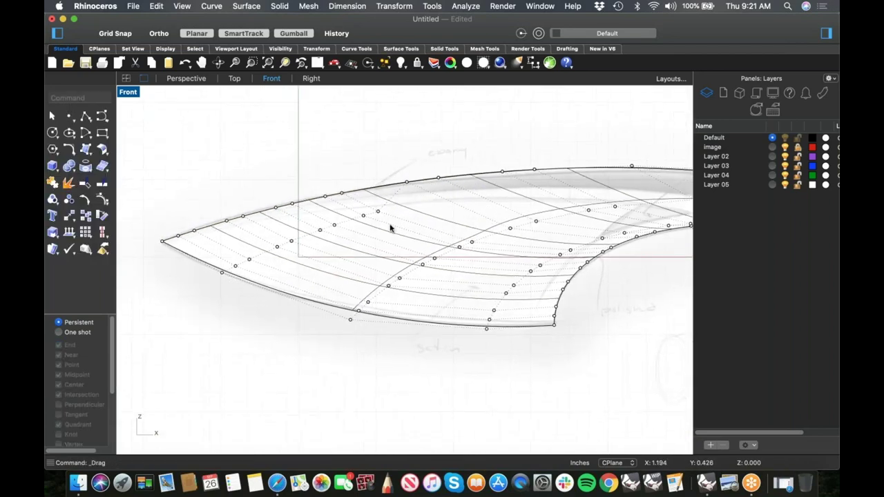
{"action": "scroll", "coordinate": [390, 227], "scroll_direction": "up", "scroll_amount": 5}
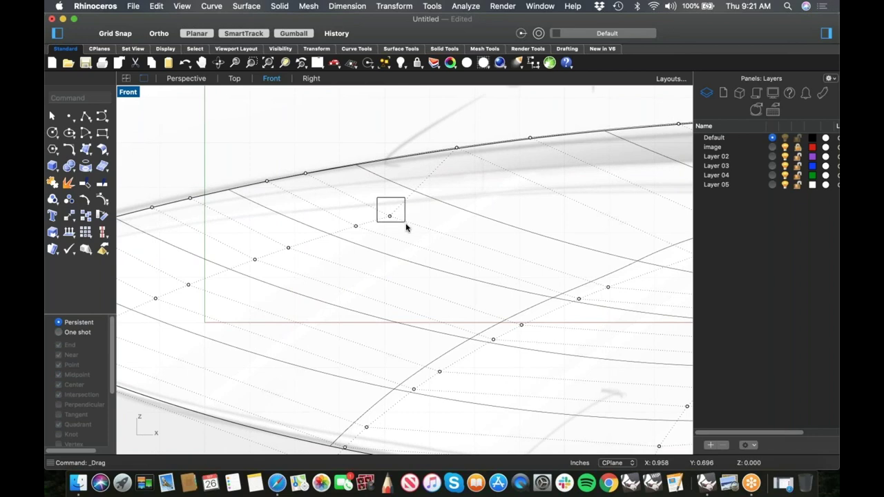
{"action": "left_click_drag", "start_coordinate": [405, 225], "coordinate": [319, 186]}
{"action": "left_click", "coordinate": [377, 226]}
{"action": "right_click_drag", "start_coordinate": [347, 234], "coordinate": [462, 241]}
{"action": "left_click_drag", "start_coordinate": [473, 245], "coordinate": [409, 214]}
{"action": "left_click", "coordinate": [479, 233]}
{"action": "left_click_drag", "start_coordinate": [410, 263], "coordinate": [385, 283]}
{"action": "left_click", "coordinate": [449, 275]}
{"action": "left_click_drag", "start_coordinate": [369, 267], "coordinate": [346, 266]}
{"action": "left_click", "coordinate": [435, 273]}
{"action": "scroll", "coordinate": [403, 271], "scroll_direction": "down", "scroll_amount": 4}
{"action": "right_click_drag", "start_coordinate": [390, 277], "coordinate": [412, 269]}
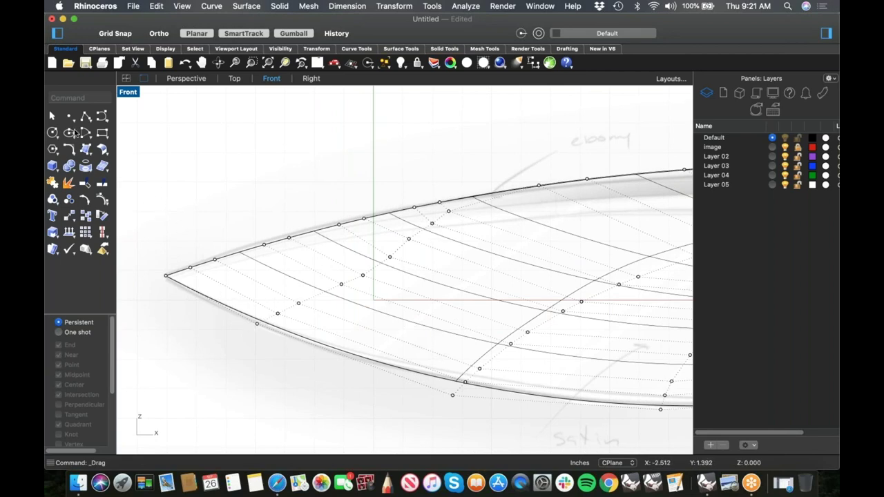
Draw a degree 3 curve with four control points from the interior row's uppermost point to beyond the lower edge near the pointed tip
{"action": "left_click", "coordinate": [102, 116]}
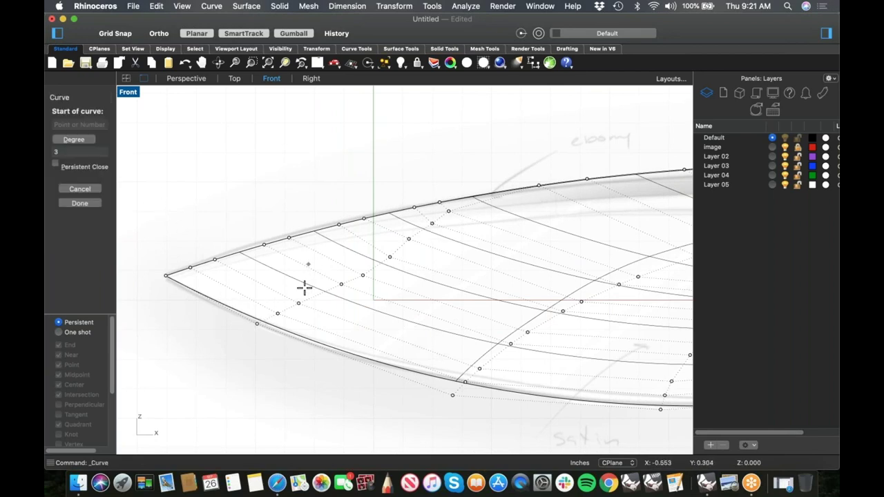
{"action": "left_click", "coordinate": [449, 210]}
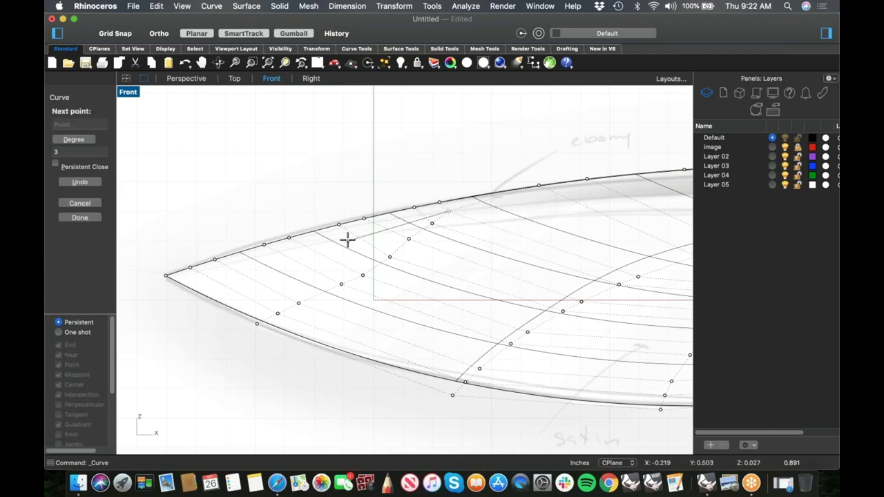
{"action": "left_click", "coordinate": [348, 241]}
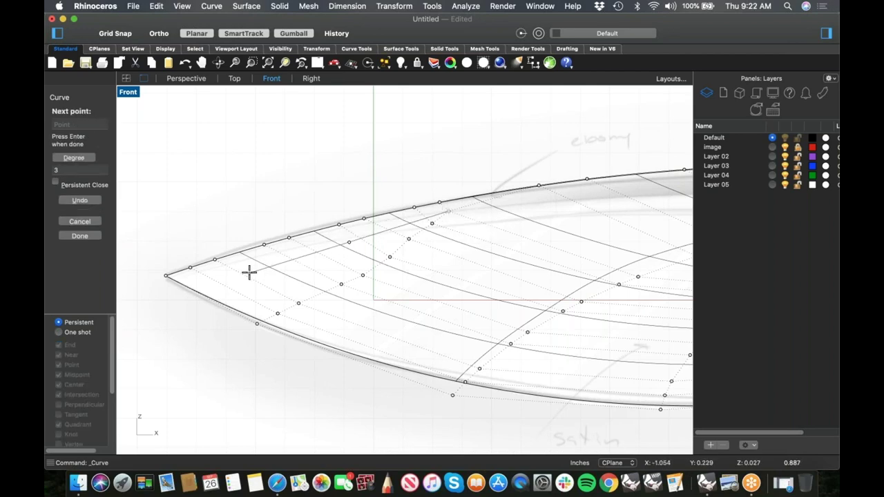
{"action": "left_click", "coordinate": [249, 272]}
{"action": "left_click", "coordinate": [154, 339]}
{"action": "key", "text": "Return"}
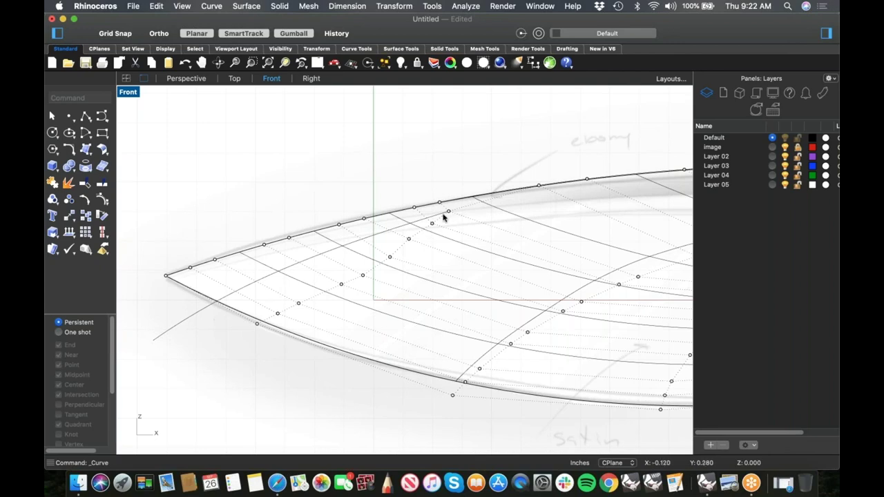
Move the upper control points of the first interior row, below its topmost point, onto the newly drawn guide curve
{"action": "scroll", "coordinate": [460, 212], "scroll_direction": "up", "scroll_amount": 6}
{"action": "right_click_drag", "start_coordinate": [403, 229], "coordinate": [399, 261]}
{"action": "scroll", "coordinate": [398, 260], "scroll_direction": "up", "scroll_amount": 6}
{"action": "mouse_move", "coordinate": [398, 256]}
{"action": "left_mouse_down"}
{"action": "mouse_move", "coordinate": [417, 279]}
{"action": "mouse_move", "coordinate": [384, 246]}
{"action": "left_mouse_up"}
{"action": "left_click_drag", "start_coordinate": [307, 292], "coordinate": [270, 283]}
{"action": "right_click_drag", "start_coordinate": [403, 300], "coordinate": [515, 248]}
{"action": "left_click_drag", "start_coordinate": [371, 335], "coordinate": [259, 272]}
Move the middle control-point pairs of the first interior row onto the guide curve, continuing toward the pointed tip
{"action": "scroll", "coordinate": [428, 300], "scroll_direction": "down", "scroll_amount": 4}
{"action": "right_click_drag", "start_coordinate": [418, 304], "coordinate": [524, 257]}
{"action": "left_click_drag", "start_coordinate": [407, 300], "coordinate": [364, 268]}
{"action": "left_click", "coordinate": [435, 332]}
{"action": "left_click_drag", "start_coordinate": [363, 318], "coordinate": [425, 371]}
{"action": "left_click_drag", "start_coordinate": [379, 339], "coordinate": [286, 286]}
{"action": "scroll", "coordinate": [387, 304], "scroll_direction": "down", "scroll_amount": 4}
{"action": "right_click_drag", "start_coordinate": [387, 303], "coordinate": [446, 275]}
{"action": "left_click", "coordinate": [390, 330]}
{"action": "left_click", "coordinate": [378, 325]}
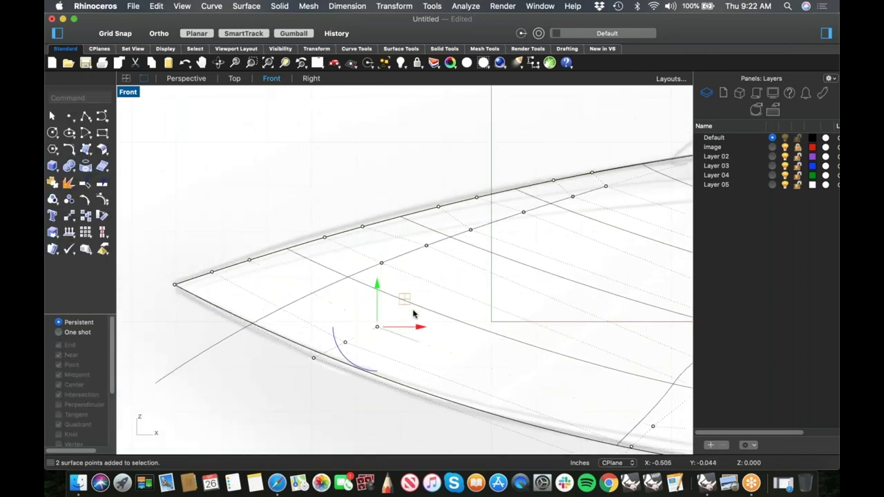
{"action": "left_click_drag", "start_coordinate": [390, 295], "coordinate": [317, 290]}
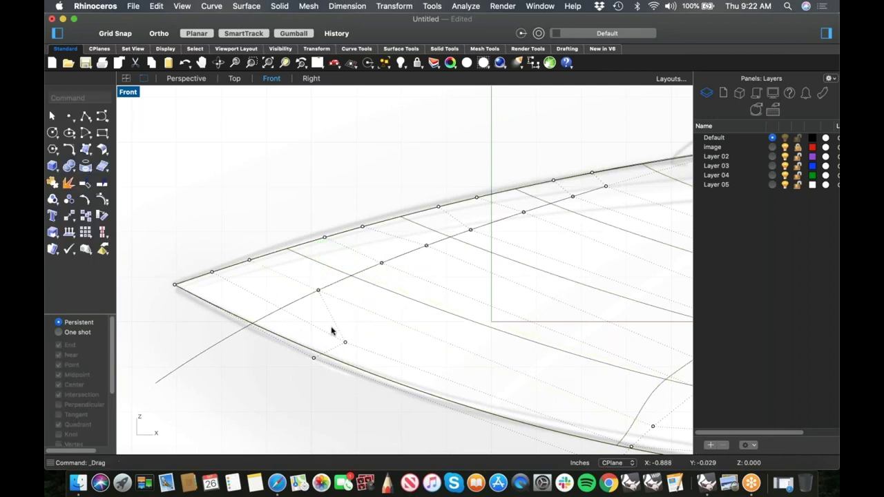
Place the two lowest control points of the first interior row on the guide curve, ending where it meets the lower edge
{"action": "left_click_drag", "start_coordinate": [360, 345], "coordinate": [284, 306]}
{"action": "left_click", "coordinate": [374, 341]}
{"action": "left_click_drag", "start_coordinate": [338, 379], "coordinate": [254, 323]}
{"action": "scroll", "coordinate": [270, 354], "scroll_direction": "down", "scroll_amount": 6}
{"action": "right_click_drag", "start_coordinate": [333, 389], "coordinate": [306, 321]}
{"action": "left_click", "coordinate": [308, 353]}
{"action": "scroll", "coordinate": [288, 336], "scroll_direction": "up", "scroll_amount": 4}
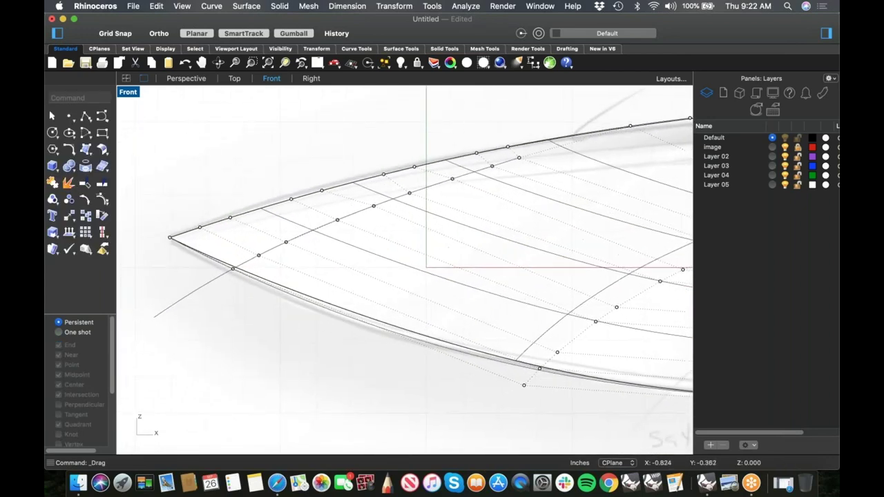
{"action": "left_click_drag", "start_coordinate": [243, 291], "coordinate": [232, 272]}
{"action": "left_click", "coordinate": [304, 334]}
Nudge the second-lowest control-point pair of the first interior row along the guide curve to even out the spacing
{"action": "right_click_drag", "start_coordinate": [402, 363], "coordinate": [353, 340]}
{"action": "right_click_drag", "start_coordinate": [280, 316], "coordinate": [288, 321]}
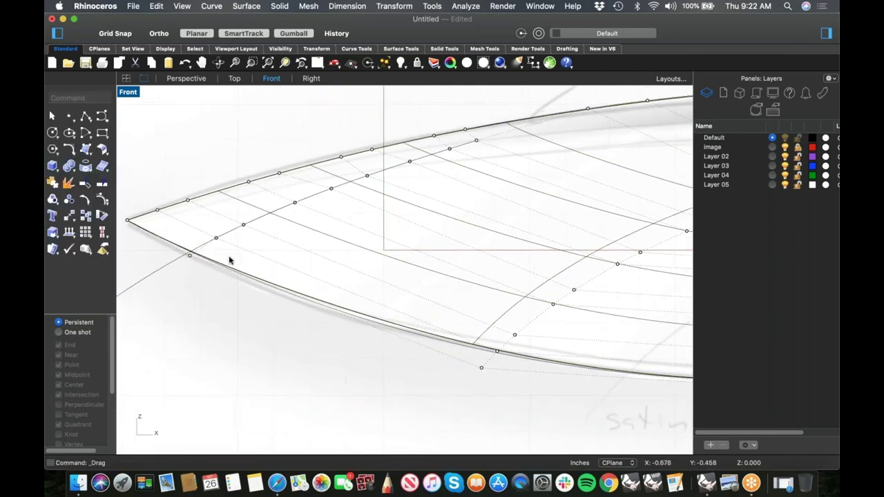
{"action": "left_click", "coordinate": [217, 238]}
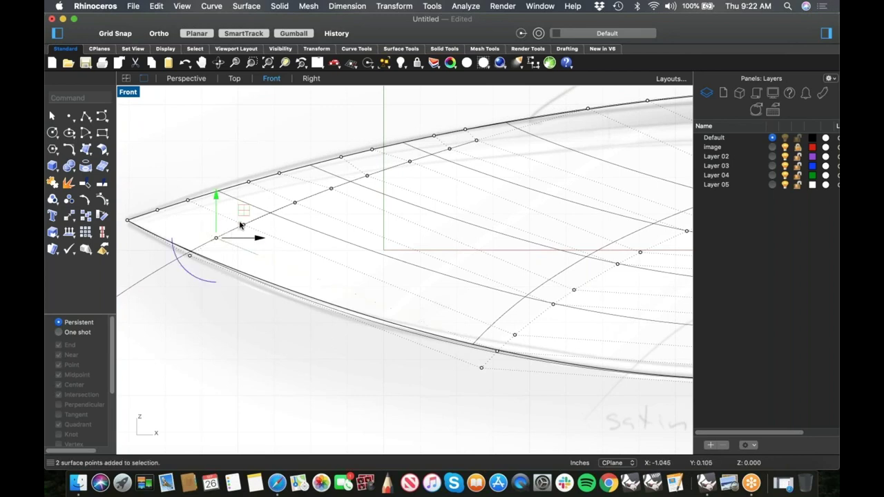
{"action": "left_click_drag", "start_coordinate": [219, 238], "coordinate": [218, 241]}
{"action": "left_click", "coordinate": [273, 349]}
{"action": "scroll", "coordinate": [286, 321], "scroll_direction": "down", "scroll_amount": 4}
{"action": "right_click_drag", "start_coordinate": [314, 324], "coordinate": [306, 309]}
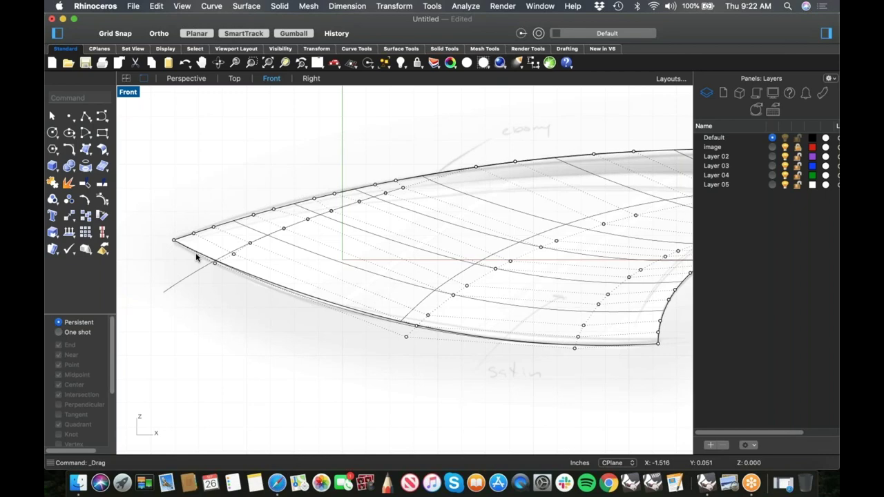
Inspect the surface in a shaded Perspective view, from the open handle end round to the pointed blade
{"action": "scroll", "coordinate": [272, 288], "scroll_direction": "down", "scroll_amount": 6}
{"action": "right_click_drag", "start_coordinate": [336, 322], "coordinate": [280, 326]}
{"action": "key", "text": "Return"}
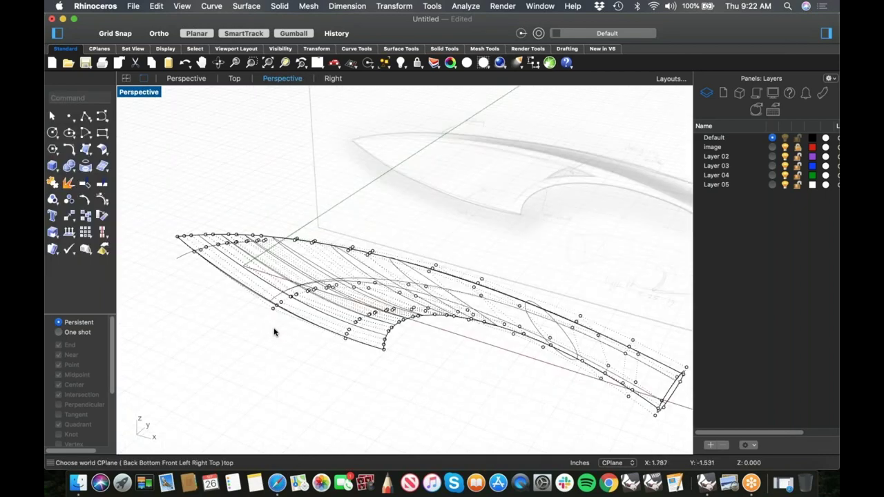
{"action": "left_click", "coordinate": [140, 92]}
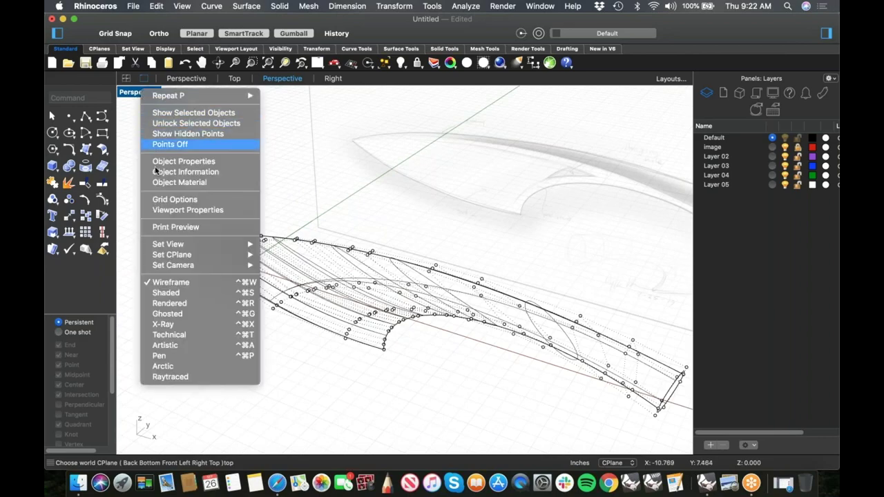
{"action": "left_click", "coordinate": [174, 294]}
{"action": "mouse_move", "coordinate": [507, 356]}
{"action": "right_mouse_down"}
{"action": "mouse_move", "coordinate": [456, 326]}
{"action": "mouse_move", "coordinate": [367, 298]}
{"action": "right_mouse_up"}
{"action": "scroll", "coordinate": [317, 268], "scroll_direction": "up", "scroll_amount": 5}
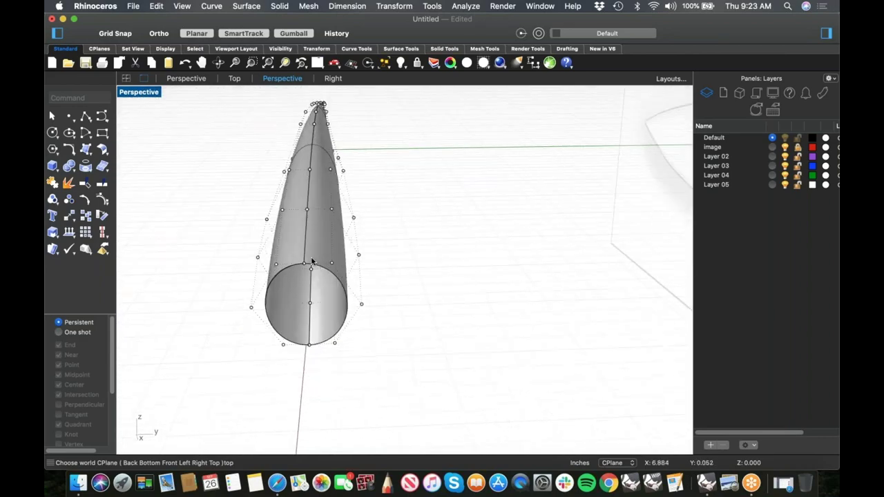
{"action": "right_click_drag", "start_coordinate": [317, 268], "coordinate": [458, 203]}
{"action": "scroll", "coordinate": [364, 188], "scroll_direction": "up", "scroll_amount": 5}
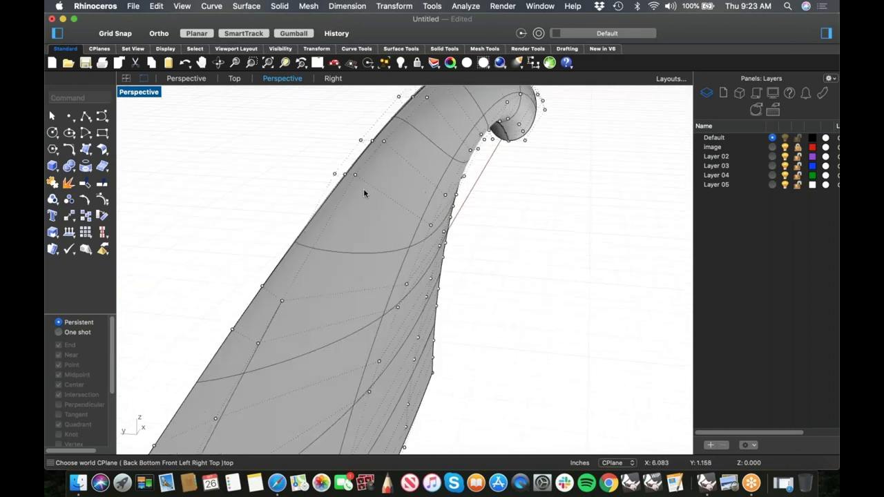
{"action": "scroll", "coordinate": [328, 292], "scroll_direction": "down", "scroll_amount": 5}
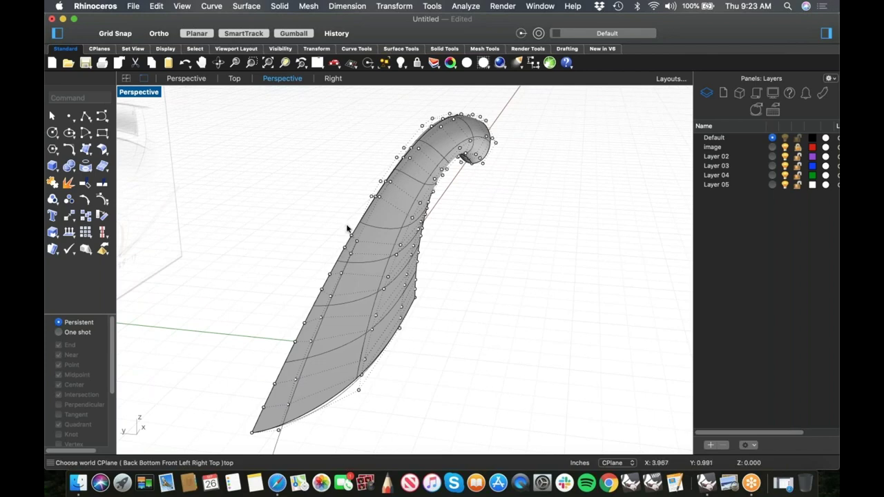
{"action": "right_click_drag", "start_coordinate": [308, 360], "coordinate": [315, 347]}
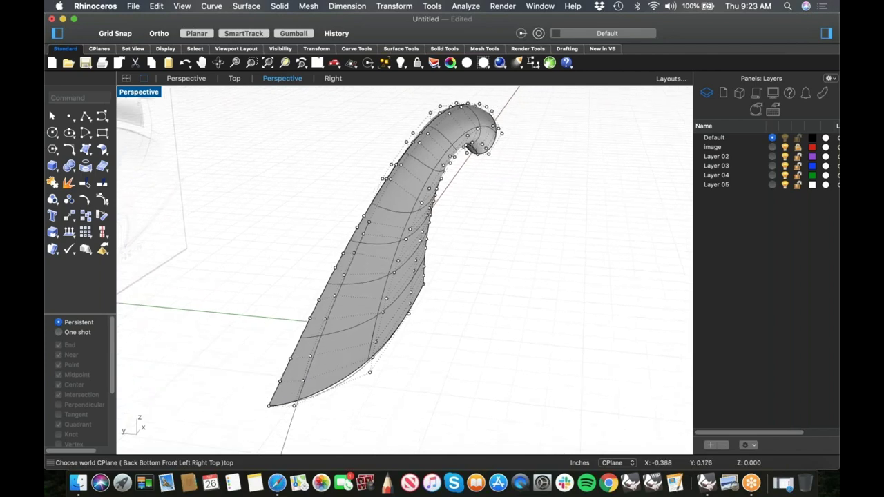
Return to the Front view and switch it back to wireframe display
{"action": "key", "text": "ctrl+F2"}
{"action": "scroll", "coordinate": [369, 233], "scroll_direction": "up", "scroll_amount": 5}
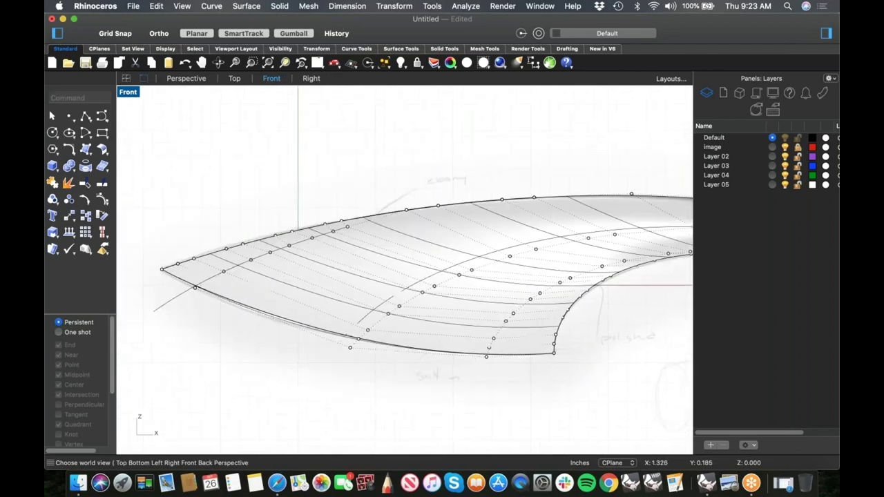
{"action": "right_click", "coordinate": [360, 225]}
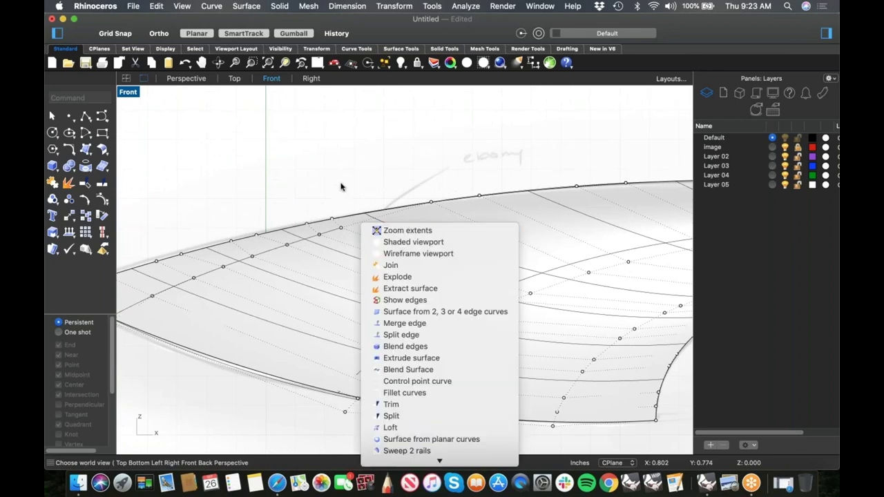
{"action": "left_click", "coordinate": [339, 184]}
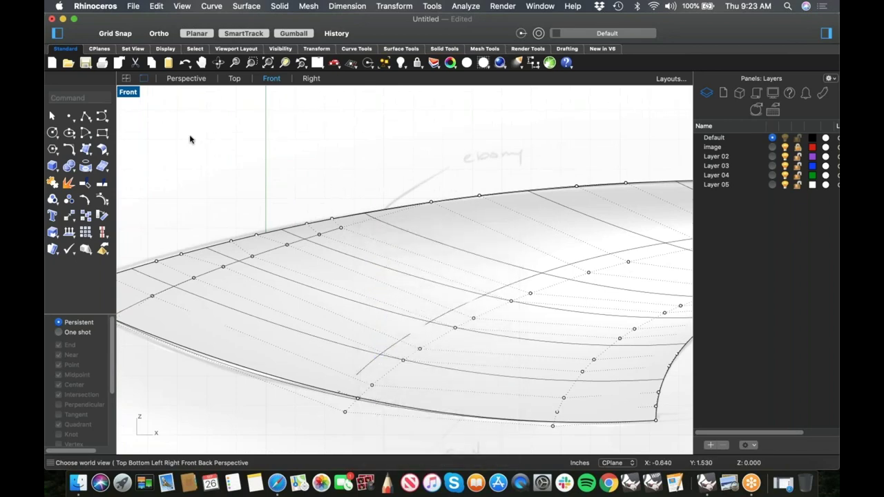
{"action": "right_click", "coordinate": [484, 64]}
{"action": "scroll", "coordinate": [335, 229], "scroll_direction": "up", "scroll_amount": 8}
{"action": "mouse_move", "coordinate": [331, 223]}
{"action": "left_mouse_down"}
{"action": "mouse_move", "coordinate": [361, 236]}
{"action": "mouse_move", "coordinate": [335, 206]}
{"action": "mouse_move", "coordinate": [327, 207]}
{"action": "left_mouse_up"}
{"action": "left_click_drag", "start_coordinate": [269, 233], "coordinate": [308, 248]}
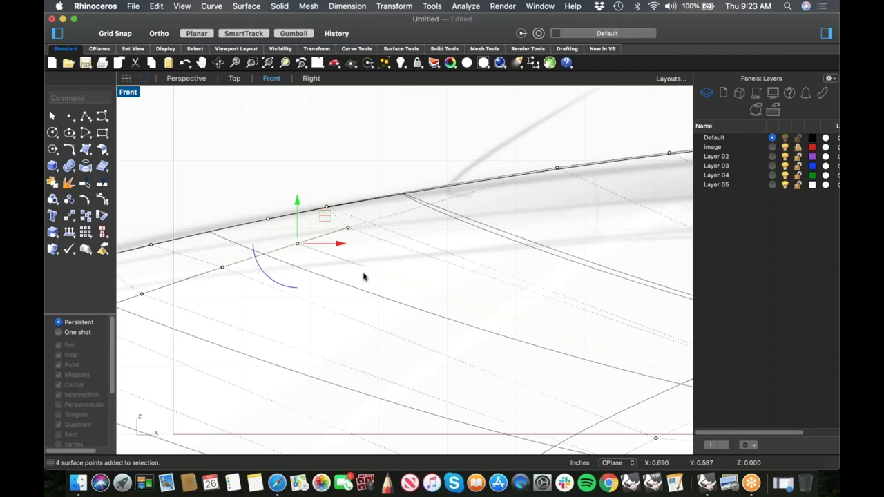
{"action": "key", "text": "super+z"}
{"action": "left_click", "coordinate": [390, 237]}
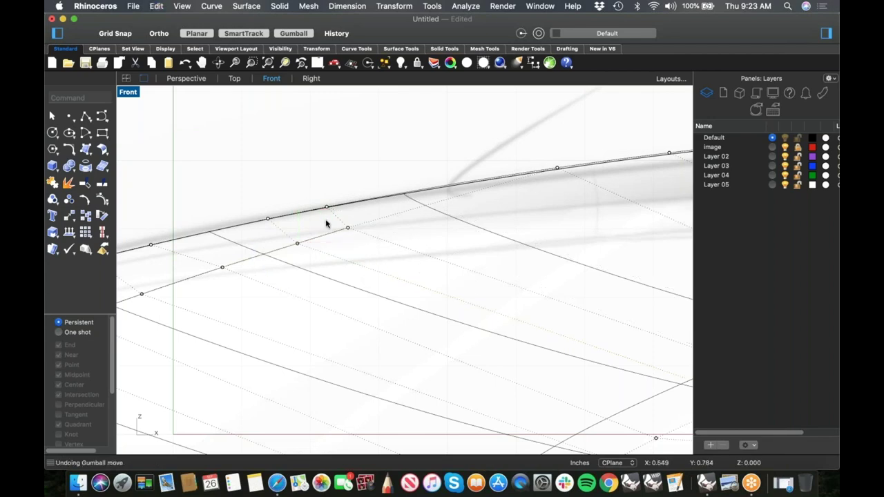
Collapse the upper four control-point sets of the first interior row onto the matching points along the upper edge
{"action": "left_click_drag", "start_coordinate": [366, 235], "coordinate": [327, 208]}
{"action": "left_click_drag", "start_coordinate": [272, 237], "coordinate": [269, 219]}
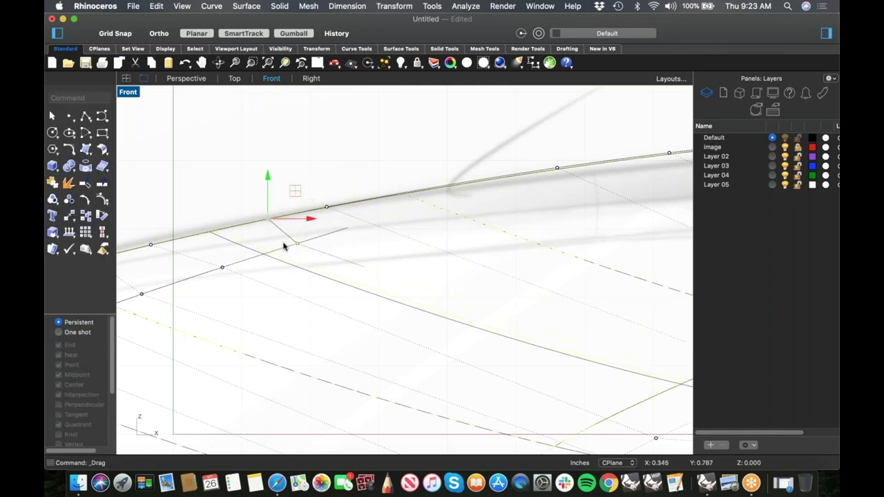
{"action": "right_click_drag", "start_coordinate": [330, 273], "coordinate": [419, 269]}
{"action": "left_click_drag", "start_coordinate": [299, 248], "coordinate": [241, 241]}
{"action": "right_click_drag", "start_coordinate": [326, 304], "coordinate": [446, 297]}
{"action": "left_click", "coordinate": [345, 259]}
{"action": "left_click", "coordinate": [369, 282]}
{"action": "left_click_drag", "start_coordinate": [365, 292], "coordinate": [304, 248]}
Snap the fifth and sixth control-point sets of the first interior row onto their matching upper edge points
{"action": "right_click_drag", "start_coordinate": [311, 317], "coordinate": [412, 302]}
{"action": "left_click", "coordinate": [341, 292]}
{"action": "left_click_drag", "start_coordinate": [395, 306], "coordinate": [397, 307]}
{"action": "left_click_drag", "start_coordinate": [414, 261], "coordinate": [288, 260]}
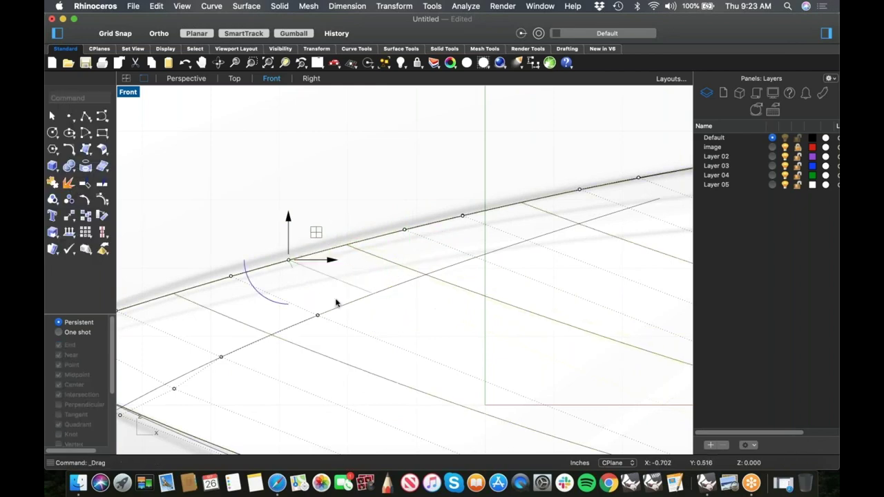
{"action": "left_click", "coordinate": [322, 298]}
{"action": "right_click_drag", "start_coordinate": [322, 299], "coordinate": [409, 280]}
{"action": "left_click_drag", "start_coordinate": [428, 325], "coordinate": [373, 276]}
{"action": "left_click_drag", "start_coordinate": [430, 270], "coordinate": [317, 258]}
Collapse the last three control-point sets of the first interior row onto the edge points, ending at the pointed tip
{"action": "right_click_drag", "start_coordinate": [336, 296], "coordinate": [378, 272]}
{"action": "left_click", "coordinate": [350, 297]}
{"action": "left_click_drag", "start_coordinate": [363, 330], "coordinate": [243, 267]}
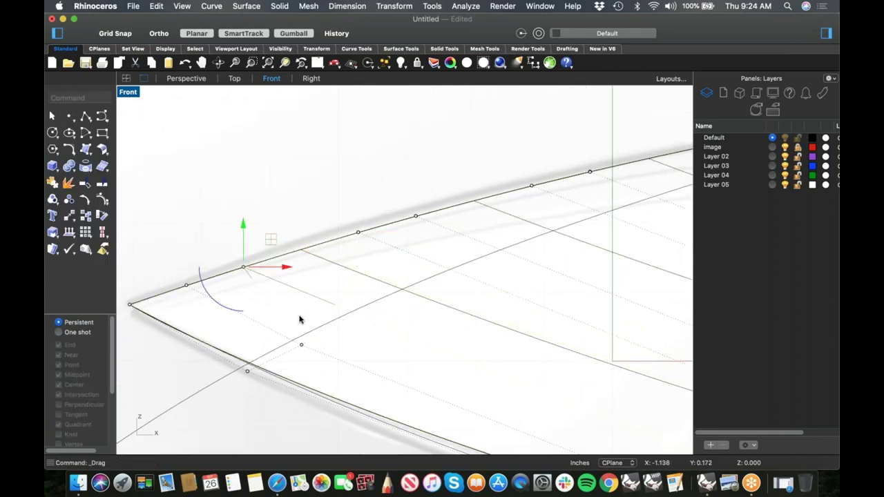
{"action": "right_click_drag", "start_coordinate": [295, 320], "coordinate": [331, 301]}
{"action": "left_click_drag", "start_coordinate": [315, 296], "coordinate": [358, 339]}
{"action": "left_click_drag", "start_coordinate": [369, 297], "coordinate": [224, 265]}
{"action": "left_click", "coordinate": [290, 326]}
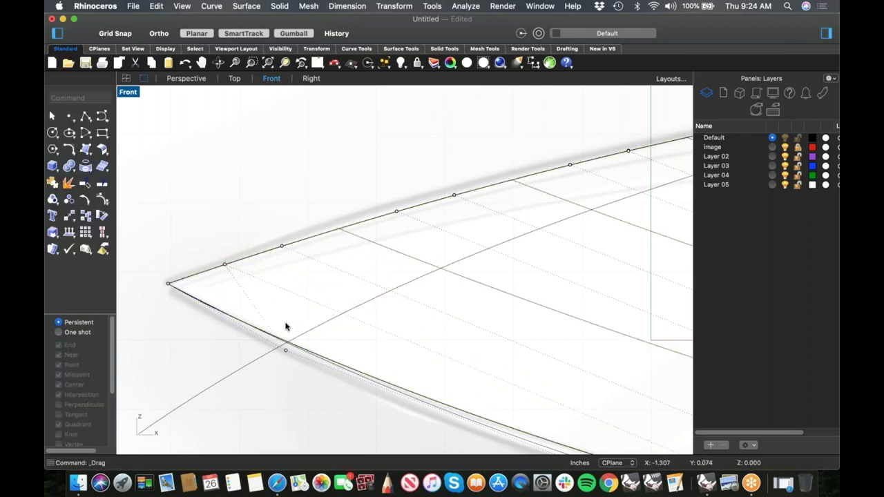
{"action": "left_click_drag", "start_coordinate": [251, 312], "coordinate": [307, 370]}
{"action": "left_click_drag", "start_coordinate": [314, 323], "coordinate": [169, 285]}
{"action": "left_click", "coordinate": [179, 329]}
Shift the three lowest control-point sets of the next interior row along the lower edge toward the pointed tip
{"action": "scroll", "coordinate": [221, 323], "scroll_direction": "down", "scroll_amount": 6}
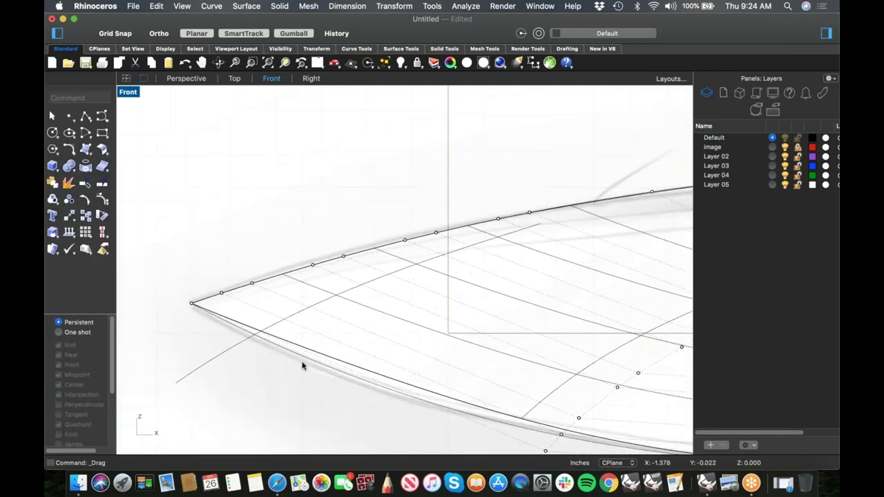
{"action": "right_click_drag", "start_coordinate": [302, 365], "coordinate": [322, 294]}
{"action": "scroll", "coordinate": [338, 311], "scroll_direction": "down", "scroll_amount": 2}
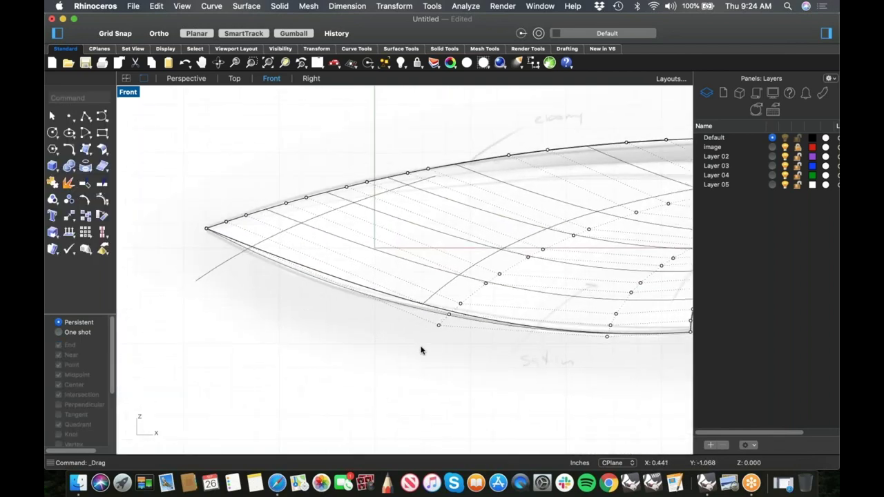
{"action": "scroll", "coordinate": [415, 345], "scroll_direction": "down", "scroll_amount": 4}
{"action": "right_click_drag", "start_coordinate": [460, 347], "coordinate": [407, 348]}
{"action": "scroll", "coordinate": [396, 341], "scroll_direction": "up", "scroll_amount": 4}
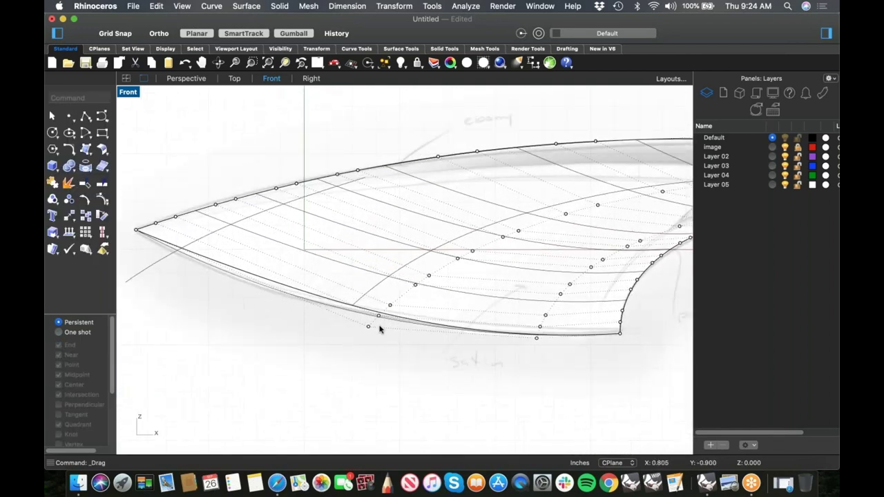
{"action": "left_click_drag", "start_coordinate": [405, 348], "coordinate": [311, 304]}
{"action": "left_click", "coordinate": [377, 336]}
{"action": "right_click_drag", "start_coordinate": [415, 320], "coordinate": [390, 340]}
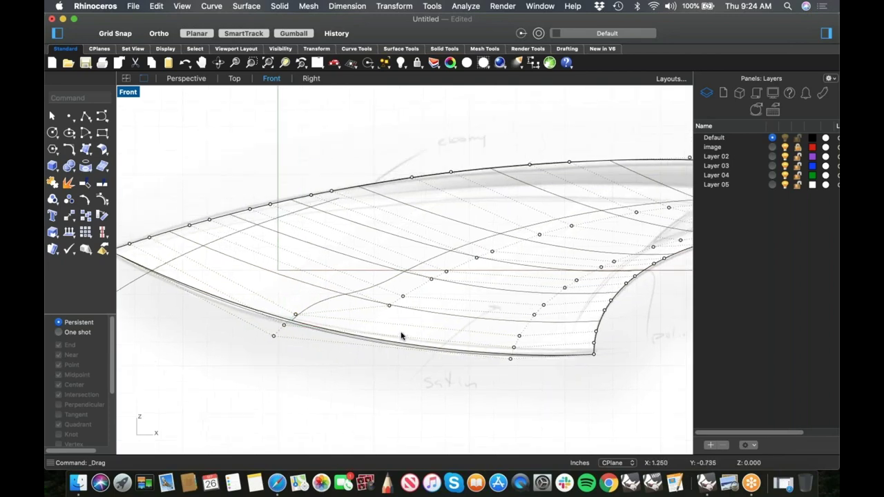
Shift the next two neighbouring groups of control points in that interior row toward the pointed tip as well
{"action": "scroll", "coordinate": [385, 321], "scroll_direction": "up", "scroll_amount": 2}
{"action": "left_click_drag", "start_coordinate": [407, 322], "coordinate": [415, 321]}
{"action": "left_click_drag", "start_coordinate": [425, 270], "coordinate": [342, 292]}
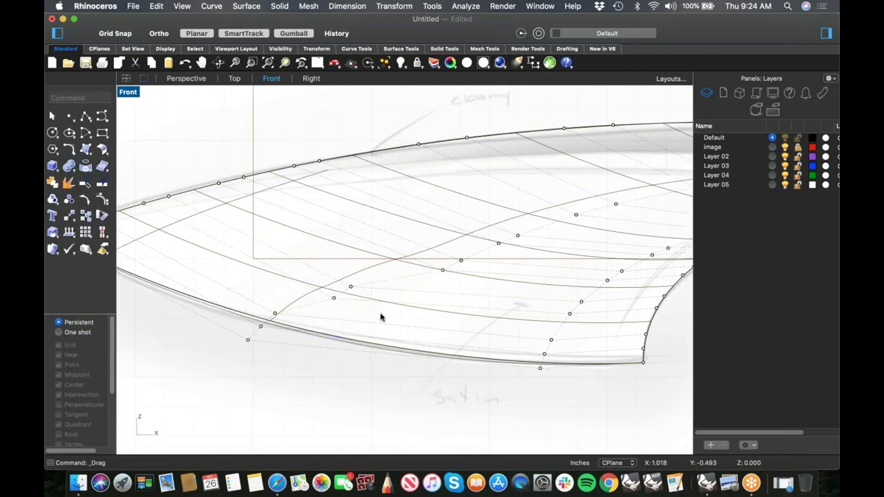
{"action": "right_click_drag", "start_coordinate": [349, 305], "coordinate": [289, 298]}
{"action": "left_click", "coordinate": [377, 238]}
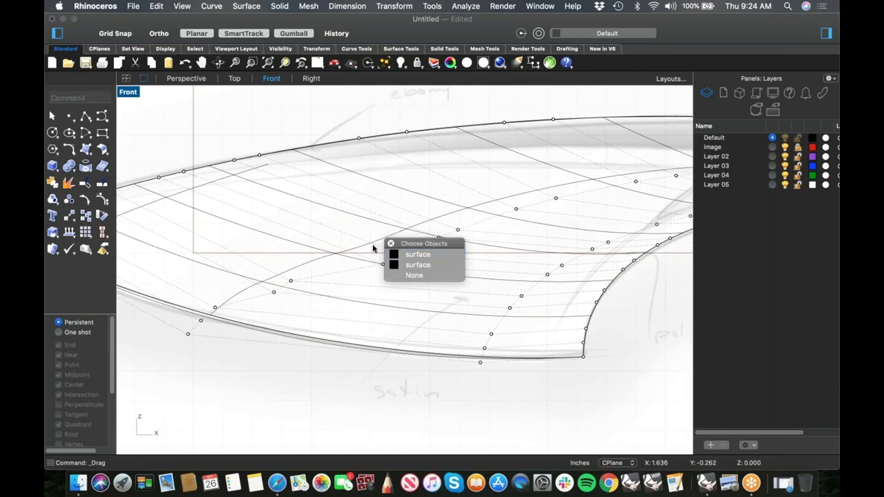
{"action": "left_click", "coordinate": [354, 228]}
{"action": "left_click_drag", "start_coordinate": [366, 228], "coordinate": [410, 281]}
{"action": "left_click_drag", "start_coordinate": [418, 232], "coordinate": [371, 264]}
Spread the first shifted group's two control-point sets apart so the lower part of the interior row flows evenly
{"action": "left_click", "coordinate": [336, 283]}
{"action": "left_click", "coordinate": [438, 302]}
{"action": "left_click", "coordinate": [274, 295]}
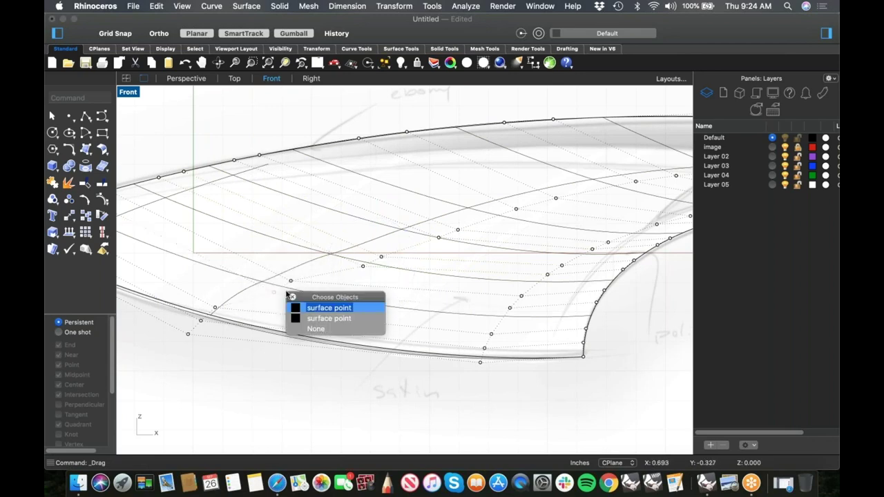
{"action": "left_click", "coordinate": [311, 309]}
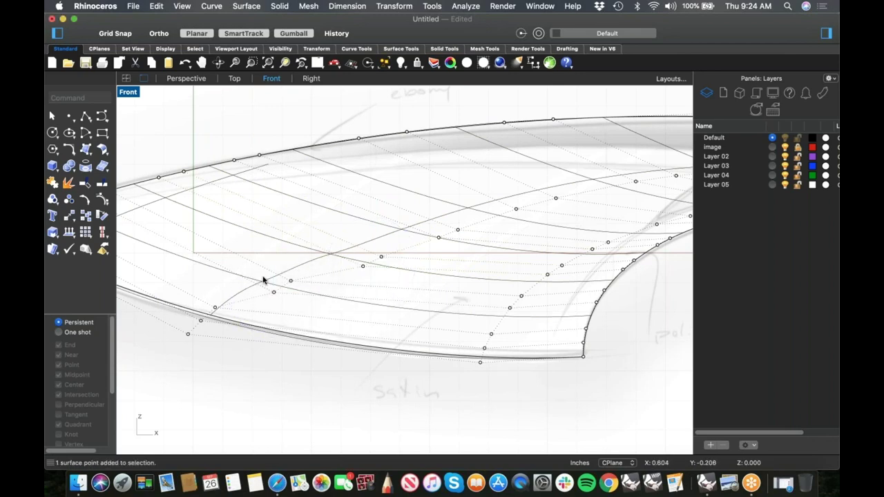
{"action": "mouse_move", "coordinate": [259, 272]}
{"action": "left_mouse_down"}
{"action": "mouse_move", "coordinate": [281, 308]}
{"action": "mouse_move", "coordinate": [252, 286]}
{"action": "left_mouse_up"}
{"action": "left_click", "coordinate": [341, 285]}
{"action": "left_click_drag", "start_coordinate": [308, 290], "coordinate": [306, 263]}
Reposition the middle control-point sets of the interior row one by one into an evenly spaced, smooth arc
{"action": "left_click", "coordinate": [369, 285]}
{"action": "left_click_drag", "start_coordinate": [370, 282], "coordinate": [344, 253]}
{"action": "left_click", "coordinate": [395, 280]}
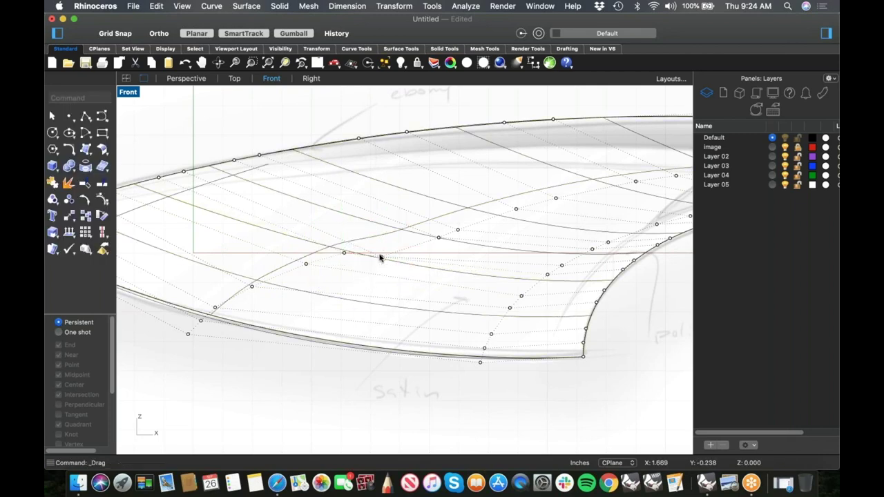
{"action": "left_click_drag", "start_coordinate": [390, 279], "coordinate": [392, 279]}
{"action": "left_click_drag", "start_coordinate": [381, 256], "coordinate": [393, 242]}
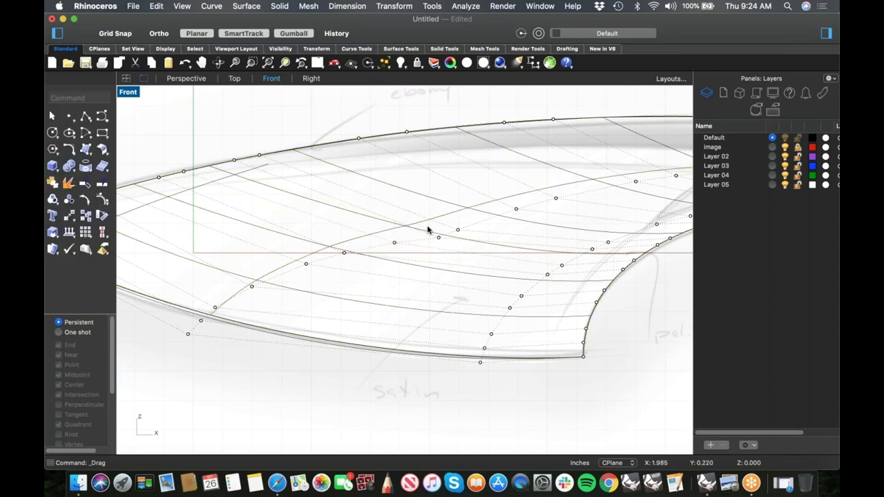
{"action": "left_click_drag", "start_coordinate": [447, 246], "coordinate": [449, 248]}
{"action": "left_click_drag", "start_coordinate": [464, 212], "coordinate": [453, 210]}
{"action": "left_click", "coordinate": [439, 244]}
Draw a degree 3 guide curve from the interior row's lowest control point, arching up through the surface toward the handle
{"action": "scroll", "coordinate": [436, 242], "scroll_direction": "down", "scroll_amount": 4}
{"action": "right_click_drag", "start_coordinate": [436, 242], "coordinate": [348, 239]}
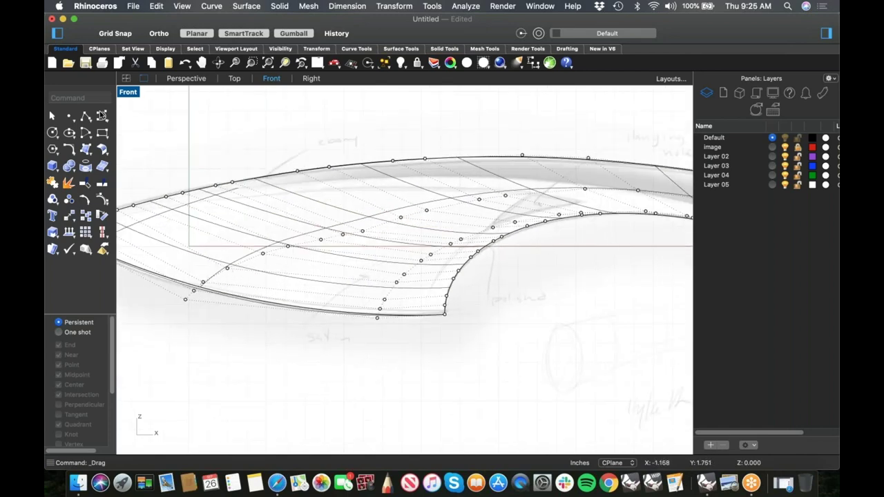
{"action": "left_click", "coordinate": [102, 116]}
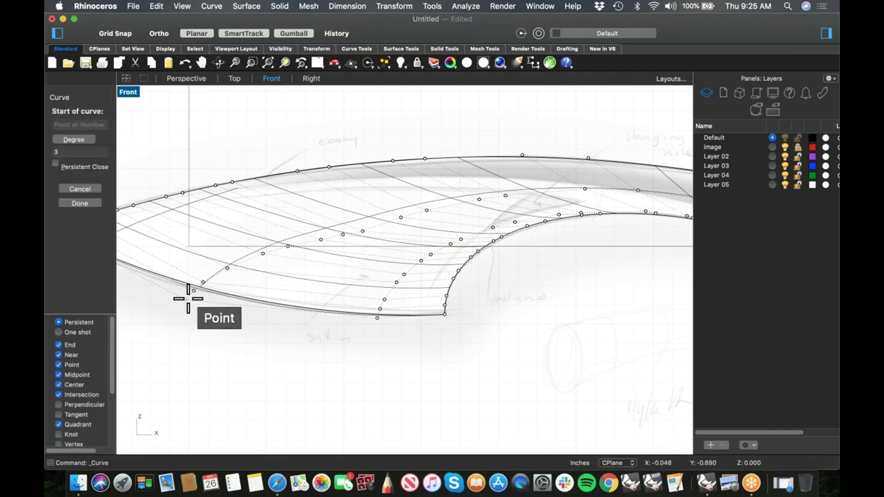
{"action": "left_click", "coordinate": [188, 298]}
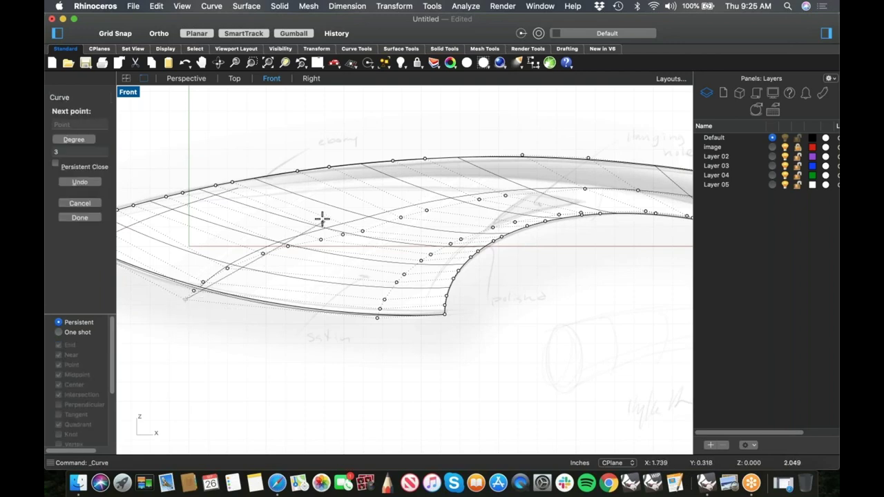
{"action": "left_click", "coordinate": [485, 192]}
{"action": "right_click_drag", "start_coordinate": [536, 196], "coordinate": [433, 194]}
{"action": "left_click", "coordinate": [605, 196]}
{"action": "right_click", "coordinate": [605, 196]}
{"action": "scroll", "coordinate": [434, 194], "scroll_direction": "up", "scroll_amount": 8}
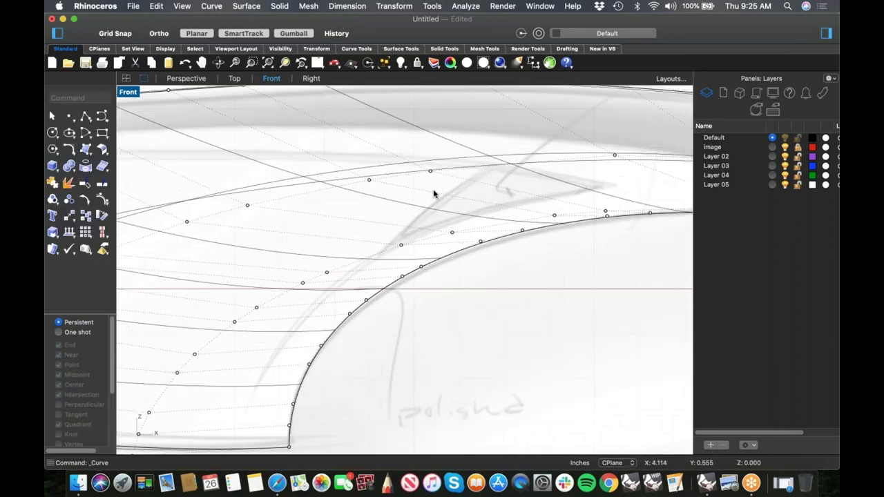
Move the interior row's control-point sets nearest the handle onto the guide curve
{"action": "left_click", "coordinate": [394, 167]}
{"action": "left_click", "coordinate": [319, 229]}
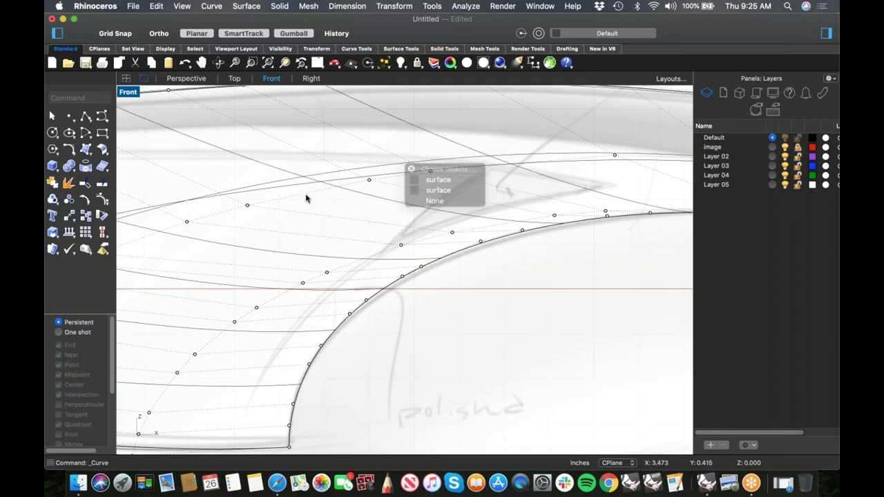
{"action": "left_click", "coordinate": [306, 186]}
{"action": "left_click", "coordinate": [380, 205]}
{"action": "scroll", "coordinate": [413, 184], "scroll_direction": "up", "scroll_amount": 2}
{"action": "left_click_drag", "start_coordinate": [339, 138], "coordinate": [358, 176]}
{"action": "left_click_drag", "start_coordinate": [187, 173], "coordinate": [209, 194]}
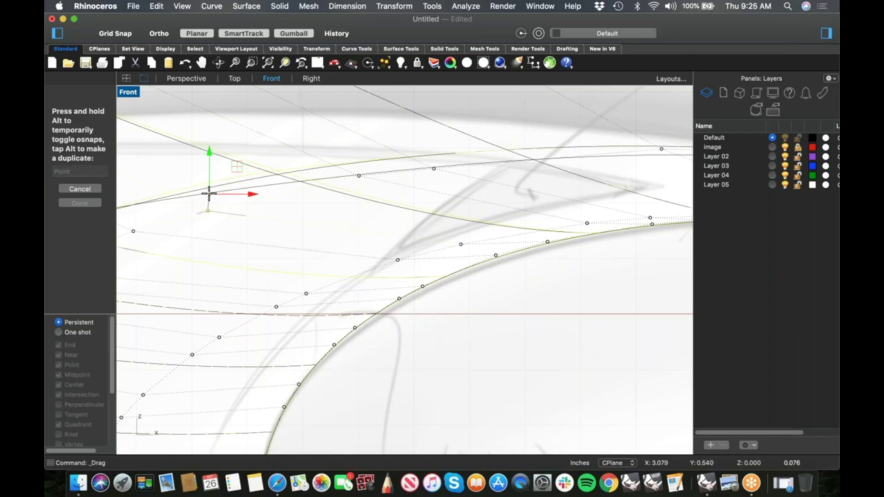
{"action": "left_click_drag", "start_coordinate": [209, 193], "coordinate": [210, 193]}
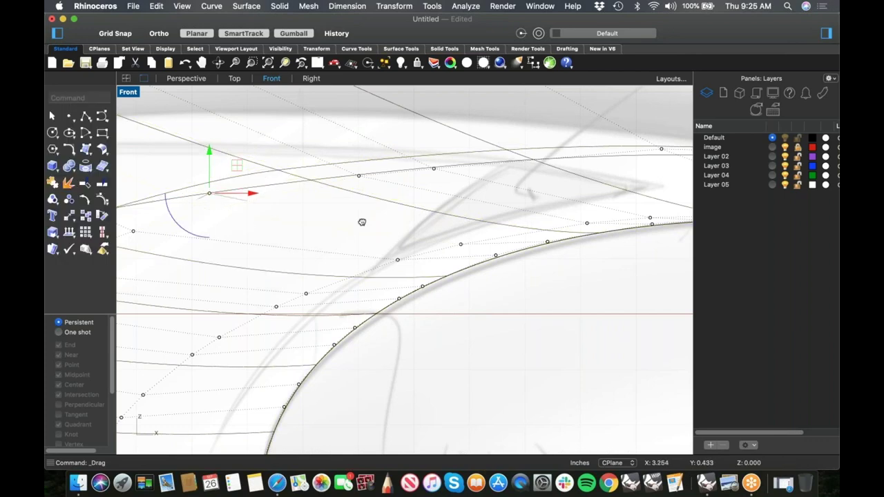
Align the middle control-point sets of the interior row with the guide curve, one set after another
{"action": "right_click_drag", "start_coordinate": [361, 221], "coordinate": [639, 241]}
{"action": "left_click_drag", "start_coordinate": [384, 203], "coordinate": [393, 229]}
{"action": "left_click_drag", "start_coordinate": [270, 214], "coordinate": [298, 249]}
{"action": "left_click_drag", "start_coordinate": [223, 243], "coordinate": [254, 315]}
{"action": "left_click_drag", "start_coordinate": [272, 273], "coordinate": [228, 266]}
{"action": "right_click_drag", "start_coordinate": [165, 250], "coordinate": [357, 232]}
{"action": "left_click_drag", "start_coordinate": [357, 233], "coordinate": [354, 267]}
{"action": "left_click_drag", "start_coordinate": [255, 268], "coordinate": [297, 349]}
{"action": "left_click_drag", "start_coordinate": [281, 318], "coordinate": [275, 297]}
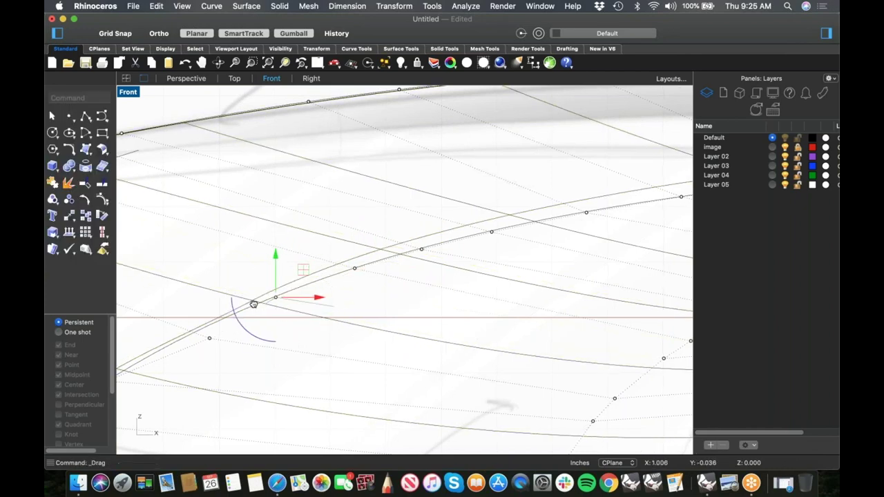
{"action": "right_click_drag", "start_coordinate": [213, 338], "coordinate": [258, 310]}
{"action": "left_click_drag", "start_coordinate": [232, 279], "coordinate": [247, 301]}
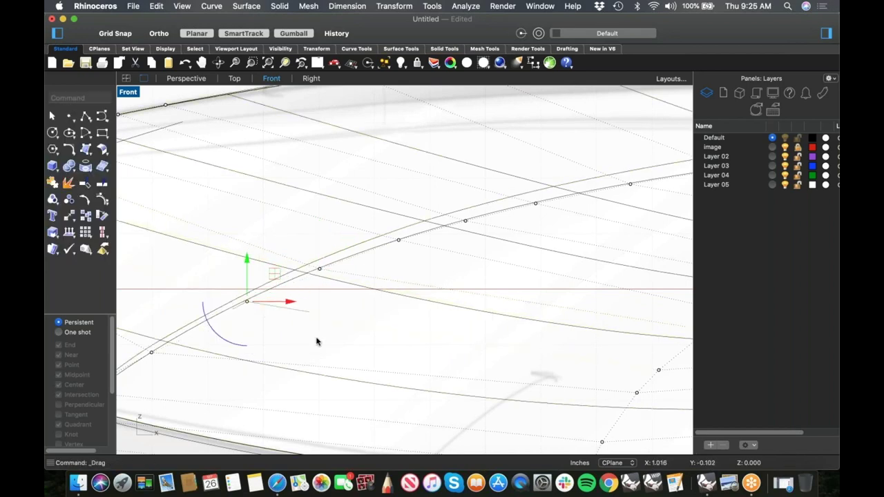
Adjust the interior row's lowest control-point sets so they follow the guide curve down to the blade's lower edge
{"action": "right_click_drag", "start_coordinate": [230, 370], "coordinate": [398, 335]}
{"action": "left_click_drag", "start_coordinate": [343, 339], "coordinate": [307, 280]}
{"action": "left_click_drag", "start_coordinate": [320, 316], "coordinate": [323, 315]}
{"action": "left_click_drag", "start_coordinate": [240, 336], "coordinate": [278, 371]}
{"action": "left_click_drag", "start_coordinate": [277, 330], "coordinate": [277, 342]}
{"action": "left_click", "coordinate": [230, 327]}
{"action": "scroll", "coordinate": [303, 325], "scroll_direction": "down", "scroll_amount": 12}
{"action": "right_click_drag", "start_coordinate": [345, 317], "coordinate": [352, 307]}
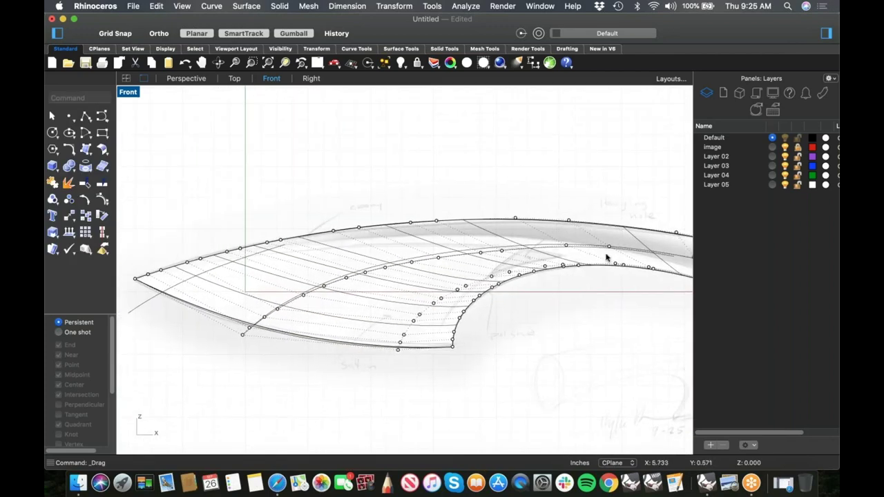
{"action": "right_click_drag", "start_coordinate": [300, 359], "coordinate": [334, 351]}
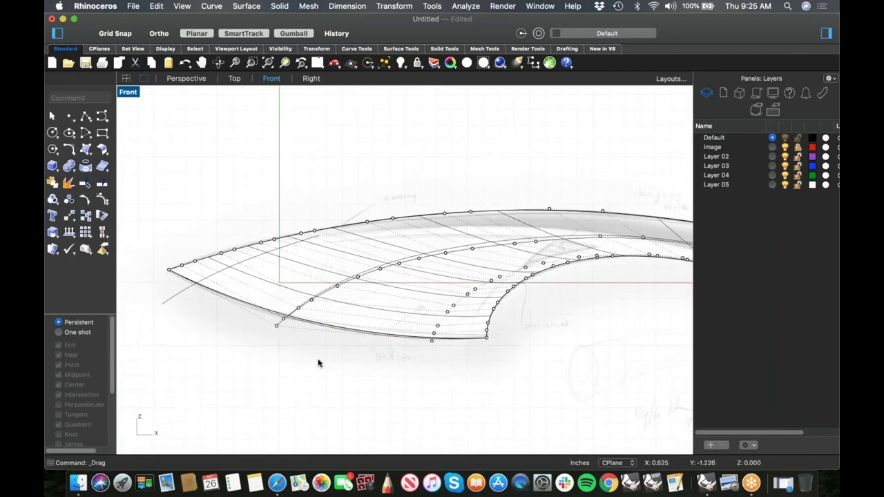
Show the knife surface shaded in a perspective view and examine the handle from its open end
{"action": "key", "text": "Return"}
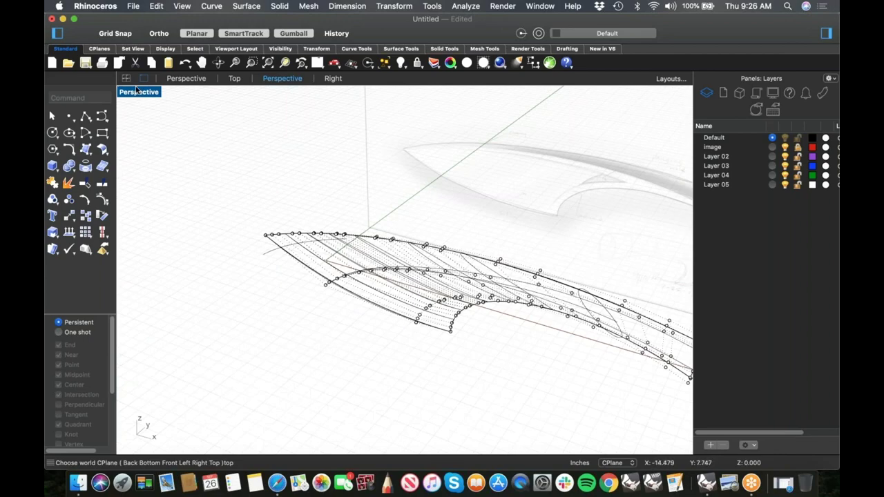
{"action": "left_click", "coordinate": [482, 63]}
{"action": "right_click_drag", "start_coordinate": [469, 201], "coordinate": [382, 174], "text": "shift"}
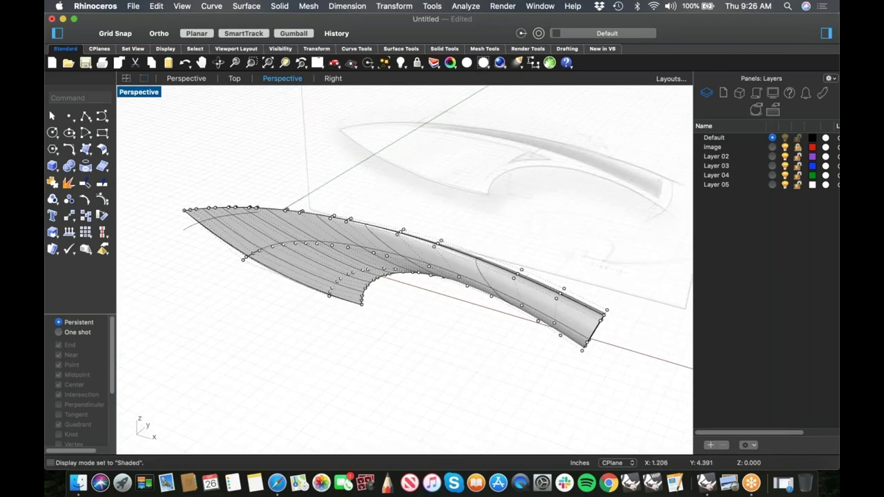
{"action": "scroll", "coordinate": [426, 240], "scroll_direction": "up", "scroll_amount": 4}
{"action": "mouse_move", "coordinate": [427, 242]}
{"action": "right_mouse_down"}
{"action": "mouse_move", "coordinate": [393, 240]}
{"action": "mouse_move", "coordinate": [410, 255]}
{"action": "right_mouse_up"}
{"action": "right_click_drag", "start_coordinate": [476, 304], "coordinate": [432, 289], "text": "shift"}
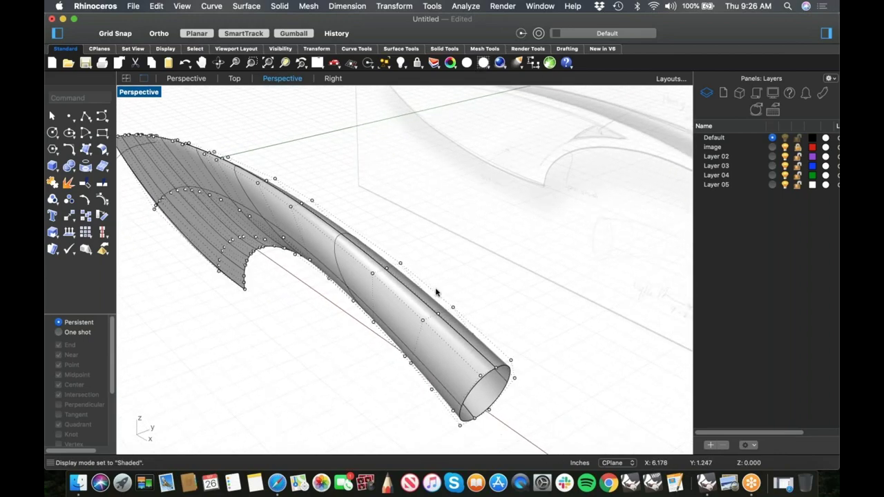
{"action": "scroll", "coordinate": [293, 200], "scroll_direction": "up", "scroll_amount": 3}
{"action": "scroll", "coordinate": [335, 208], "scroll_direction": "down", "scroll_amount": 3}
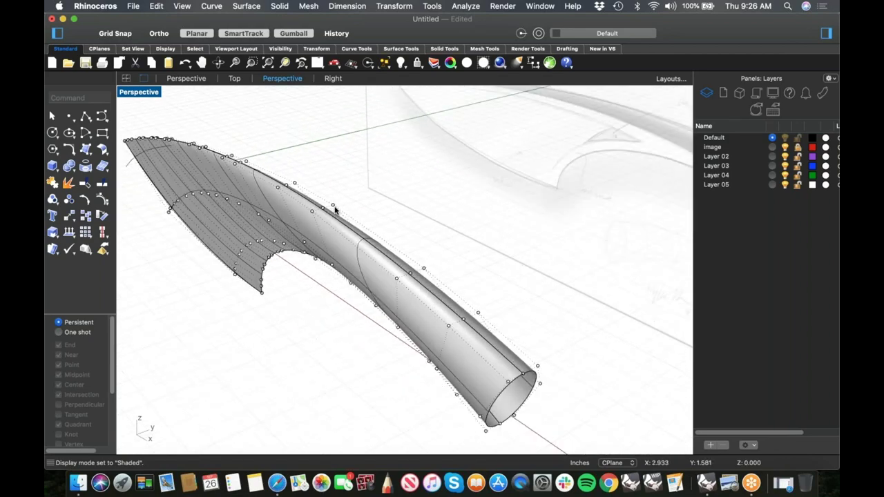
Widen the upper part of the handle by scaling the control-point pairs on both sides of its spine outward in Y
{"action": "left_click", "coordinate": [333, 206]}
{"action": "left_click", "coordinate": [310, 213], "text": "shift"}
{"action": "left_click", "coordinate": [425, 269], "text": "shift"}
{"action": "left_click", "coordinate": [448, 325], "text": "shift"}
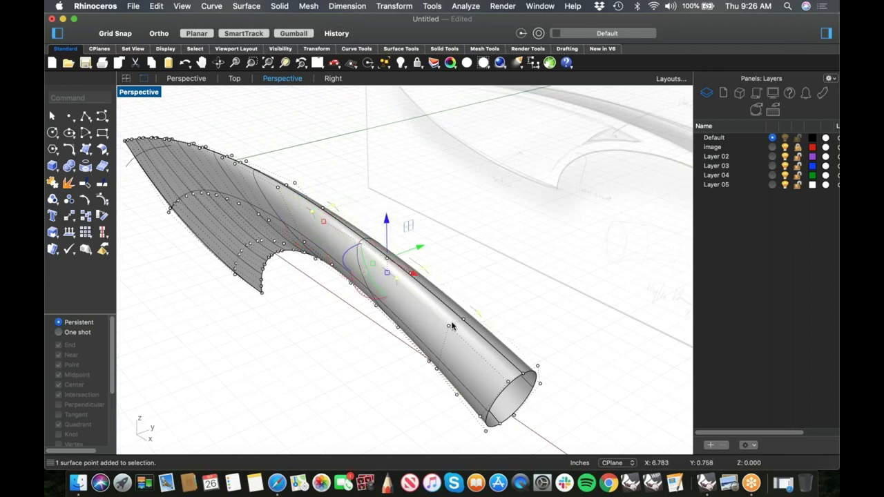
{"action": "left_click", "coordinate": [538, 369], "text": "shift"}
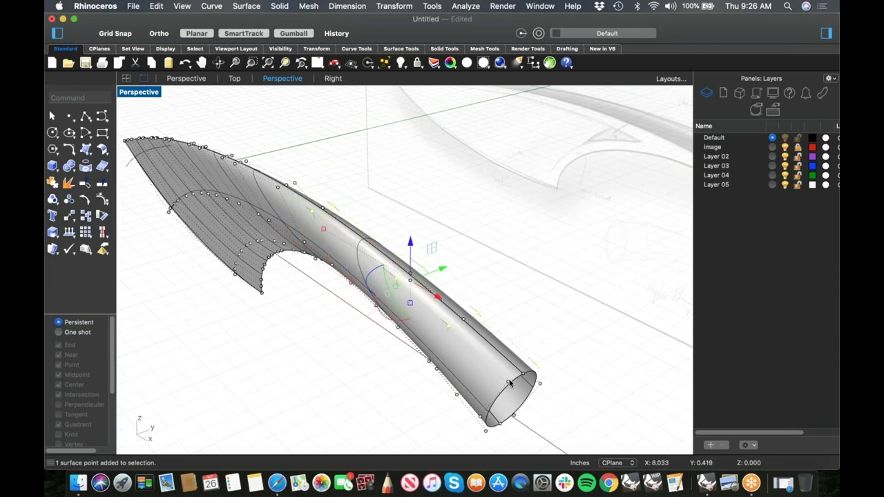
{"action": "left_click_drag", "start_coordinate": [395, 290], "coordinate": [386, 306]}
{"action": "left_click", "coordinate": [331, 353]}
Examine in perspective and top views how the handle's width tapers into the blade
{"action": "right_click_drag", "start_coordinate": [411, 320], "coordinate": [491, 326], "text": "shift"}
{"action": "scroll", "coordinate": [374, 202], "scroll_direction": "up", "scroll_amount": 7}
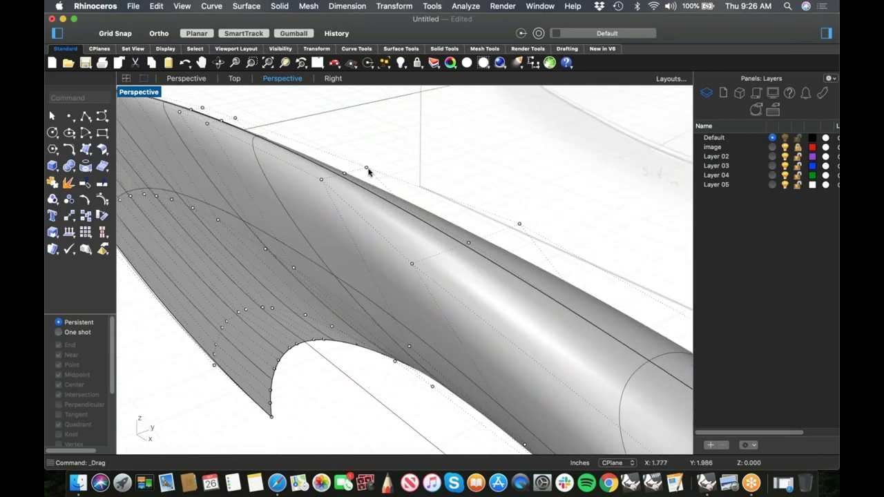
{"action": "scroll", "coordinate": [389, 185], "scroll_direction": "down", "scroll_amount": 3}
{"action": "type", "text": "top"}
{"action": "key", "text": "Return"}
{"action": "right_click_drag", "start_coordinate": [497, 437], "coordinate": [392, 353]}
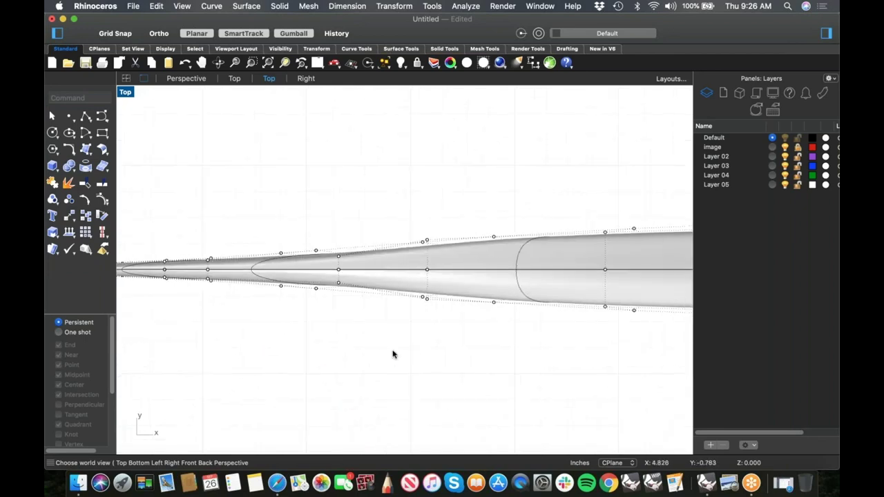
{"action": "key", "text": "ctrl+F4"}
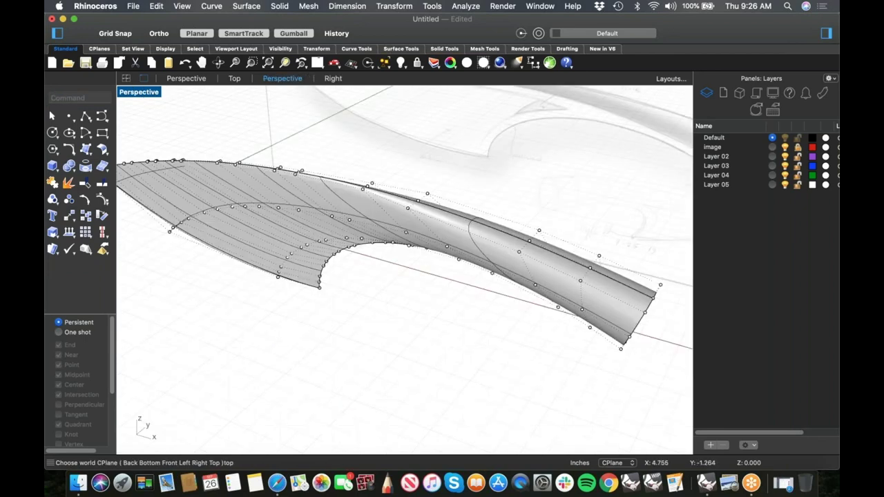
{"action": "right_click_drag", "start_coordinate": [337, 162], "coordinate": [378, 192]}
{"action": "scroll", "coordinate": [377, 189], "scroll_direction": "up", "scroll_amount": 5}
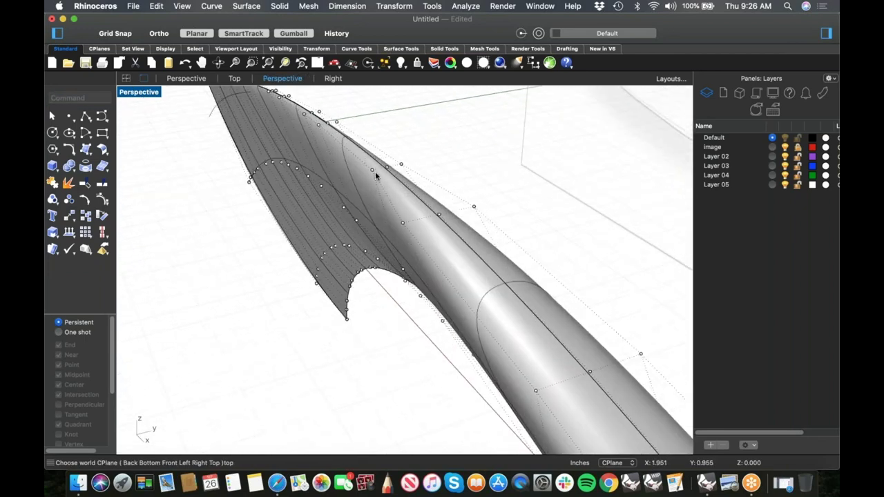
Spread the spine's control-point pair at the blade-to-handle transition outward symmetrically in the top view
{"action": "left_click", "coordinate": [373, 169]}
{"action": "scroll", "coordinate": [403, 163], "scroll_direction": "up", "scroll_amount": 5}
{"action": "left_click", "coordinate": [401, 167], "text": "shift"}
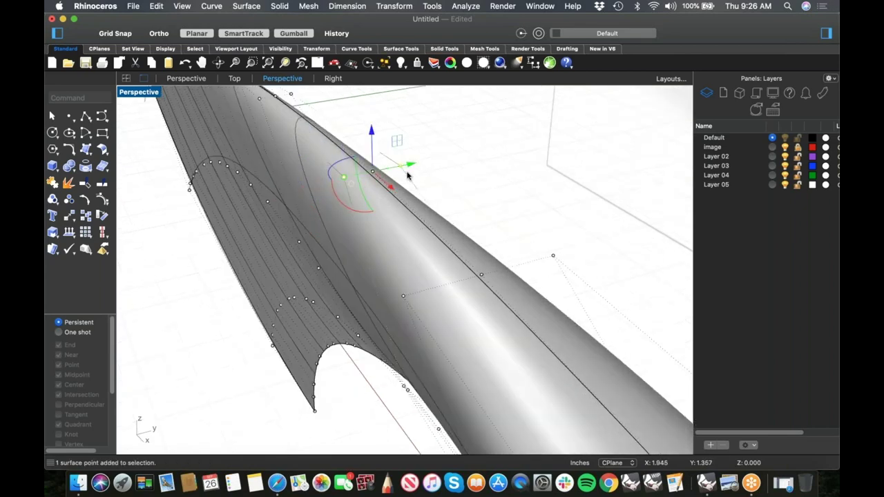
{"action": "key", "text": "ctrl+super+t"}
{"action": "right_click_drag", "start_coordinate": [409, 301], "coordinate": [416, 253]}
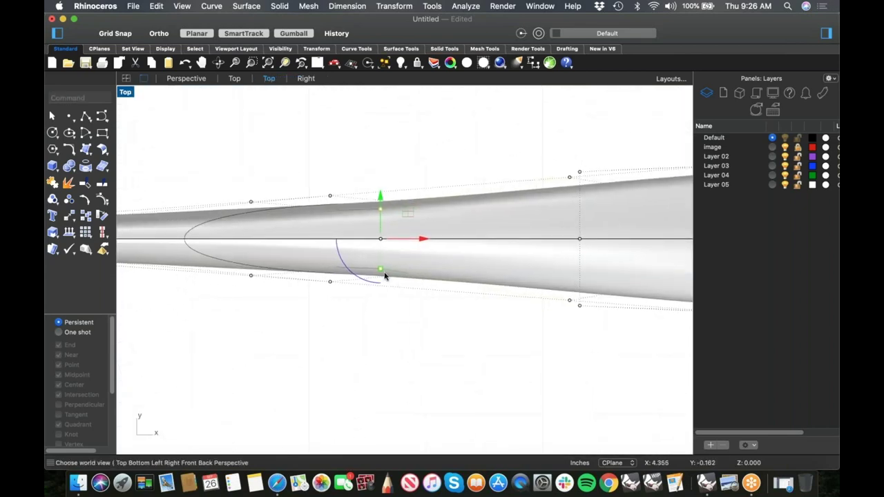
{"action": "left_click_drag", "start_coordinate": [379, 269], "coordinate": [384, 284]}
{"action": "left_click", "coordinate": [362, 324]}
Scale the next control-point pair toward the blade slightly outward in Y to smooth the taper
{"action": "scroll", "coordinate": [365, 322], "scroll_direction": "down", "scroll_amount": 5}
{"action": "right_click_drag", "start_coordinate": [364, 331], "coordinate": [423, 303]}
{"action": "scroll", "coordinate": [477, 301], "scroll_direction": "down", "scroll_amount": 4}
{"action": "scroll", "coordinate": [438, 304], "scroll_direction": "down", "scroll_amount": 6}
{"action": "right_click_drag", "start_coordinate": [493, 329], "coordinate": [479, 324]}
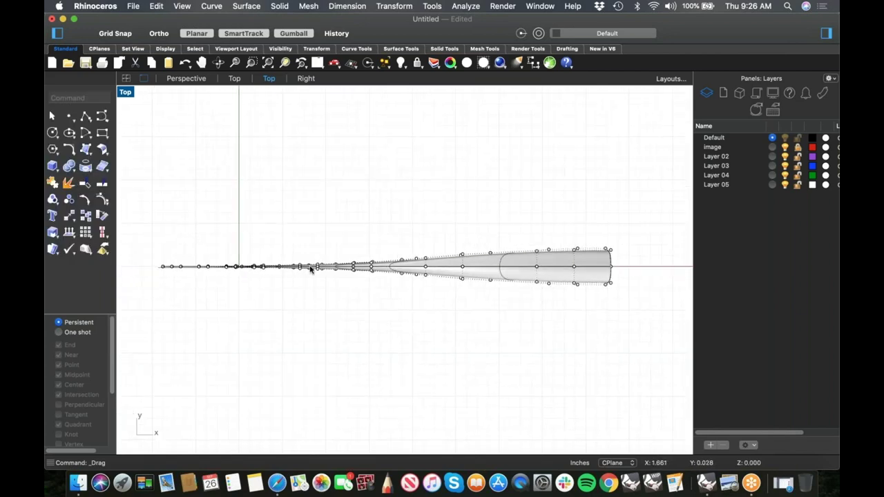
{"action": "scroll", "coordinate": [359, 268], "scroll_direction": "up", "scroll_amount": 6}
{"action": "left_click", "coordinate": [335, 248]}
{"action": "left_click", "coordinate": [334, 299], "text": "shift"}
{"action": "left_click_drag", "start_coordinate": [334, 298], "coordinate": [328, 302]}
Isolate the following pair closer to the blade and scale only that pair outward in Y
{"action": "left_click", "coordinate": [214, 272], "text": "shift"}
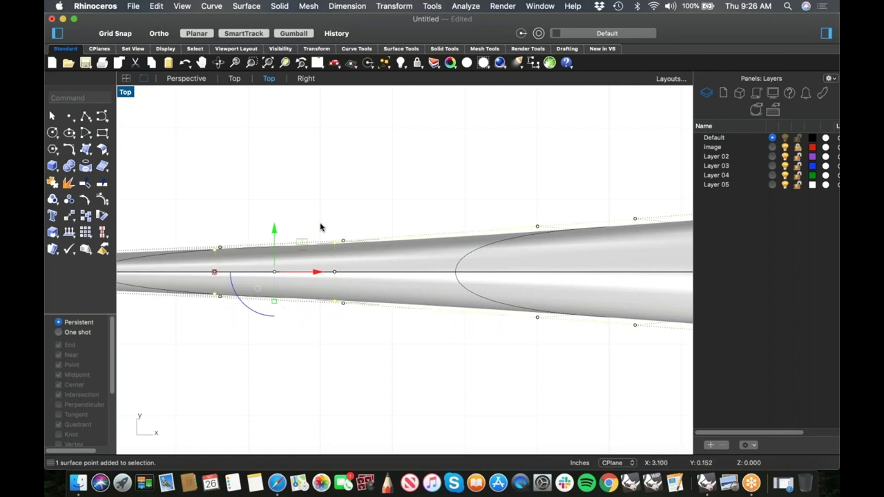
{"action": "left_click_drag", "start_coordinate": [319, 212], "coordinate": [360, 347], "text": "super"}
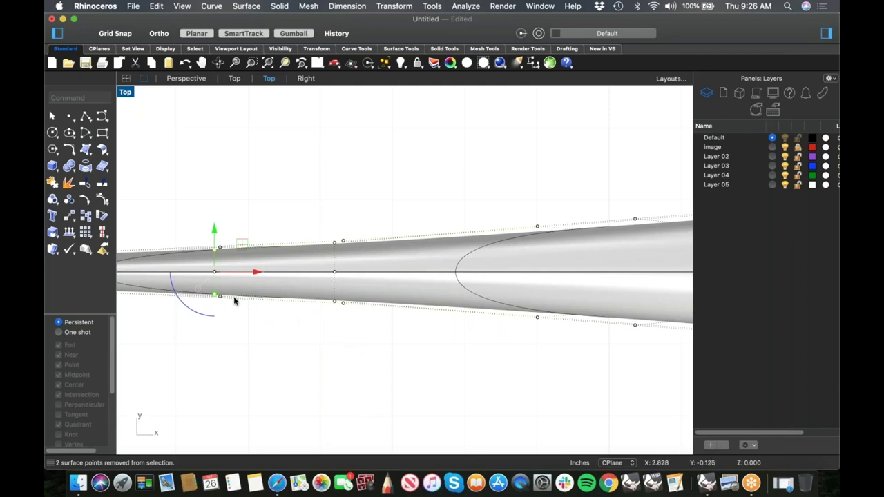
{"action": "left_click_drag", "start_coordinate": [214, 294], "coordinate": [214, 301]}
{"action": "left_click", "coordinate": [262, 327]}
{"action": "scroll", "coordinate": [263, 328], "scroll_direction": "down", "scroll_amount": 4}
{"action": "right_click_drag", "start_coordinate": [262, 328], "coordinate": [292, 316]}
In perspective, spread two successive control-point pairs along the blade's spine outward so the narrow section gains width
{"action": "type", "text": "p"}
{"action": "key", "text": "Return"}
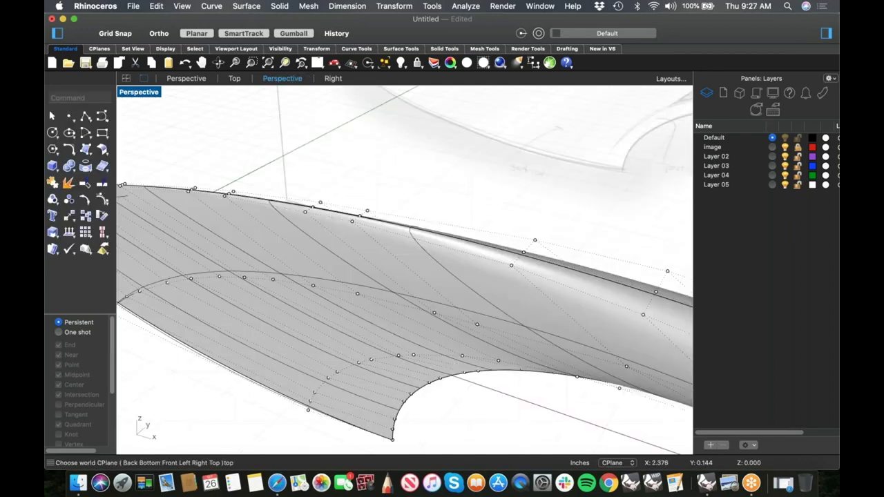
{"action": "mouse_move", "coordinate": [323, 282]}
{"action": "right_mouse_down"}
{"action": "mouse_move", "coordinate": [403, 207]}
{"action": "mouse_move", "coordinate": [368, 221]}
{"action": "mouse_move", "coordinate": [366, 212]}
{"action": "right_mouse_up"}
{"action": "right_click_drag", "start_coordinate": [340, 169], "coordinate": [373, 294]}
{"action": "scroll", "coordinate": [387, 249], "scroll_direction": "up", "scroll_amount": 8}
{"action": "left_click", "coordinate": [392, 249]}
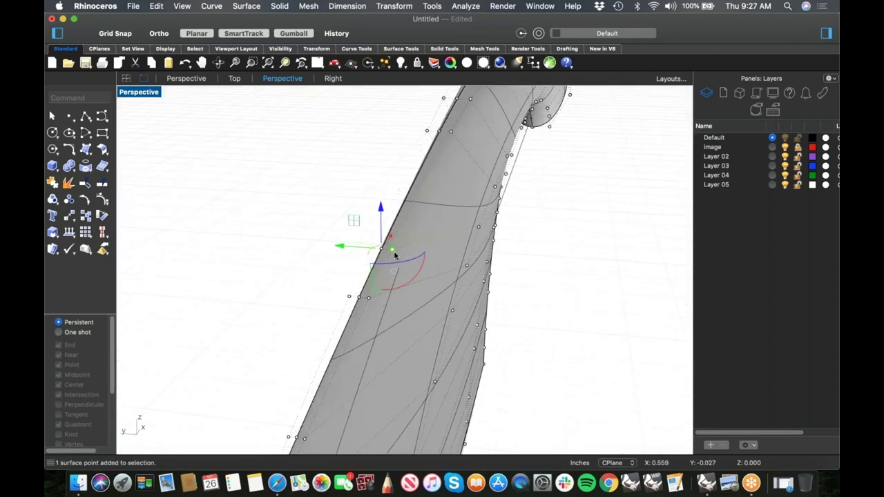
{"action": "left_click_drag", "start_coordinate": [392, 254], "coordinate": [397, 250]}
{"action": "left_click", "coordinate": [350, 297]}
{"action": "left_click", "coordinate": [371, 298], "text": "shift"}
{"action": "left_click_drag", "start_coordinate": [370, 298], "coordinate": [376, 298]}
Widen the next two control-point pairs further along the spine toward the blade's tip
{"action": "right_click_drag", "start_coordinate": [314, 304], "coordinate": [350, 218], "text": "shift"}
{"action": "left_click", "coordinate": [350, 290]}
{"action": "scroll", "coordinate": [352, 288], "scroll_direction": "up", "scroll_amount": 10}
{"action": "left_click", "coordinate": [314, 269], "text": "shift"}
{"action": "scroll", "coordinate": [317, 278], "scroll_direction": "down", "scroll_amount": 10}
{"action": "left_click_drag", "start_coordinate": [332, 278], "coordinate": [338, 282]}
{"action": "left_click", "coordinate": [249, 321]}
{"action": "left_click", "coordinate": [283, 354]}
{"action": "left_click", "coordinate": [277, 354], "text": "shift"}
{"action": "left_click_drag", "start_coordinate": [290, 357], "coordinate": [298, 356]}
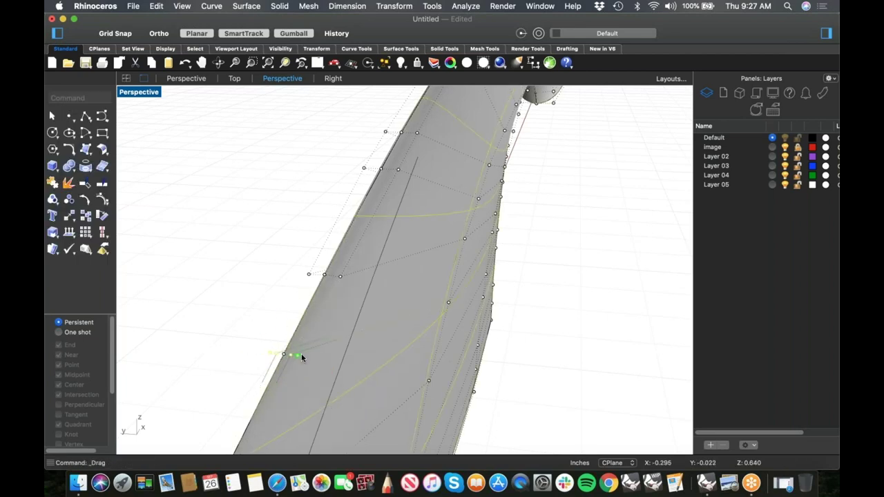
Try to spread the foremost closely spaced spine pair slightly further apart
{"action": "right_click_drag", "start_coordinate": [293, 363], "coordinate": [314, 327], "text": "shift"}
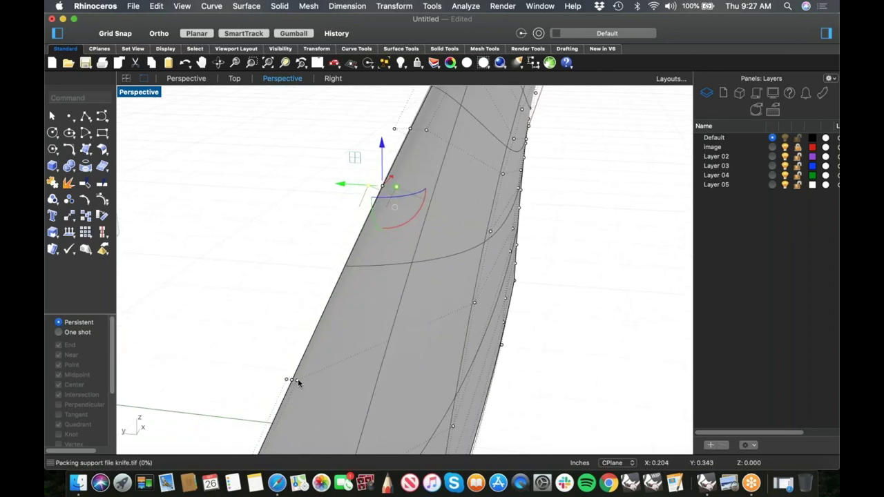
{"action": "left_click", "coordinate": [290, 380], "text": "shift"}
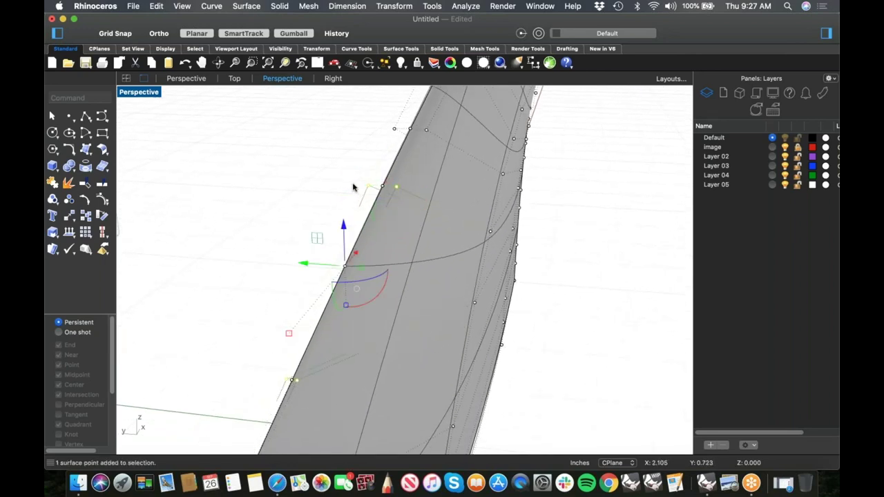
{"action": "left_click_drag", "start_coordinate": [343, 172], "coordinate": [453, 219], "text": "super"}
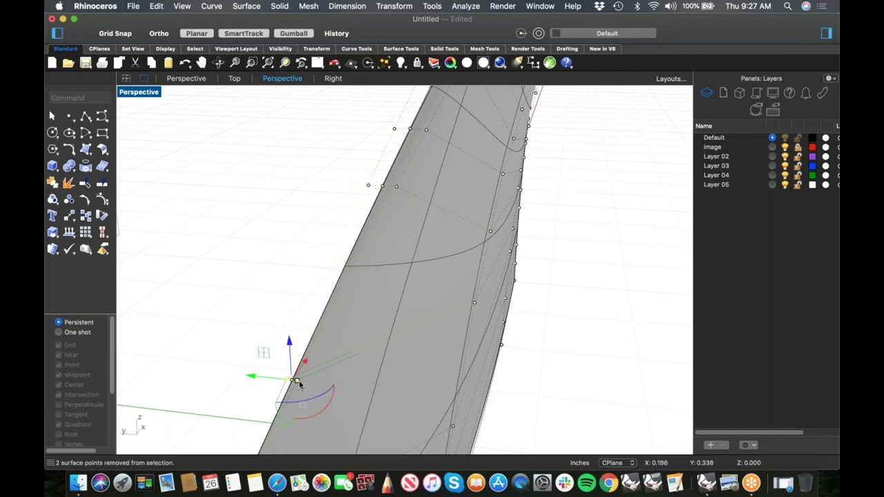
{"action": "left_click_drag", "start_coordinate": [297, 381], "coordinate": [301, 380]}
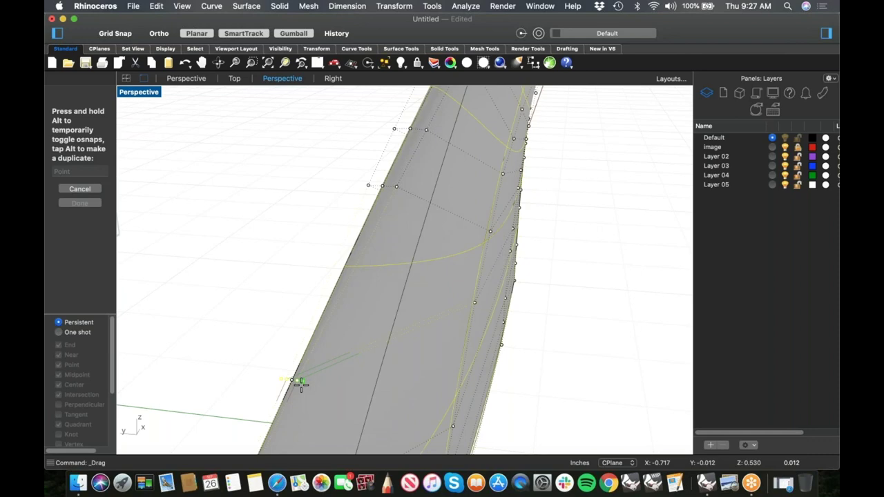
{"action": "left_click_drag", "start_coordinate": [301, 385], "coordinate": [302, 384]}
Undo the last widening of the spine's control-point pair
{"action": "scroll", "coordinate": [272, 340], "scroll_direction": "down", "scroll_amount": 10}
{"action": "right_click_drag", "start_coordinate": [400, 365], "coordinate": [444, 271]}
{"action": "key", "text": "super+z"}
{"action": "scroll", "coordinate": [442, 366], "scroll_direction": "up", "scroll_amount": 3}
{"action": "scroll", "coordinate": [391, 384], "scroll_direction": "down", "scroll_amount": 5}
In the front view, collapse the four control points at the handle end's lower corner using gumball scale factors of 0
{"action": "key", "text": "ctrl+super+f"}
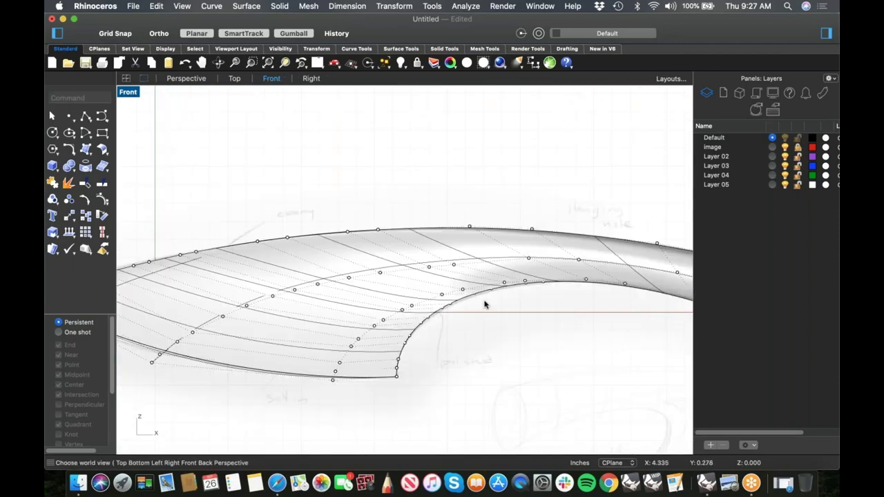
{"action": "right_click_drag", "start_coordinate": [404, 307], "coordinate": [270, 293]}
{"action": "scroll", "coordinate": [592, 322], "scroll_direction": "up", "scroll_amount": 5}
{"action": "left_click_drag", "start_coordinate": [506, 259], "coordinate": [594, 323]}
{"action": "left_click", "coordinate": [529, 288]}
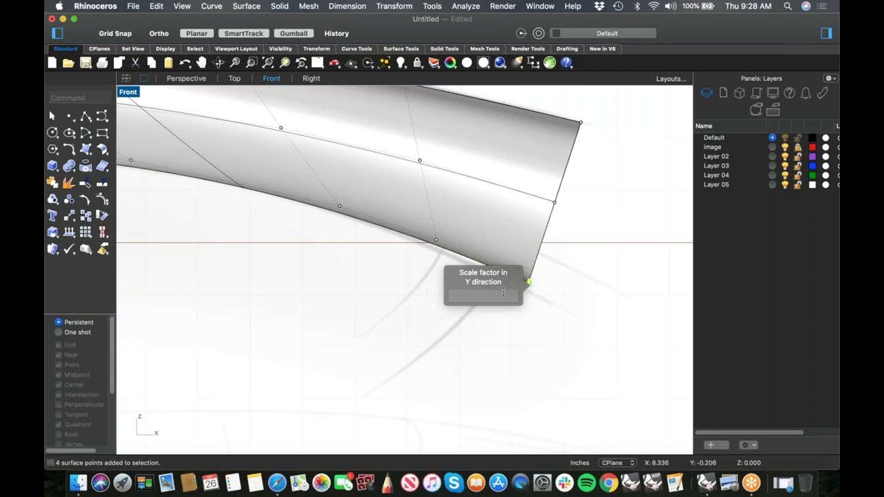
{"action": "type", "text": "0"}
{"action": "key", "text": "Return"}
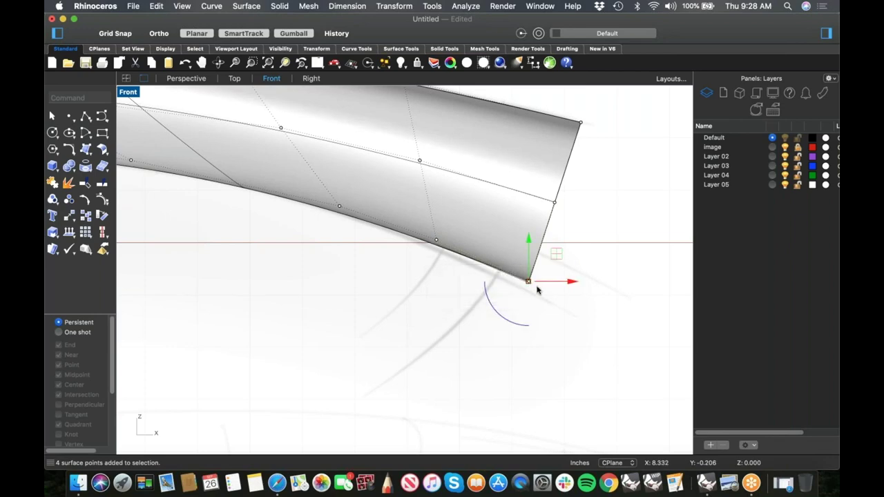
{"action": "left_click", "coordinate": [529, 284]}
{"action": "type", "text": "0"}
{"action": "key", "text": "Return"}
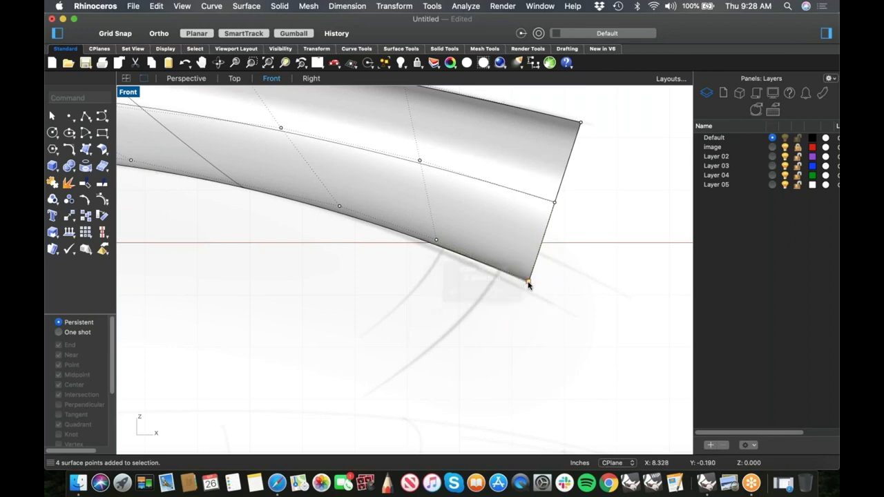
In the front view, collapse the next two groups of four control points along the handle's lower edge with gumball scale factors of 0
{"action": "left_click_drag", "start_coordinate": [381, 280], "coordinate": [456, 233]}
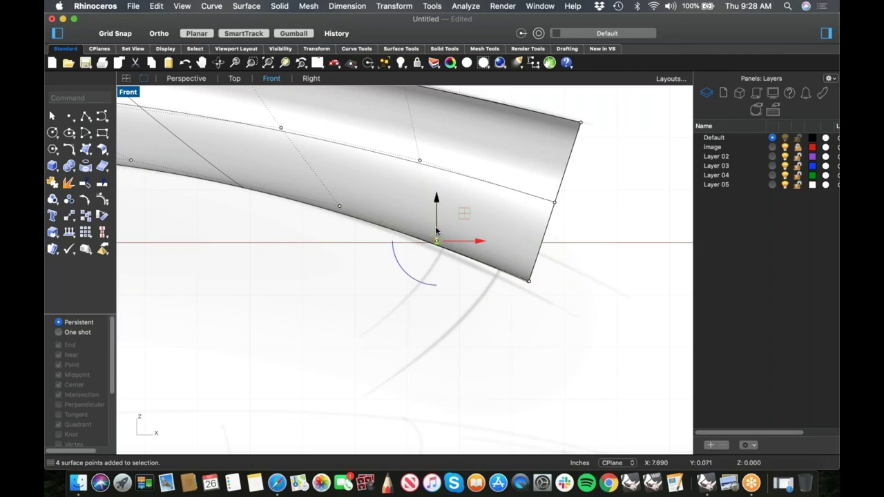
{"action": "left_click", "coordinate": [436, 242]}
{"action": "key", "text": "Escape"}
{"action": "left_click_drag", "start_coordinate": [327, 235], "coordinate": [346, 196]}
{"action": "left_click", "coordinate": [342, 211]}
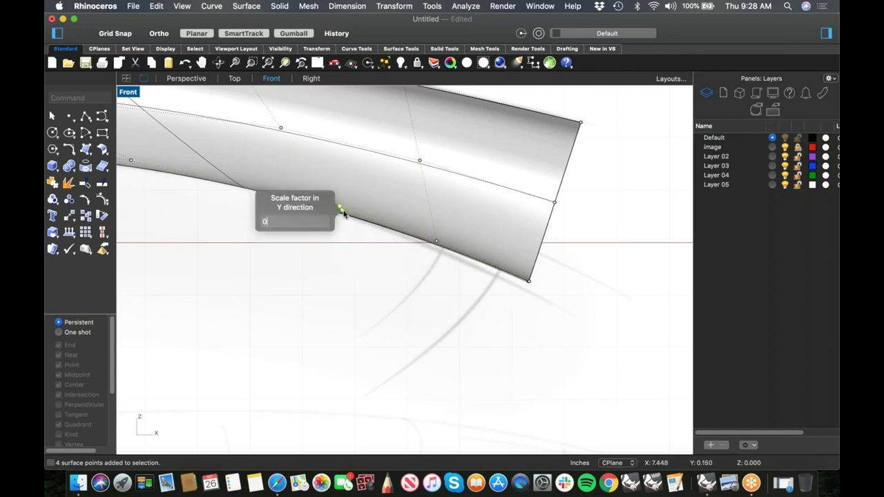
{"action": "key", "text": "Return"}
{"action": "left_click", "coordinate": [339, 210]}
{"action": "type", "text": "0"}
{"action": "key", "text": "Return"}
Examine the neighbouring lower-edge control points in wireframe, and return to a shaded perspective view of the handle end
{"action": "right_click_drag", "start_coordinate": [171, 208], "coordinate": [332, 263]}
{"action": "right_click", "coordinate": [370, 263]}
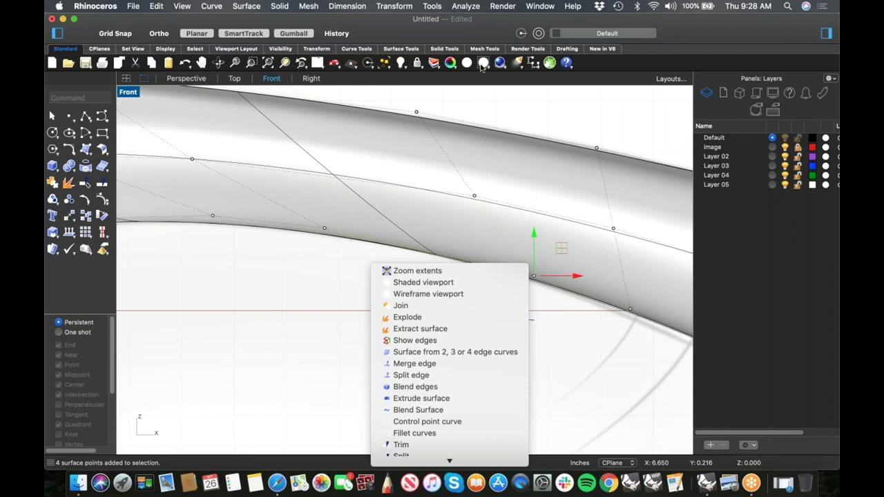
{"action": "left_click", "coordinate": [414, 293]}
{"action": "scroll", "coordinate": [336, 231], "scroll_direction": "up", "scroll_amount": 6}
{"action": "left_click_drag", "start_coordinate": [326, 258], "coordinate": [361, 221]}
{"action": "left_click", "coordinate": [354, 279]}
{"action": "scroll", "coordinate": [396, 286], "scroll_direction": "down", "scroll_amount": 5}
{"action": "type", "text": "p"}
{"action": "mouse_move", "coordinate": [418, 308]}
{"action": "right_mouse_down"}
{"action": "mouse_move", "coordinate": [366, 293]}
{"action": "mouse_move", "coordinate": [424, 314]}
{"action": "mouse_move", "coordinate": [435, 348]}
{"action": "mouse_move", "coordinate": [462, 298]}
{"action": "mouse_move", "coordinate": [486, 295]}
{"action": "mouse_move", "coordinate": [437, 310]}
{"action": "mouse_move", "coordinate": [405, 240]}
{"action": "right_mouse_up"}
{"action": "key", "text": "Return"}
{"action": "scroll", "coordinate": [382, 292], "scroll_direction": "up", "scroll_amount": 4}
{"action": "left_click", "coordinate": [483, 62]}
Move the control points beside the handle end's lower edge together on both halves to adjust the handle's underside
{"action": "left_click", "coordinate": [398, 233]}
{"action": "left_click", "coordinate": [354, 261]}
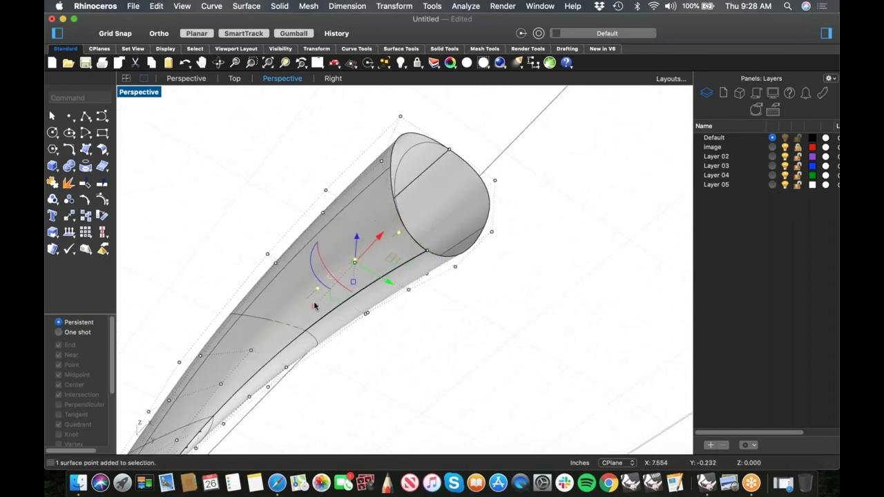
{"action": "left_click", "coordinate": [455, 266], "text": "shift"}
{"action": "scroll", "coordinate": [417, 295], "scroll_direction": "up", "scroll_amount": 6}
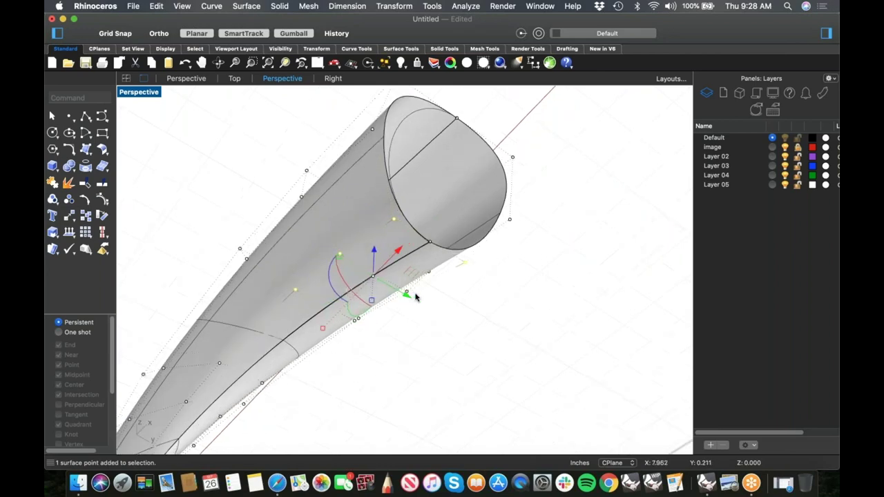
{"action": "right_click_drag", "start_coordinate": [340, 340], "coordinate": [330, 252]}
{"action": "left_click_drag", "start_coordinate": [295, 257], "coordinate": [282, 287]}
{"action": "right_click_drag", "start_coordinate": [392, 341], "coordinate": [487, 262], "text": "shift"}
{"action": "right_click_drag", "start_coordinate": [440, 335], "coordinate": [394, 290]}
{"action": "right_click_drag", "start_coordinate": [359, 231], "coordinate": [490, 270], "text": "shift"}
{"action": "right_click_drag", "start_coordinate": [393, 221], "coordinate": [345, 264]}
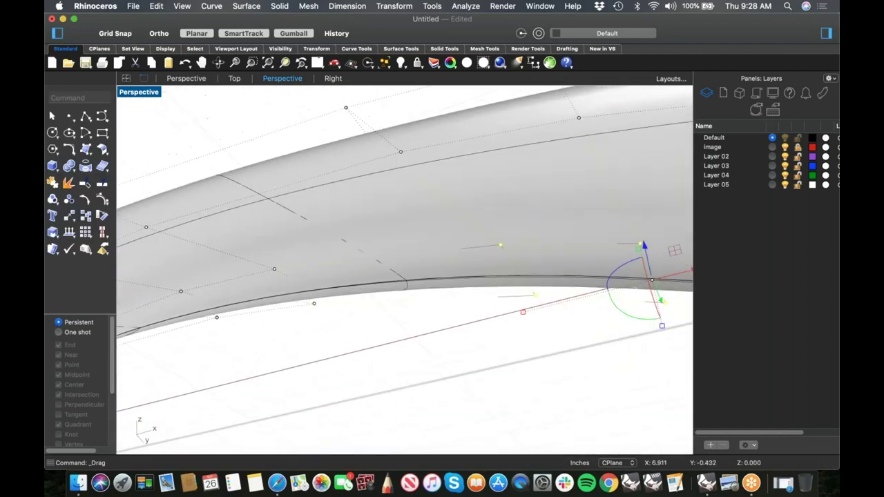
{"action": "right_click_drag", "start_coordinate": [397, 280], "coordinate": [517, 258], "text": "shift"}
{"action": "right_click_drag", "start_coordinate": [453, 293], "coordinate": [451, 310]}
{"action": "right_click_drag", "start_coordinate": [442, 244], "coordinate": [462, 301], "text": "shift"}
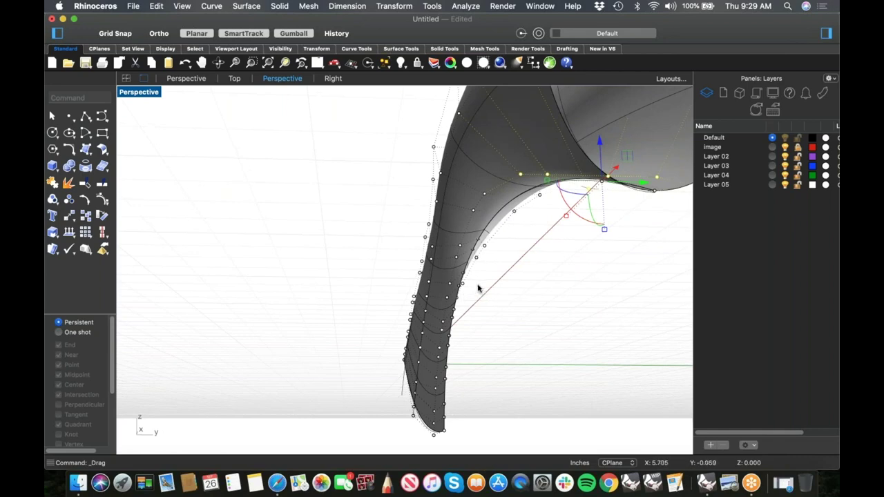
Try to select the control-point rows at and beside the lower edge with SelU, leaving out the handle's points in the front view
{"action": "left_click", "coordinate": [579, 310]}
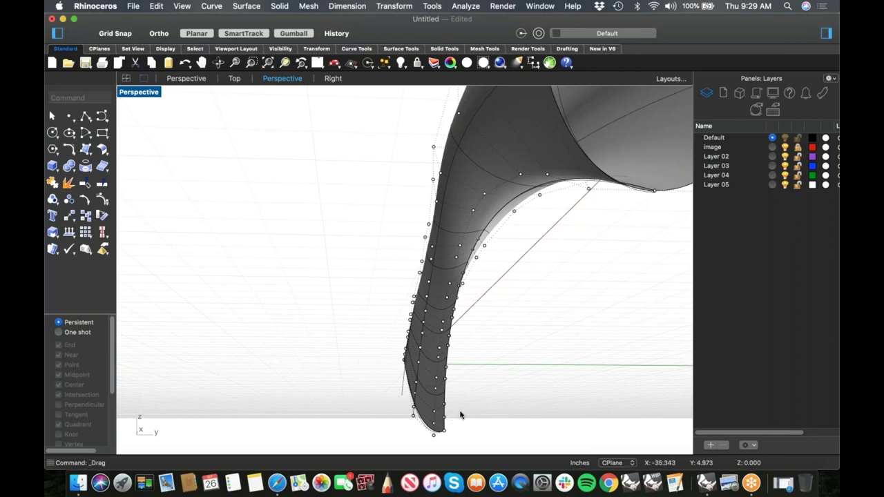
{"action": "left_click", "coordinate": [474, 212]}
{"action": "left_click", "coordinate": [461, 247], "text": "shift"}
{"action": "type", "text": "SelU"}
{"action": "key", "text": "Return"}
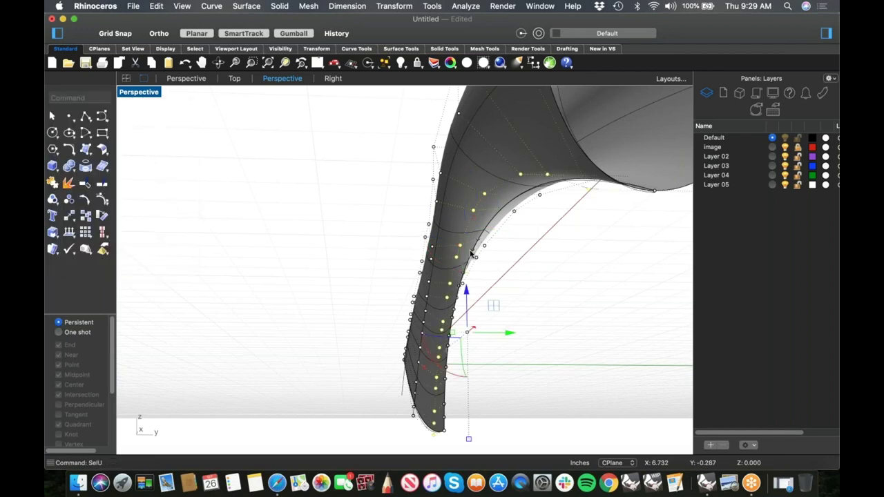
{"action": "left_click", "coordinate": [514, 212], "text": "shift"}
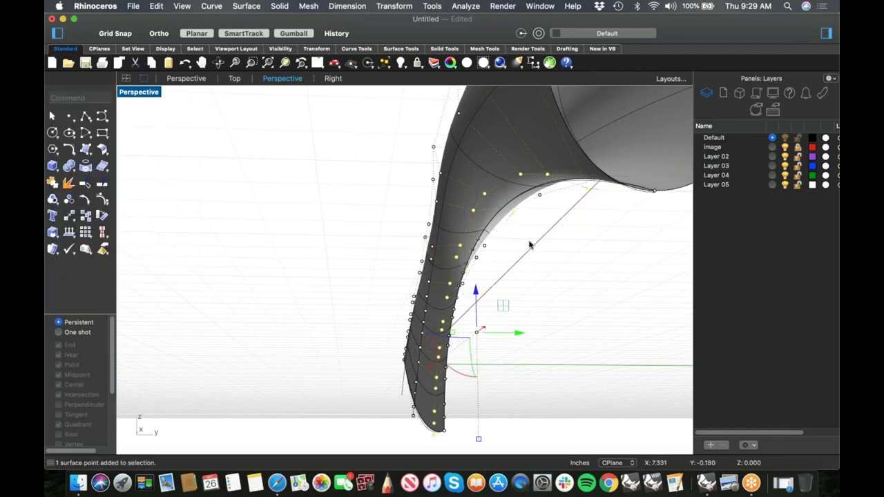
{"action": "right_click", "coordinate": [532, 242]}
{"action": "left_click", "coordinate": [556, 210]}
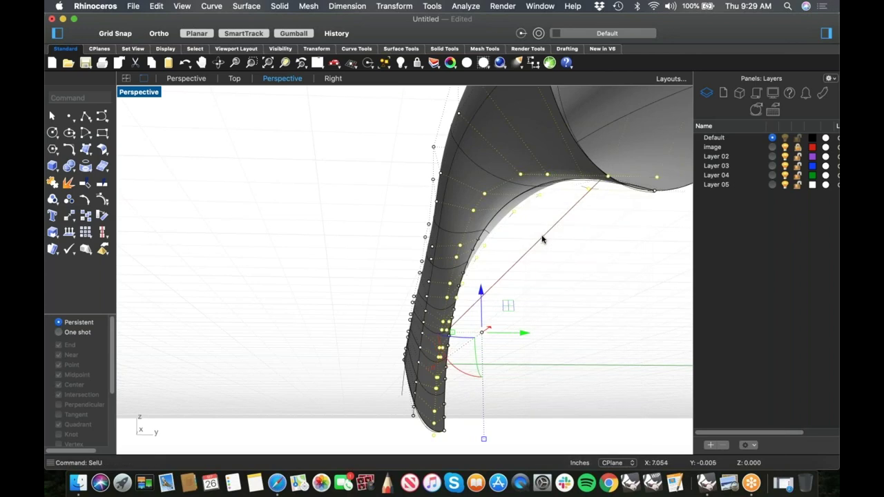
{"action": "right_click_drag", "start_coordinate": [457, 258], "coordinate": [513, 259]}
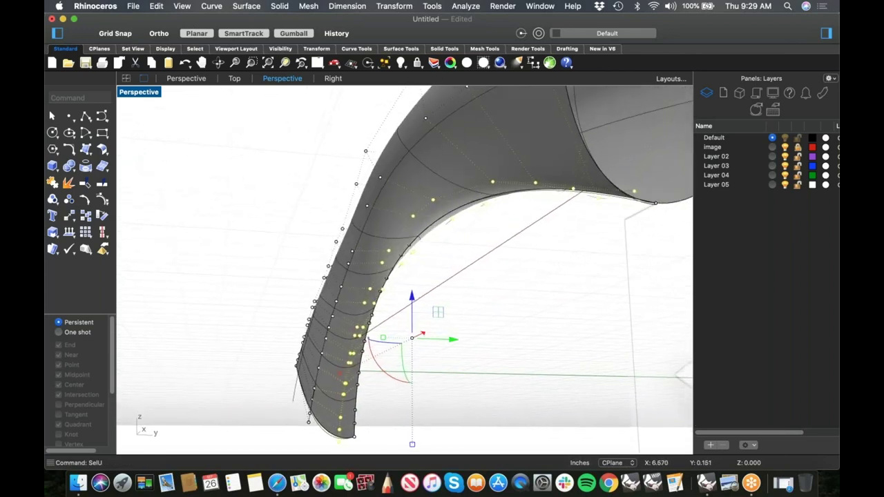
{"action": "key", "text": "ctrl+super+f"}
{"action": "scroll", "coordinate": [475, 268], "scroll_direction": "down", "scroll_amount": 10}
{"action": "right_click_drag", "start_coordinate": [467, 304], "coordinate": [473, 279]}
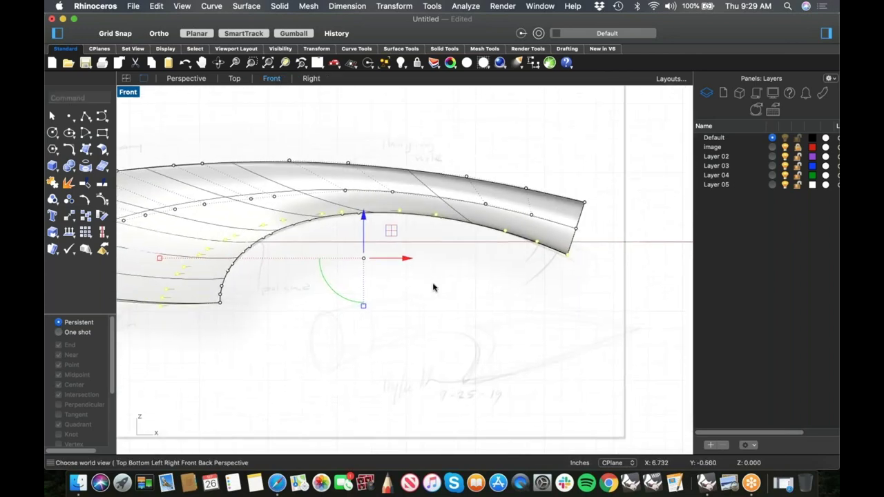
{"action": "left_click_drag", "start_coordinate": [373, 233], "coordinate": [615, 164], "text": "super"}
{"action": "left_click_drag", "start_coordinate": [480, 315], "coordinate": [695, 159], "text": "super"}
{"action": "right_click_drag", "start_coordinate": [491, 288], "coordinate": [534, 272]}
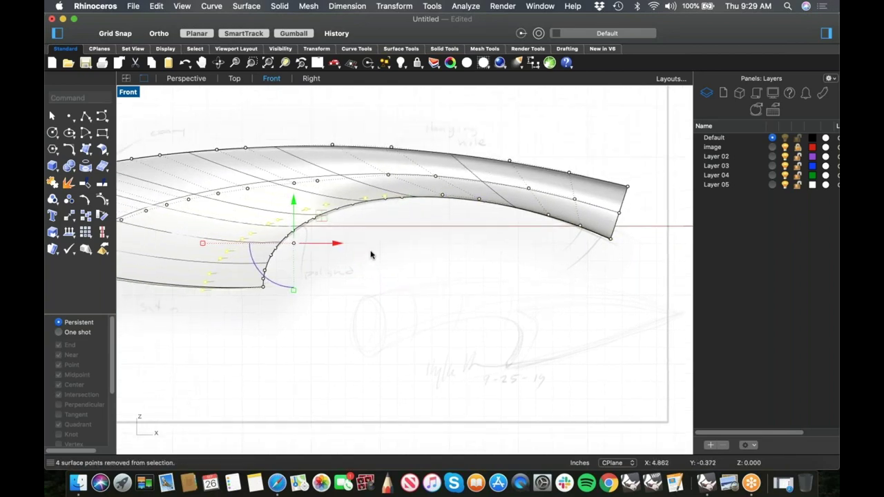
{"action": "scroll", "coordinate": [370, 256], "scroll_direction": "up", "scroll_amount": 3}
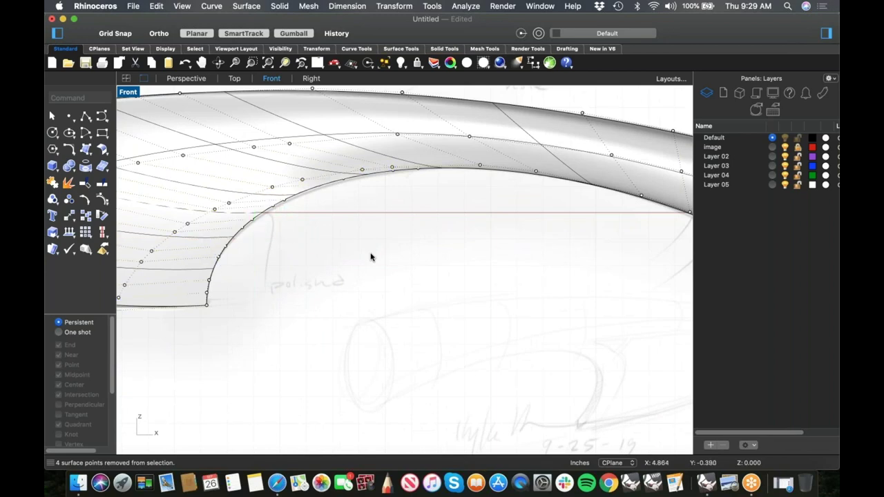
{"action": "scroll", "coordinate": [235, 265], "scroll_direction": "up", "scroll_amount": 4}
{"action": "left_click_drag", "start_coordinate": [253, 244], "coordinate": [209, 254]}
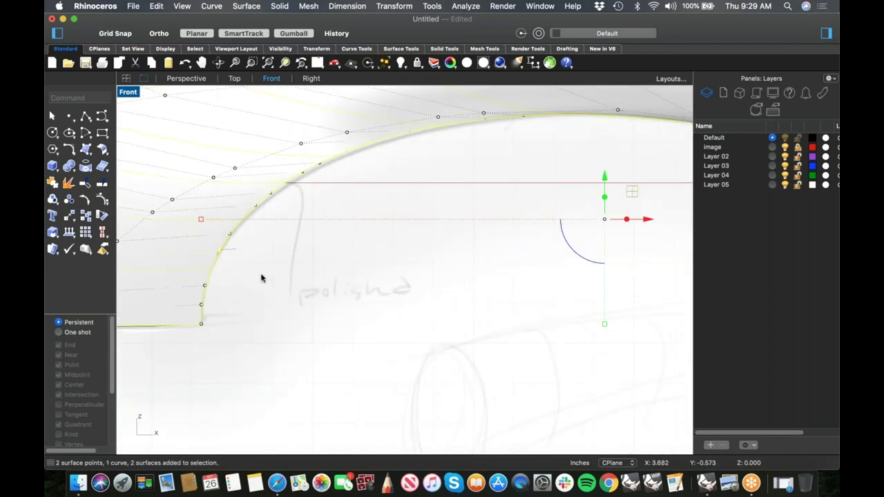
{"action": "left_click", "coordinate": [281, 280]}
Try to select only the lower edge's control-point rows from the blade corner with SelU, without the handle's points, and inspect the selection in perspective
{"action": "left_click_drag", "start_coordinate": [189, 343], "coordinate": [219, 318]}
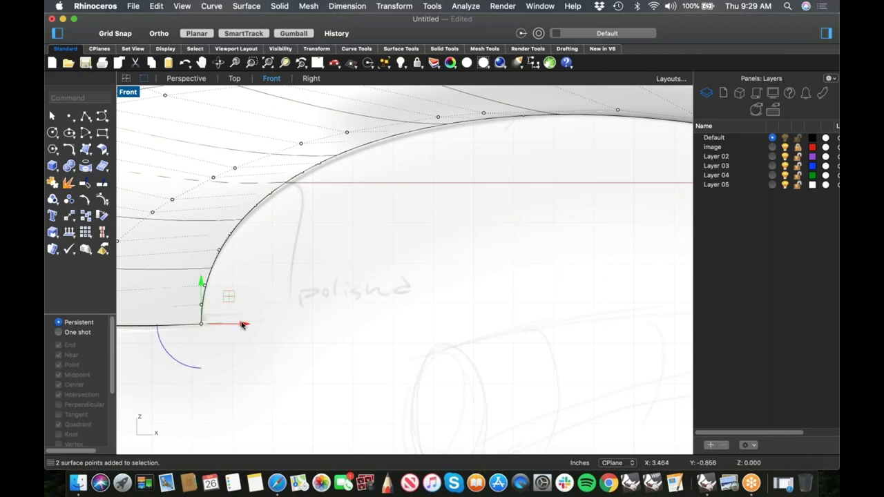
{"action": "type", "text": "selu"}
{"action": "key", "text": "Return"}
{"action": "scroll", "coordinate": [298, 292], "scroll_direction": "down", "scroll_amount": 6}
{"action": "right_click_drag", "start_coordinate": [449, 288], "coordinate": [383, 290]}
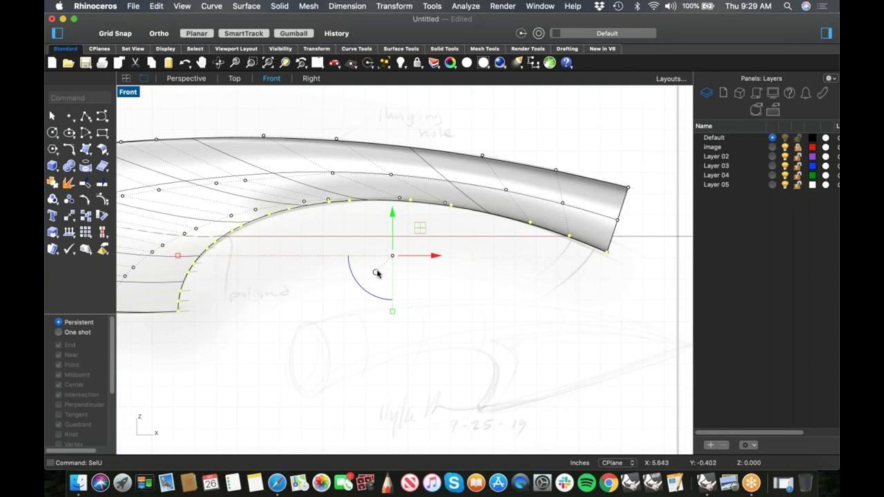
{"action": "left_click_drag", "start_coordinate": [361, 236], "coordinate": [613, 143], "text": "super"}
{"action": "left_click_drag", "start_coordinate": [498, 112], "coordinate": [619, 284], "text": "super"}
{"action": "right_click_drag", "start_coordinate": [361, 262], "coordinate": [308, 231]}
{"action": "type", "text": "p"}
{"action": "key", "text": "Return"}
{"action": "scroll", "coordinate": [467, 311], "scroll_direction": "up", "scroll_amount": 5}
{"action": "right_click_drag", "start_coordinate": [468, 311], "coordinate": [425, 274]}
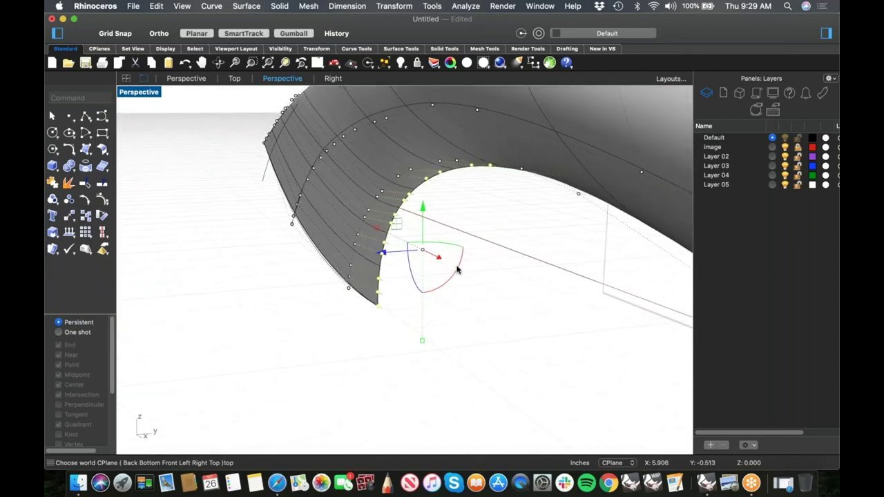
{"action": "right_click_drag", "start_coordinate": [477, 272], "coordinate": [482, 273]}
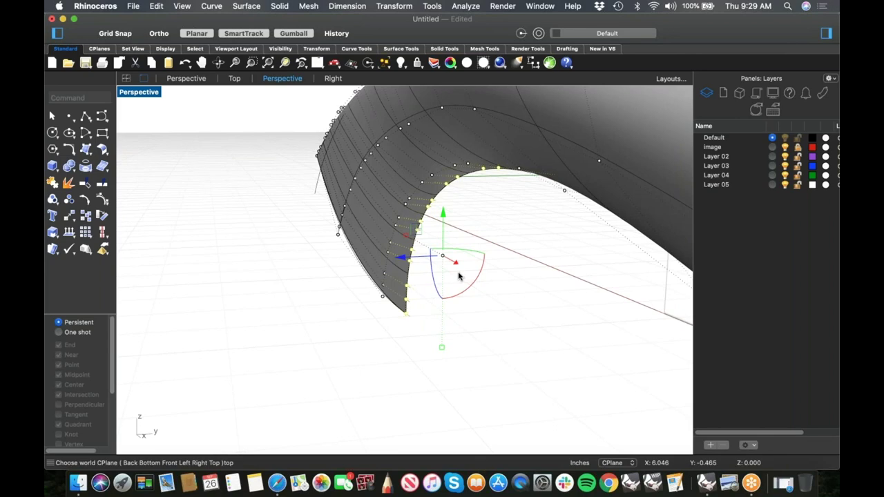
{"action": "right_click_drag", "start_coordinate": [487, 273], "coordinate": [450, 262]}
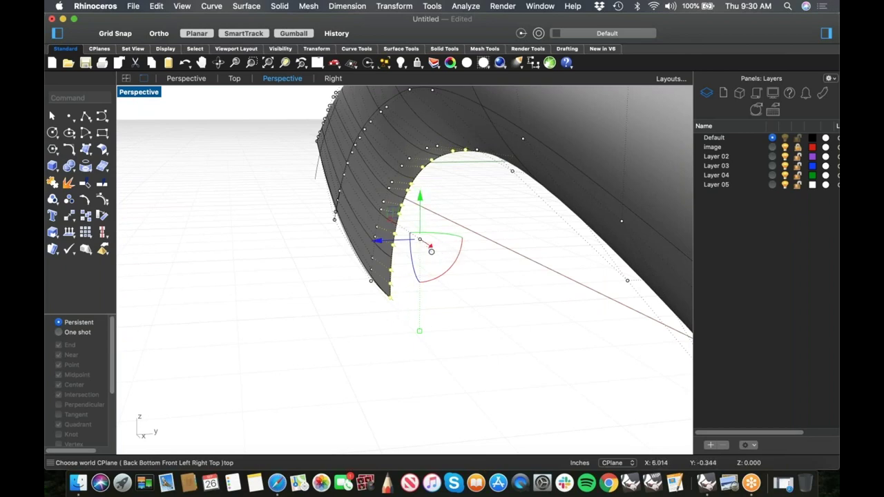
{"action": "left_click", "coordinate": [483, 299]}
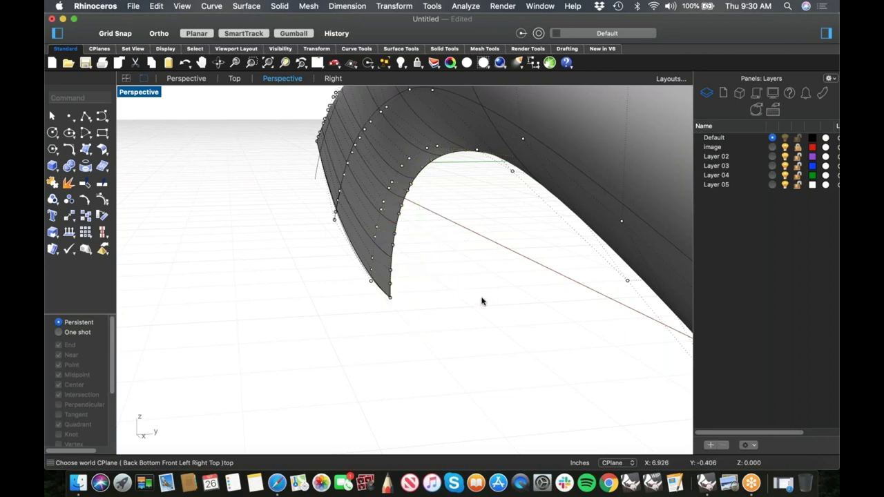
Delete the mirrored half of the knife surface
{"action": "scroll", "coordinate": [435, 270], "scroll_direction": "down", "scroll_amount": 5}
{"action": "left_click", "coordinate": [595, 299]}
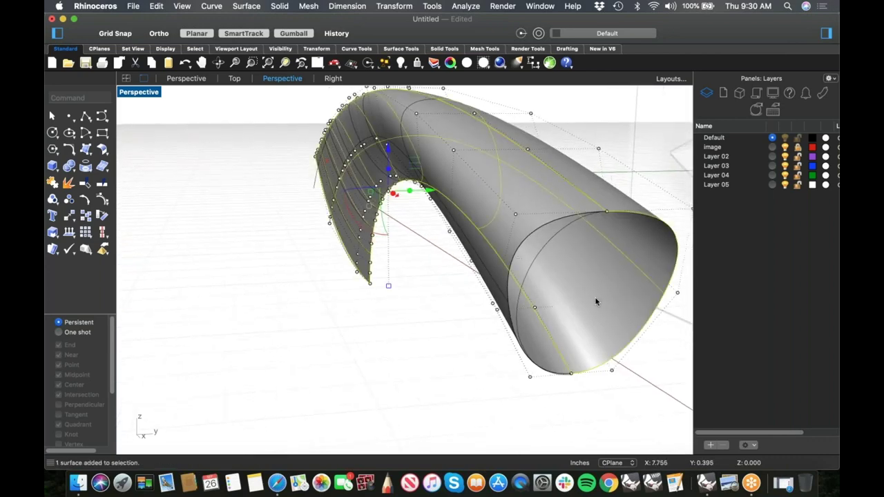
{"action": "key", "text": "Delete"}
Select the entire control-point row along the remaining half's lower edge with SelU, starting from the blade's inner corner point
{"action": "right_click_drag", "start_coordinate": [560, 262], "coordinate": [579, 261]}
{"action": "left_click", "coordinate": [267, 294]}
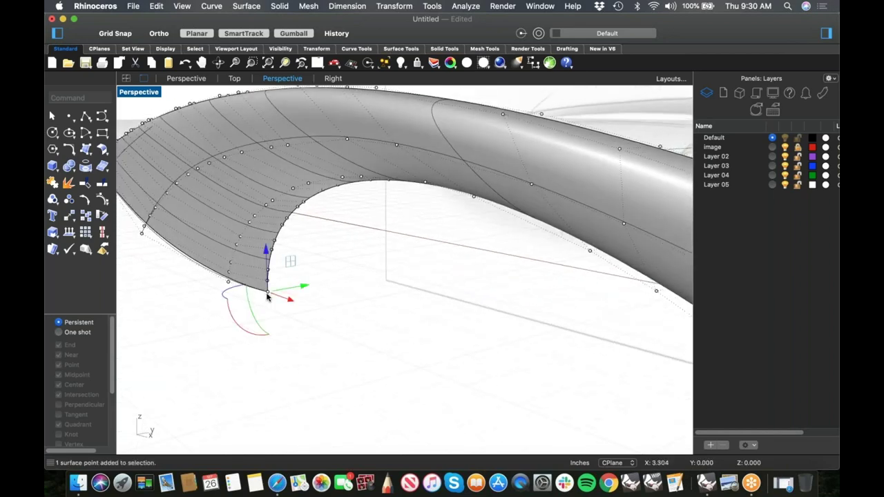
{"action": "type", "text": "Selu"}
{"action": "key", "text": "Return"}
{"action": "scroll", "coordinate": [285, 294], "scroll_direction": "down", "scroll_amount": 6}
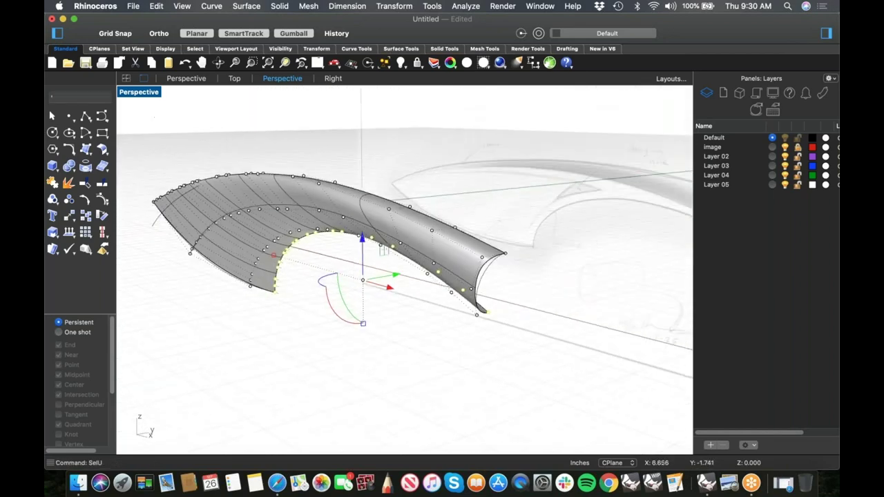
{"action": "right_click_drag", "start_coordinate": [285, 294], "coordinate": [300, 294]}
In the front view, remove the handle's points from the lower-edge selection and add the point near the top of the arch
{"action": "type", "text": "'f"}
{"action": "key", "text": "Return"}
{"action": "type", "text": "f"}
{"action": "key", "text": "Return"}
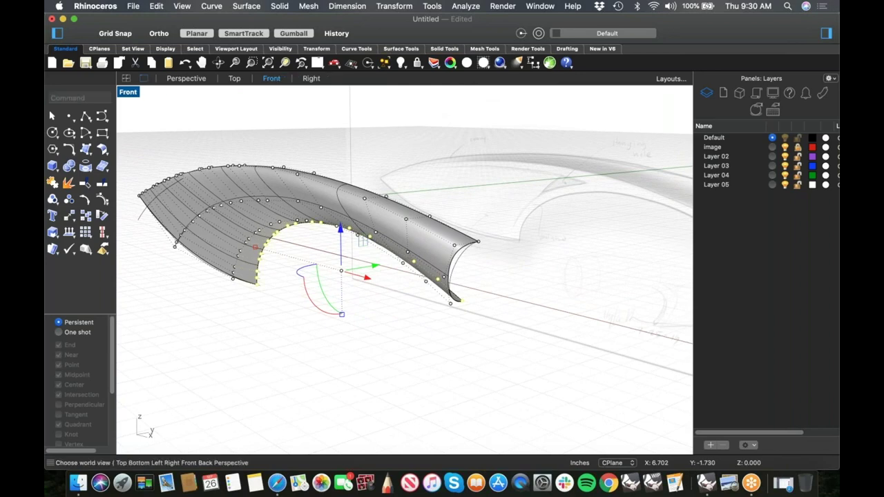
{"action": "right_click_drag", "start_coordinate": [352, 264], "coordinate": [345, 207]}
{"action": "left_click_drag", "start_coordinate": [314, 122], "coordinate": [572, 284], "text": "super"}
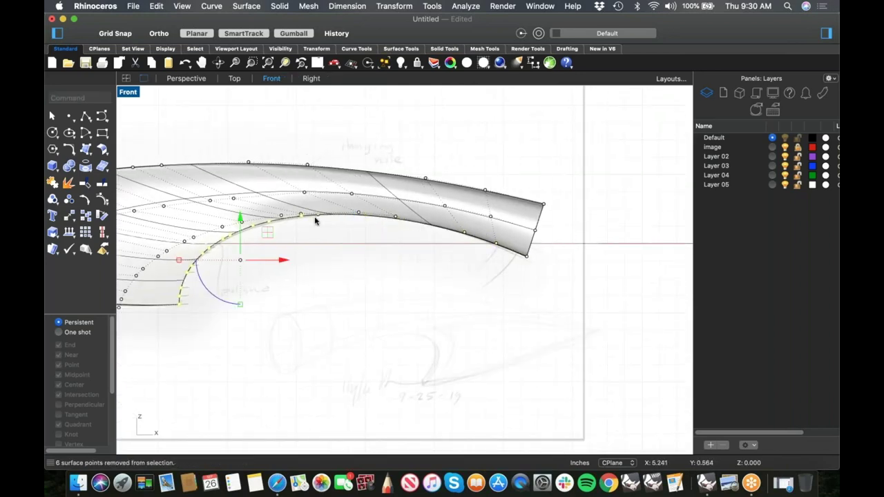
{"action": "scroll", "coordinate": [316, 228], "scroll_direction": "up", "scroll_amount": 4}
{"action": "left_click_drag", "start_coordinate": [307, 219], "coordinate": [336, 206], "text": "shift"}
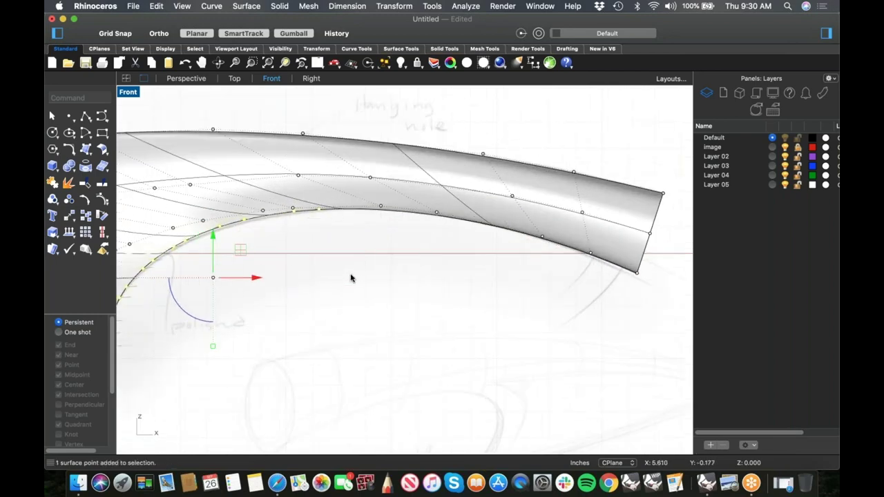
In the perspective view, offset the selected lower-edge points sideways along the gumball's axis perpendicular to the profile
{"action": "right_click_drag", "start_coordinate": [351, 275], "coordinate": [378, 263]}
{"action": "type", "text": "p"}
{"action": "key", "text": "Return"}
{"action": "mouse_move", "coordinate": [318, 288]}
{"action": "right_mouse_down"}
{"action": "mouse_move", "coordinate": [328, 276]}
{"action": "mouse_move", "coordinate": [317, 273]}
{"action": "right_mouse_up"}
{"action": "scroll", "coordinate": [327, 277], "scroll_direction": "up", "scroll_amount": 5}
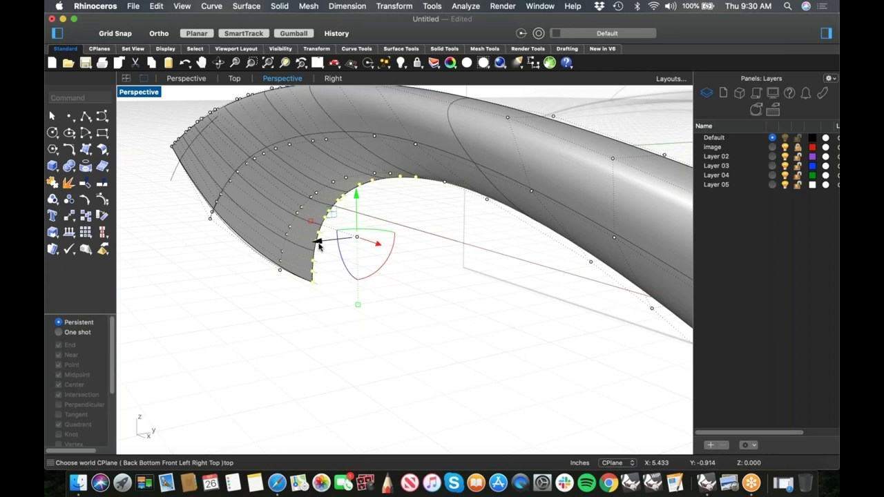
{"action": "left_click_drag", "start_coordinate": [319, 243], "coordinate": [353, 241]}
Nudge the offset edge point nearest the handle sideways to smooth the handle-to-blade transition
{"action": "right_click_drag", "start_coordinate": [480, 349], "coordinate": [468, 296]}
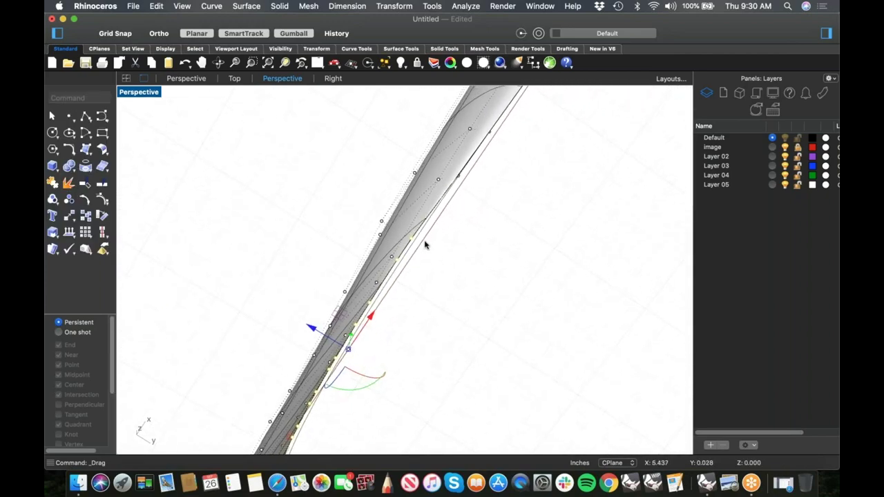
{"action": "scroll", "coordinate": [425, 242], "scroll_direction": "up", "scroll_amount": 4}
{"action": "left_click", "coordinate": [442, 241]}
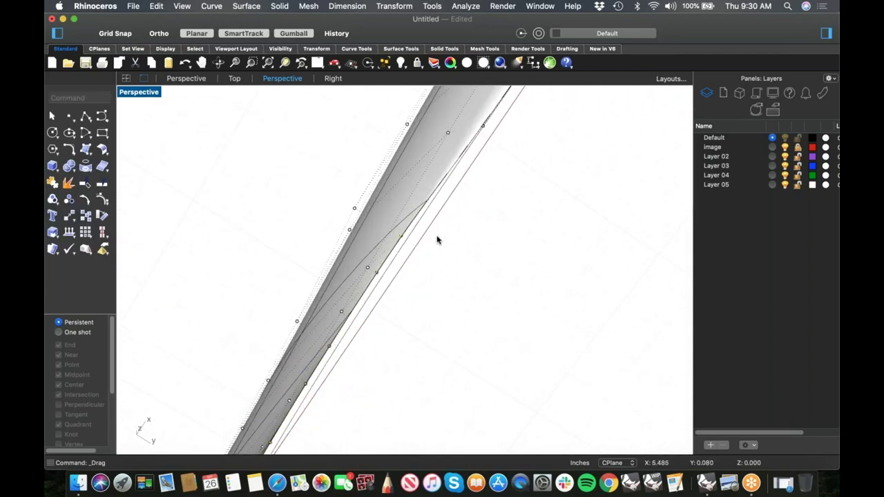
{"action": "left_click", "coordinate": [401, 237]}
{"action": "left_click_drag", "start_coordinate": [439, 256], "coordinate": [413, 233]}
Move the next two edge control points toward the blade sideways, one at a time, to even out the transition
{"action": "right_click_drag", "start_coordinate": [384, 281], "coordinate": [391, 273], "text": "shift"}
{"action": "left_click", "coordinate": [383, 267]}
{"action": "left_click", "coordinate": [411, 303]}
{"action": "scroll", "coordinate": [391, 276], "scroll_direction": "up", "scroll_amount": 3}
{"action": "left_click", "coordinate": [377, 262]}
{"action": "left_click_drag", "start_coordinate": [415, 282], "coordinate": [385, 267]}
{"action": "right_click_drag", "start_coordinate": [393, 310], "coordinate": [410, 272], "text": "shift"}
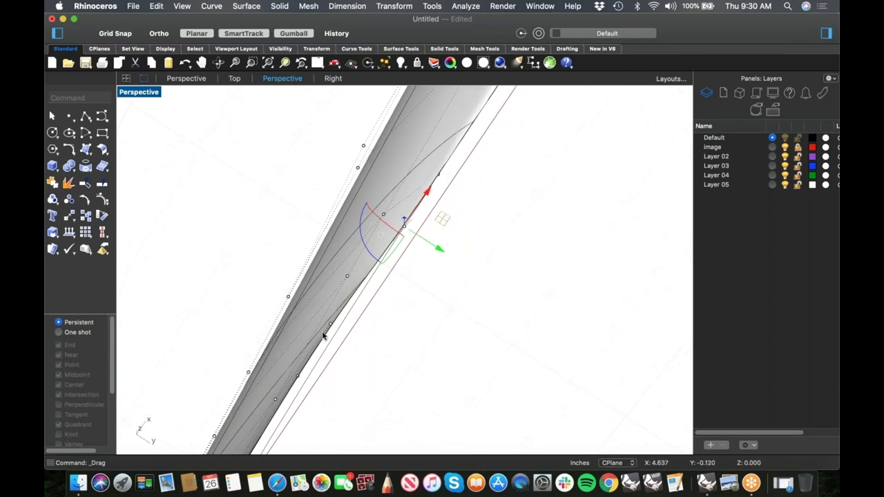
{"action": "left_click", "coordinate": [332, 325]}
{"action": "left_click_drag", "start_coordinate": [369, 345], "coordinate": [338, 328]}
{"action": "left_click", "coordinate": [400, 290]}
Nudge the lower-edge control point at the handle-to-blade transition sideways, away from the surface
{"action": "right_click_drag", "start_coordinate": [399, 288], "coordinate": [401, 250]}
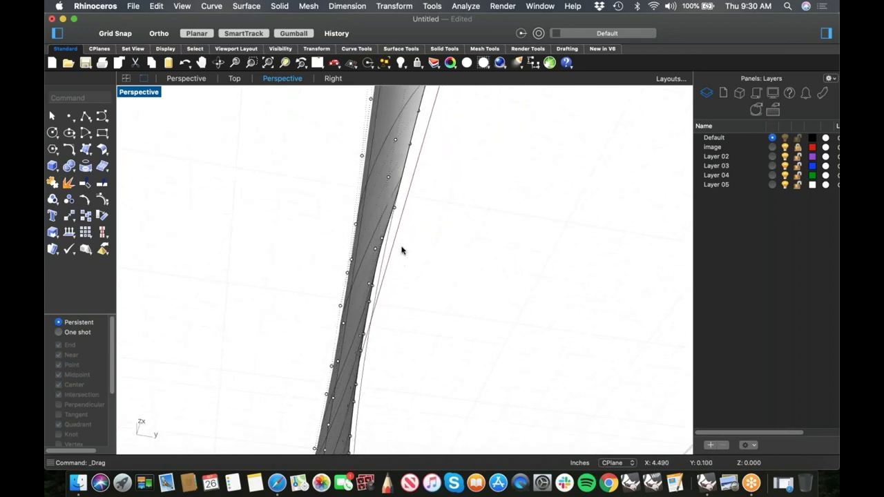
{"action": "scroll", "coordinate": [395, 244], "scroll_direction": "up", "scroll_amount": 7}
{"action": "left_click", "coordinate": [370, 237]}
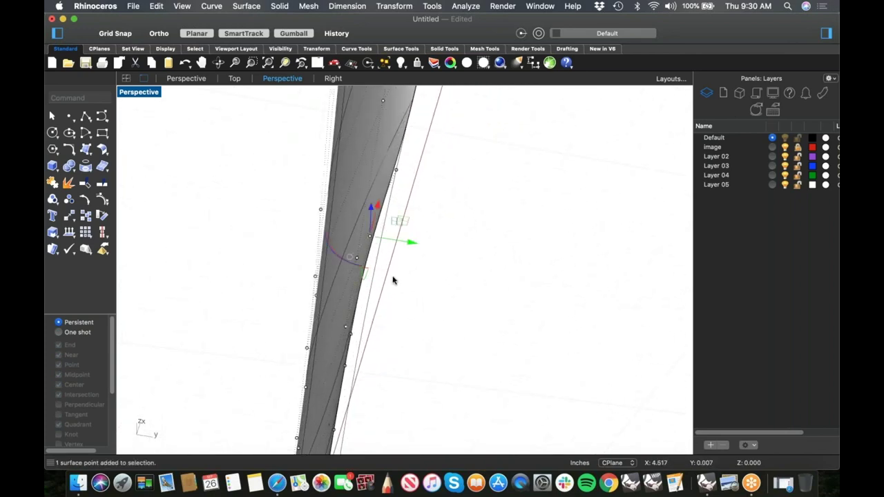
{"action": "left_click", "coordinate": [403, 239]}
{"action": "left_click", "coordinate": [380, 239]}
{"action": "left_click", "coordinate": [371, 237]}
{"action": "left_click_drag", "start_coordinate": [408, 243], "coordinate": [376, 238]}
{"action": "left_click", "coordinate": [434, 287]}
Try to move the neighbouring inner control point sideways to line up with the edge point, and undo the move
{"action": "left_click", "coordinate": [356, 259]}
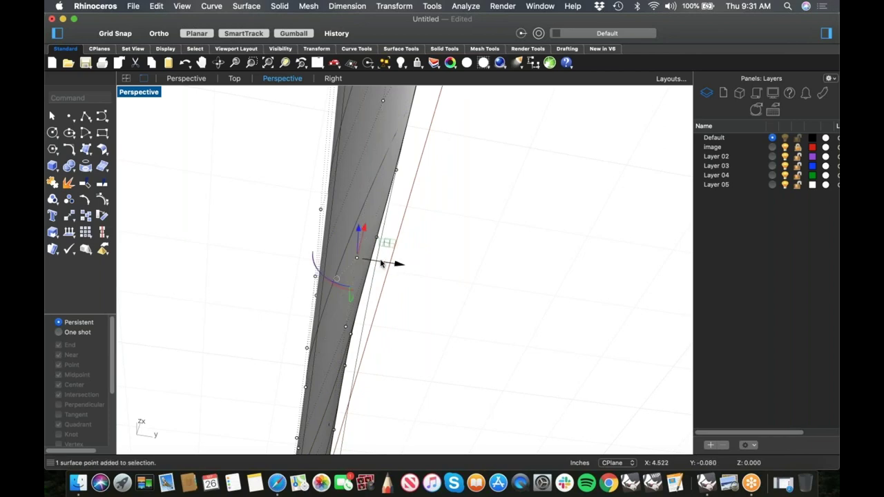
{"action": "left_click_drag", "start_coordinate": [398, 264], "coordinate": [375, 263]}
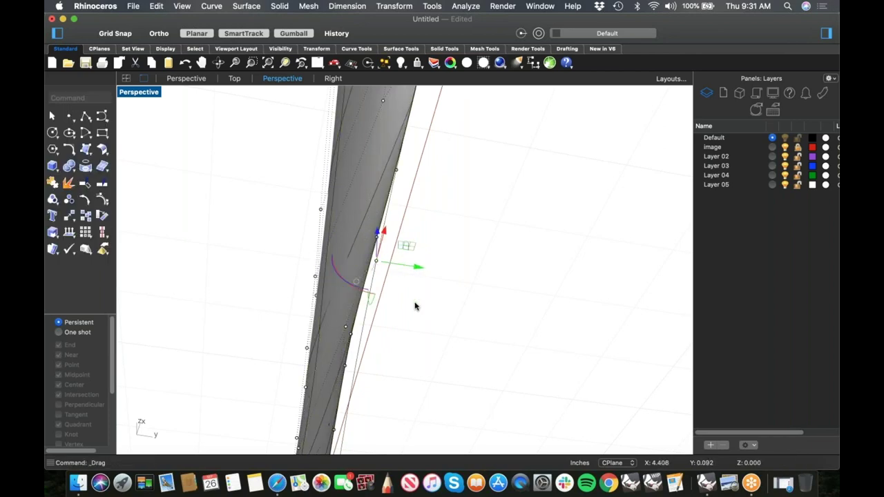
{"action": "key", "text": "super+z"}
Nudge the next lower-edge control point toward the blade sideways to even out the edge
{"action": "left_click", "coordinate": [351, 335]}
{"action": "left_click_drag", "start_coordinate": [387, 338], "coordinate": [355, 336]}
{"action": "left_click", "coordinate": [402, 299]}
{"action": "scroll", "coordinate": [402, 298], "scroll_direction": "down", "scroll_amount": 4}
{"action": "right_click_drag", "start_coordinate": [419, 290], "coordinate": [373, 329]}
{"action": "scroll", "coordinate": [373, 329], "scroll_direction": "down", "scroll_amount": 4}
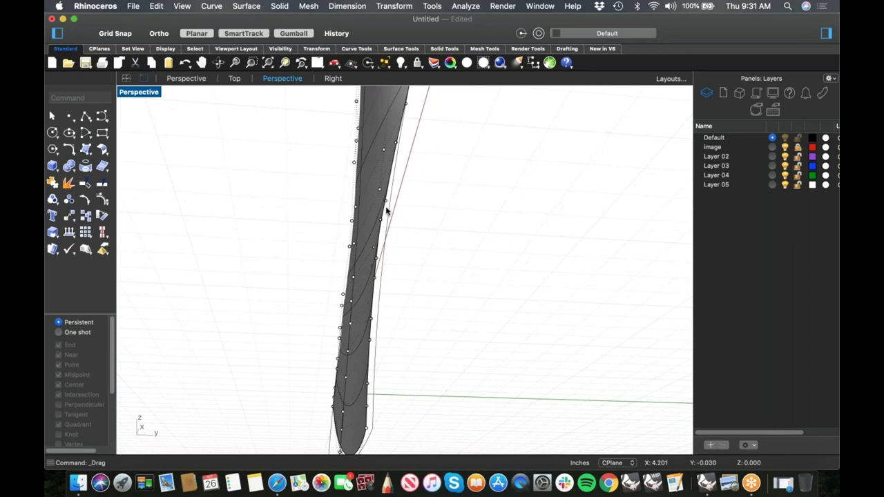
Shift one more lower-edge control point at the transition slightly sideways and turn off the surface's control points
{"action": "scroll", "coordinate": [385, 213], "scroll_direction": "up", "scroll_amount": 2}
{"action": "left_click", "coordinate": [380, 224]}
{"action": "mouse_move", "coordinate": [420, 224]}
{"action": "left_mouse_down"}
{"action": "mouse_move", "coordinate": [436, 225]}
{"action": "mouse_move", "coordinate": [422, 224]}
{"action": "left_mouse_up"}
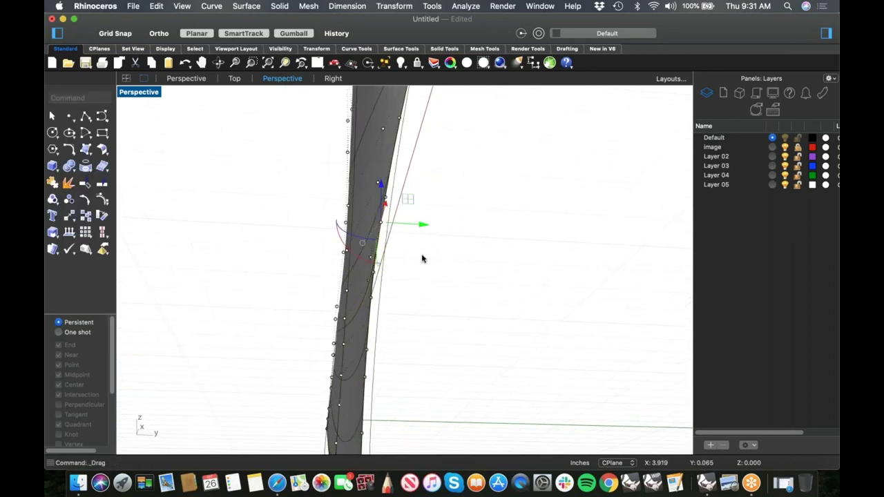
{"action": "left_click", "coordinate": [421, 259]}
{"action": "scroll", "coordinate": [421, 258], "scroll_direction": "down", "scroll_amount": 2}
{"action": "scroll", "coordinate": [420, 258], "scroll_direction": "up", "scroll_amount": 2}
{"action": "right_click_drag", "start_coordinate": [420, 259], "coordinate": [410, 322]}
{"action": "key", "text": "Escape"}
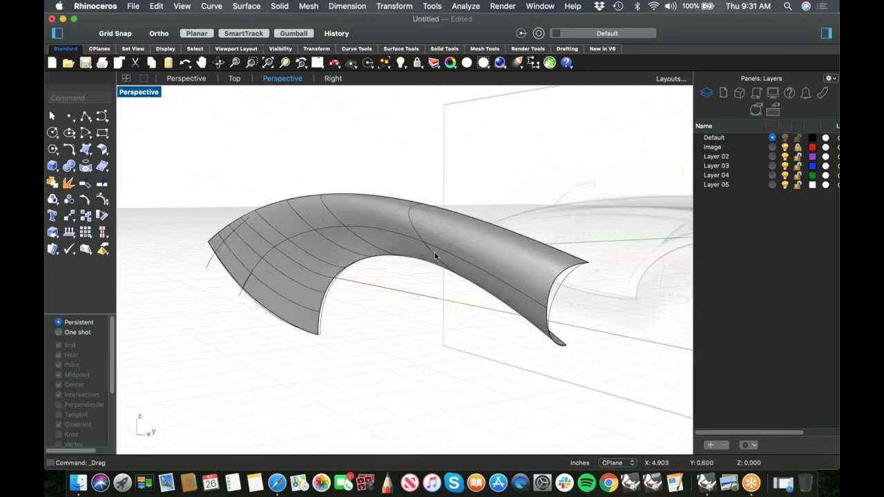
Mirror a copy of the half knife surface across a plane starting at the origin and running along the X axis
{"action": "left_click", "coordinate": [434, 253]}
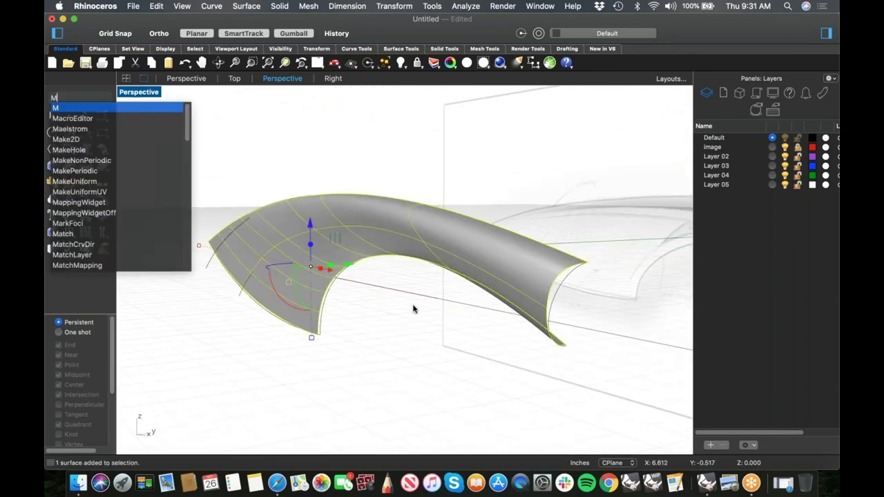
{"action": "type", "text": "irror"}
{"action": "key", "text": "Return"}
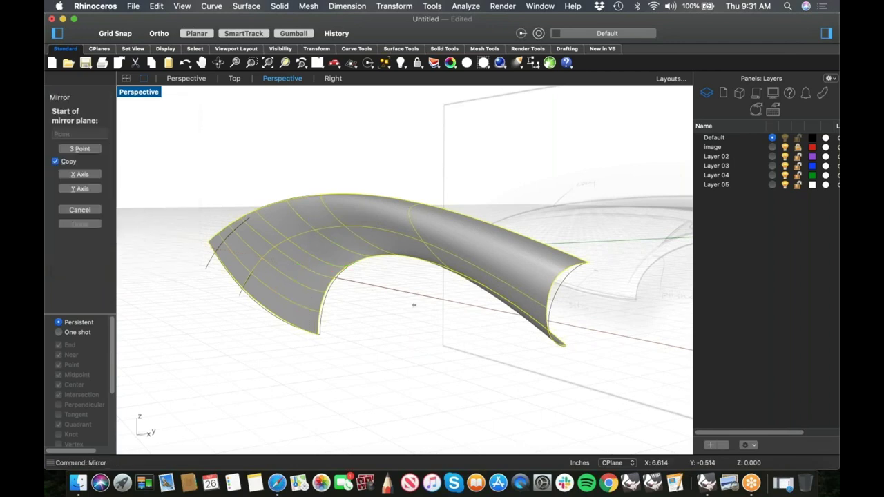
{"action": "type", "text": "0"}
{"action": "key", "text": "Return"}
{"action": "left_click", "coordinate": [467, 338], "text": "shift"}
{"action": "left_click", "coordinate": [469, 338]}
Join the original and mirrored knife halves into one polysurface
{"action": "right_click_drag", "start_coordinate": [469, 341], "coordinate": [409, 360]}
{"action": "right_click_drag", "start_coordinate": [392, 354], "coordinate": [525, 294]}
{"action": "left_click", "coordinate": [514, 291]}
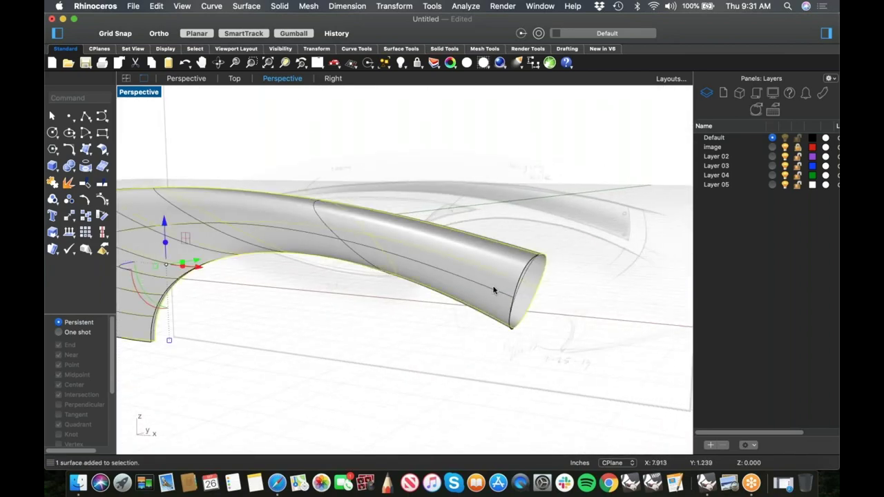
{"action": "type", "text": "join"}
{"action": "key", "text": "Return"}
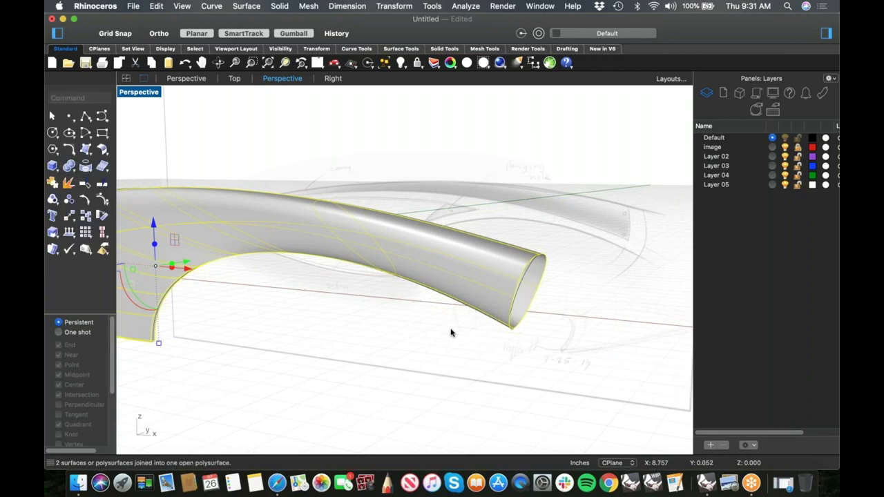
{"action": "left_click", "coordinate": [401, 347]}
Run ShowEdges on the joined knife polysurface
{"action": "scroll", "coordinate": [401, 345], "scroll_direction": "down", "scroll_amount": 4}
{"action": "right_click_drag", "start_coordinate": [451, 302], "coordinate": [490, 274], "text": "shift"}
{"action": "left_click", "coordinate": [483, 275]}
{"action": "right_click", "coordinate": [397, 328]}
{"action": "left_click", "coordinate": [333, 338]}
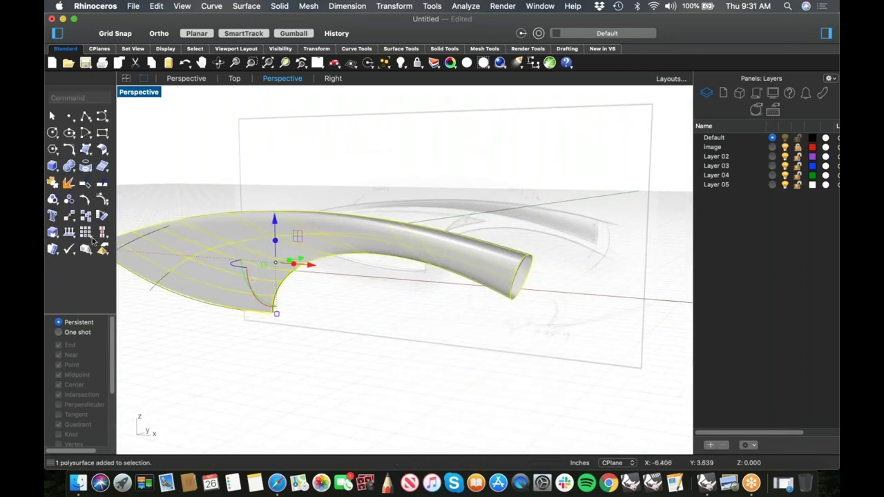
{"action": "type", "text": "Shwe"}
{"action": "key", "text": "Return"}
{"action": "type", "text": "Showe"}
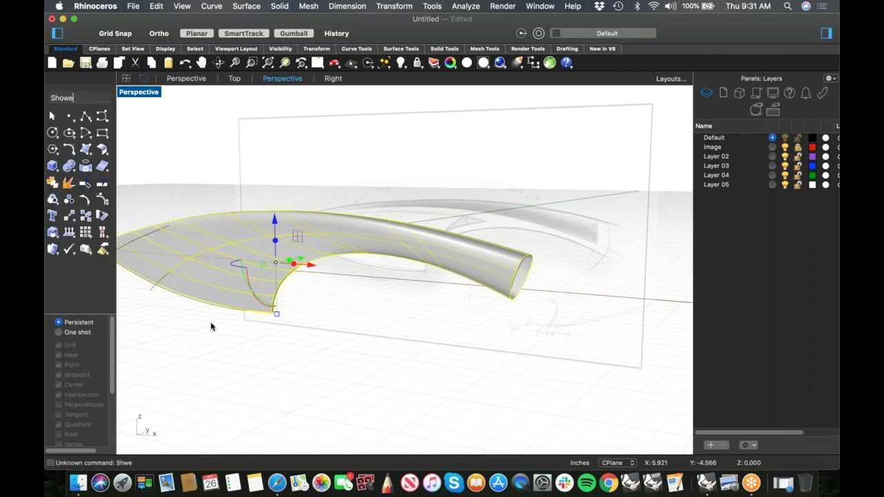
{"action": "type", "text": "dges'"}
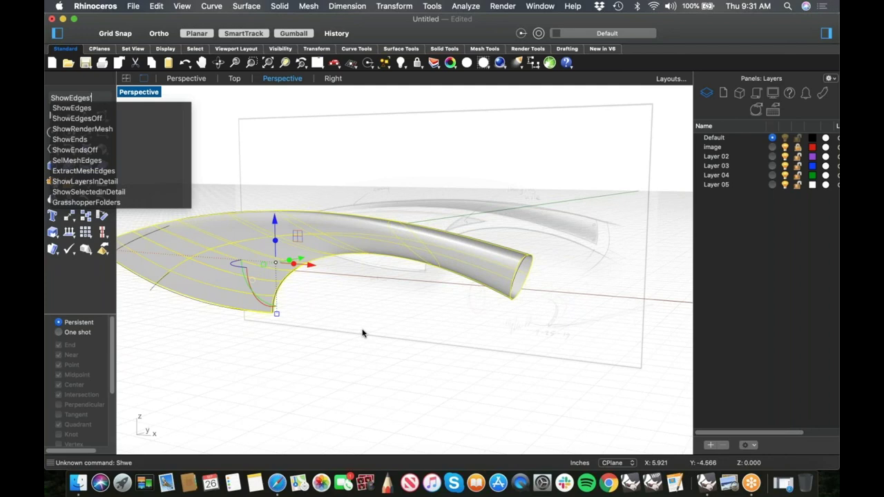
{"action": "right_click", "coordinate": [355, 306]}
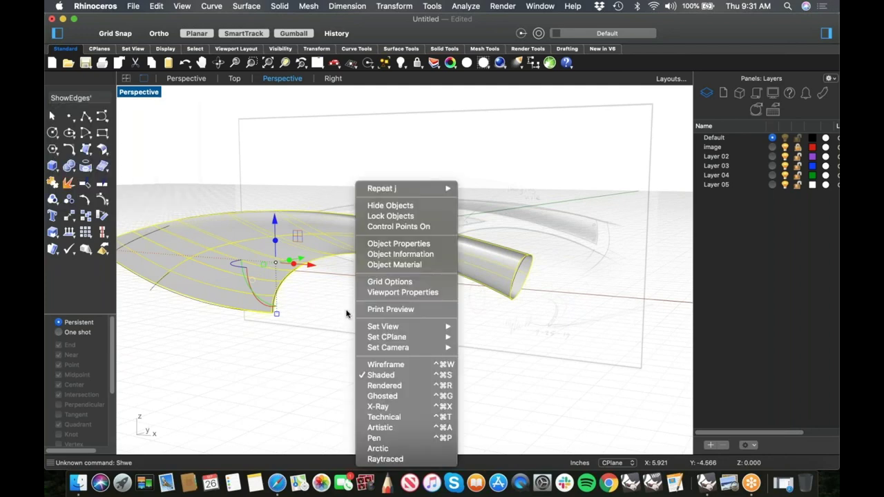
{"action": "left_click", "coordinate": [92, 98]}
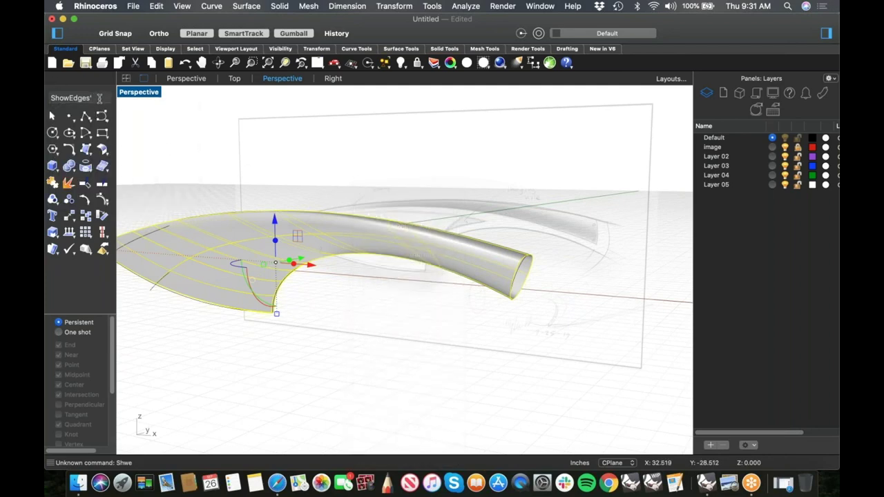
{"action": "key", "text": "Return"}
{"action": "right_click_drag", "start_coordinate": [404, 395], "coordinate": [440, 353]}
{"action": "scroll", "coordinate": [479, 282], "scroll_direction": "up", "scroll_amount": 5}
{"action": "left_click", "coordinate": [491, 300]}
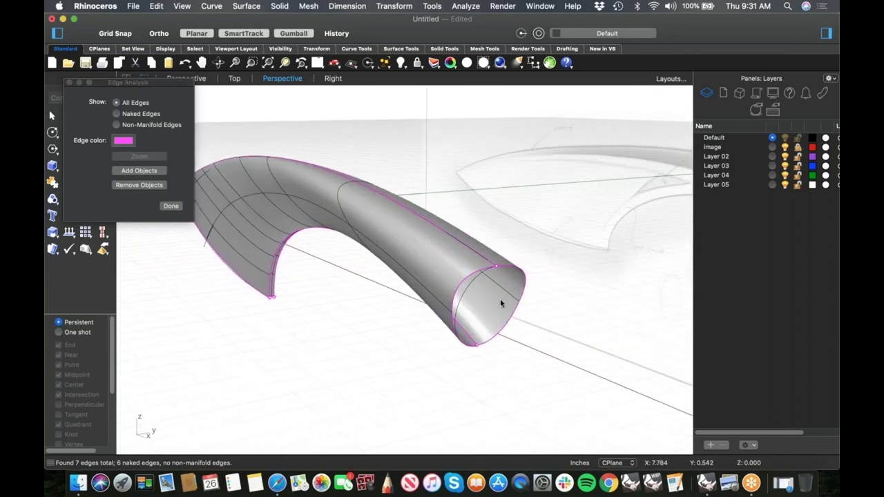
Show only the naked edges, examine the lower seam along the handle, and close the edge analysis
{"action": "left_click", "coordinate": [137, 114]}
{"action": "right_click_drag", "start_coordinate": [407, 310], "coordinate": [201, 304]}
{"action": "right_click_drag", "start_coordinate": [422, 337], "coordinate": [362, 328]}
{"action": "scroll", "coordinate": [430, 310], "scroll_direction": "up", "scroll_amount": 5}
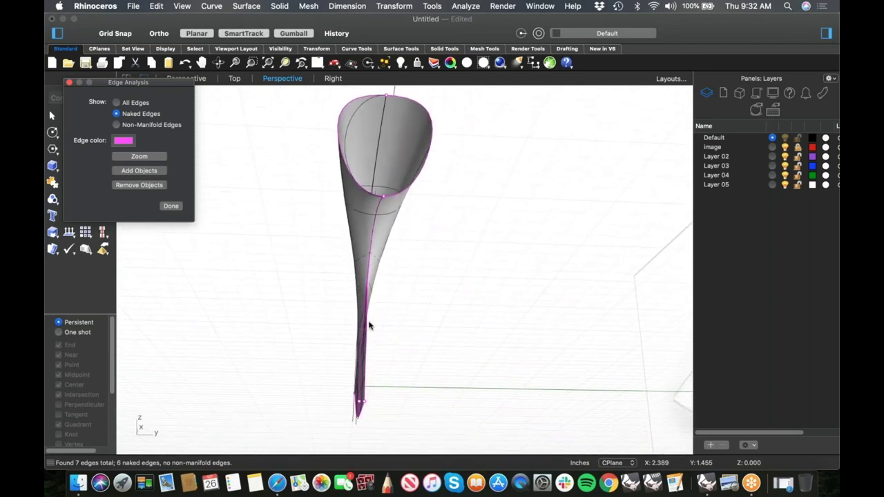
{"action": "scroll", "coordinate": [365, 256], "scroll_direction": "up", "scroll_amount": 3}
{"action": "right_click_drag", "start_coordinate": [365, 257], "coordinate": [385, 166]}
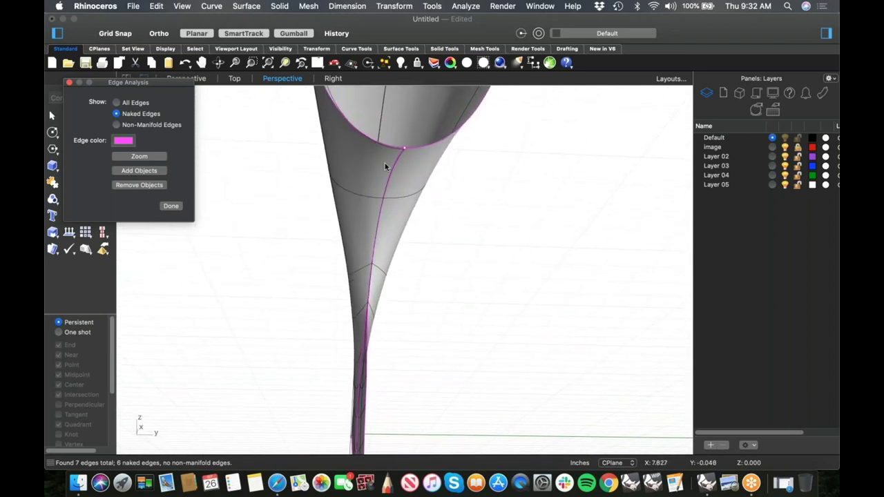
{"action": "scroll", "coordinate": [403, 161], "scroll_direction": "up", "scroll_amount": 3}
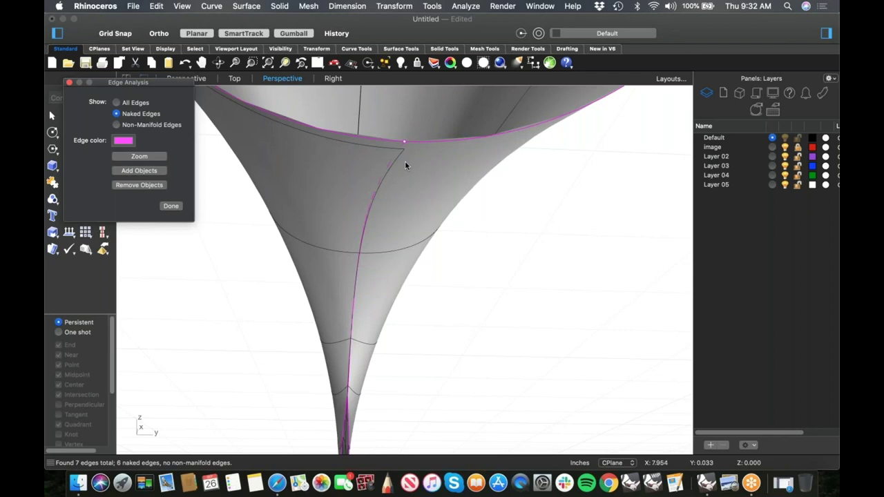
{"action": "left_click", "coordinate": [413, 172]}
{"action": "left_click", "coordinate": [178, 207]}
{"action": "scroll", "coordinate": [533, 234], "scroll_direction": "down", "scroll_amount": 6}
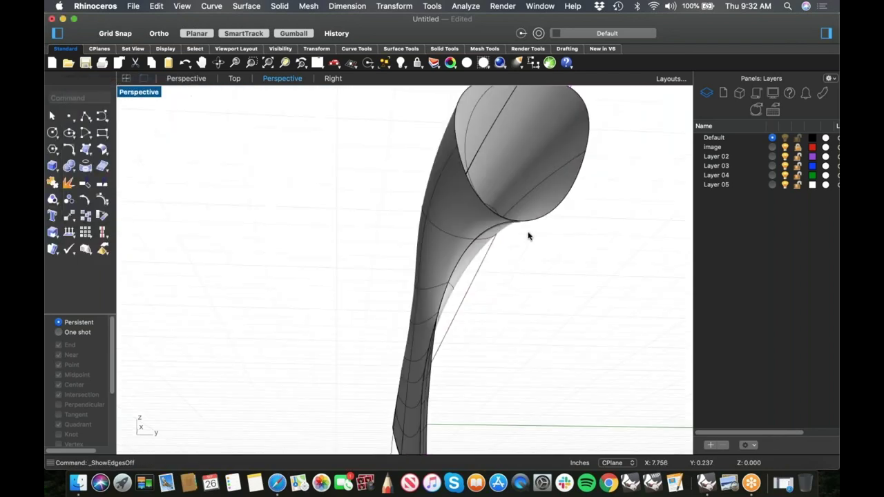
Switch the perspective view to wireframe display, looking at the handle's open end
{"action": "right_click_drag", "start_coordinate": [474, 244], "coordinate": [458, 236]}
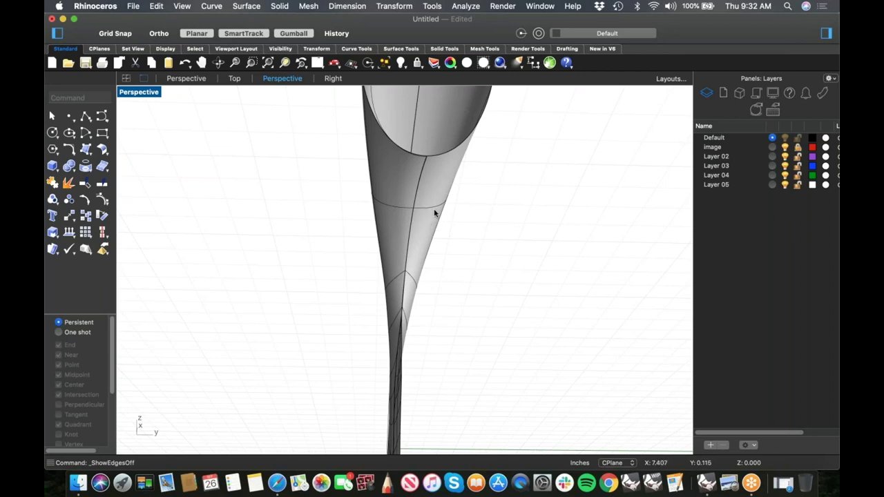
{"action": "right_click_drag", "start_coordinate": [431, 223], "coordinate": [464, 236]}
{"action": "left_click", "coordinate": [486, 207]}
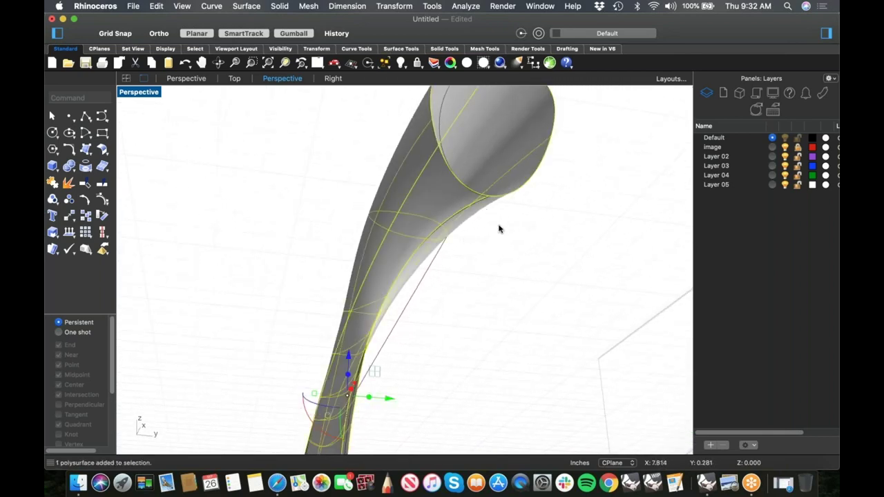
{"action": "right_click", "coordinate": [500, 229]}
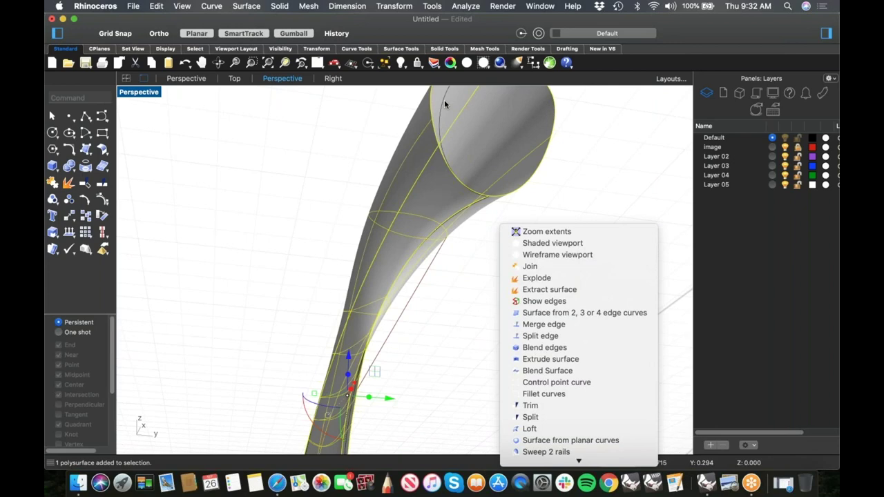
{"action": "right_click", "coordinate": [486, 65]}
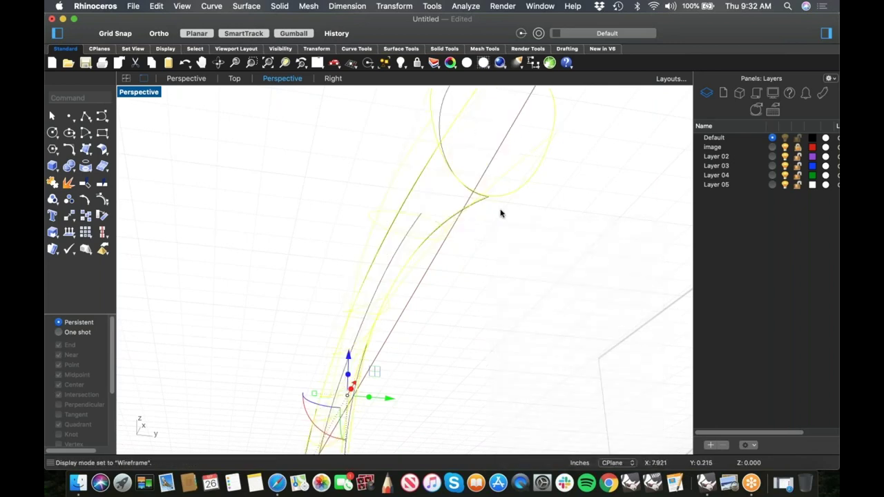
Extract one half of the knife from the joined polysurface with ExtractSrf
{"action": "middle_click", "coordinate": [501, 211]}
{"action": "left_click", "coordinate": [443, 282]}
{"action": "left_click", "coordinate": [154, 185]}
{"action": "left_click", "coordinate": [520, 160]}
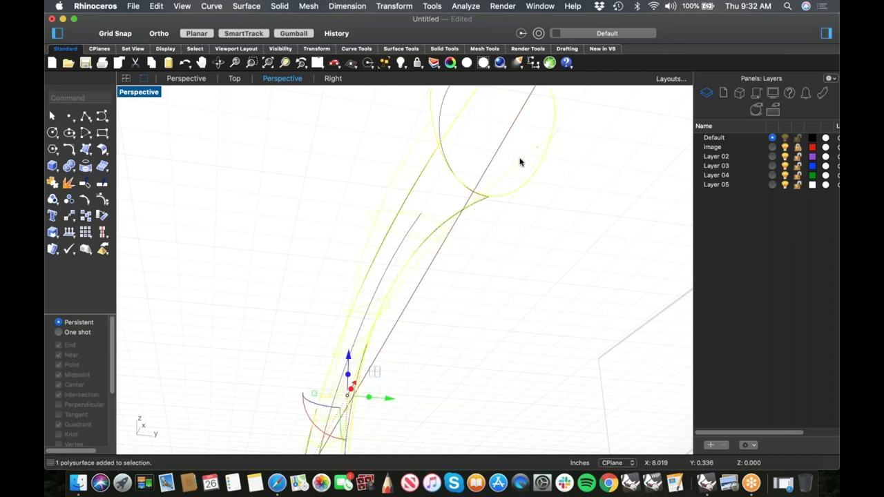
{"action": "right_click", "coordinate": [522, 160]}
{"action": "left_click", "coordinate": [547, 227]}
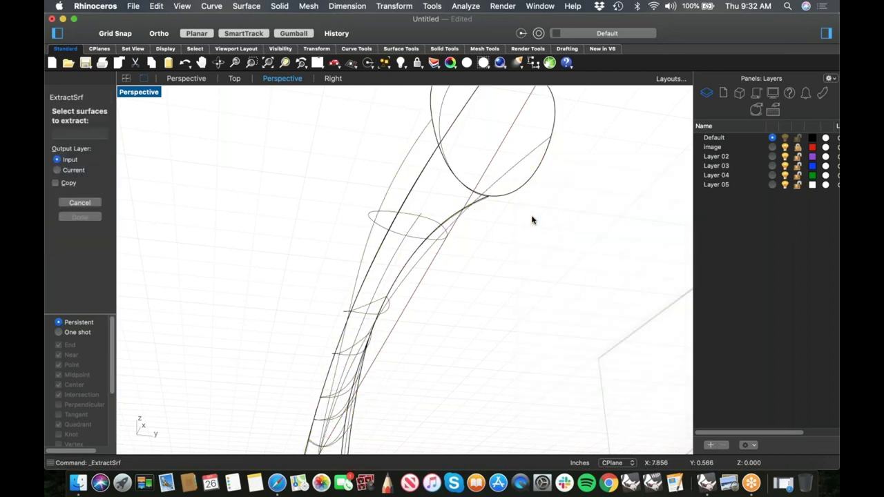
{"action": "left_click", "coordinate": [515, 167]}
{"action": "right_click", "coordinate": [521, 243]}
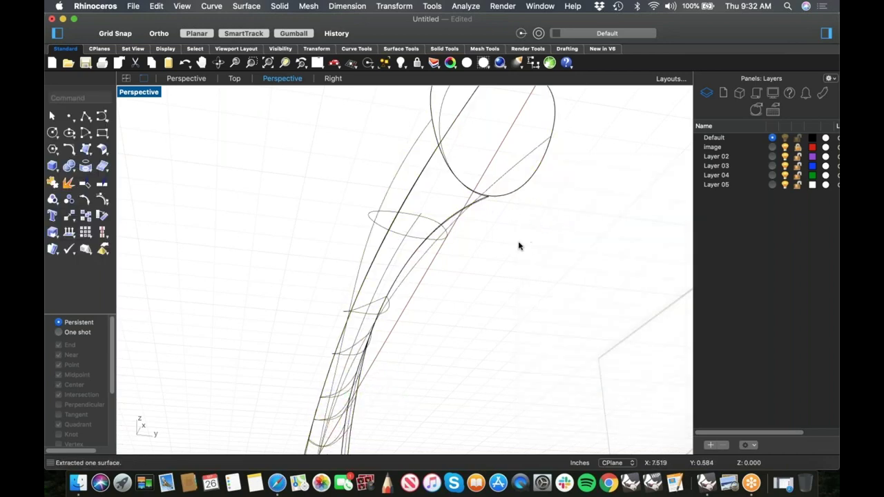
Hide the construction curves around the knife surfaces
{"action": "key", "text": "Return"}
{"action": "type", "text": "hide"}
{"action": "key", "text": "Return"}
Turn on the control points of both knife halves
{"action": "right_click_drag", "start_coordinate": [511, 245], "coordinate": [486, 249]}
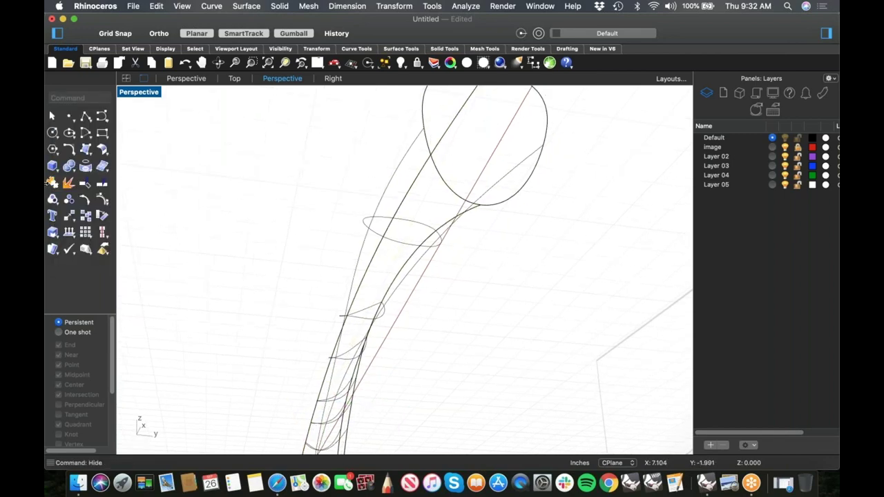
{"action": "left_click", "coordinate": [101, 199]}
{"action": "left_click", "coordinate": [538, 157]}
{"action": "right_click", "coordinate": [518, 171]}
{"action": "left_click", "coordinate": [452, 189]}
{"action": "right_click", "coordinate": [453, 192]}
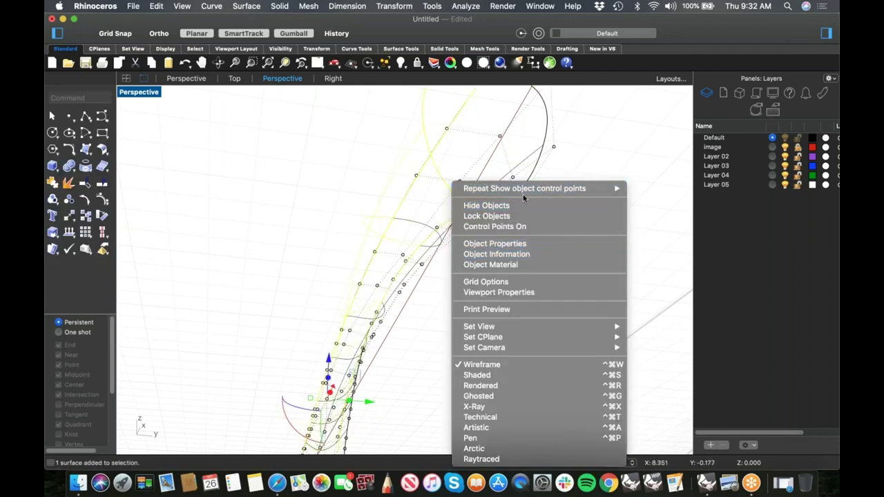
{"action": "left_click", "coordinate": [519, 187]}
{"action": "right_click", "coordinate": [526, 225]}
{"action": "left_click", "coordinate": [493, 248]}
Window-select the lower seam control points near the handle's open end to check whether the two halves' points coincide
{"action": "right_click_drag", "start_coordinate": [492, 251], "coordinate": [400, 355]}
{"action": "right_click_drag", "start_coordinate": [359, 405], "coordinate": [380, 367], "text": "shift"}
{"action": "scroll", "coordinate": [380, 367], "scroll_direction": "up", "scroll_amount": 4}
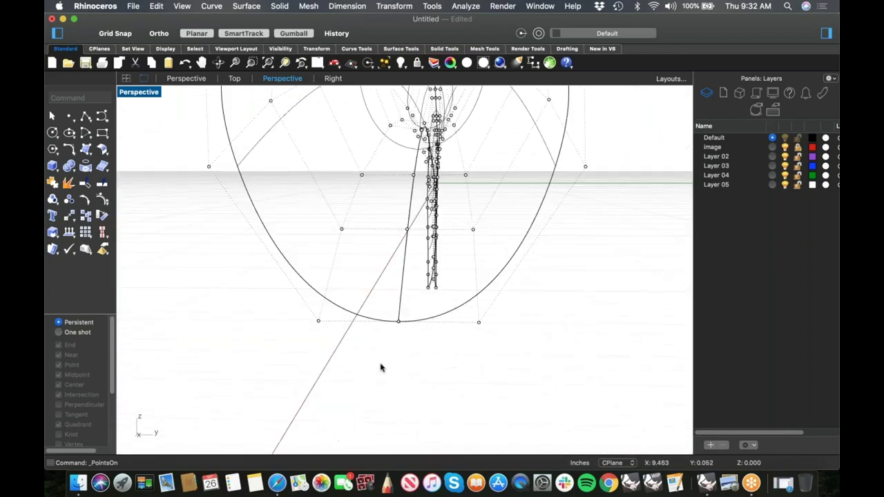
{"action": "left_click_drag", "start_coordinate": [403, 339], "coordinate": [412, 350]}
{"action": "right_click_drag", "start_coordinate": [430, 355], "coordinate": [426, 355]}
{"action": "left_click_drag", "start_coordinate": [344, 268], "coordinate": [365, 296]}
{"action": "left_click", "coordinate": [384, 236]}
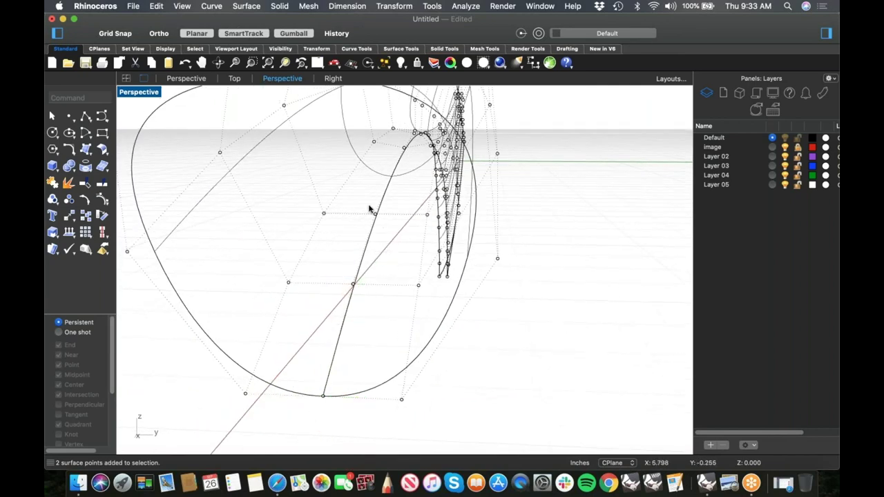
{"action": "left_click_drag", "start_coordinate": [381, 225], "coordinate": [383, 229]}
Continue selecting the lower seam points one by one toward the top of the arch to check each mirrored pair
{"action": "right_click_drag", "start_coordinate": [406, 221], "coordinate": [408, 242], "text": "shift"}
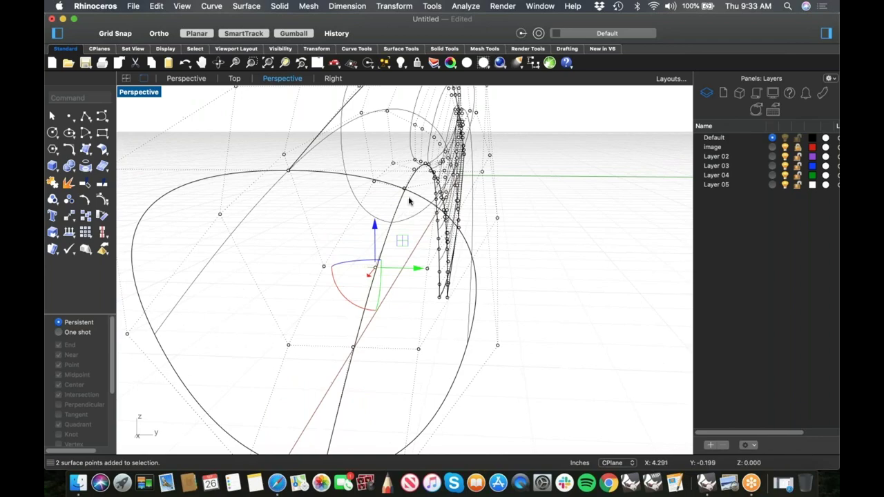
{"action": "scroll", "coordinate": [398, 186], "scroll_direction": "up", "scroll_amount": 5}
{"action": "left_click_drag", "start_coordinate": [383, 148], "coordinate": [406, 188]}
{"action": "scroll", "coordinate": [406, 190], "scroll_direction": "down", "scroll_amount": 5}
{"action": "right_click_drag", "start_coordinate": [406, 191], "coordinate": [401, 263], "text": "shift"}
{"action": "left_click", "coordinate": [402, 243]}
{"action": "scroll", "coordinate": [406, 234], "scroll_direction": "up", "scroll_amount": 5}
{"action": "left_click_drag", "start_coordinate": [395, 234], "coordinate": [414, 267]}
{"action": "right_click_drag", "start_coordinate": [435, 261], "coordinate": [390, 267]}
{"action": "scroll", "coordinate": [346, 246], "scroll_direction": "up", "scroll_amount": 5}
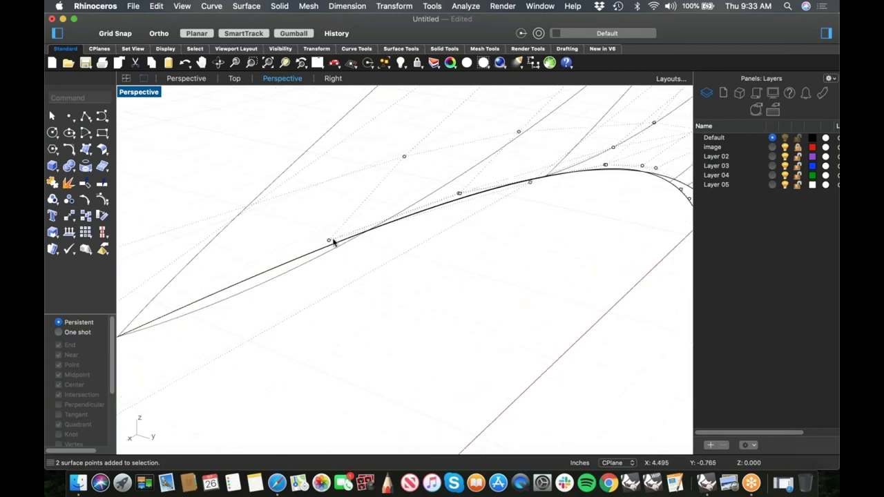
{"action": "left_click_drag", "start_coordinate": [321, 228], "coordinate": [343, 256]}
{"action": "left_click", "coordinate": [469, 238]}
Collapse the next pair of lower seam points together across the seam using a gumball scale factor of 0
{"action": "scroll", "coordinate": [462, 201], "scroll_direction": "up", "scroll_amount": 5}
{"action": "left_click_drag", "start_coordinate": [464, 207], "coordinate": [467, 216]}
{"action": "left_click", "coordinate": [456, 190]}
{"action": "type", "text": "0"}
{"action": "key", "text": "Return"}
Try to shift the next pair of lower seam control points across the seam with the gumball
{"action": "right_click_drag", "start_coordinate": [541, 217], "coordinate": [395, 241]}
{"action": "scroll", "coordinate": [384, 221], "scroll_direction": "down", "scroll_amount": 5}
{"action": "scroll", "coordinate": [521, 178], "scroll_direction": "up", "scroll_amount": 3}
{"action": "scroll", "coordinate": [520, 174], "scroll_direction": "down", "scroll_amount": 5}
{"action": "right_click_drag", "start_coordinate": [522, 207], "coordinate": [446, 187]}
{"action": "left_click_drag", "start_coordinate": [369, 162], "coordinate": [540, 201]}
{"action": "left_click_drag", "start_coordinate": [443, 183], "coordinate": [474, 195]}
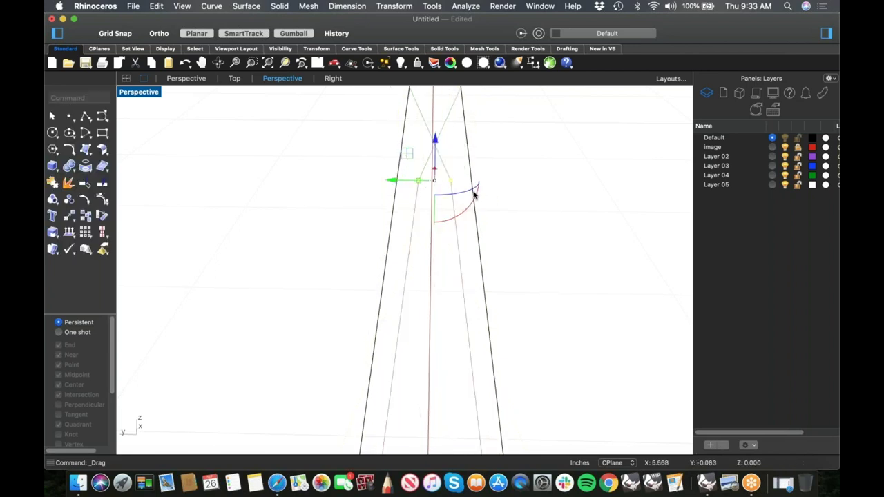
{"action": "left_click_drag", "start_coordinate": [423, 184], "coordinate": [461, 185]}
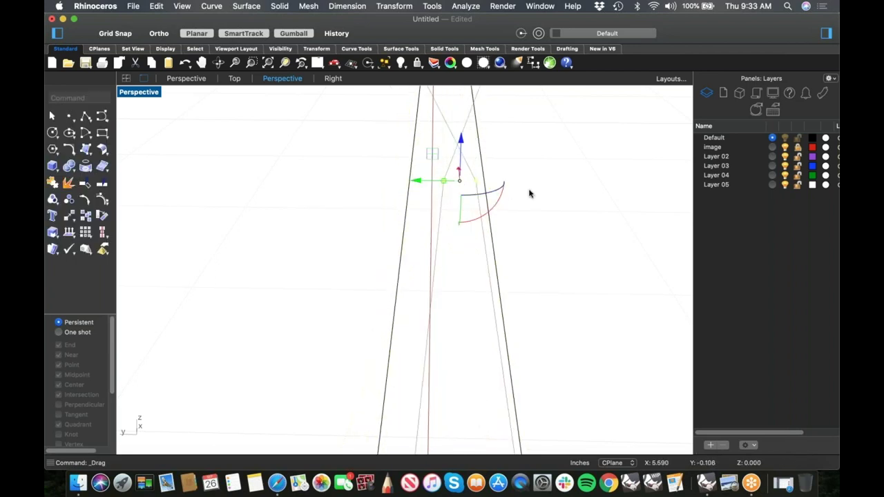
Undo the recent gumball moves of the lower seam control points
{"action": "key", "text": "super+z"}
{"action": "left_click", "coordinate": [489, 210]}
{"action": "scroll", "coordinate": [477, 210], "scroll_direction": "down", "scroll_amount": 10}
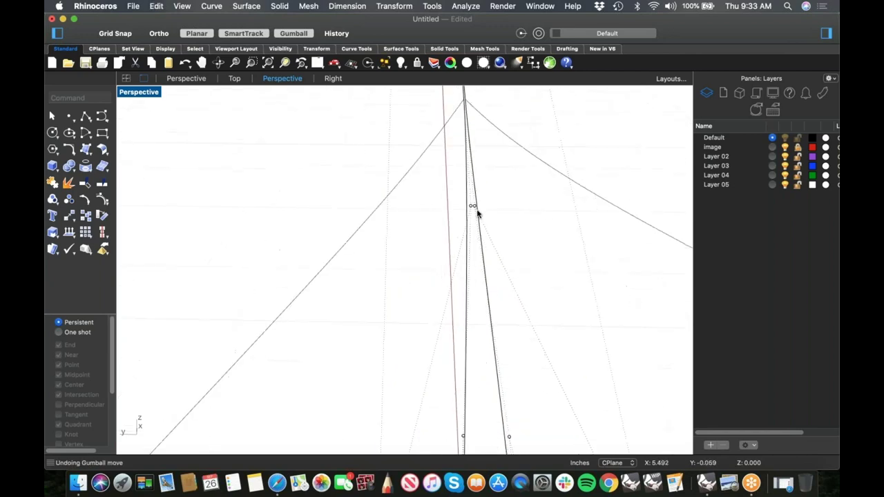
{"action": "key", "text": "super+z"}
{"action": "key", "text": "super+z"}
{"action": "key", "text": "super+z"}
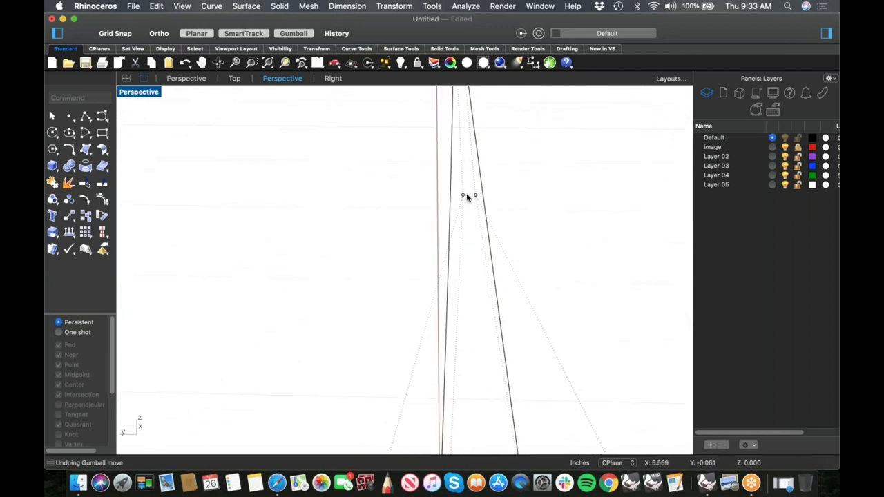
Turn off the control points and join both knife halves into one polysurface
{"action": "scroll", "coordinate": [469, 218], "scroll_direction": "down", "scroll_amount": 3}
{"action": "right_click_drag", "start_coordinate": [465, 229], "coordinate": [422, 233], "text": "shift"}
{"action": "scroll", "coordinate": [431, 237], "scroll_direction": "down", "scroll_amount": 4}
{"action": "right_click_drag", "start_coordinate": [428, 303], "coordinate": [416, 327], "text": "shift"}
{"action": "right_click_drag", "start_coordinate": [488, 290], "coordinate": [400, 258]}
{"action": "scroll", "coordinate": [426, 259], "scroll_direction": "down", "scroll_amount": 5}
{"action": "scroll", "coordinate": [401, 246], "scroll_direction": "down", "scroll_amount": 5}
{"action": "scroll", "coordinate": [399, 258], "scroll_direction": "down", "scroll_amount": 5}
{"action": "key", "text": "Escape"}
{"action": "left_click_drag", "start_coordinate": [496, 185], "coordinate": [433, 301]}
{"action": "type", "text": "join"}
{"action": "key", "text": "Return"}
Run ShowEdges on the joined knife to examine the naked edges along the lower seam and at the open ends
{"action": "right_click", "coordinate": [281, 284]}
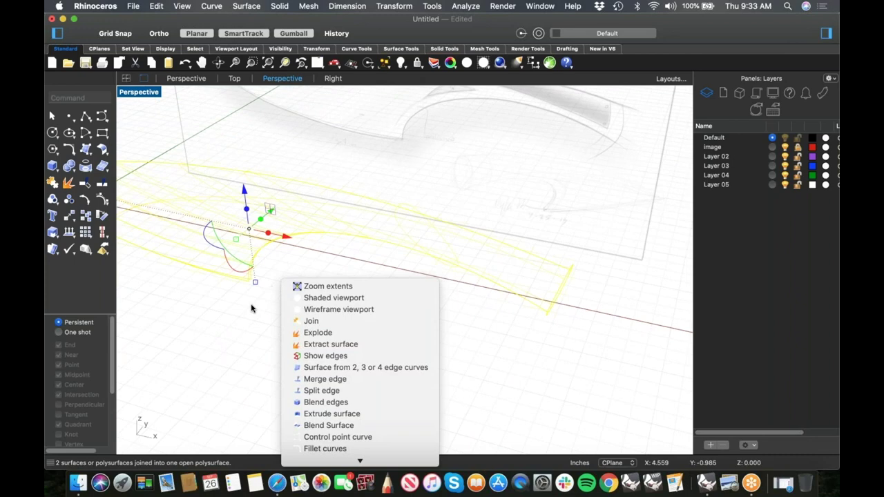
{"action": "left_click", "coordinate": [251, 308]}
{"action": "type", "text": "ShowEdges"}
{"action": "key", "text": "Return"}
{"action": "right_click_drag", "start_coordinate": [527, 353], "coordinate": [466, 298]}
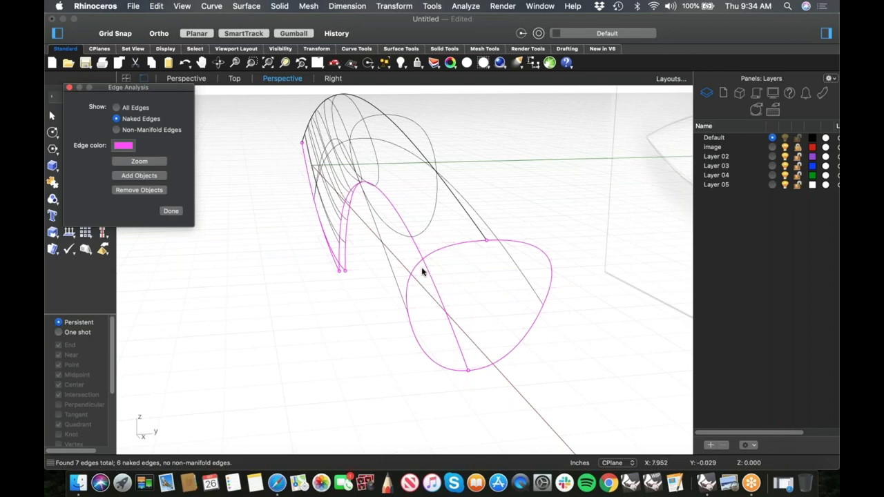
{"action": "right_click_drag", "start_coordinate": [355, 279], "coordinate": [430, 305]}
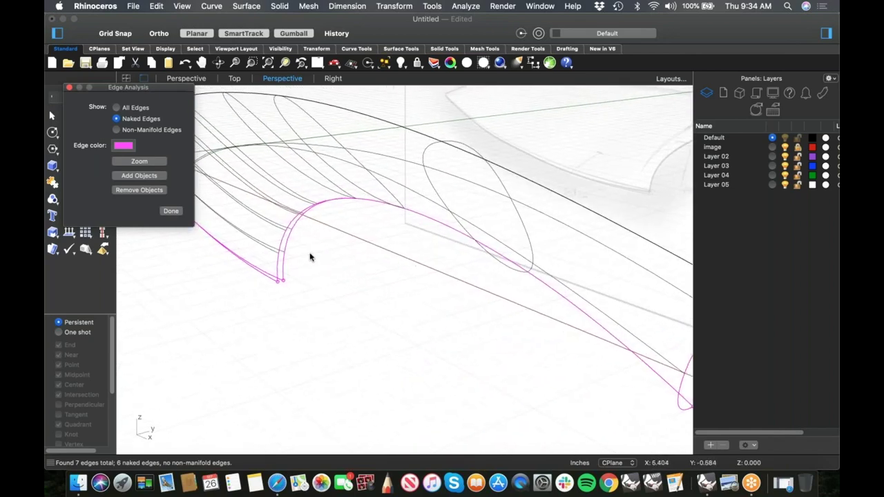
{"action": "left_click", "coordinate": [172, 211]}
Compare the knife's handle end with the reference sketch in the Front view, and return to the Perspective view
{"action": "scroll", "coordinate": [355, 287], "scroll_direction": "down", "scroll_amount": 5}
{"action": "right_click_drag", "start_coordinate": [355, 288], "coordinate": [381, 273]}
{"action": "key", "text": "Return"}
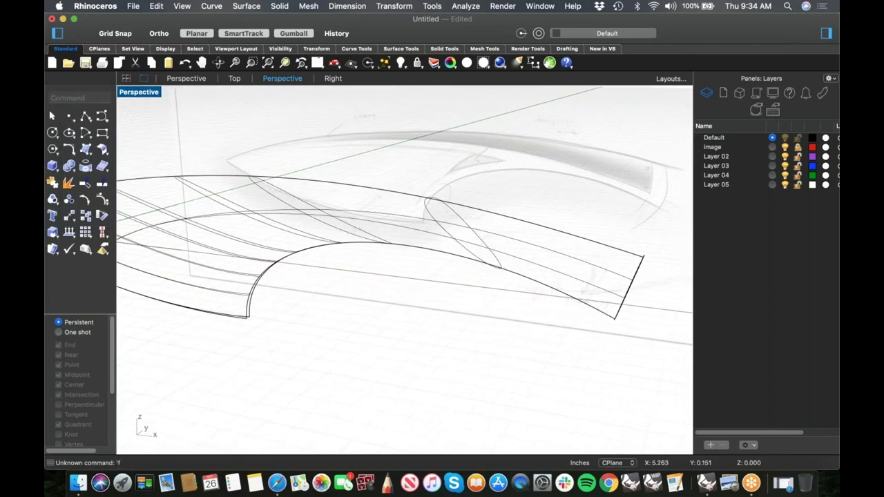
{"action": "type", "text": "f"}
{"action": "key", "text": "Return"}
{"action": "scroll", "coordinate": [429, 262], "scroll_direction": "down", "scroll_amount": 6}
{"action": "right_click_drag", "start_coordinate": [432, 261], "coordinate": [447, 248]}
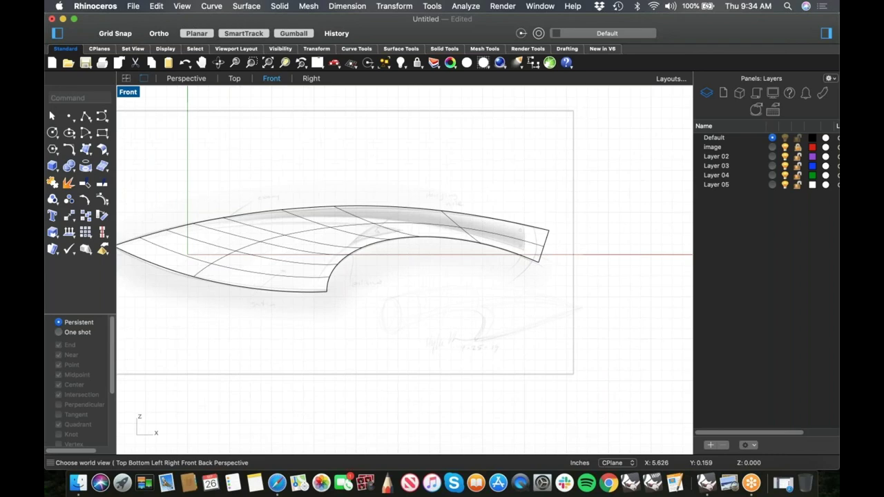
{"action": "scroll", "coordinate": [544, 256], "scroll_direction": "up", "scroll_amount": 6}
{"action": "scroll", "coordinate": [544, 257], "scroll_direction": "up", "scroll_amount": 2}
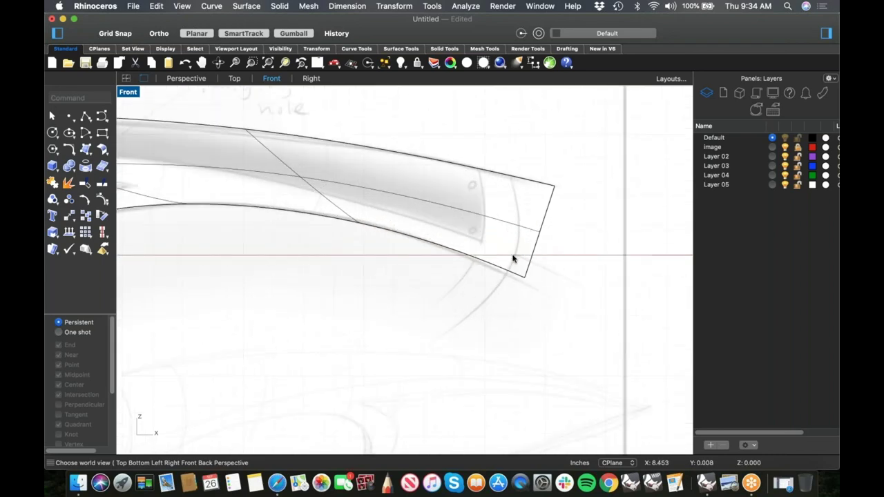
{"action": "scroll", "coordinate": [513, 256], "scroll_direction": "down", "scroll_amount": 6}
{"action": "right_click_drag", "start_coordinate": [497, 276], "coordinate": [535, 269]}
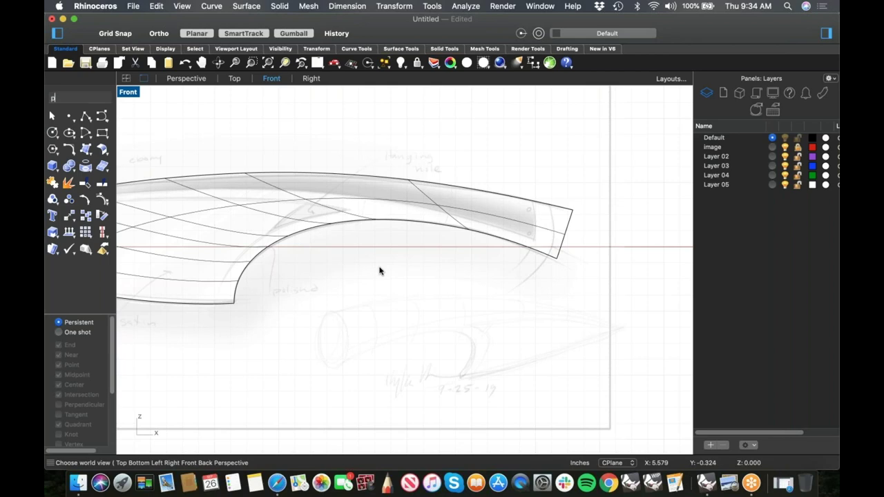
{"action": "key", "text": "Return"}
{"action": "right_click_drag", "start_coordinate": [448, 274], "coordinate": [409, 265]}
{"action": "scroll", "coordinate": [506, 283], "scroll_direction": "up", "scroll_amount": 6}
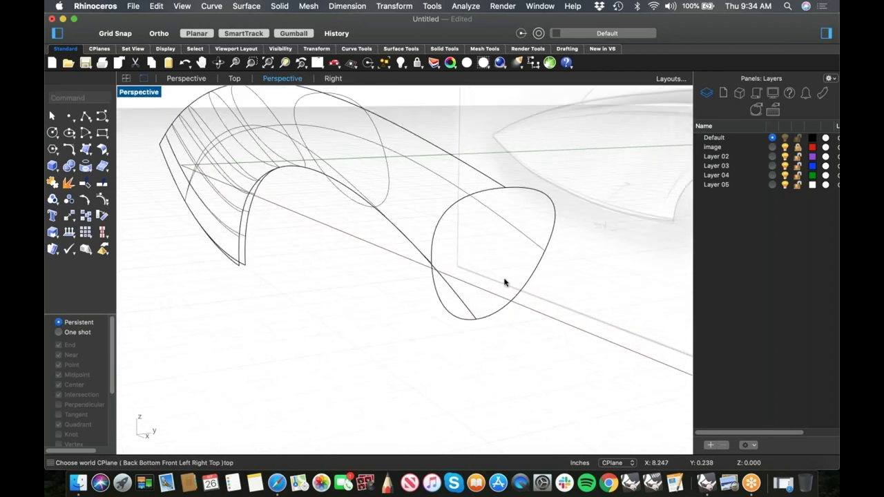
{"action": "right_click_drag", "start_coordinate": [465, 287], "coordinate": [450, 294], "text": "shift"}
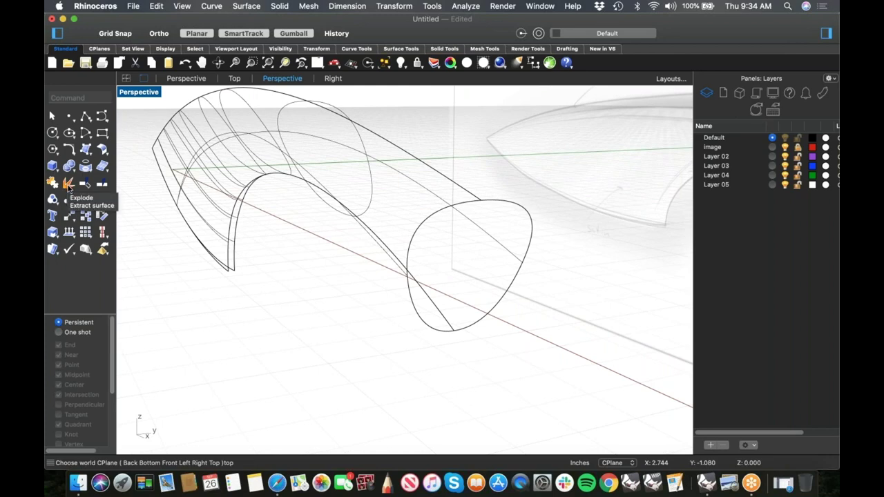
Explode the knife polysurface back into its two separate halves
{"action": "left_click", "coordinate": [69, 184]}
{"action": "left_click", "coordinate": [439, 320]}
{"action": "key", "text": "Return"}
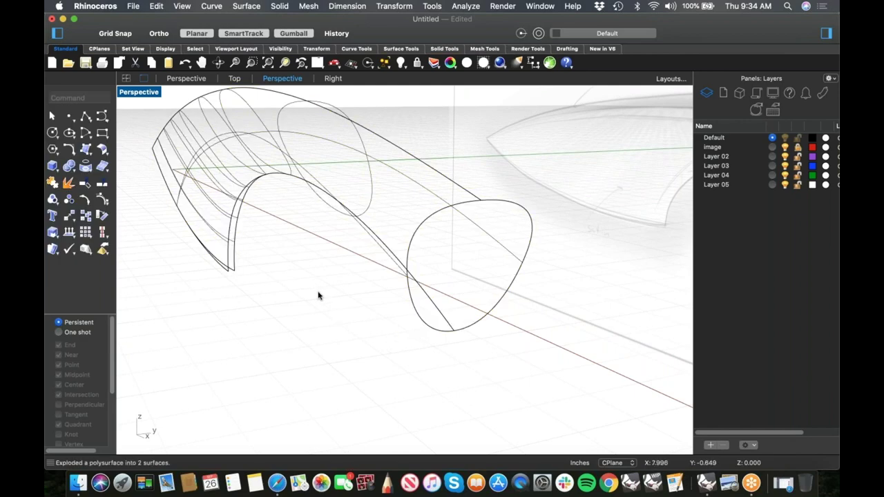
Split one knife half along a U-direction isocurve running just beside the lower seam edge
{"action": "left_click", "coordinate": [101, 184]}
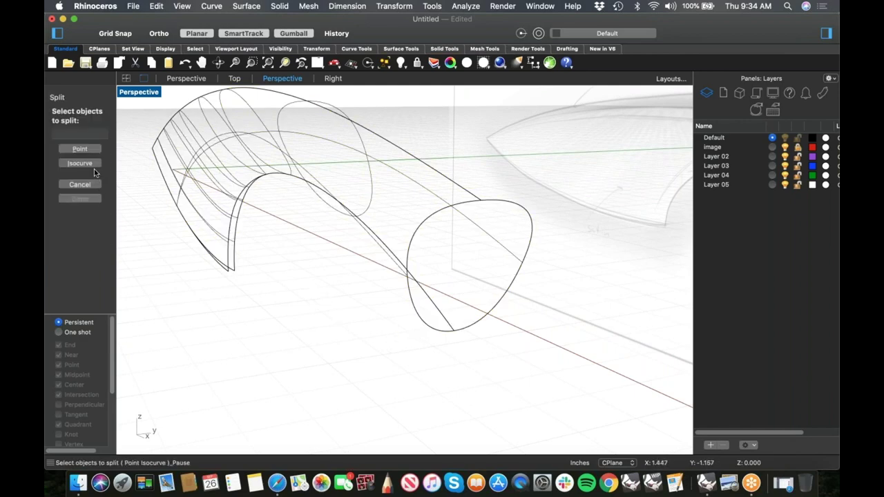
{"action": "left_click", "coordinate": [80, 164]}
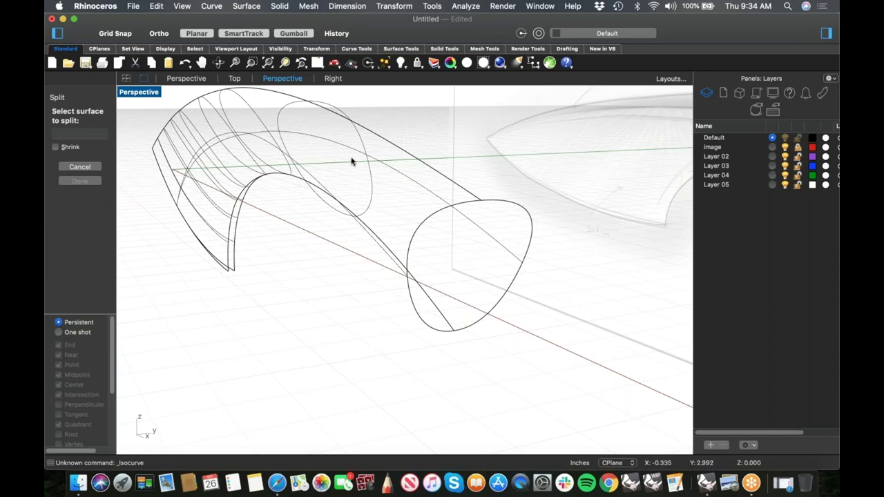
{"action": "left_click", "coordinate": [281, 127]}
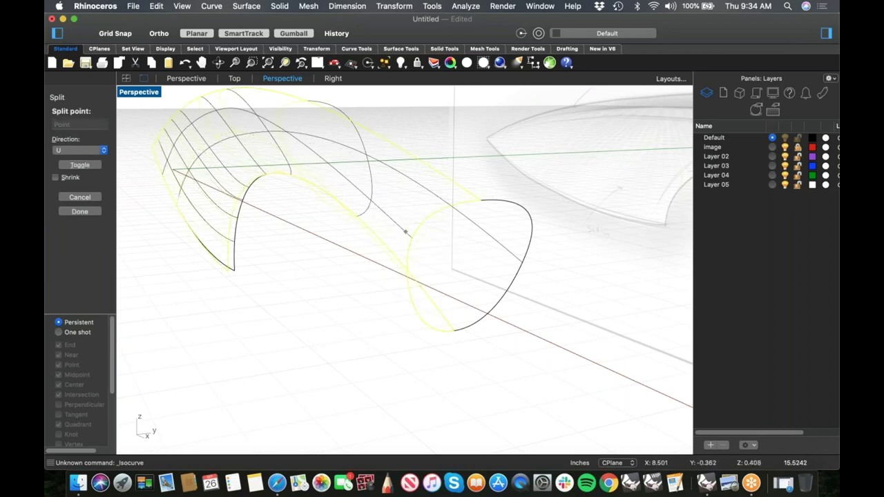
{"action": "scroll", "coordinate": [438, 315], "scroll_direction": "up", "scroll_amount": 3}
{"action": "scroll", "coordinate": [473, 368], "scroll_direction": "up", "scroll_amount": 5}
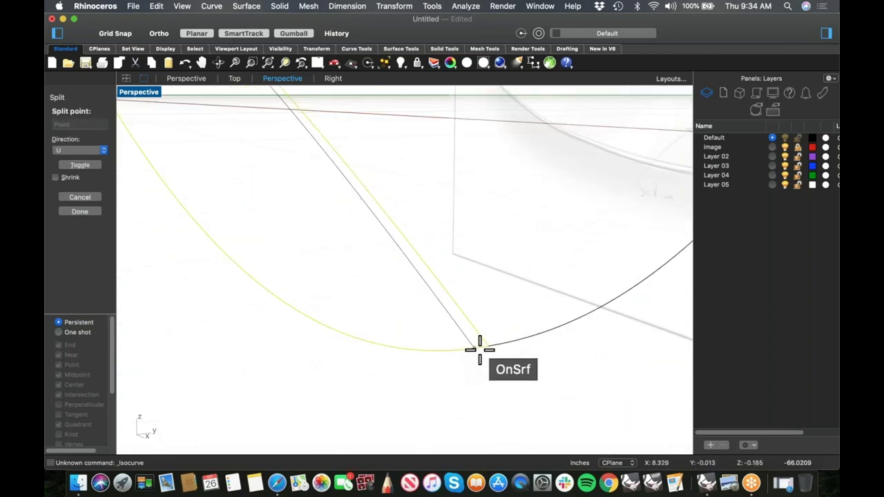
{"action": "left_click", "coordinate": [481, 349]}
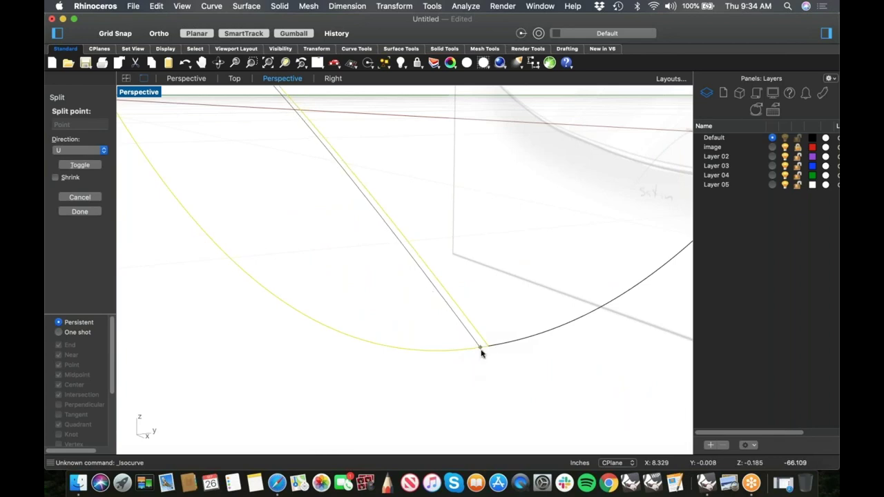
Delete the narrow strip split off along the lower seam and the opposite, untrimmed knife half
{"action": "scroll", "coordinate": [481, 347], "scroll_direction": "up", "scroll_amount": 5}
{"action": "left_click", "coordinate": [472, 302]}
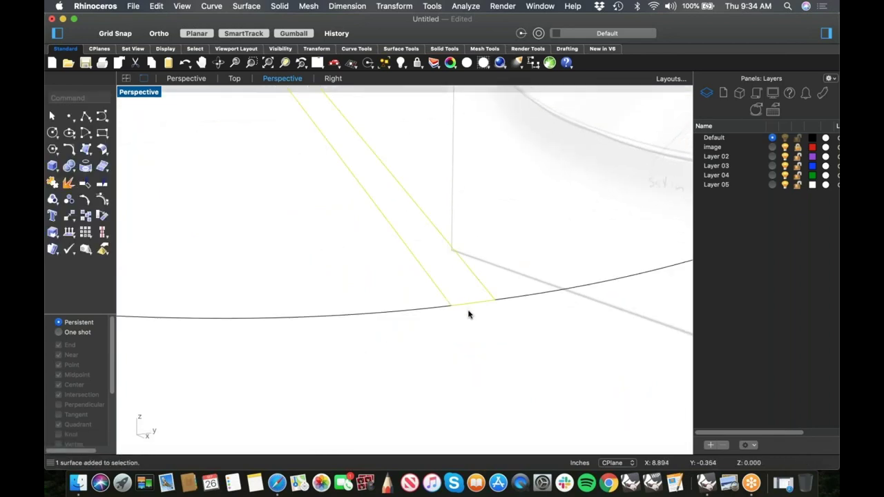
{"action": "scroll", "coordinate": [469, 312], "scroll_direction": "down", "scroll_amount": 5}
{"action": "key", "text": "Delete"}
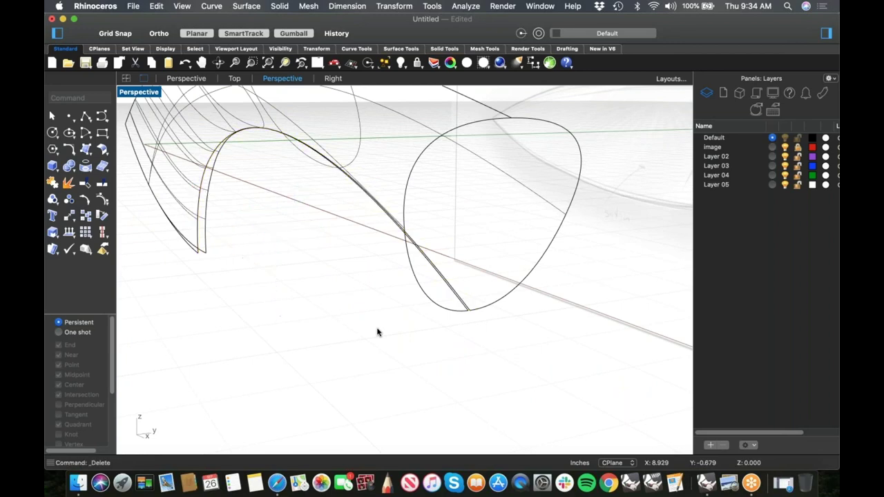
{"action": "left_click", "coordinate": [497, 304]}
{"action": "key", "text": "Delete"}
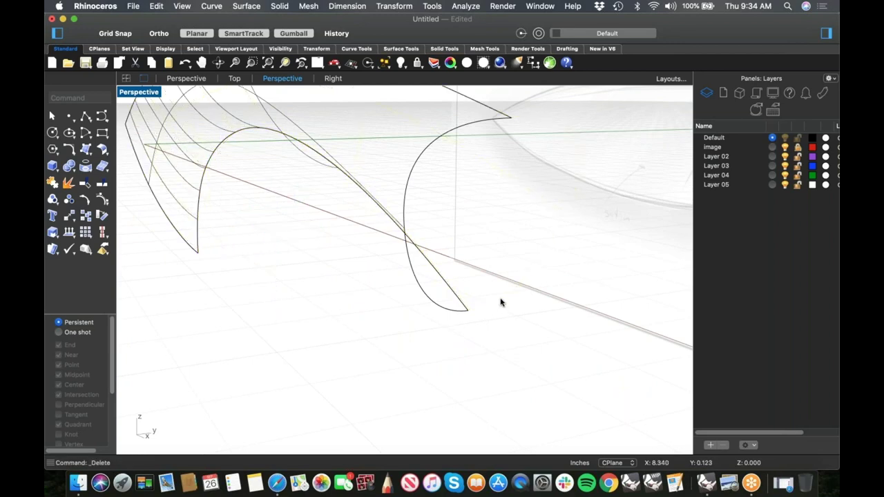
Mirror a copy of the trimmed knife half about the X axis, starting the mirror plane at the origin (0)
{"action": "left_click_drag", "start_coordinate": [500, 301], "coordinate": [442, 332]}
{"action": "type", "text": "r"}
{"action": "key", "text": "Return"}
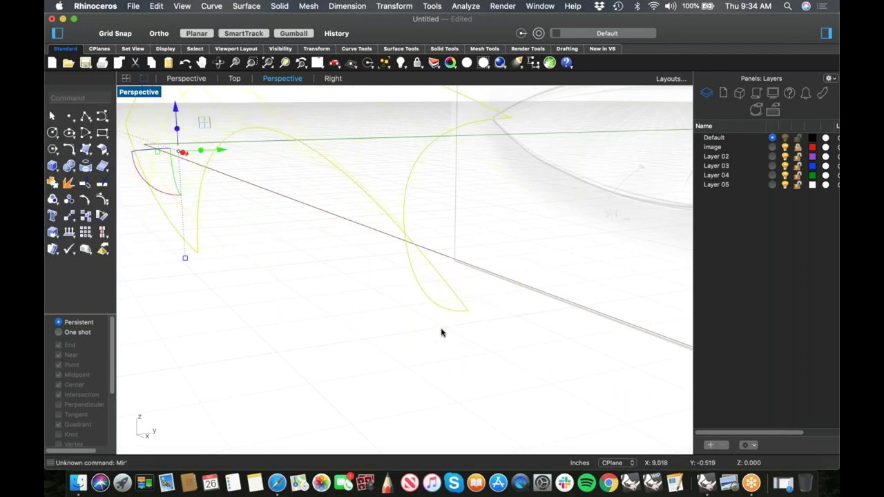
{"action": "type", "text": "Mir"}
{"action": "key", "text": "Return"}
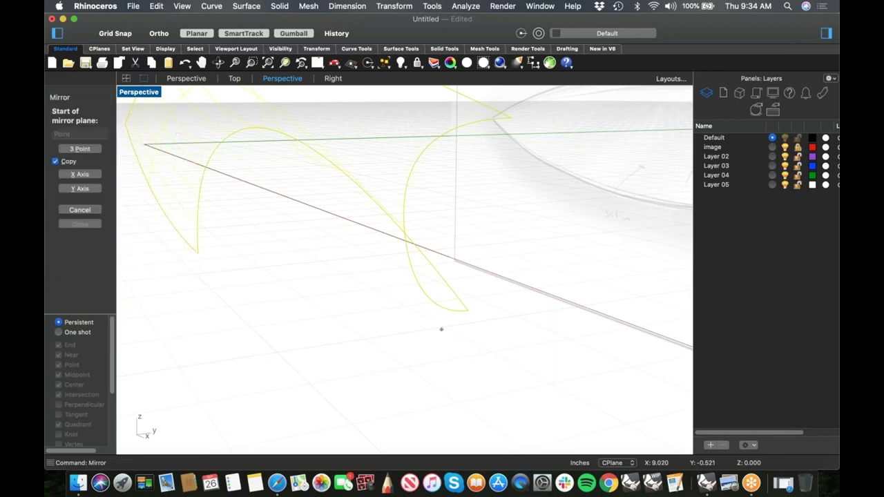
{"action": "type", "text": "0"}
{"action": "key", "text": "Return"}
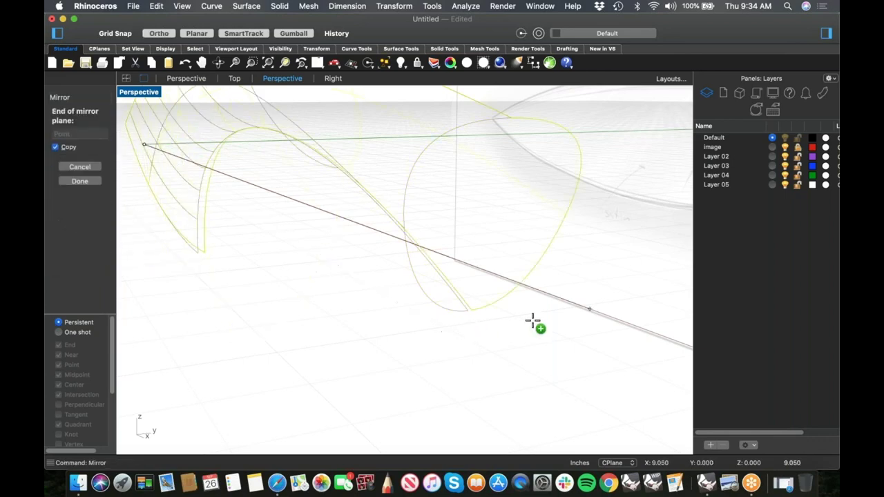
{"action": "left_click", "coordinate": [532, 321], "text": "shift"}
{"action": "left_click", "coordinate": [504, 338]}
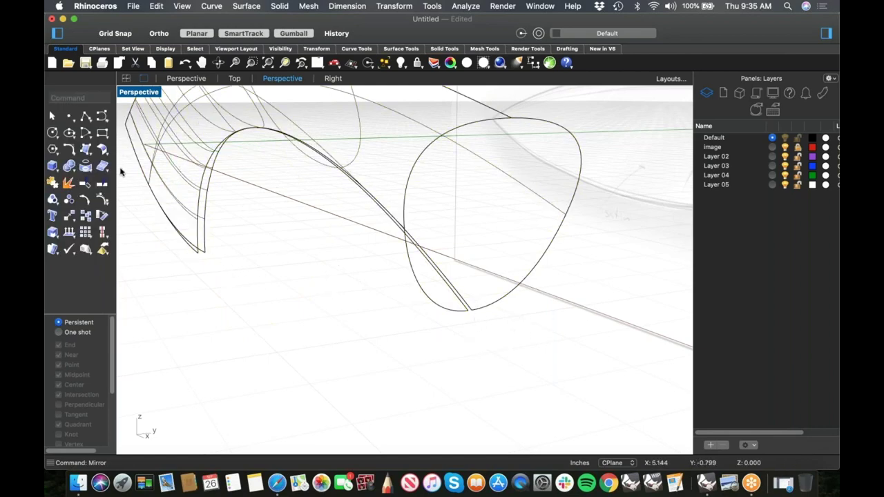
Bridge the gap between the two lower seam edges with a Blend Surface set to Position continuity on both edges
{"action": "left_click", "coordinate": [105, 152]}
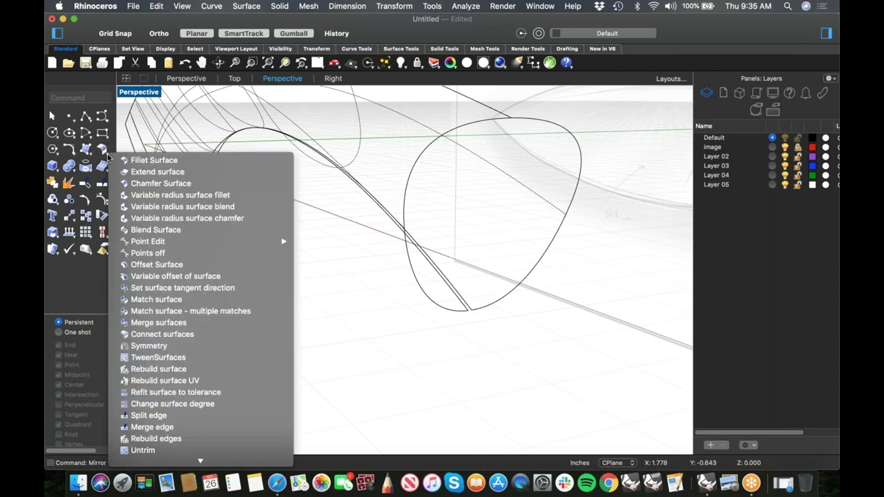
{"action": "left_click", "coordinate": [165, 230]}
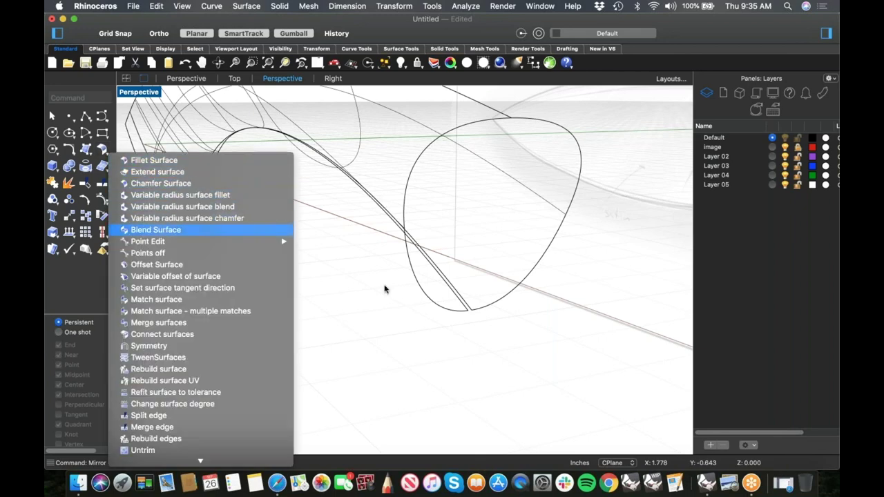
{"action": "left_click", "coordinate": [464, 304]}
{"action": "left_click", "coordinate": [469, 309]}
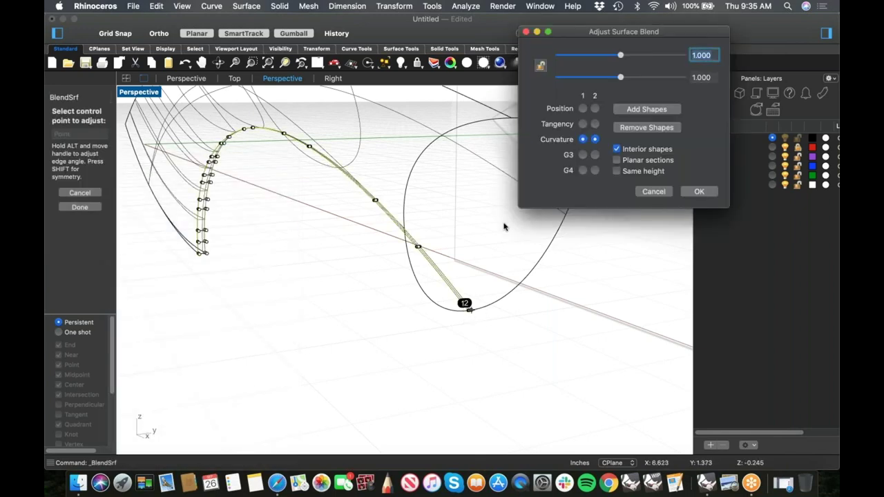
{"action": "left_click", "coordinate": [583, 110]}
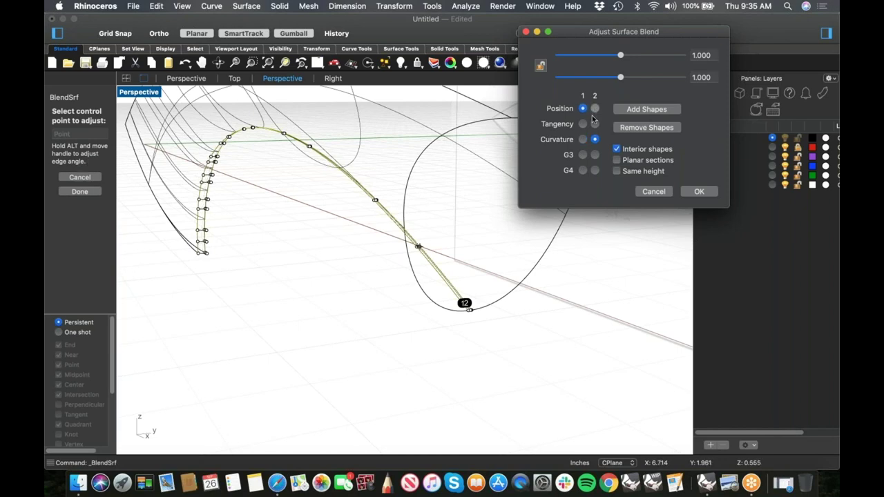
{"action": "right_click_drag", "start_coordinate": [365, 258], "coordinate": [364, 256]}
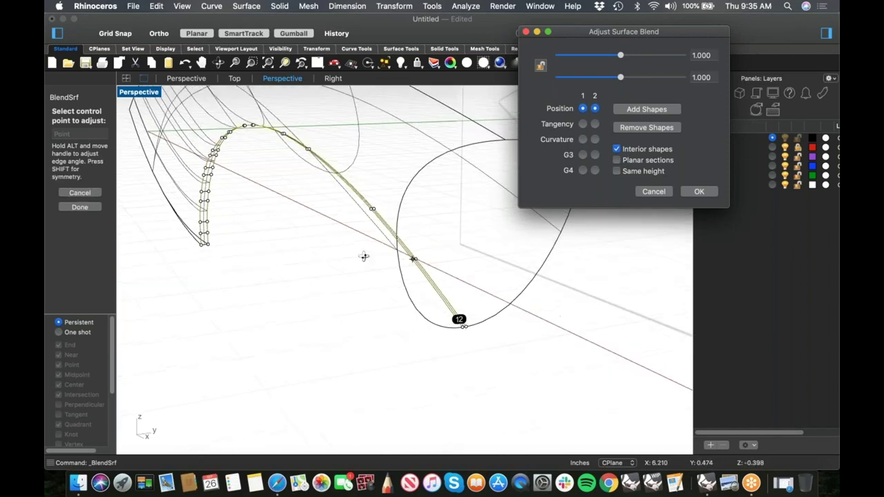
{"action": "left_click", "coordinate": [699, 192]}
Join the two knife halves and the blend strip into one polysurface
{"action": "left_click_drag", "start_coordinate": [482, 306], "coordinate": [454, 347]}
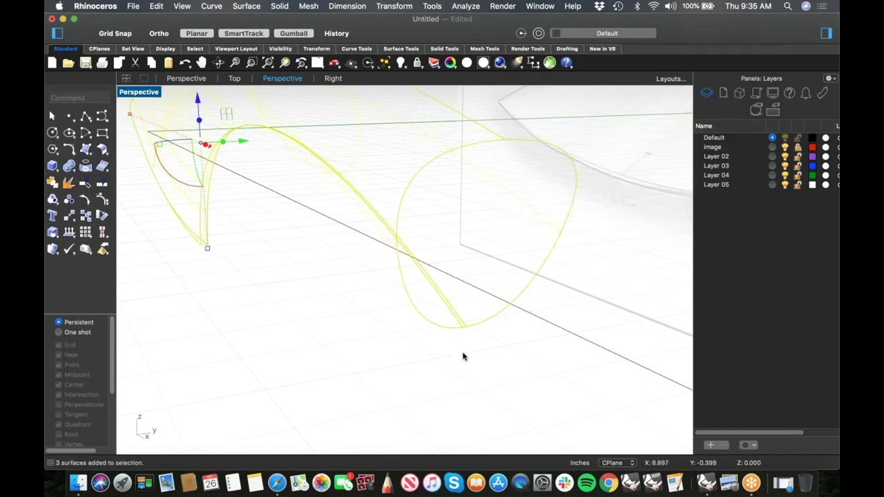
{"action": "key", "text": "super+j"}
{"action": "left_click", "coordinate": [349, 341]}
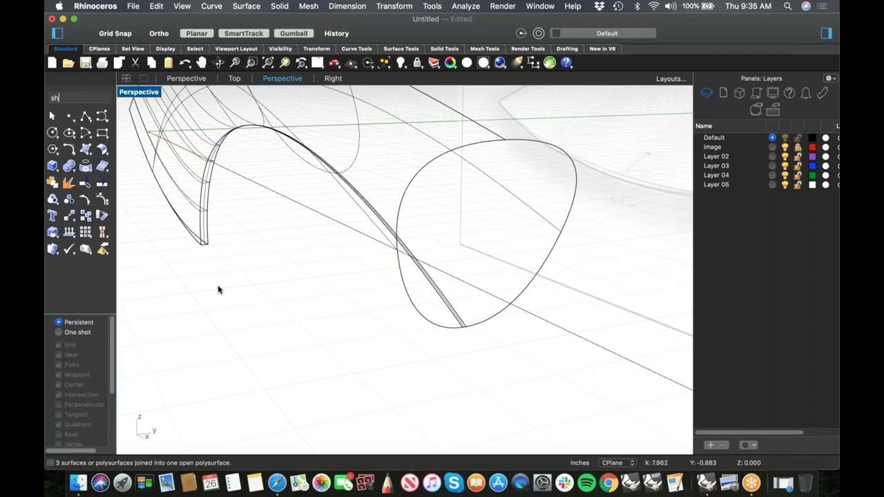
Run ShowEdges on the joined knife polysurface, inspect its naked edges, and close the edge analysis
{"action": "key", "text": "BackSpace"}
{"action": "key", "text": "BackSpace"}
{"action": "type", "text": "oed"}
{"action": "key", "text": "BackSpace"}
{"action": "key", "text": "BackSpace"}
{"action": "type", "text": "e"}
{"action": "key", "text": "BackSpace"}
{"action": "type", "text": "wEdge"}
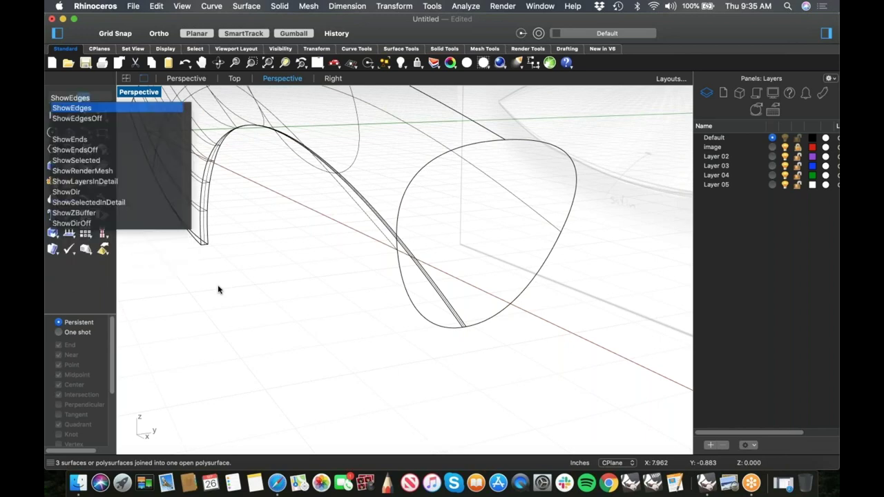
{"action": "key", "text": "Return"}
{"action": "left_click", "coordinate": [462, 320]}
{"action": "scroll", "coordinate": [397, 362], "scroll_direction": "down", "scroll_amount": 3}
{"action": "middle_click", "coordinate": [397, 361]}
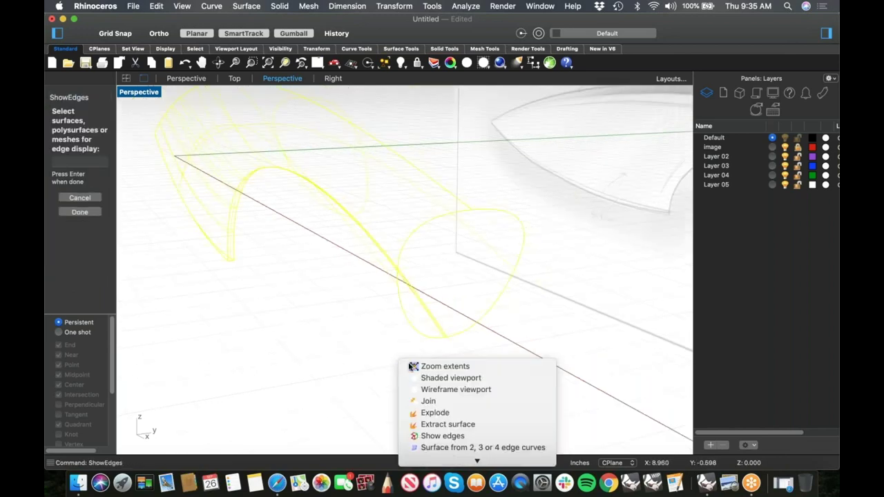
{"action": "left_click", "coordinate": [83, 212]}
{"action": "left_click", "coordinate": [89, 211]}
{"action": "left_click", "coordinate": [372, 328]}
{"action": "scroll", "coordinate": [373, 331], "scroll_direction": "down", "scroll_amount": 5}
{"action": "right_click_drag", "start_coordinate": [373, 331], "coordinate": [457, 318], "text": "shift"}
{"action": "right_click_drag", "start_coordinate": [354, 283], "coordinate": [481, 277]}
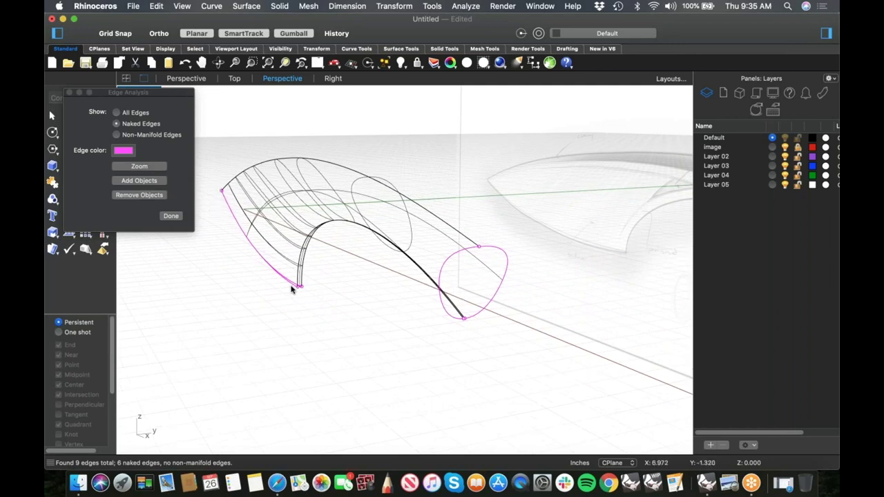
{"action": "left_click", "coordinate": [172, 216]}
Show the hidden construction curves in the Front view and select the outer arc crossing the handle end
{"action": "right_click_drag", "start_coordinate": [324, 311], "coordinate": [350, 330]}
{"action": "key", "text": "ctrl+F2"}
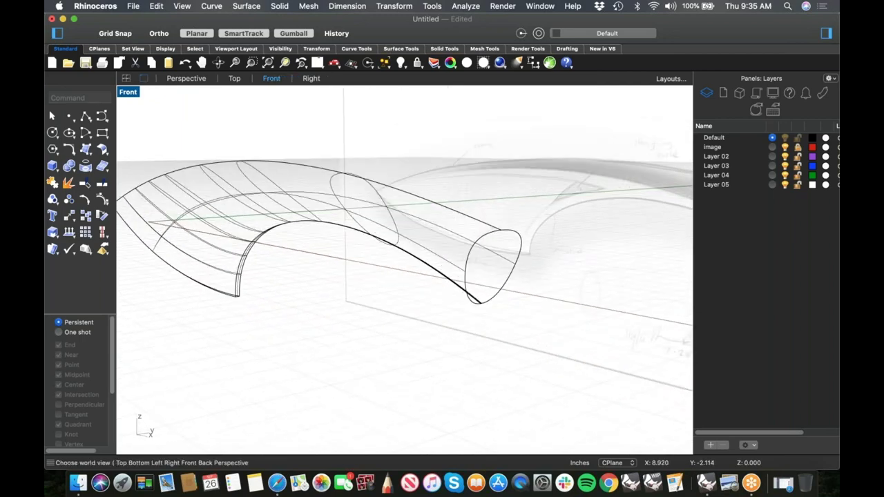
{"action": "right_click_drag", "start_coordinate": [596, 262], "coordinate": [507, 236]}
{"action": "scroll", "coordinate": [509, 209], "scroll_direction": "up", "scroll_amount": 6}
{"action": "right_click_drag", "start_coordinate": [459, 214], "coordinate": [454, 238]}
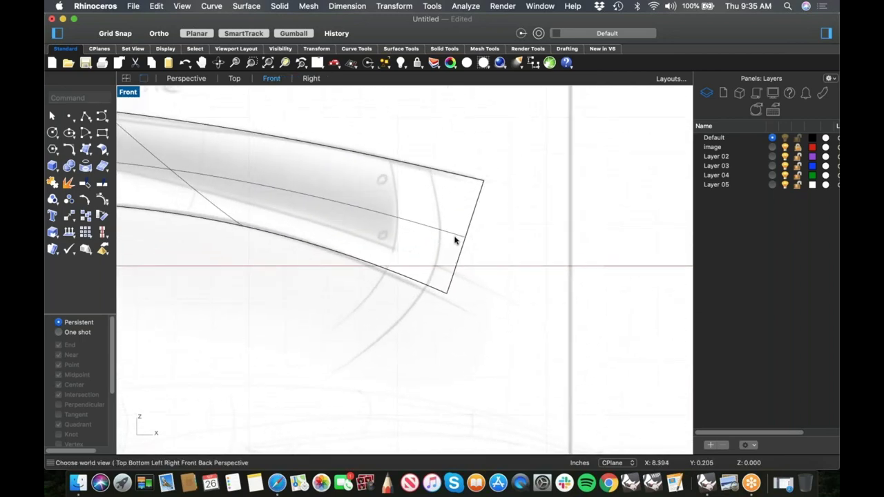
{"action": "type", "text": "v"}
{"action": "key", "text": "Return"}
{"action": "left_click_drag", "start_coordinate": [456, 137], "coordinate": [410, 147]}
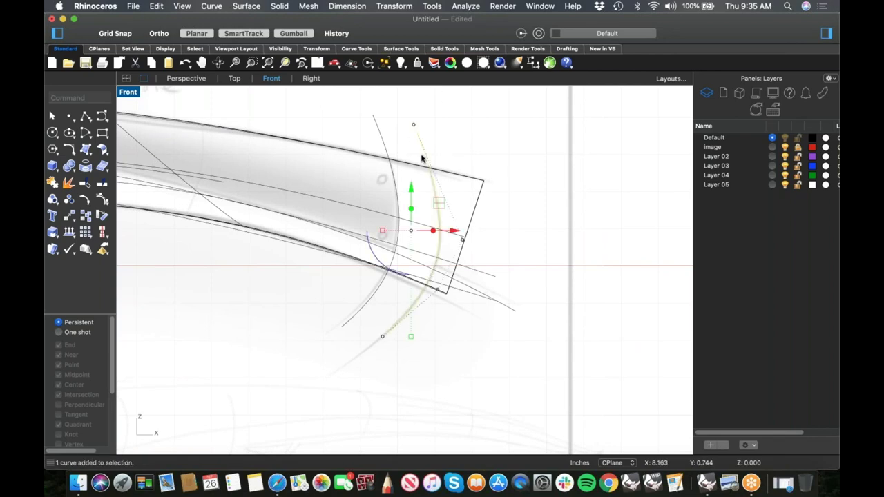
Extrude the selected arc to both sides in a shaded Perspective view, making a cutting surface wider than the handle
{"action": "key", "text": "Return"}
{"action": "right_click_drag", "start_coordinate": [327, 358], "coordinate": [279, 338]}
{"action": "scroll", "coordinate": [363, 279], "scroll_direction": "up", "scroll_amount": 5}
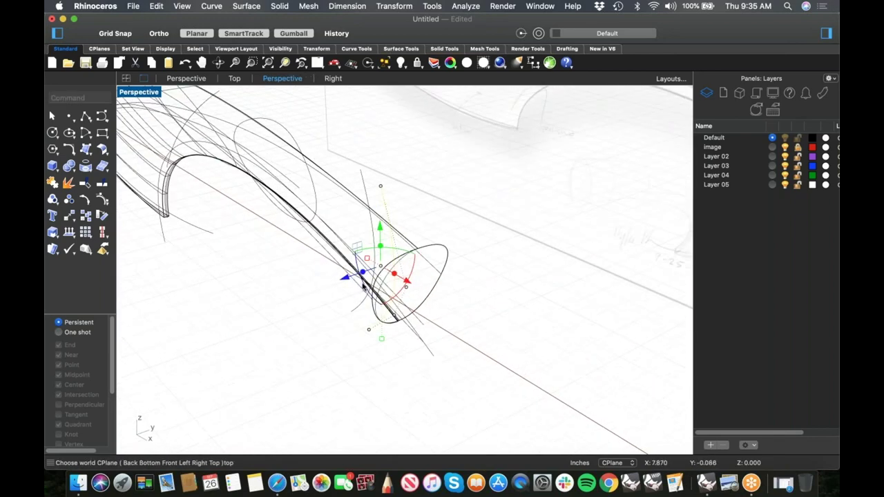
{"action": "left_click_drag", "start_coordinate": [362, 273], "coordinate": [329, 284]}
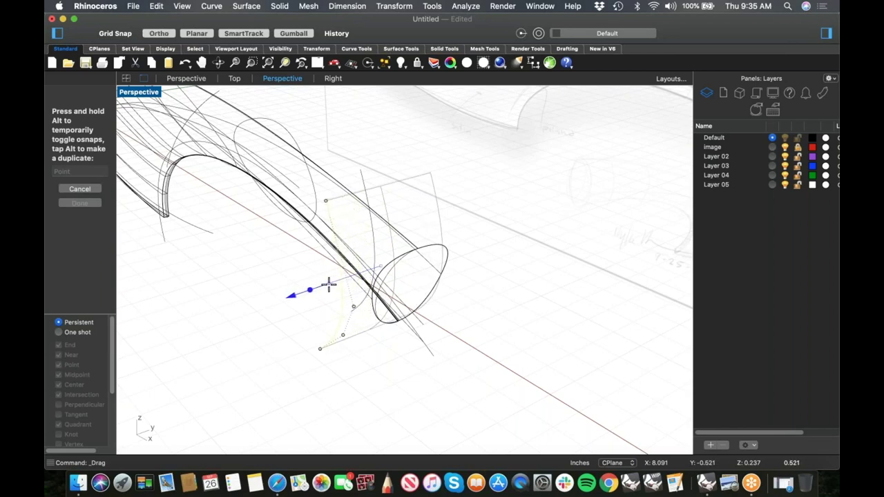
{"action": "left_click_drag", "start_coordinate": [326, 286], "coordinate": [319, 288], "text": "shift"}
{"action": "left_click", "coordinate": [483, 62]}
{"action": "key", "text": "super+z"}
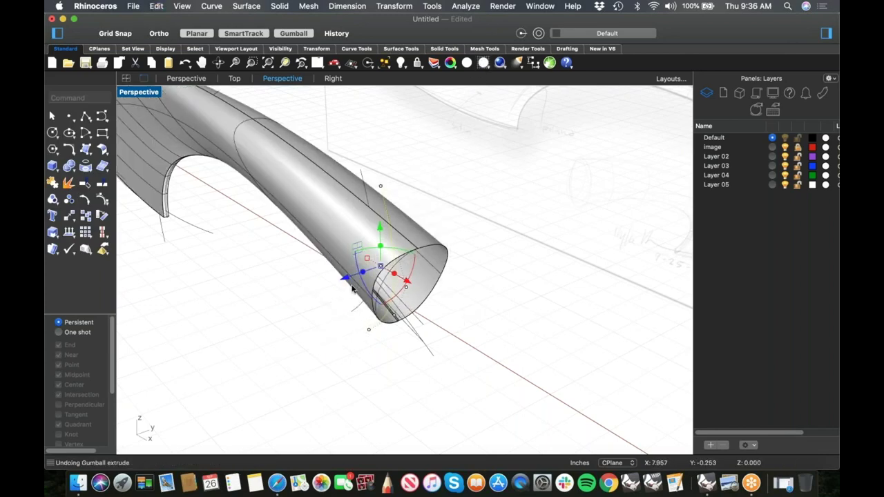
{"action": "left_click_drag", "start_coordinate": [363, 274], "coordinate": [310, 288]}
{"action": "left_click", "coordinate": [412, 361]}
Trim the extruded surface and the knife body against each other, removing the handle stub and the surface area outside the body
{"action": "right_click_drag", "start_coordinate": [412, 361], "coordinate": [368, 334]}
{"action": "left_click", "coordinate": [368, 335]}
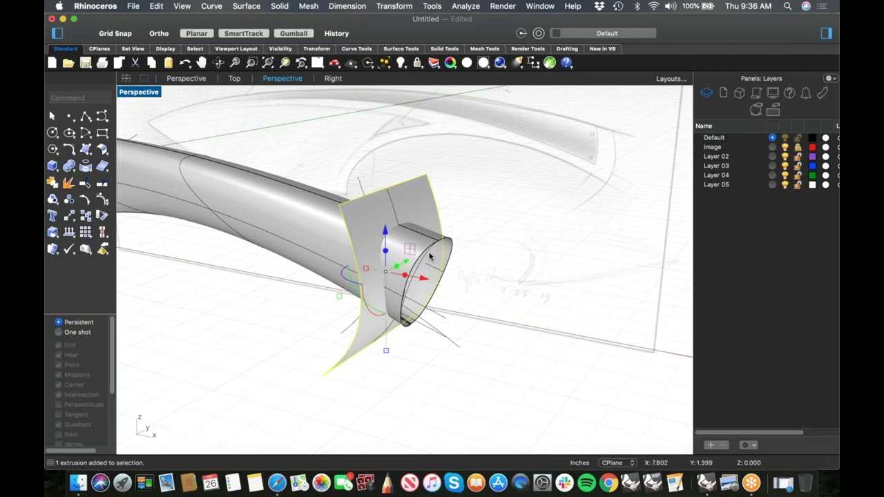
{"action": "left_click", "coordinate": [428, 257], "text": "shift"}
{"action": "type", "text": "trim"}
{"action": "key", "text": "Return"}
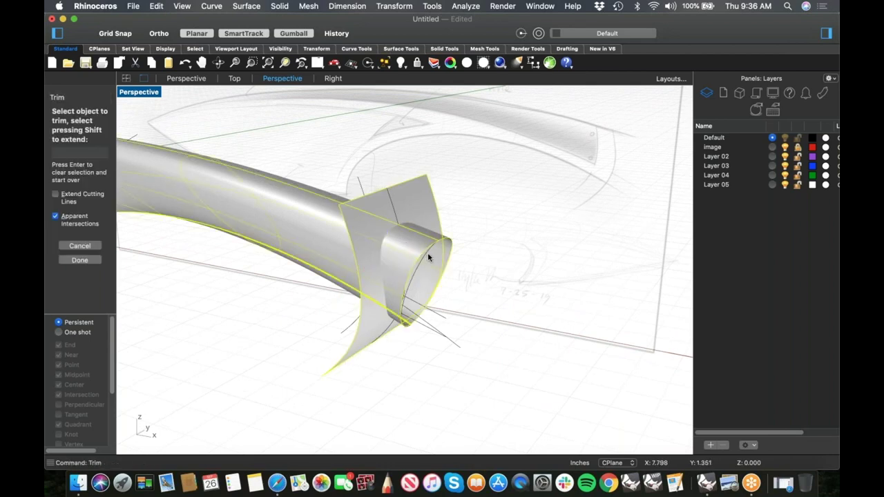
{"action": "left_click", "coordinate": [438, 223]}
{"action": "left_click", "coordinate": [441, 240]}
{"action": "left_click", "coordinate": [442, 238]}
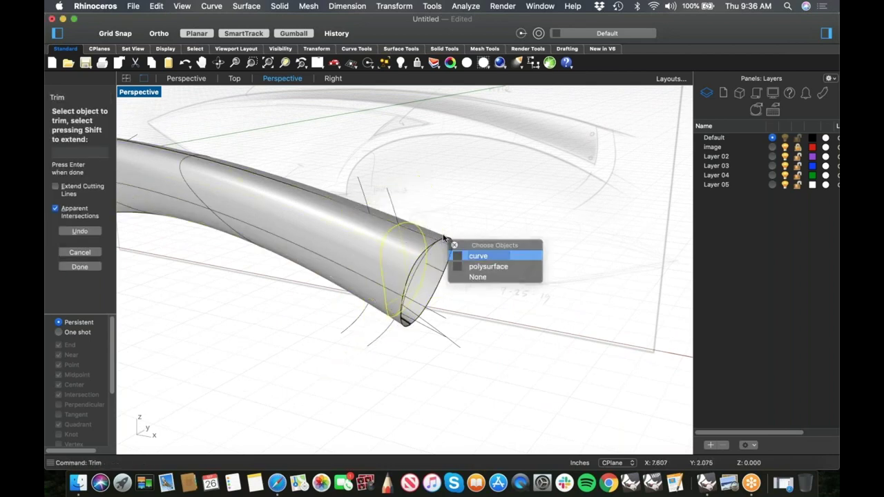
{"action": "key", "text": "Return"}
Join the curved end cap and the knife body into one polysurface
{"action": "left_click", "coordinate": [409, 259]}
{"action": "left_click", "coordinate": [351, 254], "text": "shift"}
{"action": "key", "text": "super+j"}
{"action": "left_click", "coordinate": [312, 366]}
Switch to the Front view and display the knife in wireframe over the sketch
{"action": "scroll", "coordinate": [323, 358], "scroll_direction": "down", "scroll_amount": 5}
{"action": "right_click_drag", "start_coordinate": [326, 357], "coordinate": [500, 337]}
{"action": "right_click_drag", "start_coordinate": [421, 323], "coordinate": [468, 274]}
{"action": "type", "text": "f"}
{"action": "key", "text": "Return"}
{"action": "scroll", "coordinate": [420, 322], "scroll_direction": "down", "scroll_amount": 4}
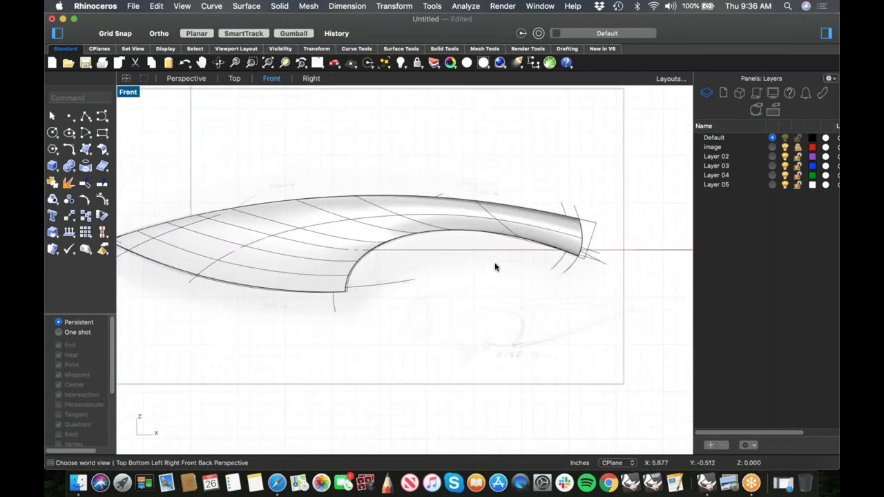
{"action": "middle_click", "coordinate": [470, 261]}
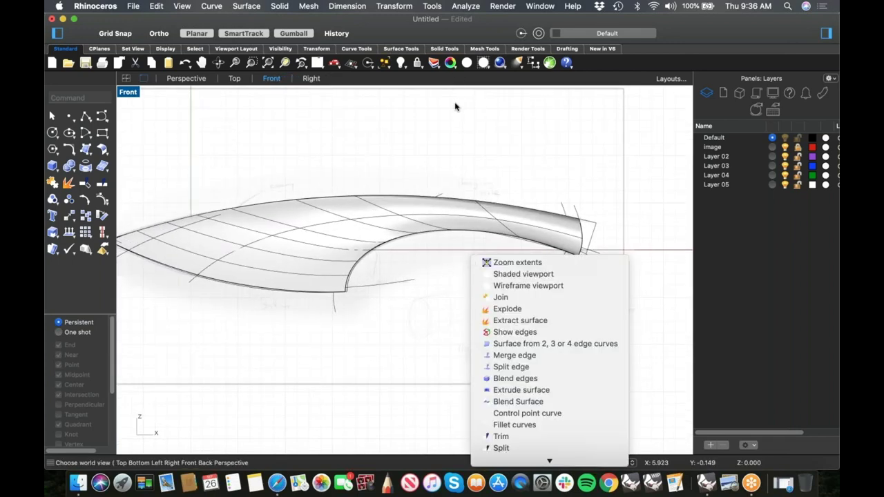
{"action": "left_click", "coordinate": [483, 62]}
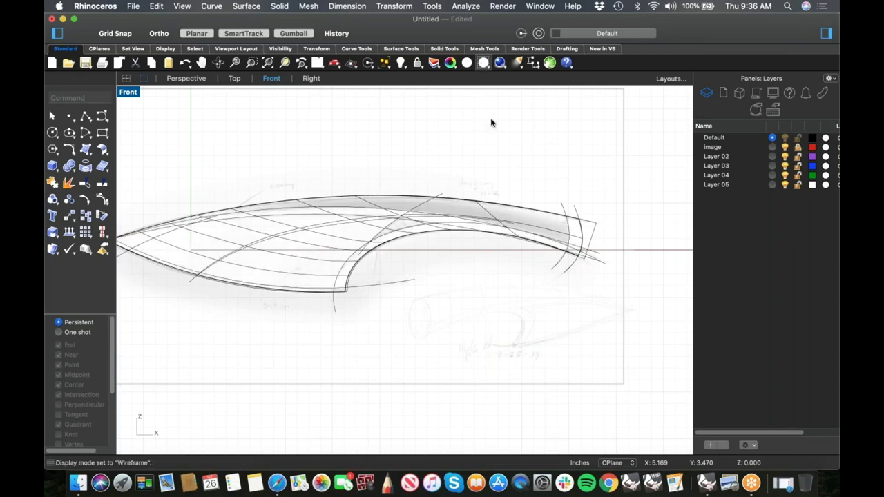
{"action": "scroll", "coordinate": [569, 246], "scroll_direction": "up", "scroll_amount": 7}
{"action": "left_click", "coordinate": [630, 266]}
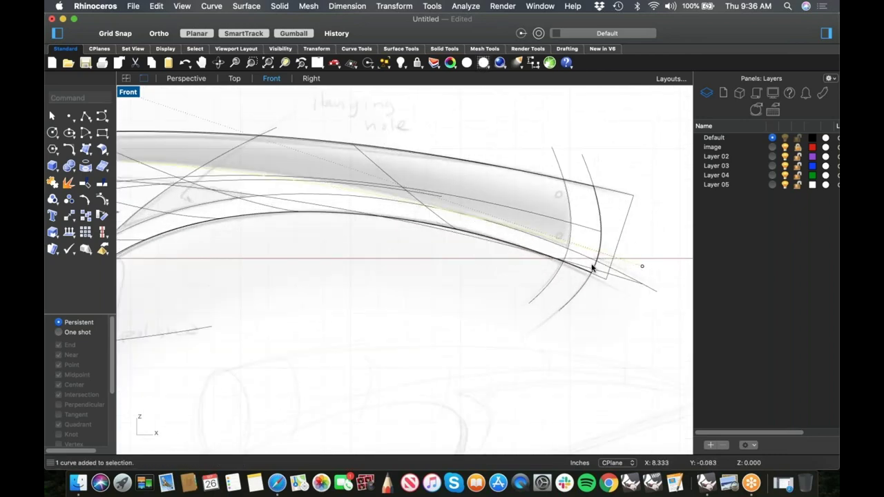
{"action": "scroll", "coordinate": [583, 267], "scroll_direction": "down", "scroll_amount": 7}
{"action": "right_click_drag", "start_coordinate": [558, 275], "coordinate": [558, 263]}
{"action": "left_click", "coordinate": [510, 270]}
{"action": "scroll", "coordinate": [556, 258], "scroll_direction": "up", "scroll_amount": 7}
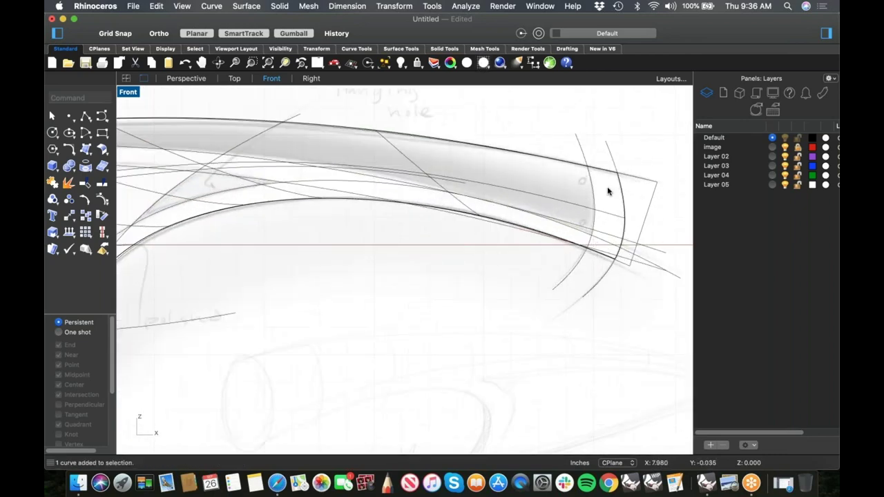
{"action": "left_click_drag", "start_coordinate": [588, 143], "coordinate": [565, 148]}
{"action": "right_click_drag", "start_coordinate": [560, 219], "coordinate": [482, 226]}
{"action": "left_click", "coordinate": [578, 218]}
{"action": "left_click", "coordinate": [533, 222]}
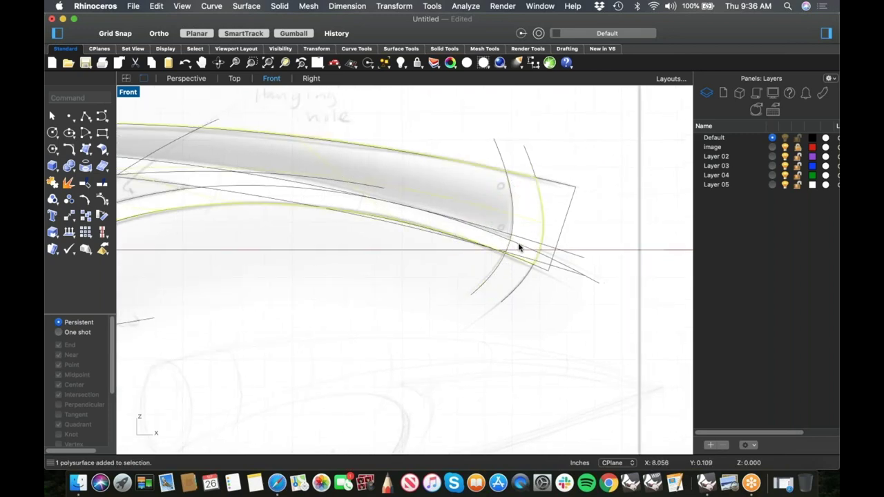
{"action": "left_click", "coordinate": [451, 268]}
Trim the inner arc near the handle end and the long lower inset curve to each other, removing their tails past the crossing
{"action": "scroll", "coordinate": [513, 248], "scroll_direction": "up", "scroll_amount": 4}
{"action": "left_click", "coordinate": [520, 242]}
{"action": "left_click", "coordinate": [508, 246], "text": "shift"}
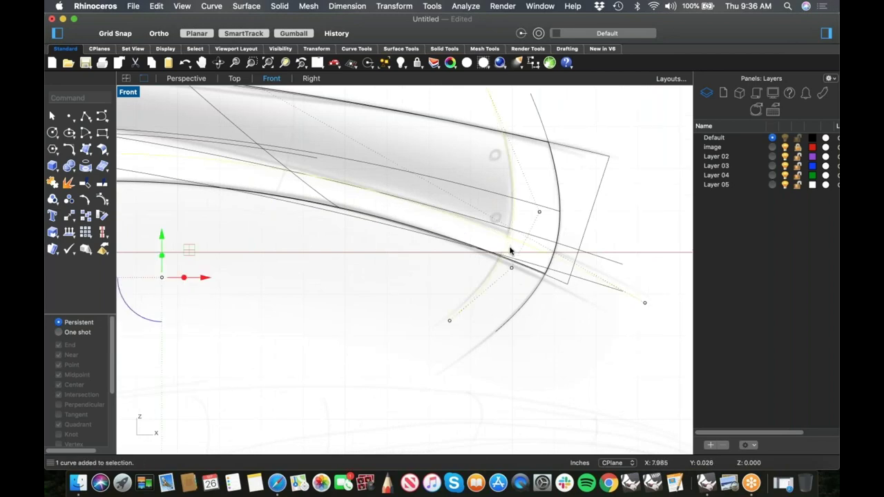
{"action": "key", "text": "Return"}
{"action": "left_click", "coordinate": [511, 252]}
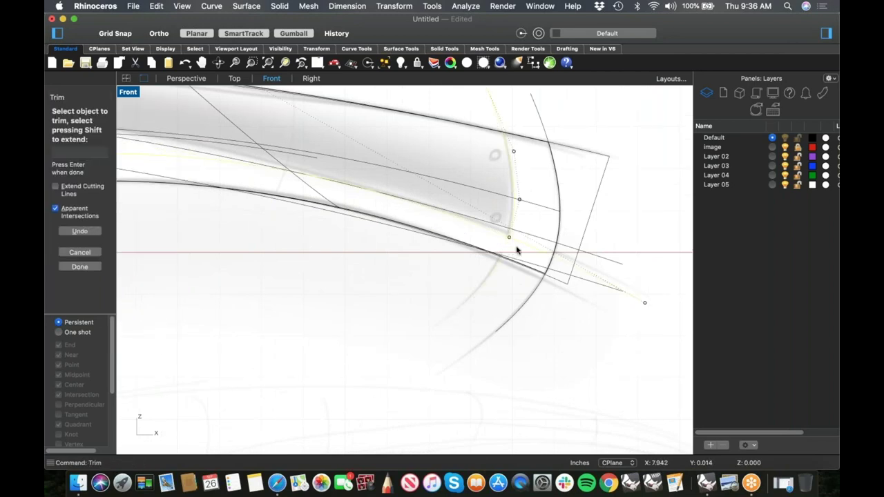
{"action": "scroll", "coordinate": [507, 264], "scroll_direction": "down", "scroll_amount": 6}
{"action": "key", "text": "Return"}
Select the trimmed inner arc together with the long lower inset curve
{"action": "left_click", "coordinate": [496, 178]}
{"action": "left_click", "coordinate": [492, 246]}
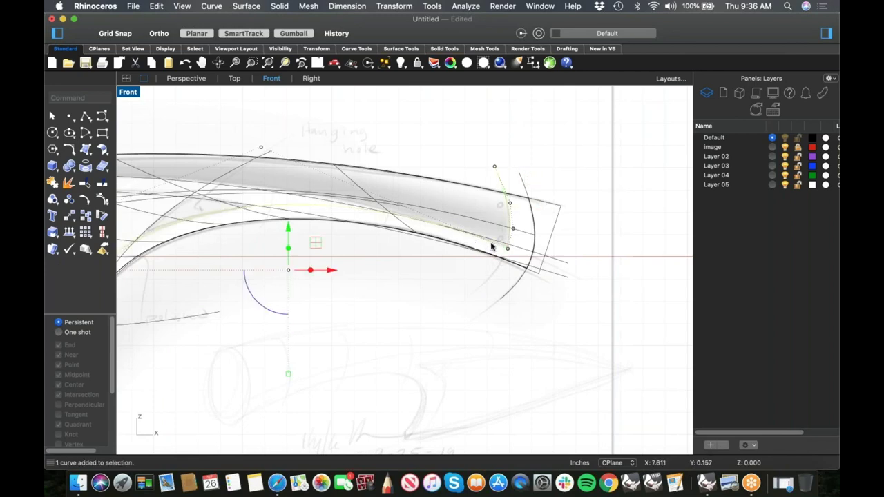
Undo the last trim of the short end arc and the long curve beneath the shaded ebony band
{"action": "key", "text": "Return"}
{"action": "scroll", "coordinate": [437, 291], "scroll_direction": "down", "scroll_amount": 8}
{"action": "right_click_drag", "start_coordinate": [394, 338], "coordinate": [444, 330]}
{"action": "left_click", "coordinate": [435, 277]}
{"action": "scroll", "coordinate": [445, 262], "scroll_direction": "up", "scroll_amount": 3}
{"action": "left_click", "coordinate": [542, 261]}
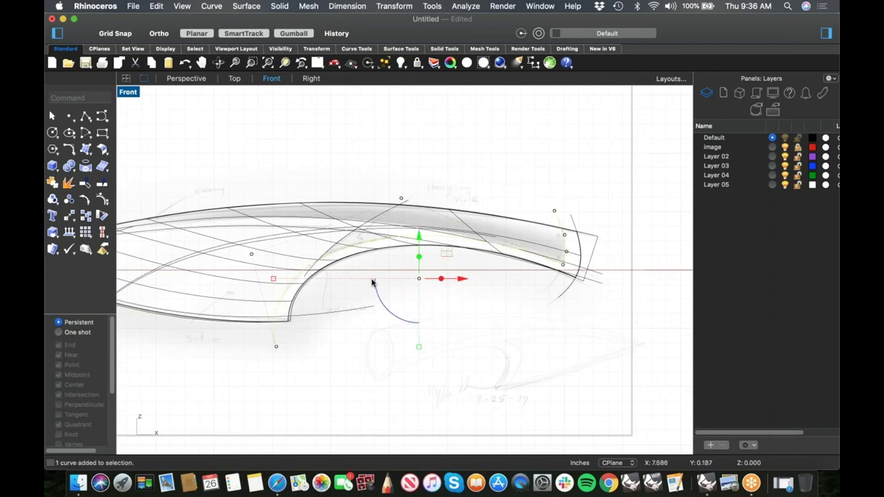
{"action": "left_click", "coordinate": [406, 298]}
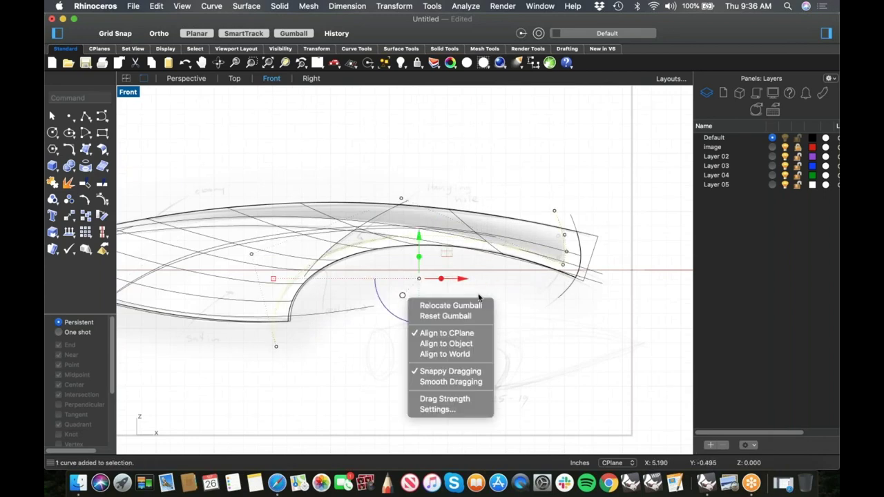
{"action": "left_click", "coordinate": [504, 285]}
{"action": "scroll", "coordinate": [570, 265], "scroll_direction": "up", "scroll_amount": 8}
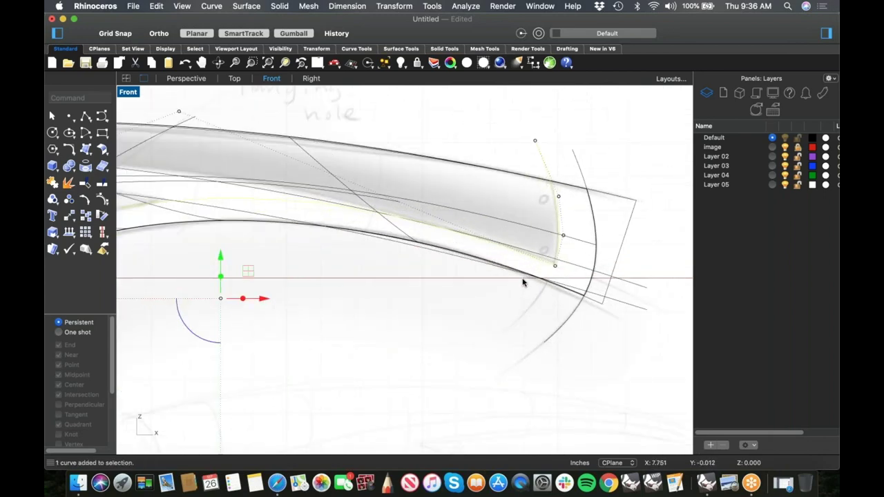
{"action": "right_click_drag", "start_coordinate": [416, 274], "coordinate": [416, 295]}
{"action": "key", "text": "super+z"}
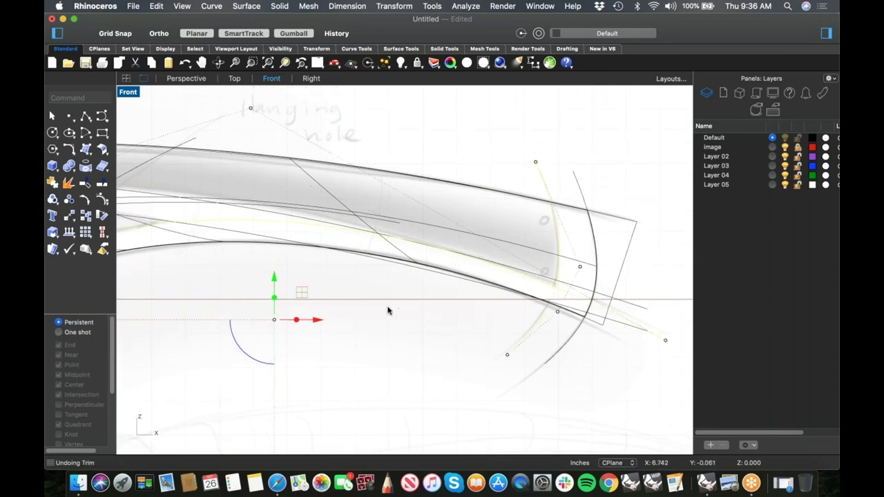
Trim the short end arc and the long curve along the ebony band's lower edge back to their crossing
{"action": "left_click", "coordinate": [388, 310]}
{"action": "left_click", "coordinate": [548, 279]}
{"action": "left_click", "coordinate": [551, 302], "text": "shift"}
{"action": "left_click", "coordinate": [551, 296], "text": "shift"}
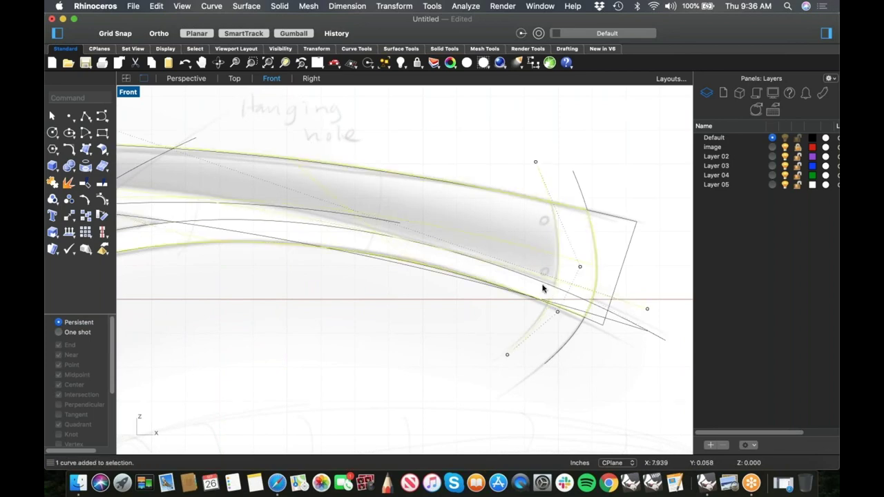
{"action": "left_click", "coordinate": [526, 278], "text": "super"}
{"action": "type", "text": "trim"}
{"action": "key", "text": "Return"}
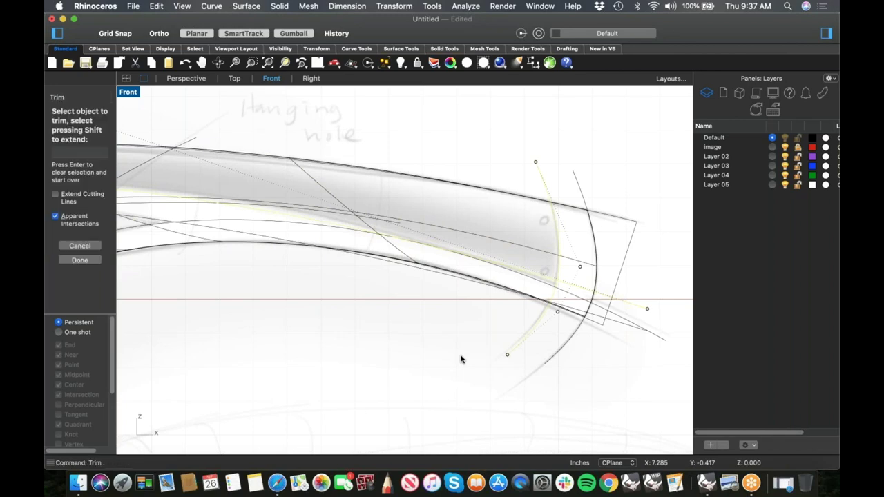
{"action": "left_click", "coordinate": [527, 333]}
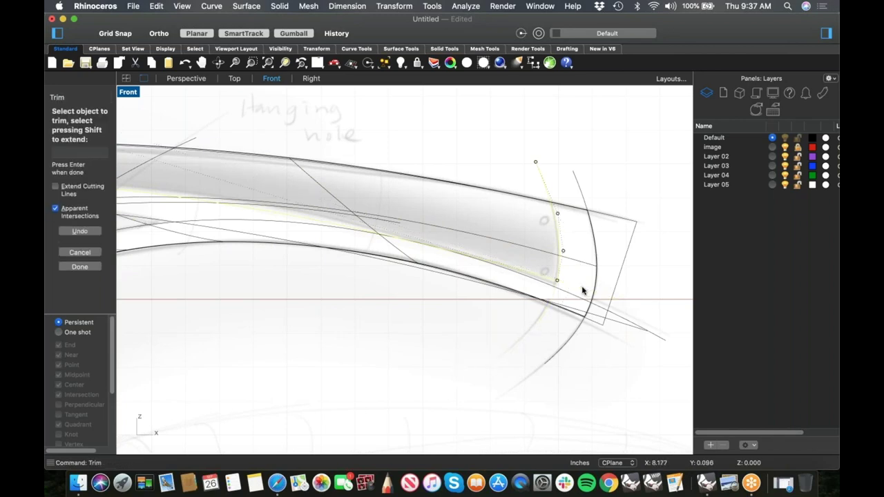
{"action": "key", "text": "Return"}
{"action": "key", "text": "Escape"}
Join the trimmed end arc with the long curve along the ebony band's lower edge
{"action": "left_click", "coordinate": [557, 270]}
{"action": "left_click", "coordinate": [548, 279]}
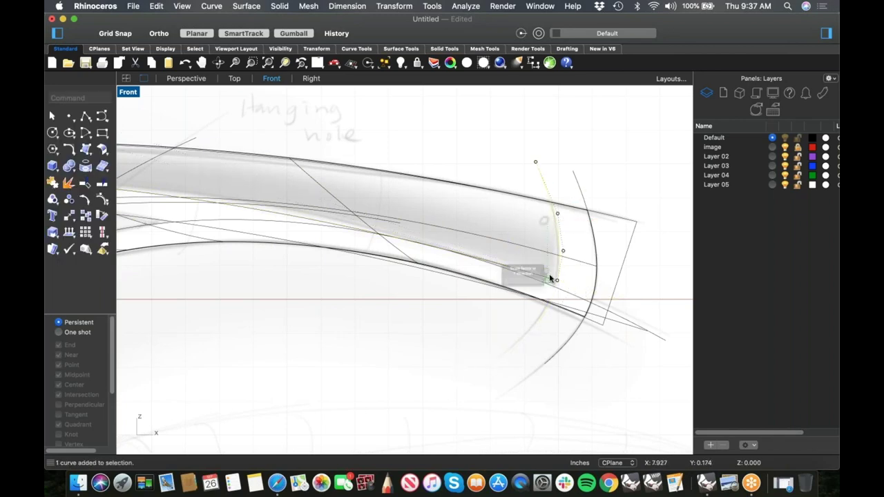
{"action": "left_click", "coordinate": [521, 245]}
{"action": "left_click", "coordinate": [504, 230]}
{"action": "left_click", "coordinate": [458, 144]}
{"action": "left_click", "coordinate": [546, 188]}
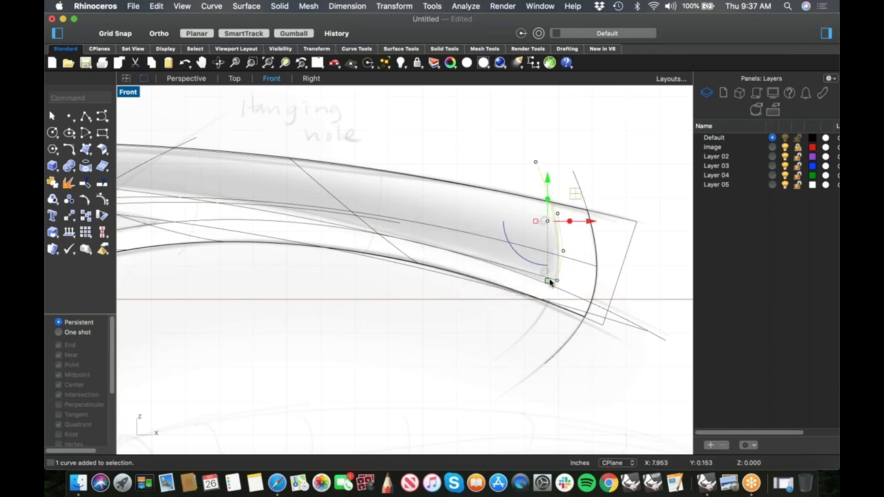
{"action": "left_click", "coordinate": [555, 281], "text": "shift"}
{"action": "left_click", "coordinate": [548, 277], "text": "shift"}
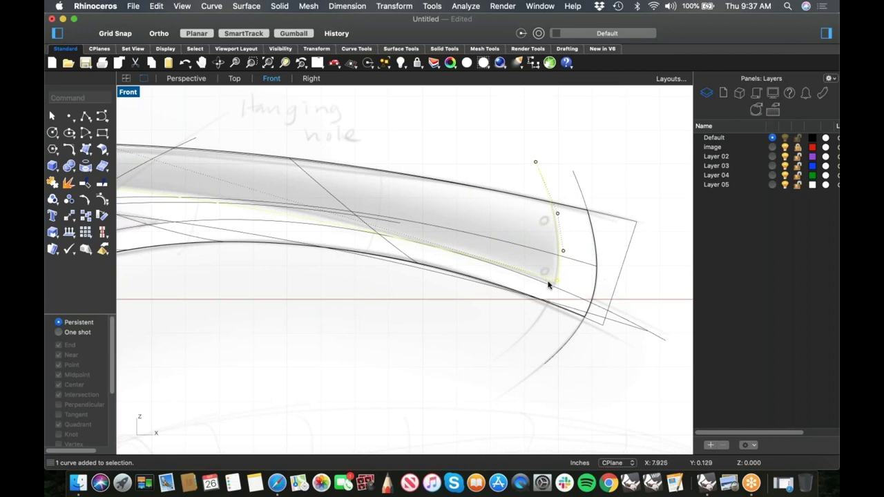
{"action": "key", "text": "super+j"}
Check how the joined curve meets the body outline at the pointed tip and along its length
{"action": "scroll", "coordinate": [371, 353], "scroll_direction": "down", "scroll_amount": 6}
{"action": "right_click_drag", "start_coordinate": [372, 352], "coordinate": [495, 294]}
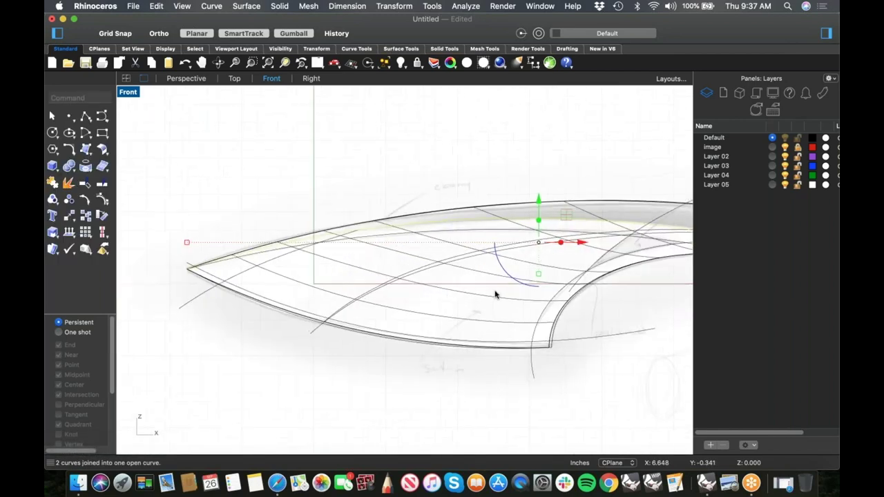
{"action": "scroll", "coordinate": [209, 264], "scroll_direction": "up", "scroll_amount": 14}
{"action": "right_click_drag", "start_coordinate": [217, 290], "coordinate": [288, 288]}
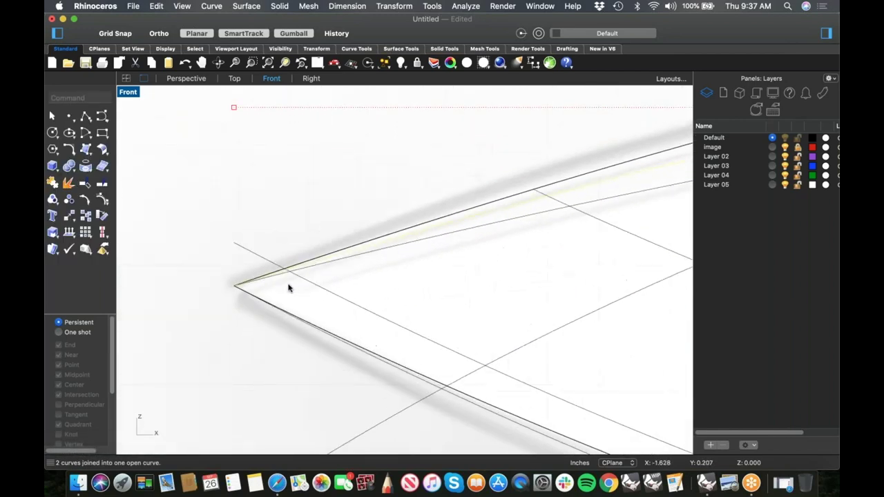
{"action": "scroll", "coordinate": [280, 289], "scroll_direction": "up", "scroll_amount": 7}
{"action": "scroll", "coordinate": [189, 284], "scroll_direction": "up", "scroll_amount": 12}
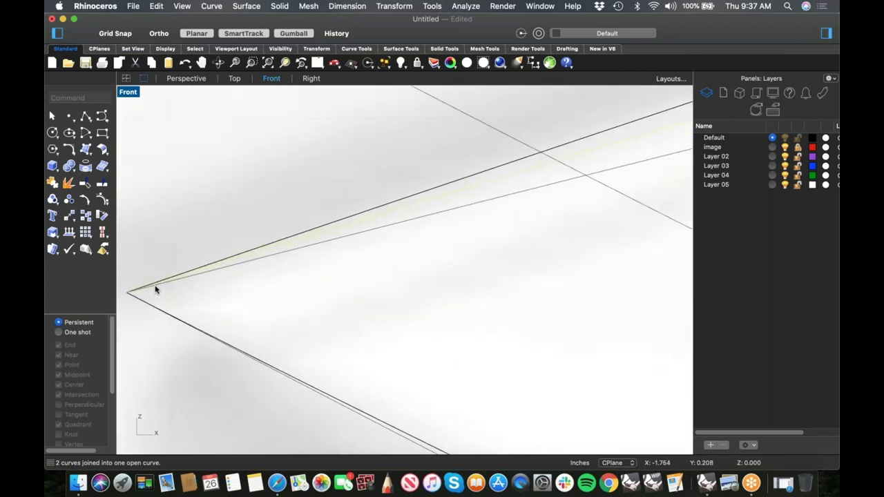
{"action": "scroll", "coordinate": [157, 286], "scroll_direction": "down", "scroll_amount": 10}
{"action": "scroll", "coordinate": [166, 286], "scroll_direction": "down", "scroll_amount": 20}
{"action": "right_click_drag", "start_coordinate": [477, 277], "coordinate": [345, 275]}
{"action": "left_click", "coordinate": [541, 325]}
{"action": "right_click_drag", "start_coordinate": [566, 325], "coordinate": [510, 323]}
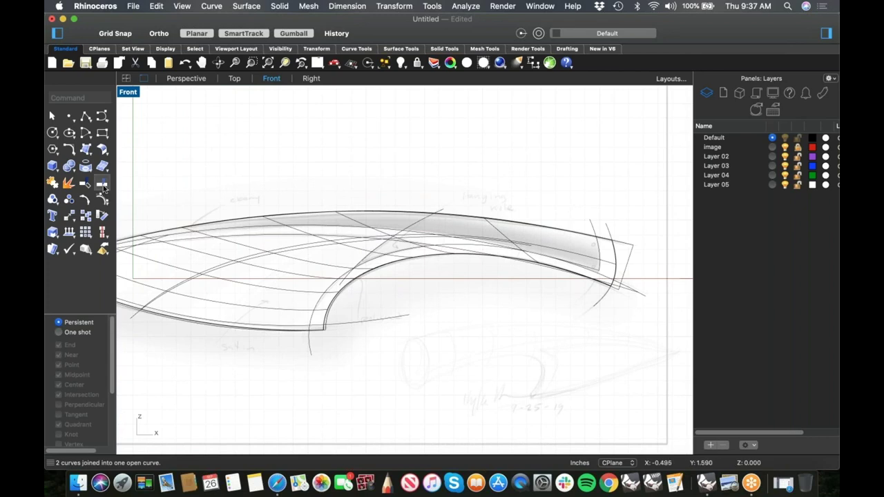
Split the body polysurface with the joined curve and select the ebony band piece to check the separation
{"action": "left_click", "coordinate": [103, 185]}
{"action": "left_click", "coordinate": [602, 261]}
{"action": "key", "text": "Return"}
{"action": "left_click", "coordinate": [590, 224]}
{"action": "key", "text": "Return"}
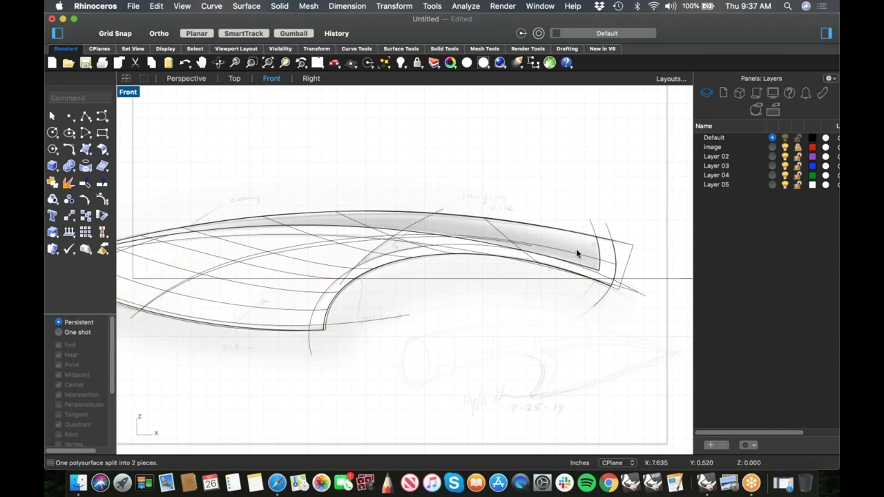
{"action": "left_click", "coordinate": [575, 259]}
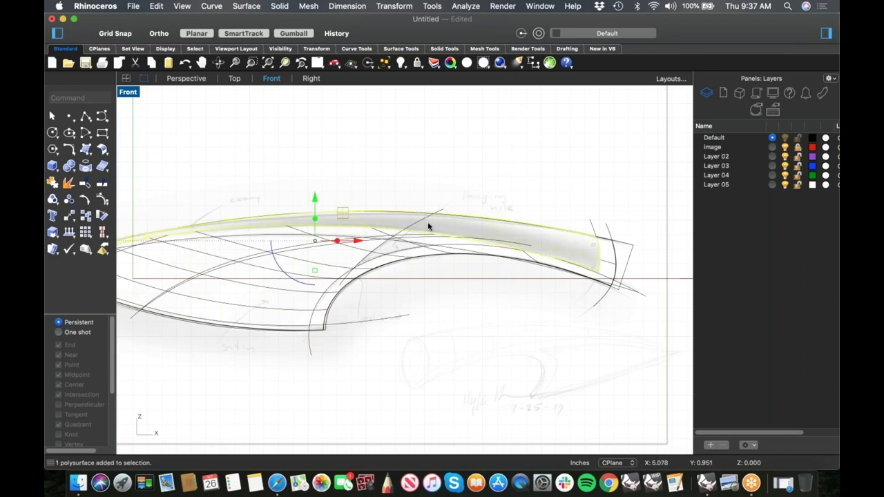
{"action": "scroll", "coordinate": [428, 223], "scroll_direction": "down", "scroll_amount": 3}
{"action": "scroll", "coordinate": [494, 273], "scroll_direction": "up", "scroll_amount": 4}
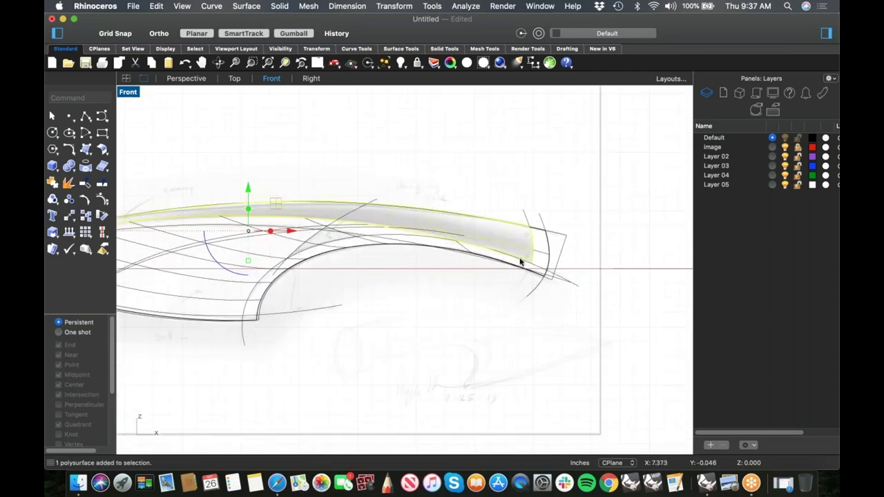
{"action": "left_click", "coordinate": [405, 279]}
{"action": "right_click_drag", "start_coordinate": [396, 285], "coordinate": [405, 262]}
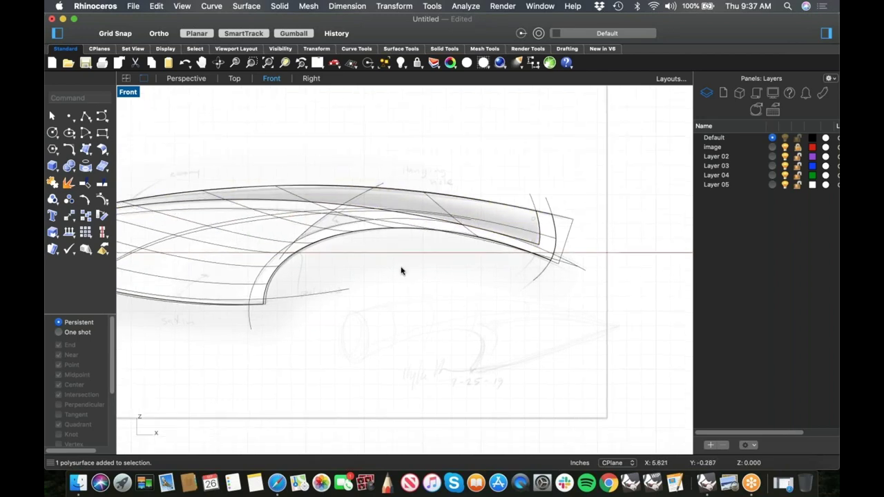
{"action": "scroll", "coordinate": [356, 223], "scroll_direction": "up", "scroll_amount": 3}
{"action": "left_click", "coordinate": [362, 210]}
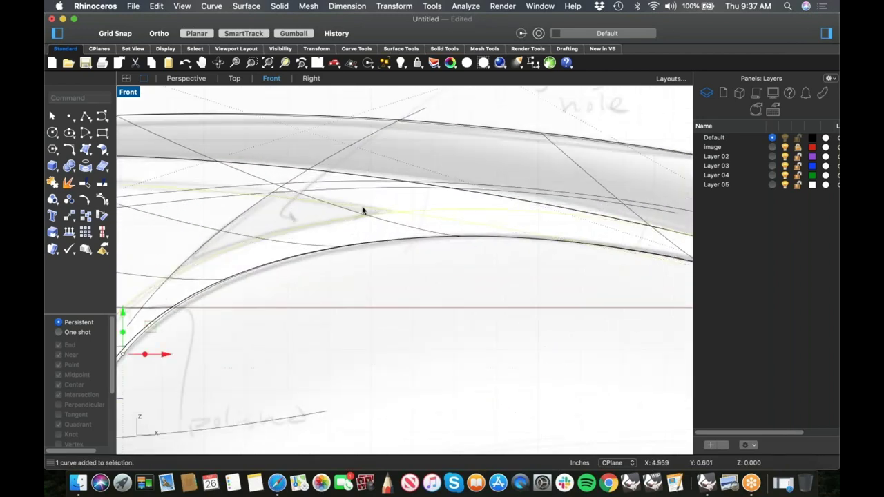
{"action": "left_click", "coordinate": [252, 206], "text": "shift"}
{"action": "right_click_drag", "start_coordinate": [287, 221], "coordinate": [338, 234]}
{"action": "type", "text": "trim"}
{"action": "key", "text": "Return"}
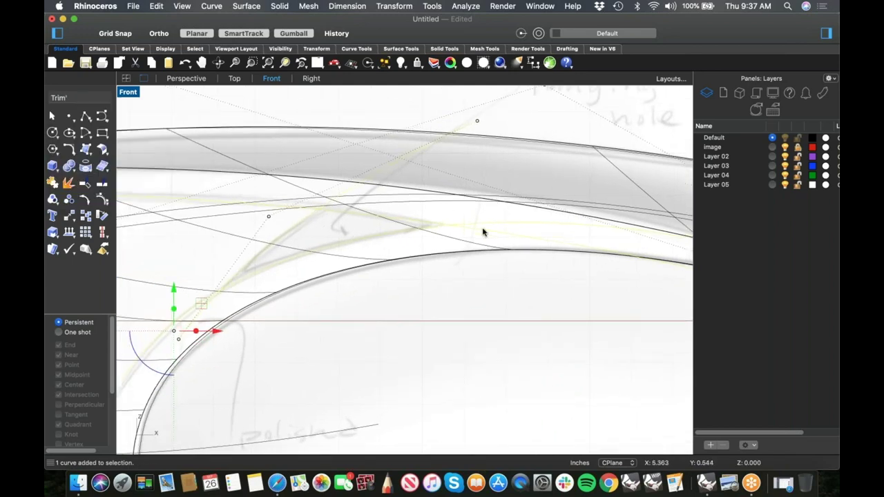
{"action": "left_click", "coordinate": [480, 233]}
{"action": "key", "text": "Escape"}
{"action": "type", "text": "'"}
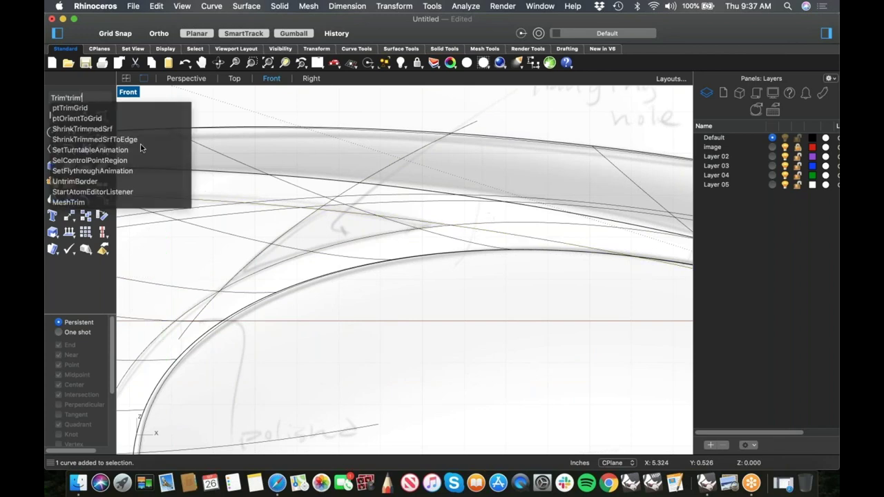
{"action": "key", "text": "Escape"}
Trim the overhanging ends of the upper curve, lower arc and diagonal around the small shaded triangle
{"action": "type", "text": "Trim"}
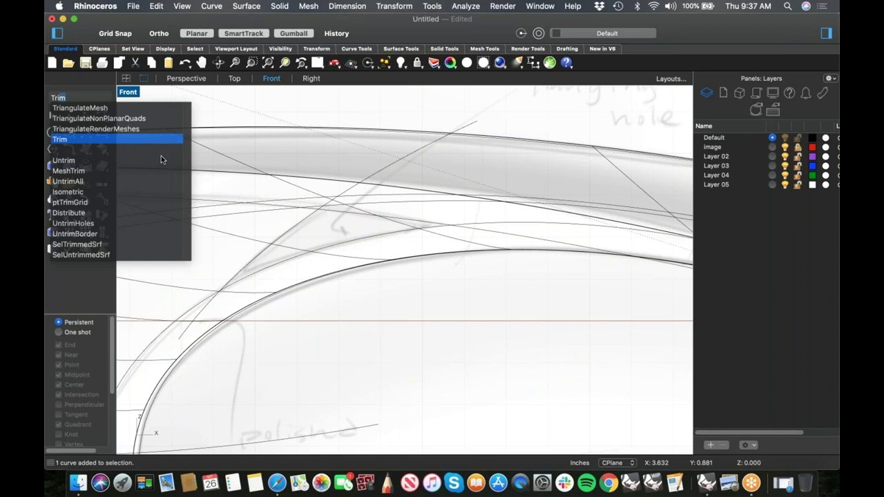
{"action": "key", "text": "Return"}
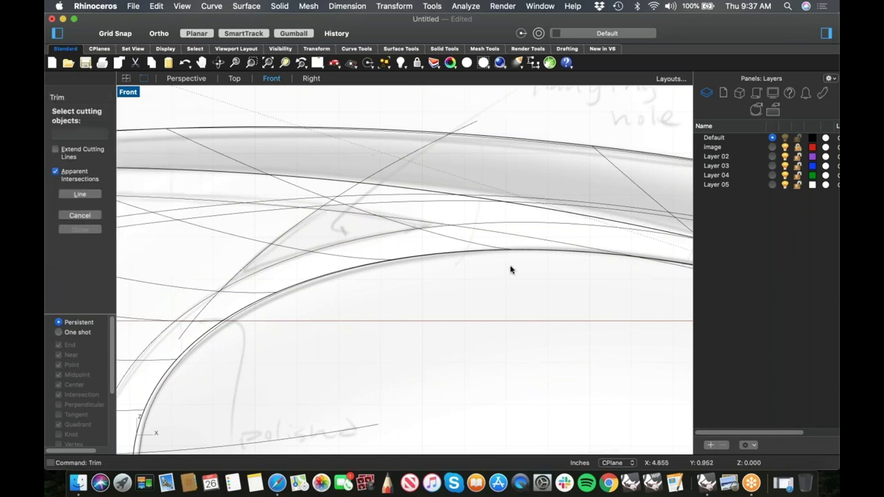
{"action": "left_click", "coordinate": [417, 218]}
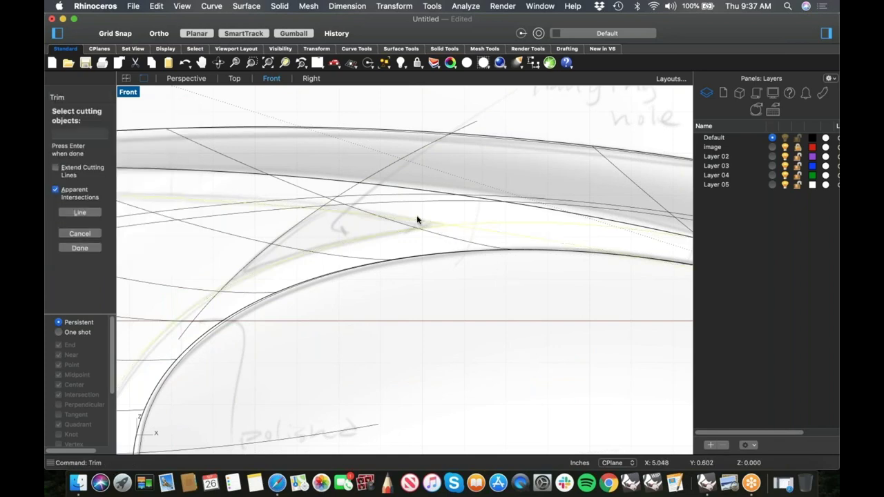
{"action": "left_click", "coordinate": [343, 194]}
{"action": "key", "text": "Return"}
{"action": "left_click", "coordinate": [479, 229]}
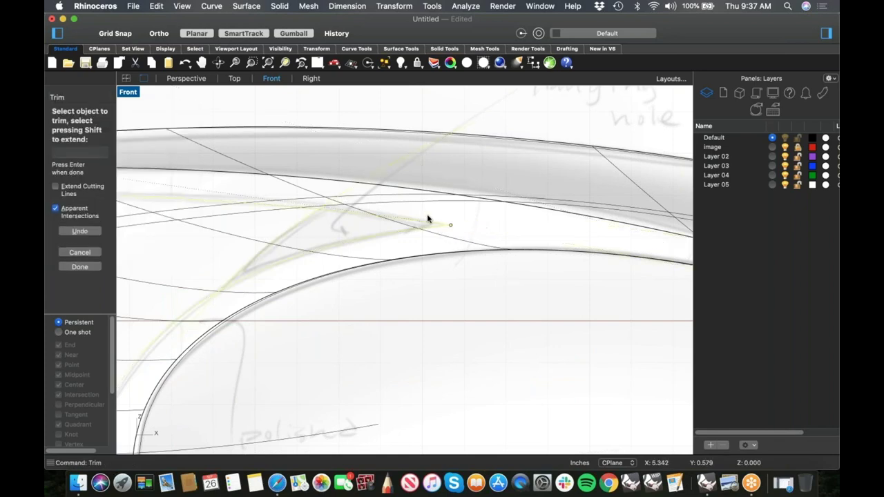
{"action": "scroll", "coordinate": [287, 257], "scroll_direction": "down", "scroll_amount": 6}
{"action": "right_click_drag", "start_coordinate": [299, 267], "coordinate": [376, 243]}
{"action": "key", "text": "Return"}
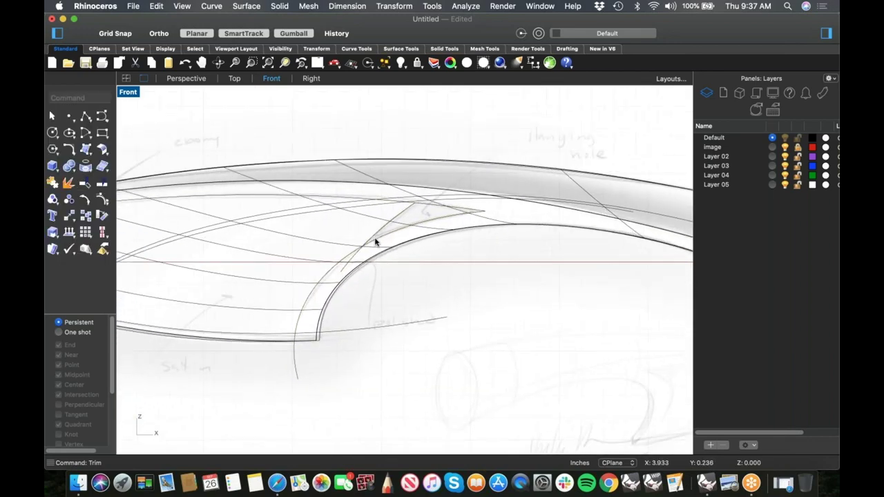
Trim off the diagonal's lower end where it extends past the inner arc below the shaded triangle
{"action": "scroll", "coordinate": [374, 240], "scroll_direction": "up", "scroll_amount": 4}
{"action": "left_click", "coordinate": [374, 239]}
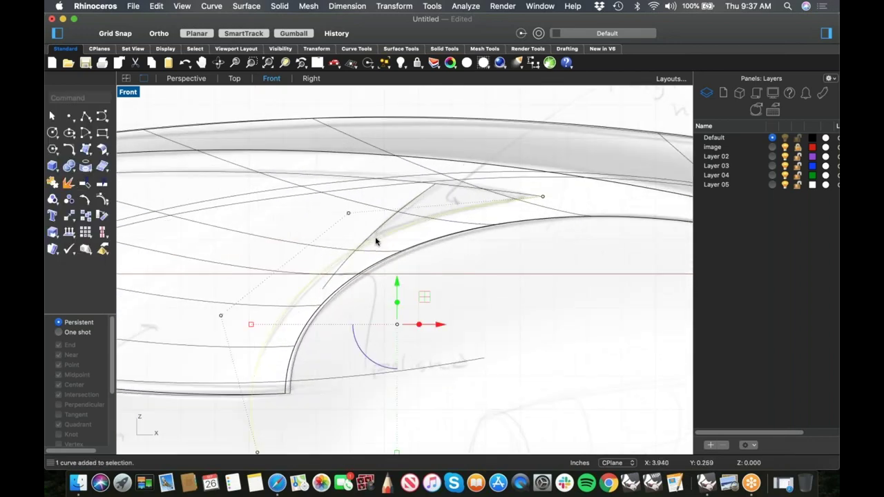
{"action": "right_click", "coordinate": [389, 277]}
{"action": "left_click", "coordinate": [369, 279]}
{"action": "right_click", "coordinate": [383, 265]}
{"action": "left_click", "coordinate": [439, 192]}
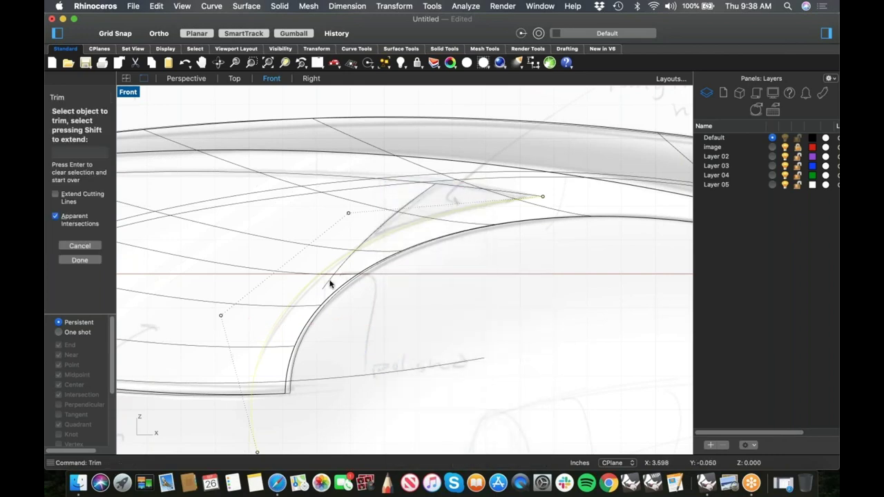
{"action": "key", "text": "Escape"}
{"action": "key", "text": "Escape"}
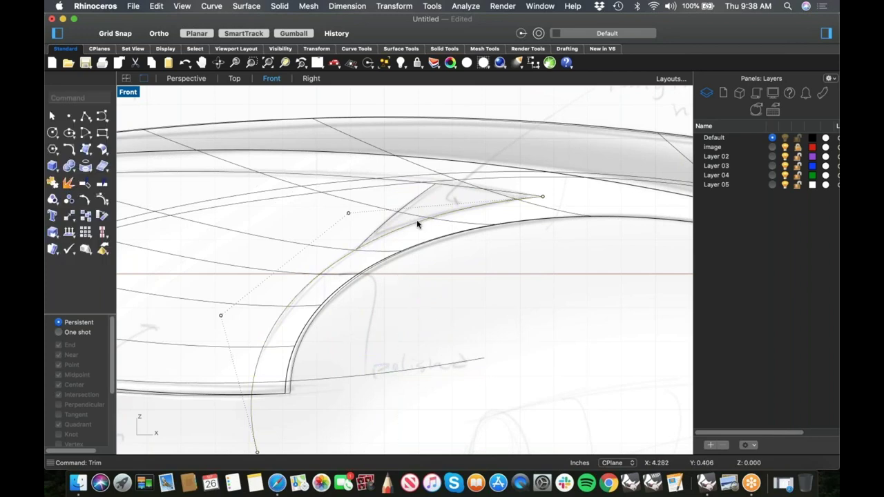
Select the upper curve, diagonal and inner arc together and inspect them from the triangle to the pointed tip
{"action": "left_click", "coordinate": [398, 229]}
{"action": "left_click", "coordinate": [410, 203], "text": "shift"}
{"action": "left_click", "coordinate": [415, 180], "text": "shift"}
{"action": "right_click_drag", "start_coordinate": [413, 215], "coordinate": [420, 234]}
{"action": "scroll", "coordinate": [467, 236], "scroll_direction": "down", "scroll_amount": 4}
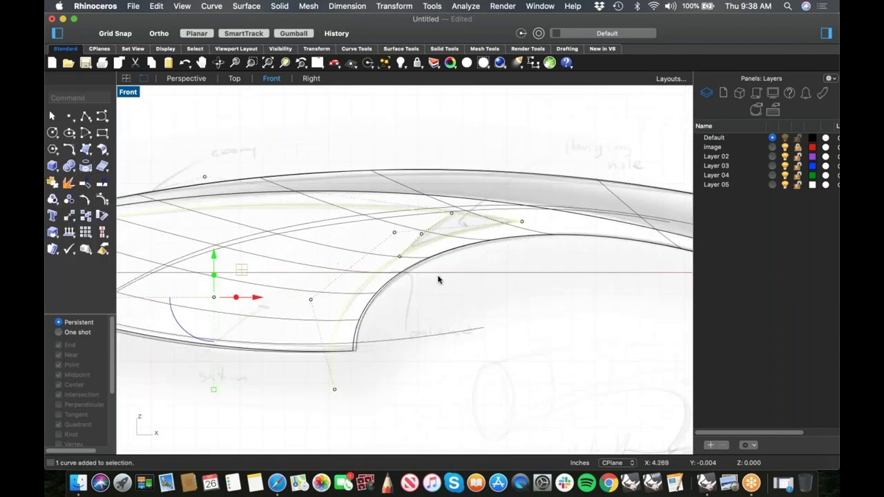
{"action": "right_click_drag", "start_coordinate": [438, 277], "coordinate": [550, 265]}
{"action": "right_click_drag", "start_coordinate": [415, 310], "coordinate": [535, 296]}
{"action": "left_click", "coordinate": [366, 335]}
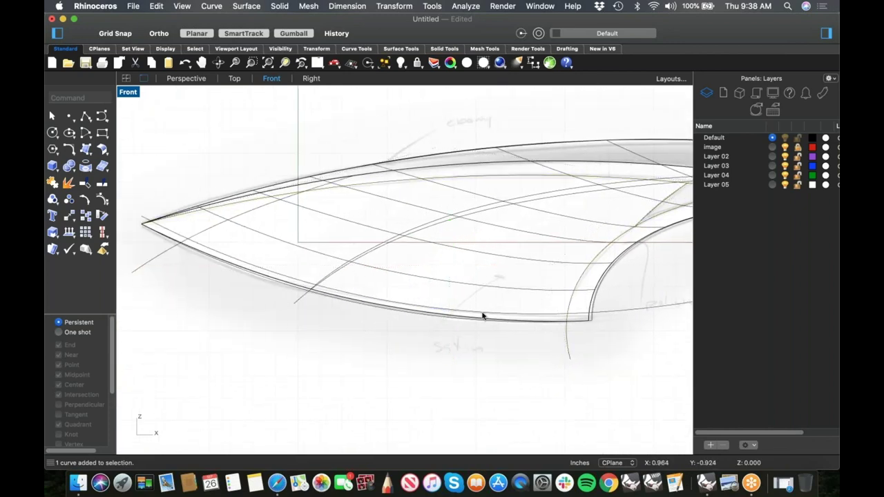
Split the lower body polysurface using the upper curve, diagonal and inner arc as cutting objects
{"action": "right_click_drag", "start_coordinate": [566, 302], "coordinate": [387, 313]}
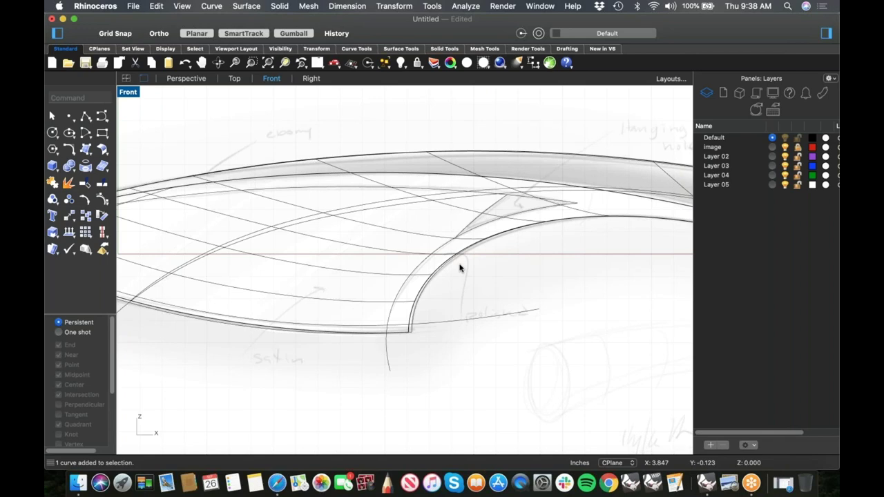
{"action": "type", "text": "plit"}
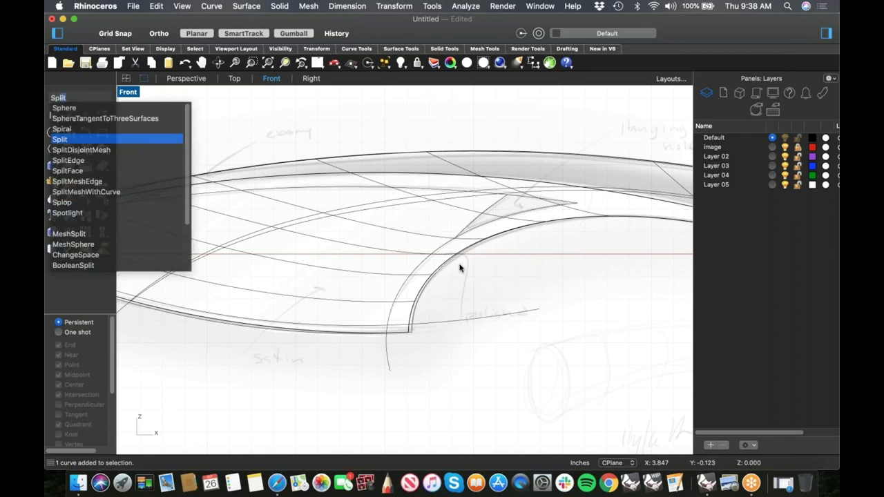
{"action": "key", "text": "Return"}
{"action": "left_click_drag", "start_coordinate": [426, 221], "coordinate": [396, 242]}
{"action": "key", "text": "Return"}
{"action": "left_click", "coordinate": [475, 227]}
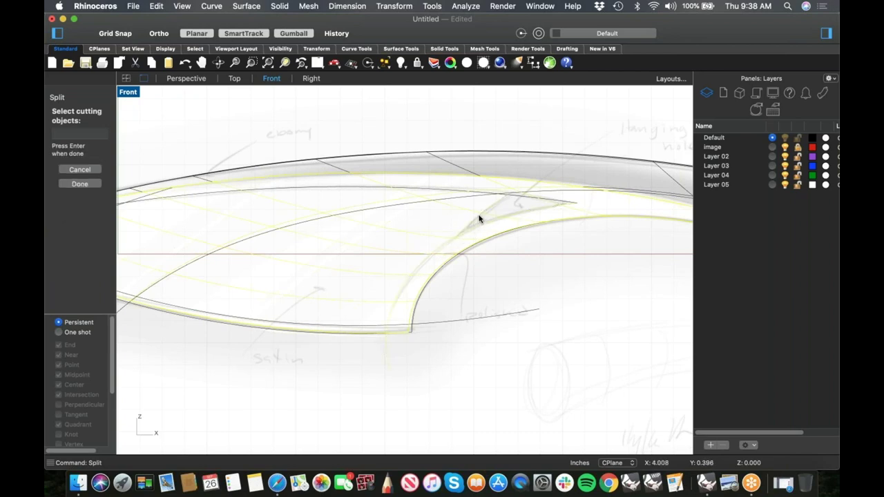
{"action": "left_click", "coordinate": [544, 199]}
{"action": "key", "text": "Return"}
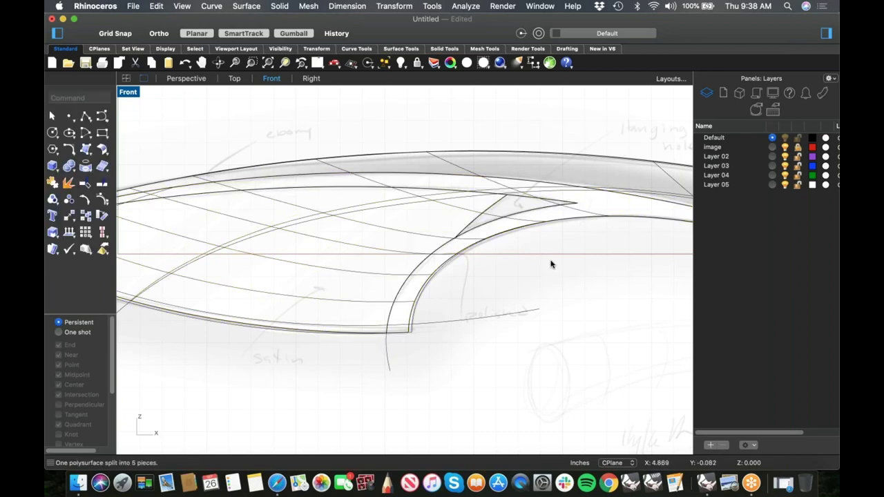
Delete the split-off triangular piece of the body and set the front view to shaded display to check the cut-out
{"action": "scroll", "coordinate": [457, 230], "scroll_direction": "up", "scroll_amount": 5}
{"action": "left_click", "coordinate": [411, 212]}
{"action": "key", "text": "Delete"}
{"action": "scroll", "coordinate": [414, 239], "scroll_direction": "down", "scroll_amount": 5}
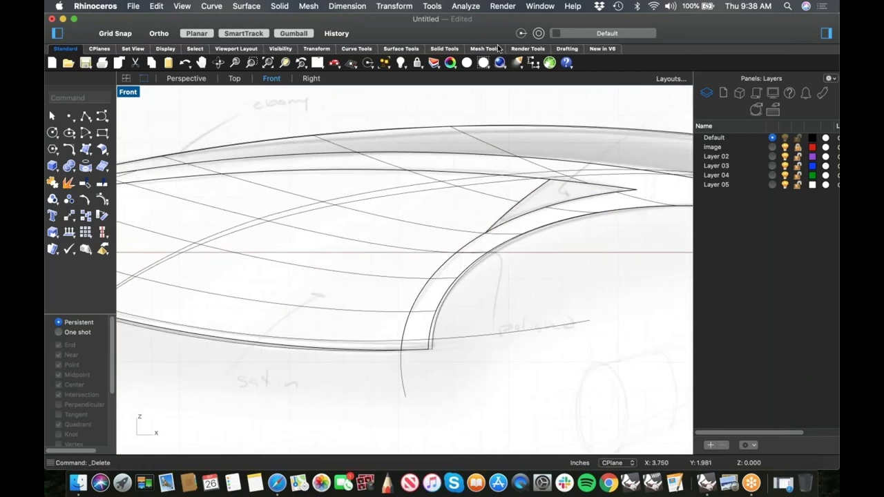
{"action": "left_click", "coordinate": [483, 62]}
{"action": "scroll", "coordinate": [414, 275], "scroll_direction": "down", "scroll_amount": 3}
{"action": "scroll", "coordinate": [414, 275], "scroll_direction": "down", "scroll_amount": 4}
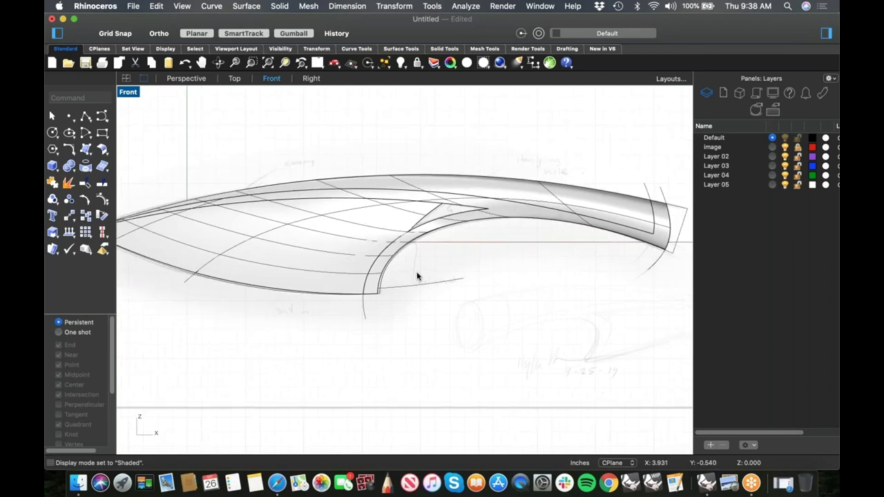
{"action": "scroll", "coordinate": [424, 207], "scroll_direction": "up", "scroll_amount": 5}
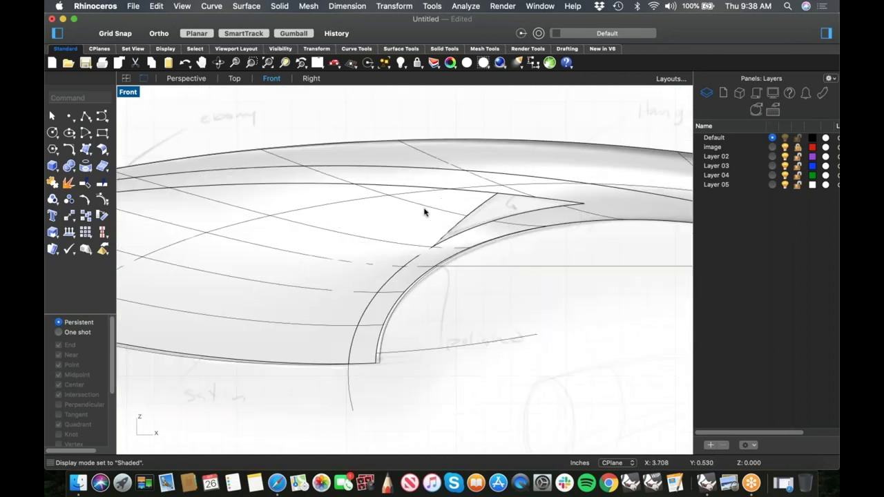
Select the large satin side surface in the perspective view and examine its edges around the triangular cut-out and inner arc
{"action": "type", "text": "p"}
{"action": "key", "text": "Return"}
{"action": "right_click_drag", "start_coordinate": [479, 264], "coordinate": [469, 231]}
{"action": "scroll", "coordinate": [452, 229], "scroll_direction": "up", "scroll_amount": 4}
{"action": "left_click", "coordinate": [507, 266]}
{"action": "right_click_drag", "start_coordinate": [506, 267], "coordinate": [571, 267]}
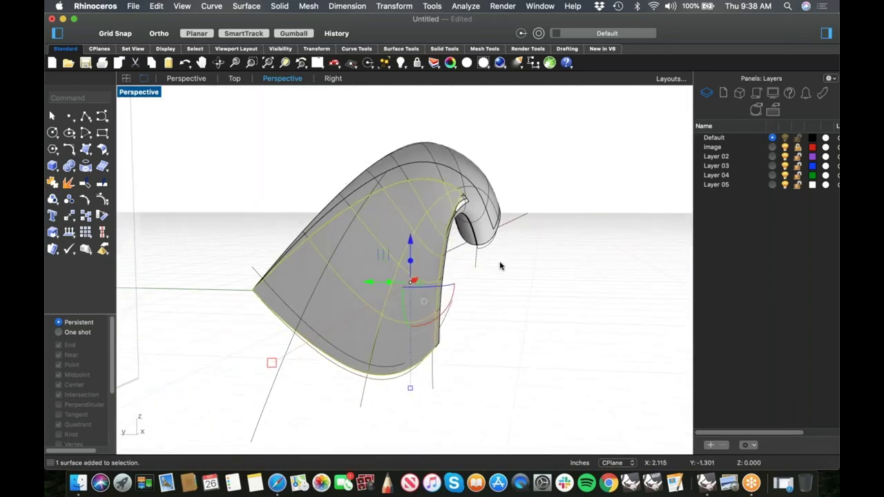
{"action": "scroll", "coordinate": [450, 250], "scroll_direction": "up", "scroll_amount": 6}
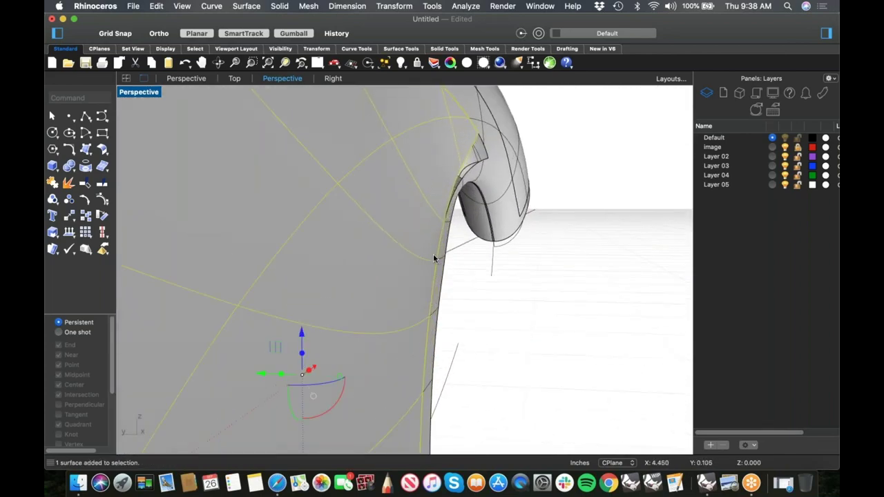
{"action": "scroll", "coordinate": [395, 316], "scroll_direction": "down", "scroll_amount": 5}
{"action": "right_click_drag", "start_coordinate": [397, 317], "coordinate": [359, 326]}
{"action": "type", "text": "Isolate"}
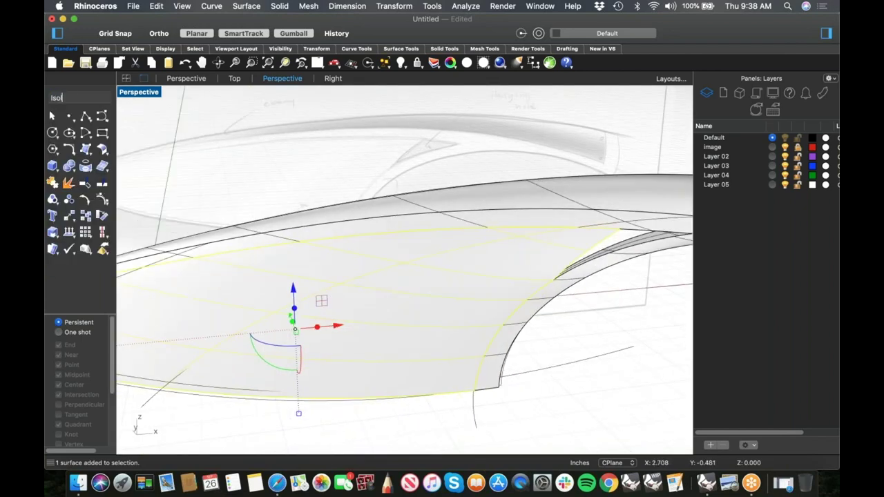
{"action": "key", "text": "Return"}
{"action": "right_click", "coordinate": [389, 322]}
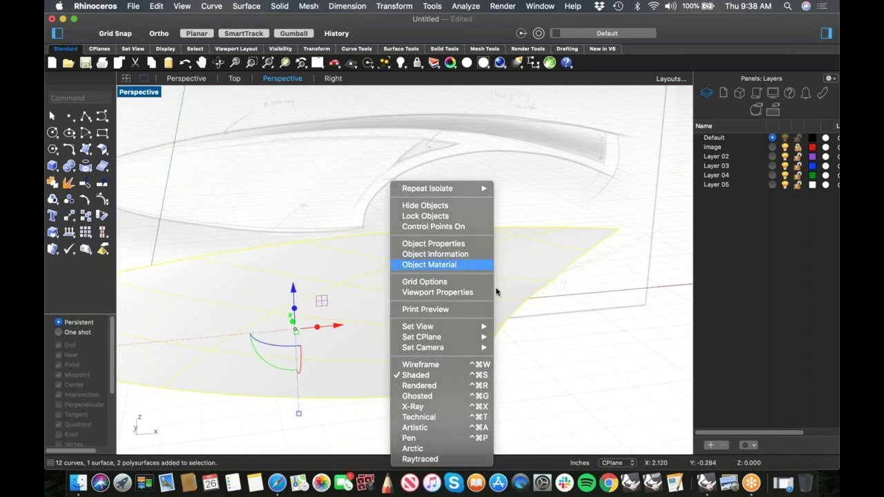
{"action": "left_click", "coordinate": [424, 264]}
{"action": "left_click", "coordinate": [531, 328]}
{"action": "right_click_drag", "start_coordinate": [530, 328], "coordinate": [448, 237]}
{"action": "scroll", "coordinate": [531, 325], "scroll_direction": "down", "scroll_amount": 4}
{"action": "key", "text": "Return"}
Isolate the two opposing satin side surfaces that meet the triangular cut-out, together with the neighbouring diagonal curve
{"action": "scroll", "coordinate": [448, 235], "scroll_direction": "up", "scroll_amount": 6}
{"action": "left_click", "coordinate": [436, 221]}
{"action": "left_click", "coordinate": [485, 214]}
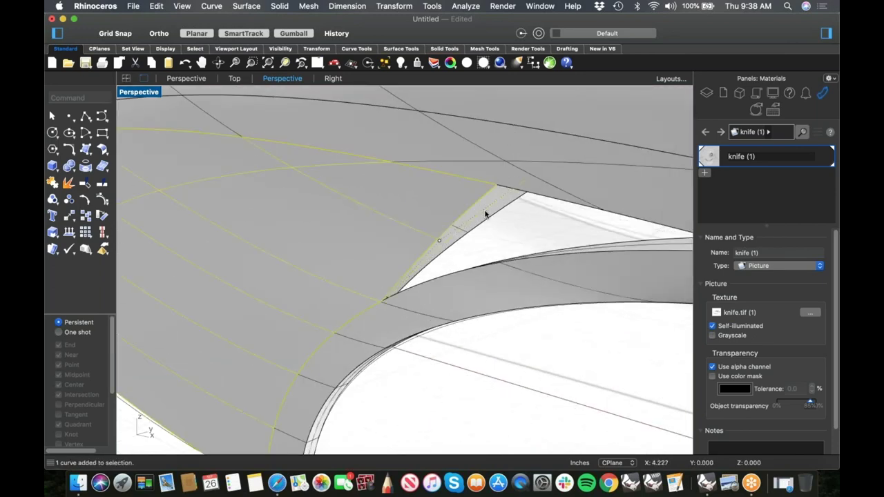
{"action": "scroll", "coordinate": [502, 208], "scroll_direction": "up", "scroll_amount": 5}
{"action": "left_click", "coordinate": [502, 208], "text": "shift"}
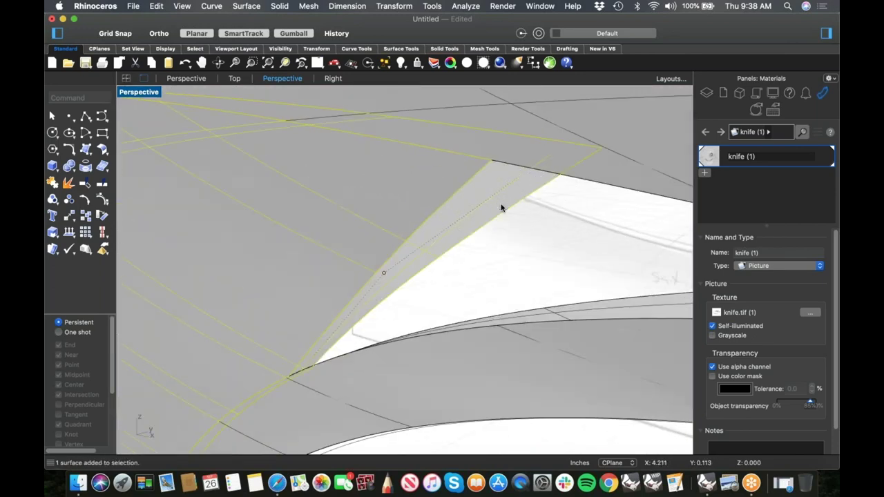
{"action": "type", "text": "Isolate"}
{"action": "key", "text": "Return"}
Delete the far-side surface of the isolated pair, keeping only the near-side satin surface
{"action": "scroll", "coordinate": [442, 209], "scroll_direction": "down", "scroll_amount": 7}
{"action": "mouse_move", "coordinate": [440, 294]}
{"action": "right_mouse_down"}
{"action": "mouse_move", "coordinate": [484, 242]}
{"action": "mouse_move", "coordinate": [469, 243]}
{"action": "mouse_move", "coordinate": [447, 282]}
{"action": "right_mouse_up"}
{"action": "left_click", "coordinate": [451, 280]}
{"action": "left_click", "coordinate": [440, 245]}
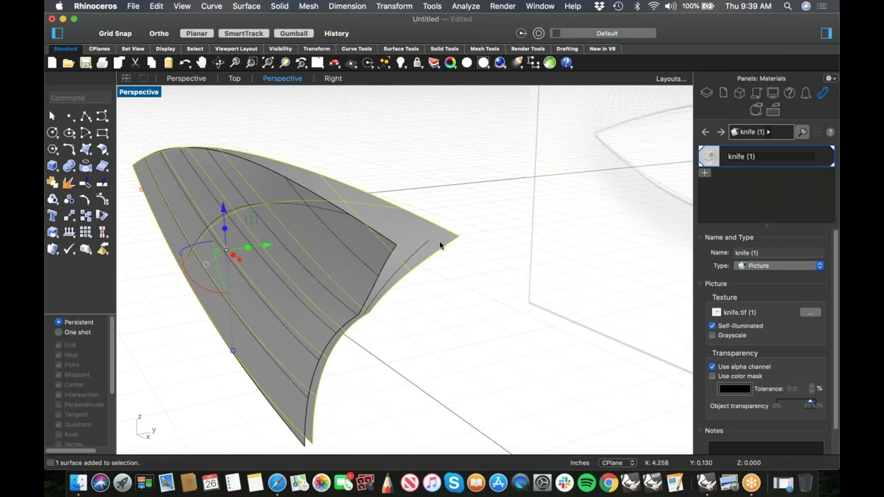
{"action": "key", "text": "Delete"}
{"action": "right_click_drag", "start_coordinate": [408, 279], "coordinate": [394, 263]}
Turn on the control points of the remaining satin surface and inspect how far they extend past its trimmed edges
{"action": "left_click", "coordinate": [395, 264]}
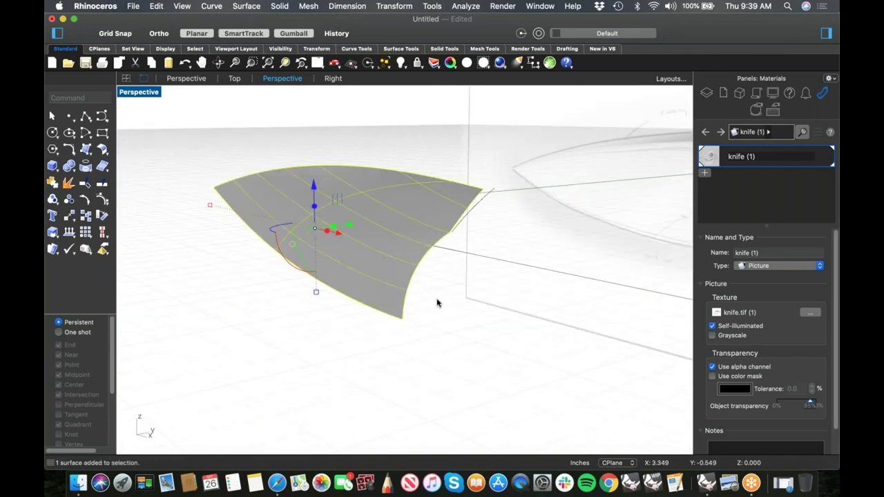
{"action": "right_click", "coordinate": [484, 315]}
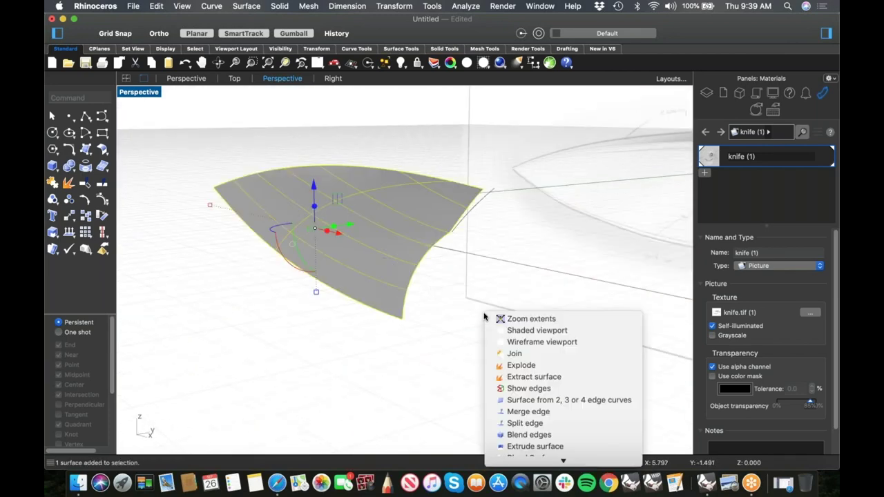
{"action": "left_click", "coordinate": [101, 201]}
{"action": "left_click", "coordinate": [100, 200]}
{"action": "mouse_move", "coordinate": [328, 316]}
{"action": "right_mouse_down"}
{"action": "mouse_move", "coordinate": [316, 341]}
{"action": "mouse_move", "coordinate": [339, 336]}
{"action": "mouse_move", "coordinate": [325, 304]}
{"action": "mouse_move", "coordinate": [322, 312]}
{"action": "right_mouse_up"}
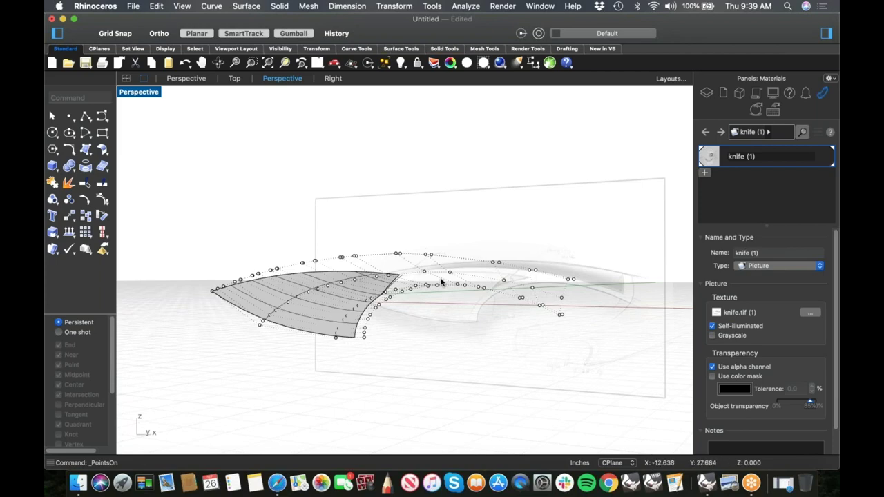
{"action": "right_click_drag", "start_coordinate": [363, 331], "coordinate": [395, 324], "text": "shift"}
{"action": "scroll", "coordinate": [409, 304], "scroll_direction": "up", "scroll_amount": 5}
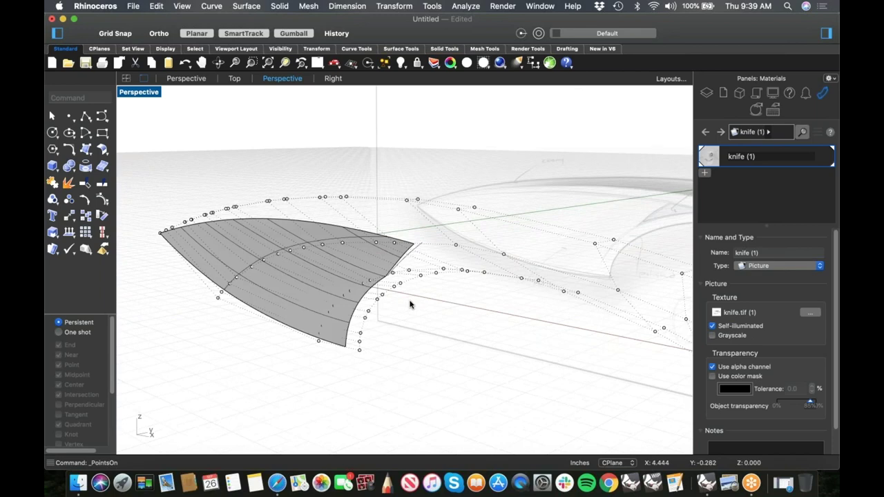
Shrink the underlying trimmed satin surface with ShrinkTrimmedSrf, check its control points, and return to the front view
{"action": "type", "text": "ink"}
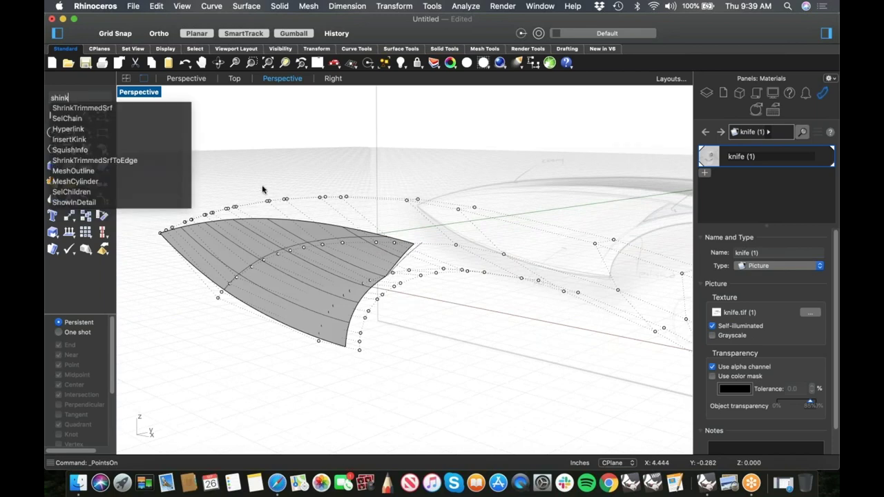
{"action": "left_click", "coordinate": [84, 109]}
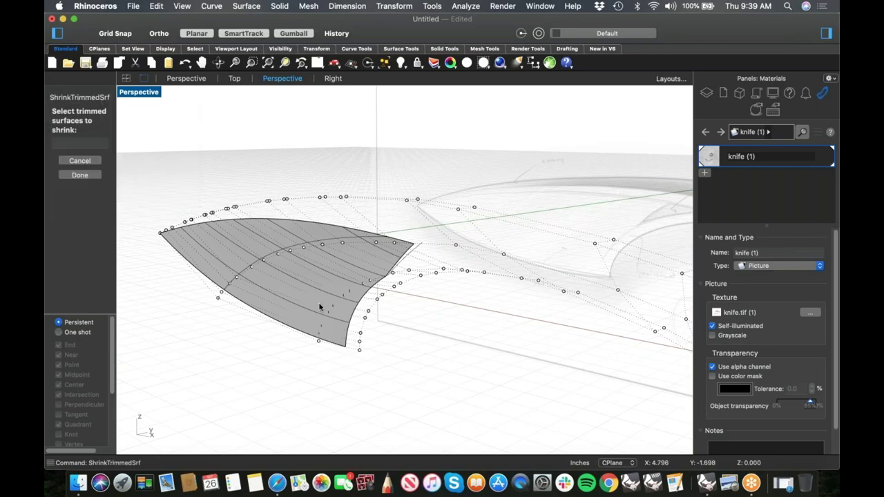
{"action": "left_click", "coordinate": [288, 329]}
{"action": "key", "text": "Return"}
{"action": "mouse_move", "coordinate": [376, 315]}
{"action": "right_mouse_down"}
{"action": "mouse_move", "coordinate": [396, 300]}
{"action": "mouse_move", "coordinate": [360, 319]}
{"action": "mouse_move", "coordinate": [328, 312]}
{"action": "mouse_move", "coordinate": [346, 304]}
{"action": "mouse_move", "coordinate": [320, 309]}
{"action": "mouse_move", "coordinate": [381, 316]}
{"action": "mouse_move", "coordinate": [361, 315]}
{"action": "mouse_move", "coordinate": [374, 318]}
{"action": "right_mouse_up"}
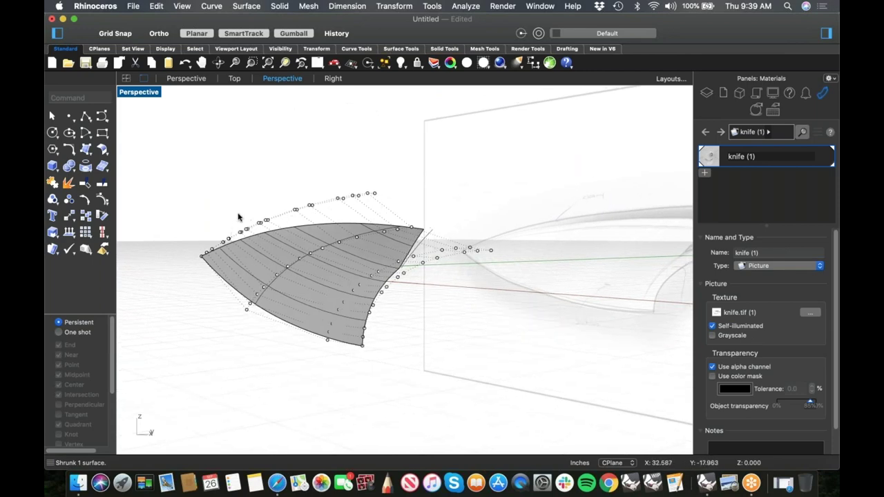
{"action": "right_click_drag", "start_coordinate": [302, 215], "coordinate": [372, 242]}
{"action": "scroll", "coordinate": [392, 203], "scroll_direction": "down", "scroll_amount": 5}
{"action": "key", "text": "ctrl+super+f"}
{"action": "scroll", "coordinate": [355, 238], "scroll_direction": "down", "scroll_amount": 6}
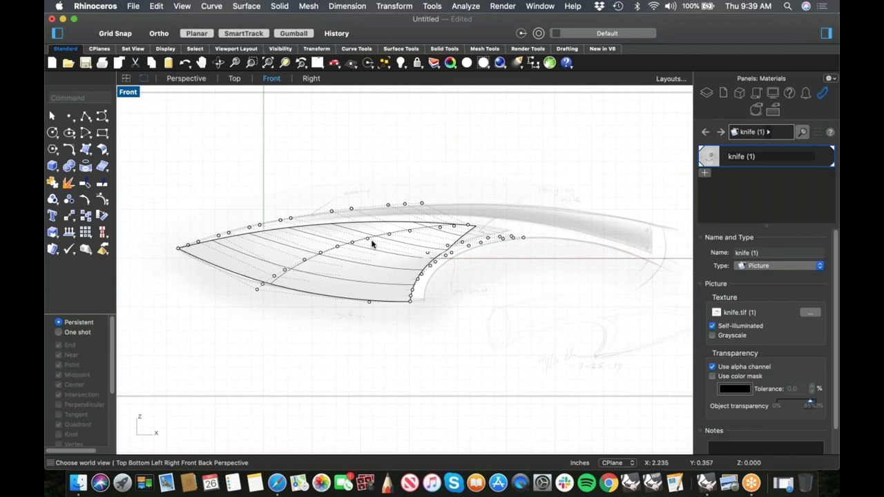
Lasso the satin surface's control points in Window mode, leaving out the row along its lower edge
{"action": "type", "text": "Lasso"}
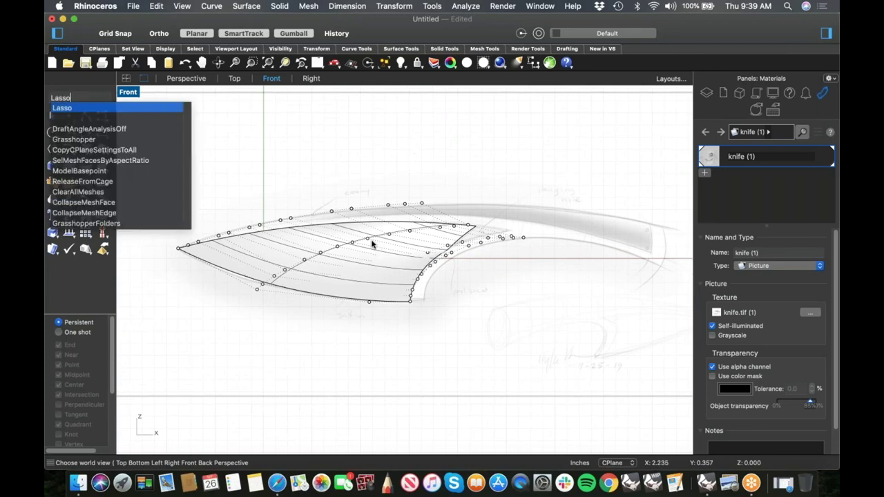
{"action": "key", "text": "Return"}
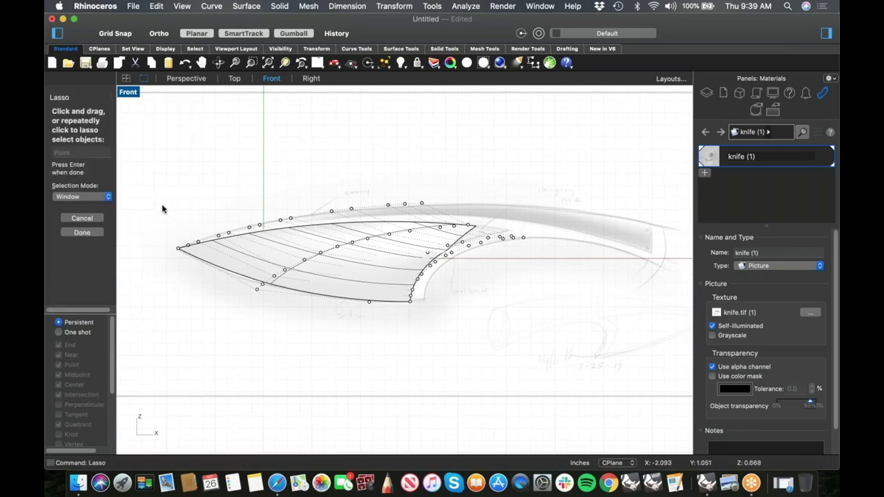
{"action": "key", "text": "Escape"}
{"action": "mouse_move", "coordinate": [474, 173]}
{"action": "left_mouse_down"}
{"action": "mouse_move", "coordinate": [406, 185]}
{"action": "mouse_move", "coordinate": [342, 179]}
{"action": "left_mouse_up"}
{"action": "right_click", "coordinate": [344, 177]}
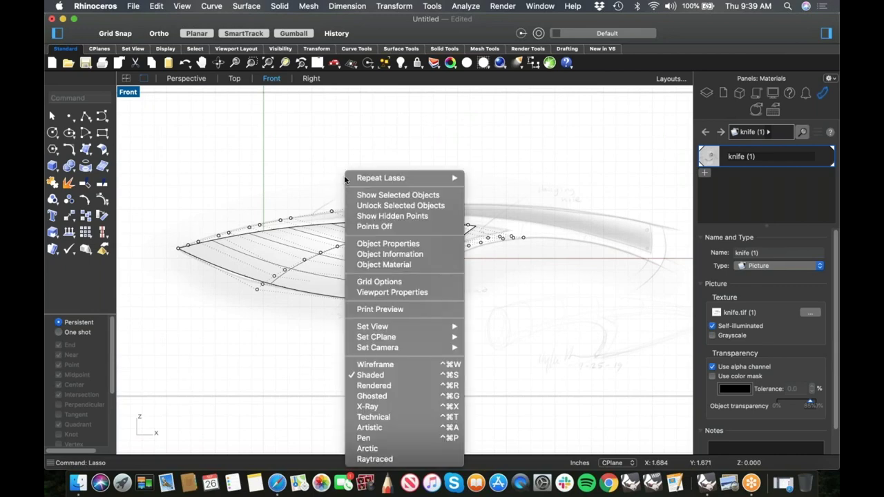
{"action": "left_click", "coordinate": [373, 178]}
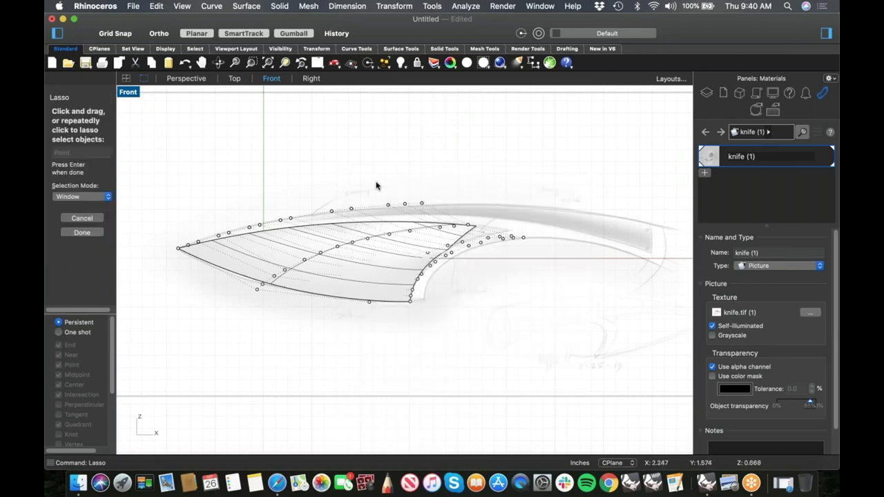
{"action": "left_click", "coordinate": [89, 197]}
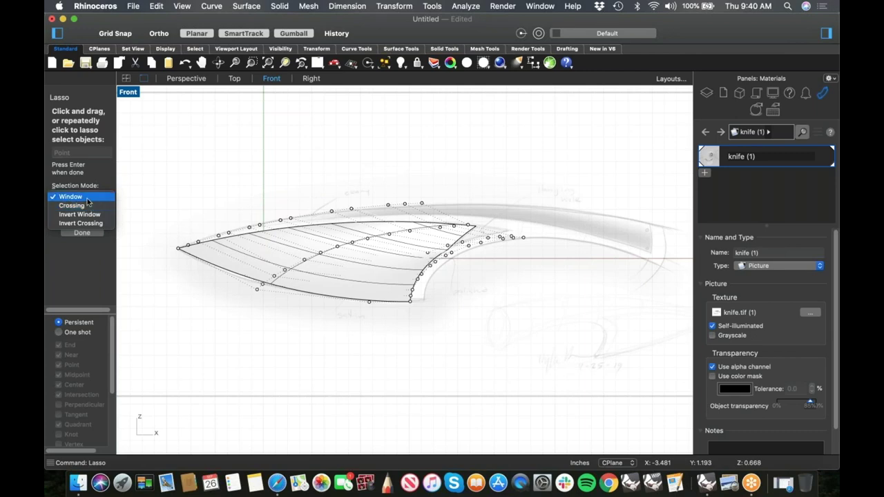
{"action": "left_click", "coordinate": [87, 198]}
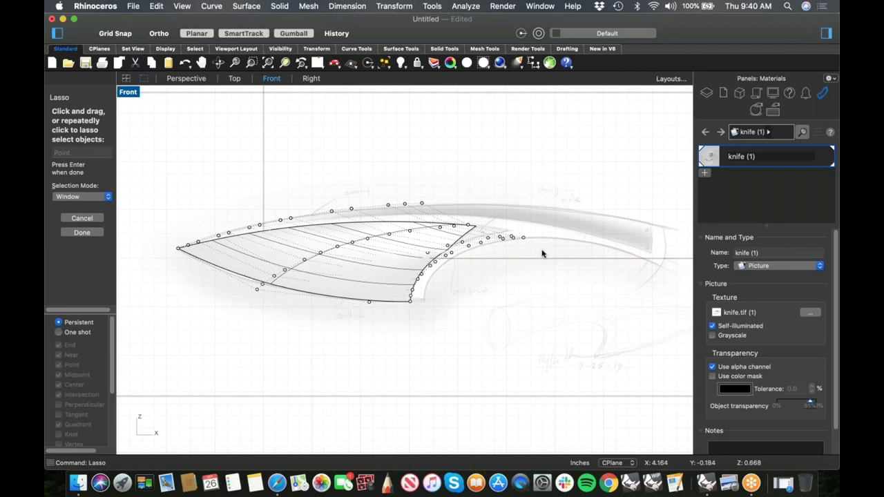
{"action": "left_click_drag", "start_coordinate": [264, 191], "coordinate": [172, 228]}
{"action": "key", "text": "Return"}
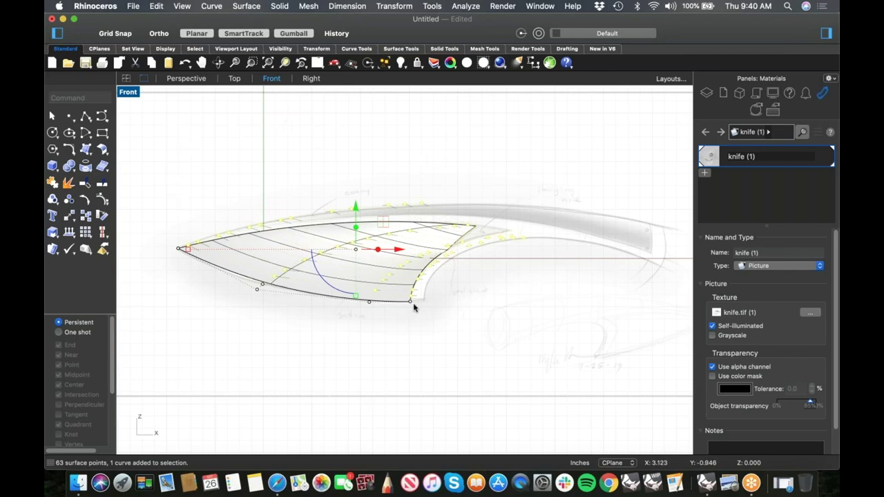
Deselect the control points next to the satin surface's pointed tip, keeping the other interior points selected
{"action": "scroll", "coordinate": [414, 307], "scroll_direction": "up", "scroll_amount": 3}
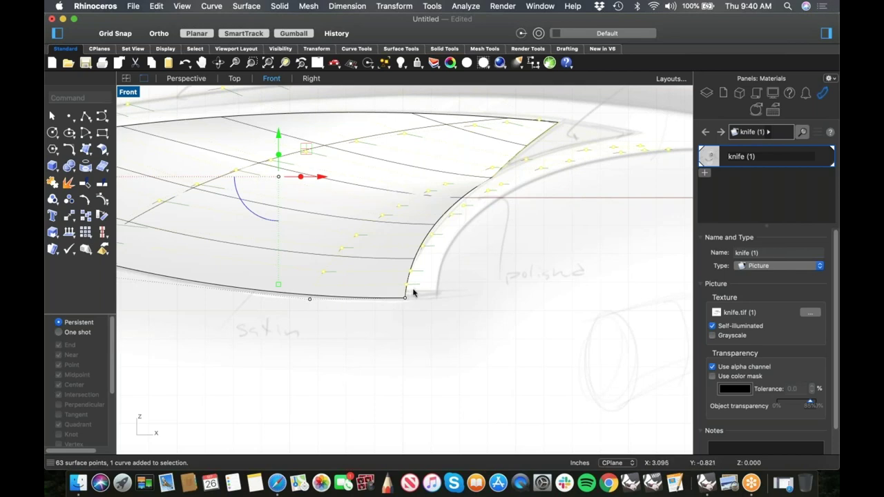
{"action": "scroll", "coordinate": [426, 291], "scroll_direction": "down", "scroll_amount": 2}
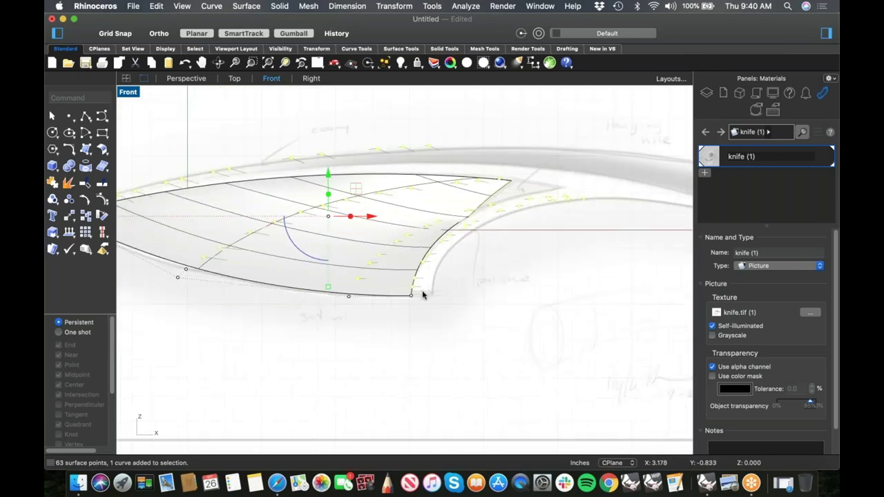
{"action": "right_click_drag", "start_coordinate": [218, 299], "coordinate": [380, 314]}
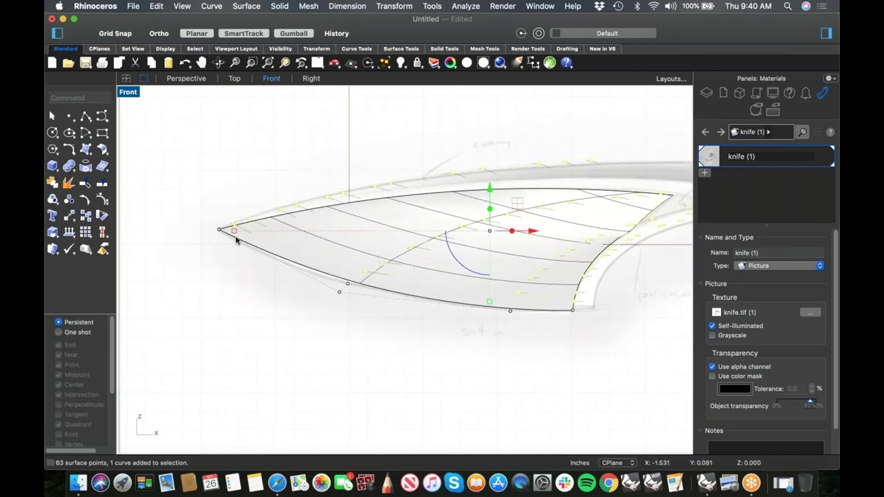
{"action": "scroll", "coordinate": [236, 236], "scroll_direction": "up", "scroll_amount": 4}
{"action": "left_click_drag", "start_coordinate": [222, 193], "coordinate": [237, 210], "text": "super"}
{"action": "scroll", "coordinate": [253, 211], "scroll_direction": "down", "scroll_amount": 2}
{"action": "scroll", "coordinate": [458, 305], "scroll_direction": "up", "scroll_amount": 3}
{"action": "scroll", "coordinate": [385, 299], "scroll_direction": "down", "scroll_amount": 4}
{"action": "scroll", "coordinate": [592, 333], "scroll_direction": "up", "scroll_amount": 2}
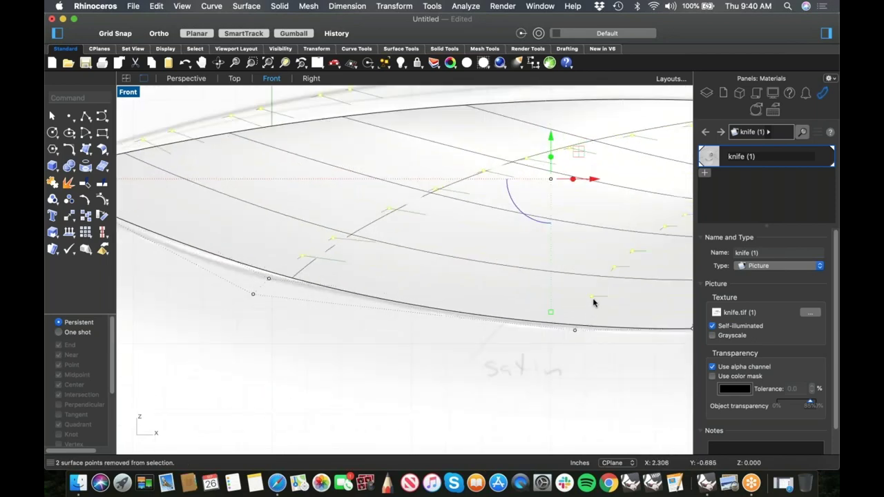
Refine the point selection beside the lower edge near the inner arc, using wireframe display to re-add the wrongly deselected interior point
{"action": "left_click", "coordinate": [591, 298], "text": "super"}
{"action": "right_click_drag", "start_coordinate": [621, 339], "coordinate": [410, 326]}
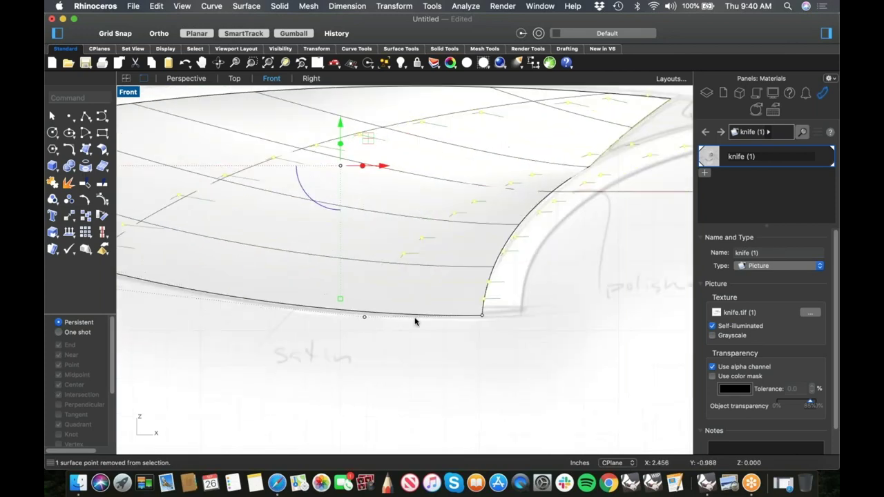
{"action": "left_click", "coordinate": [486, 298], "text": "super"}
{"action": "right_click", "coordinate": [479, 63]}
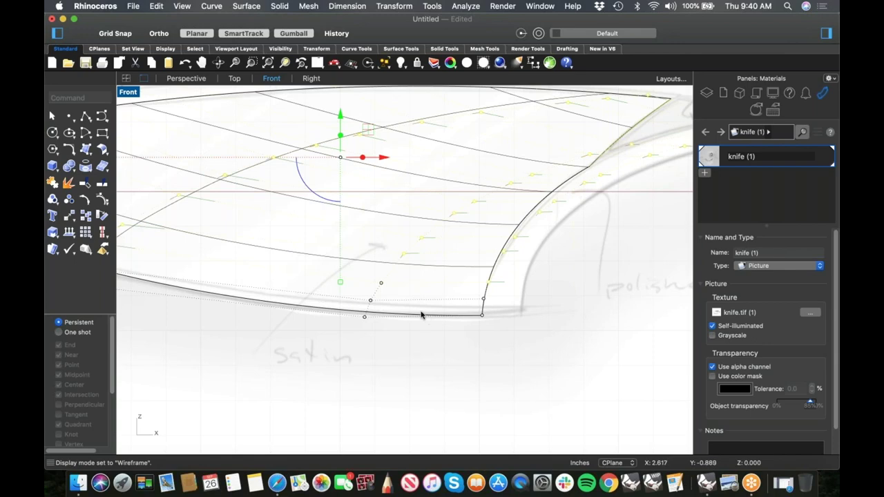
{"action": "left_click", "coordinate": [382, 284], "text": "shift"}
{"action": "scroll", "coordinate": [328, 321], "scroll_direction": "down", "scroll_amount": 4}
{"action": "right_click_drag", "start_coordinate": [327, 321], "coordinate": [420, 317]}
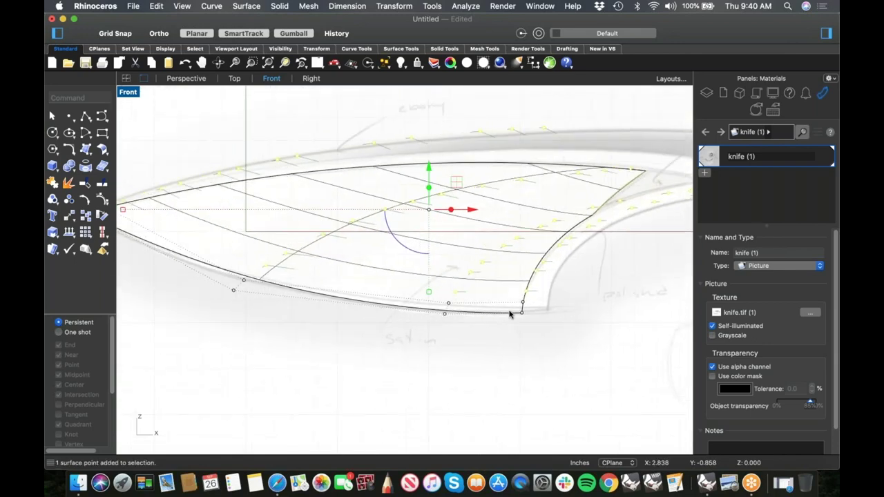
{"action": "right_click_drag", "start_coordinate": [330, 333], "coordinate": [361, 353]}
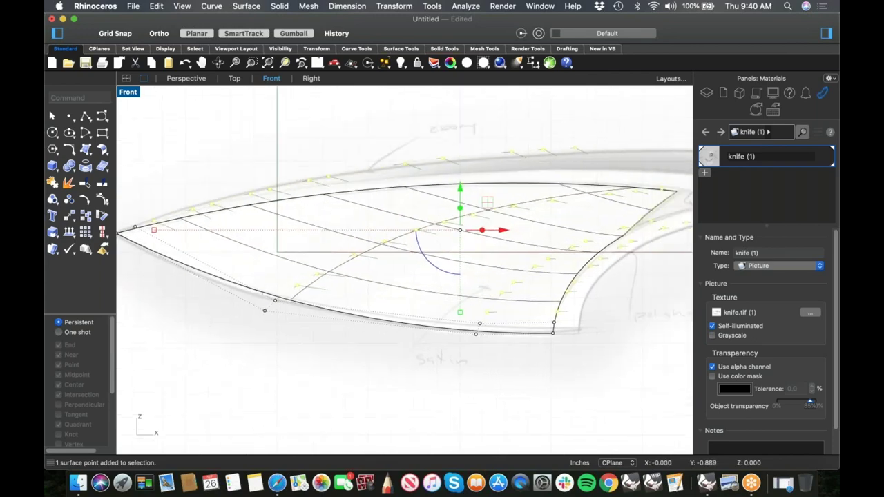
Show the knife from the right view and relocate the selected control points' gumball origin to 0, keeping the default axis direction
{"action": "type", "text": "r"}
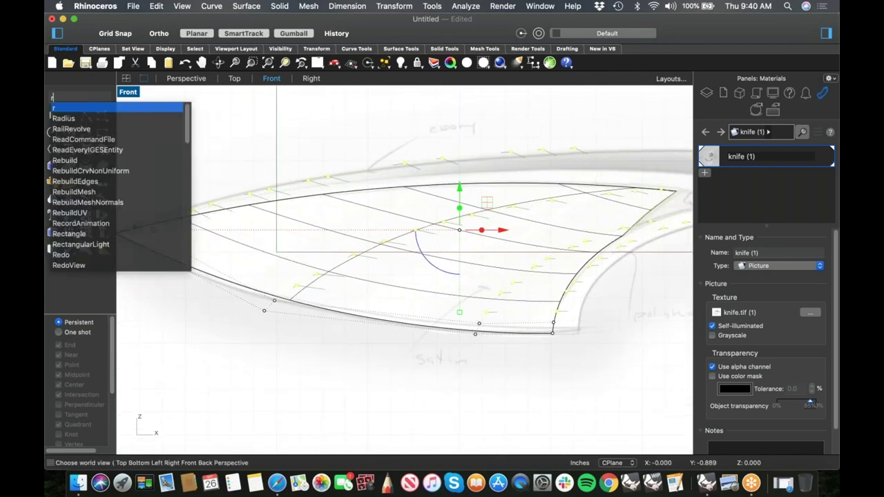
{"action": "key", "text": "BackSpace"}
{"action": "key", "text": "ctrl+r"}
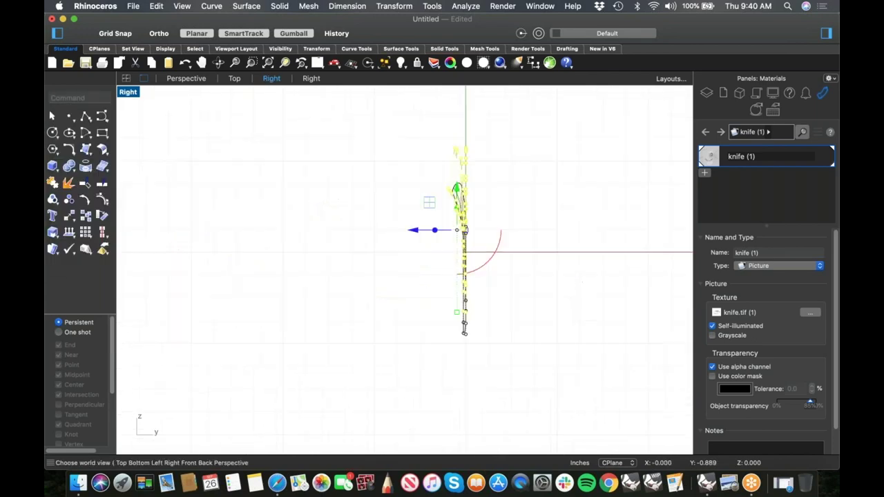
{"action": "right_click_drag", "start_coordinate": [436, 299], "coordinate": [416, 311]}
{"action": "scroll", "coordinate": [450, 328], "scroll_direction": "up", "scroll_amount": 8}
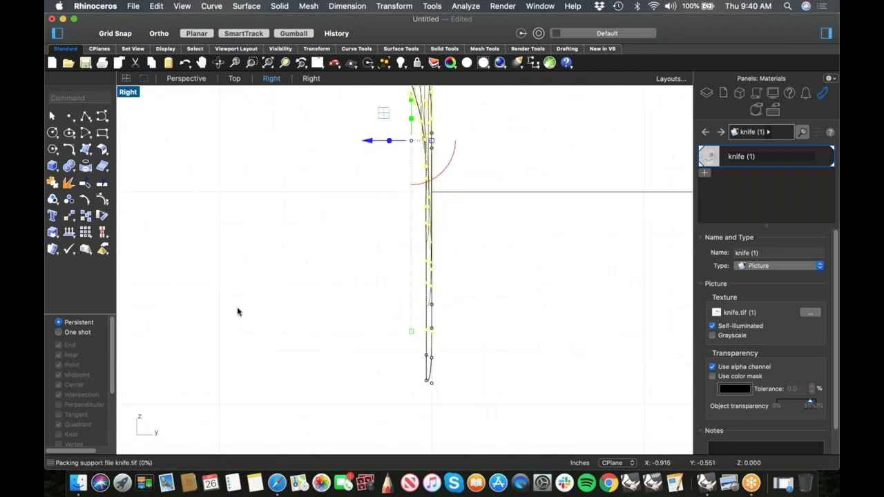
{"action": "type", "text": "gumballre"}
{"action": "key", "text": "Return"}
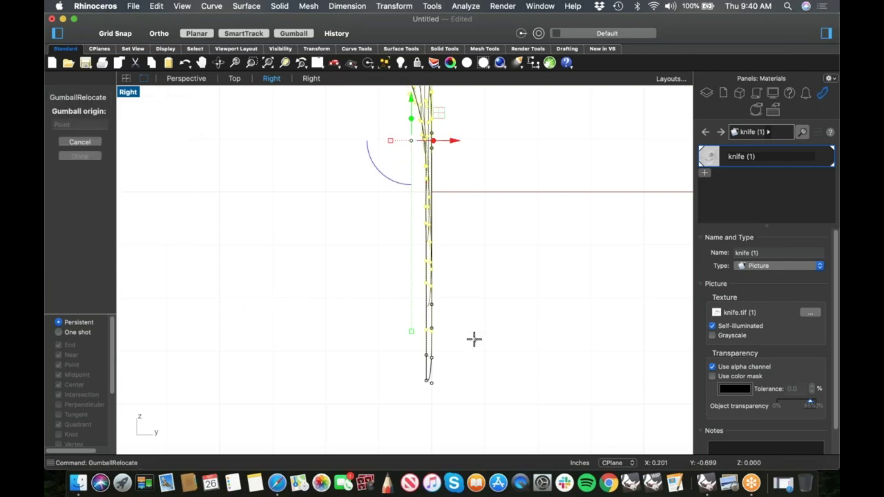
{"action": "type", "text": "0"}
{"action": "key", "text": "Return"}
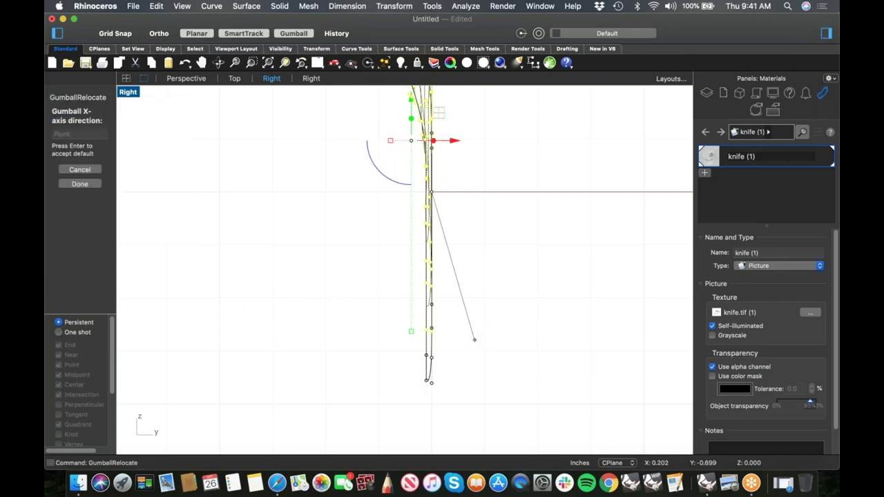
{"action": "key", "text": "Return"}
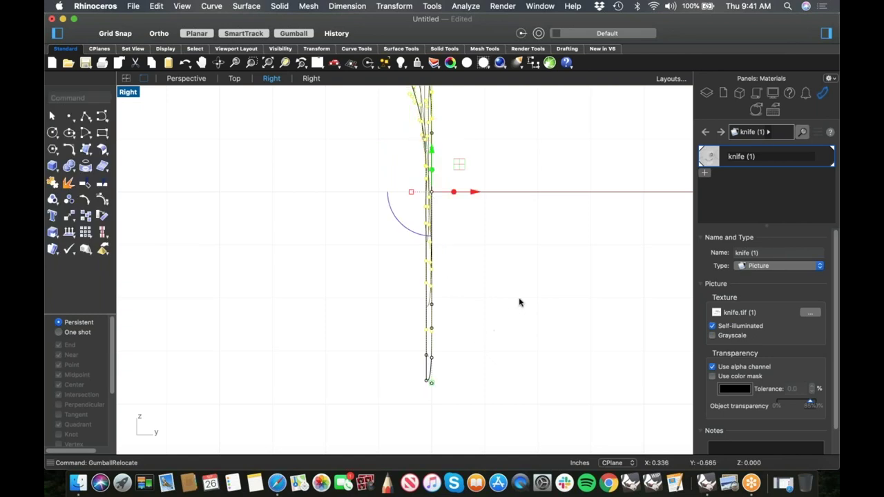
Scale the selected satin control points slightly inward along the knife's thickness, toward the centre plane, and clear the selection
{"action": "right_click_drag", "start_coordinate": [518, 298], "coordinate": [496, 356]}
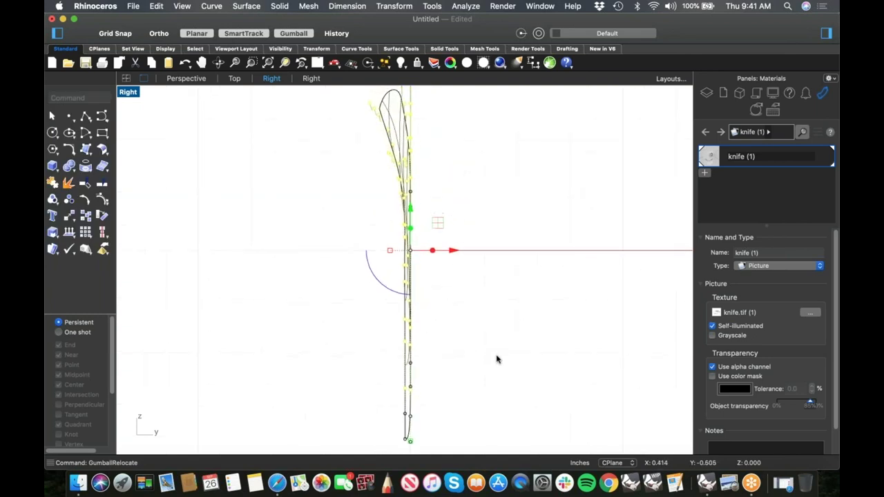
{"action": "left_click", "coordinate": [390, 250]}
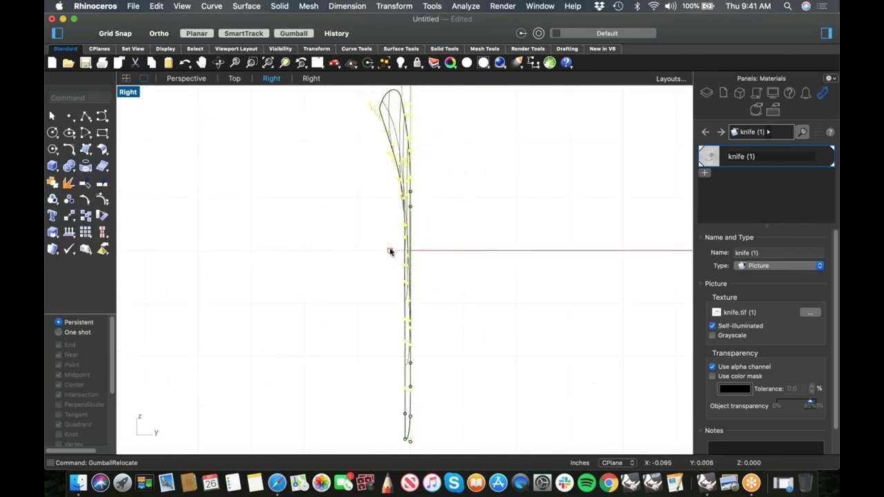
{"action": "left_click_drag", "start_coordinate": [390, 252], "coordinate": [395, 250]}
{"action": "left_click", "coordinate": [350, 228]}
Return to the perspective view, turn off the control points, show all hidden objects and use shaded display
{"action": "right_click_drag", "start_coordinate": [351, 229], "coordinate": [379, 222]}
{"action": "key", "text": "F4"}
{"action": "key", "text": "ctrl+alt+h"}
{"action": "right_click_drag", "start_coordinate": [282, 288], "coordinate": [292, 268], "text": "shift"}
{"action": "key", "text": "Escape"}
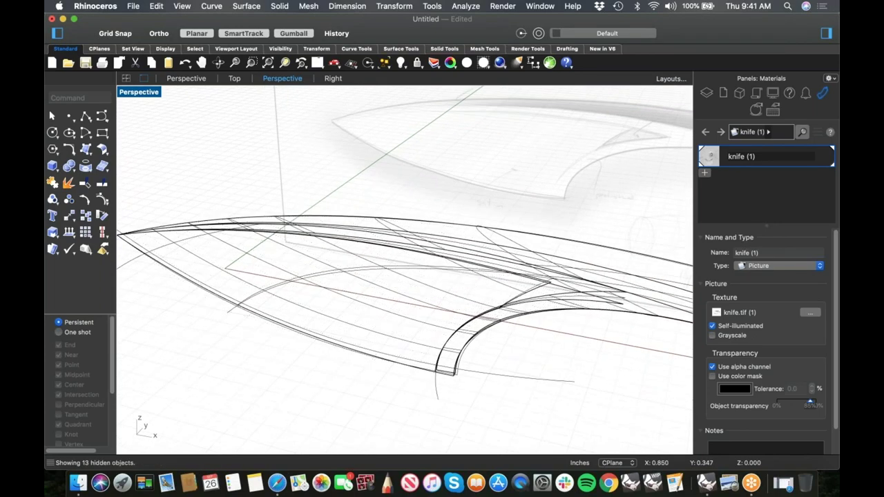
{"action": "left_click", "coordinate": [484, 64]}
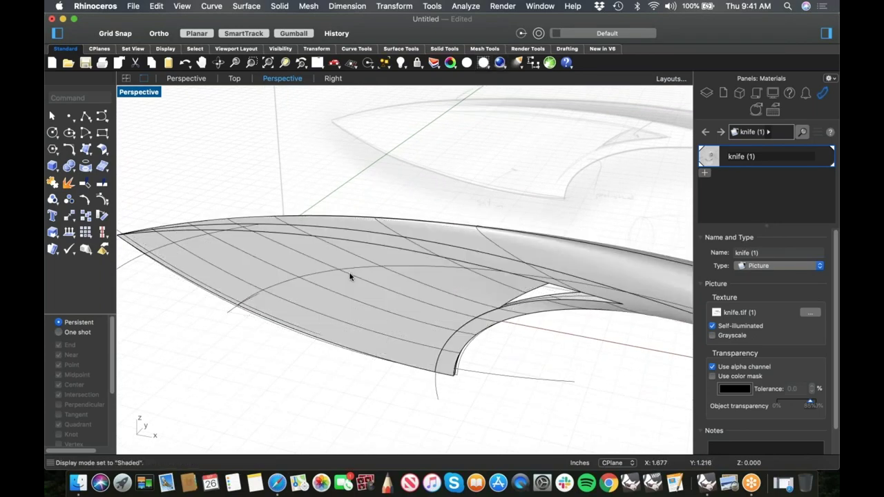
Examine the seam between the reshaped satin surface and the inner arc strip, down to the blade's lower corner
{"action": "right_click_drag", "start_coordinate": [351, 276], "coordinate": [472, 257]}
{"action": "scroll", "coordinate": [531, 223], "scroll_direction": "up", "scroll_amount": 10}
{"action": "scroll", "coordinate": [523, 227], "scroll_direction": "up", "scroll_amount": 2}
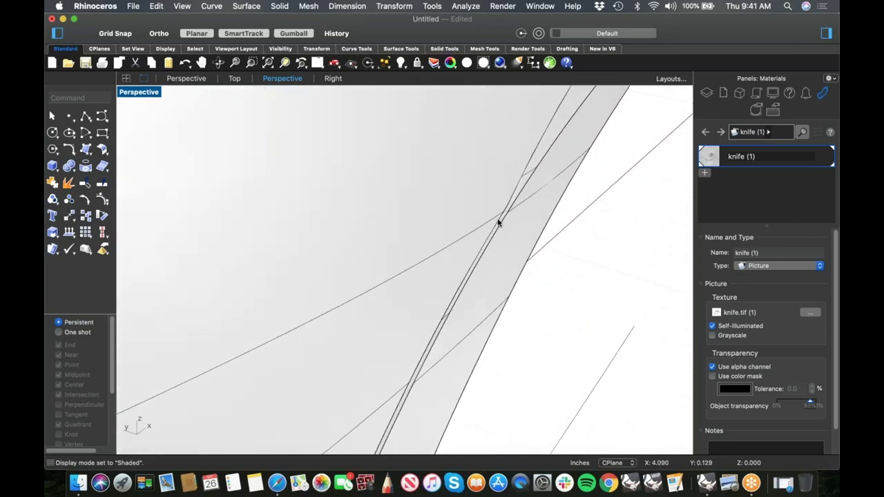
{"action": "scroll", "coordinate": [440, 340], "scroll_direction": "down", "scroll_amount": 3}
{"action": "mouse_move", "coordinate": [440, 342]}
{"action": "right_mouse_down"}
{"action": "mouse_move", "coordinate": [444, 348]}
{"action": "mouse_move", "coordinate": [433, 348]}
{"action": "right_mouse_up"}
{"action": "scroll", "coordinate": [432, 348], "scroll_direction": "down", "scroll_amount": 5}
{"action": "right_click_drag", "start_coordinate": [404, 434], "coordinate": [421, 326], "text": "shift"}
{"action": "scroll", "coordinate": [421, 325], "scroll_direction": "up", "scroll_amount": 6}
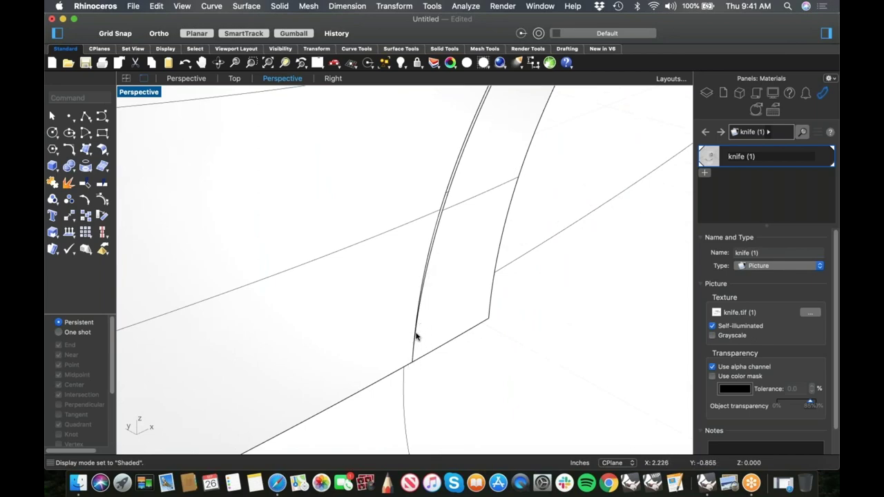
{"action": "scroll", "coordinate": [418, 289], "scroll_direction": "down", "scroll_amount": 6}
{"action": "right_click_drag", "start_coordinate": [449, 265], "coordinate": [456, 246]}
{"action": "scroll", "coordinate": [456, 248], "scroll_direction": "up", "scroll_amount": 8}
Mirror a copy of the satin surface across the centre plane to the knife's opposite side
{"action": "left_click", "coordinate": [455, 248]}
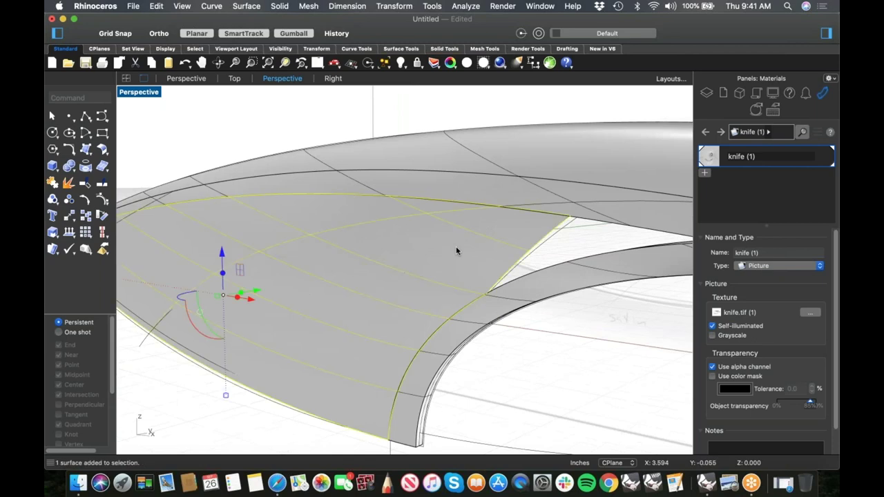
{"action": "type", "text": "Mirror"}
{"action": "key", "text": "Return"}
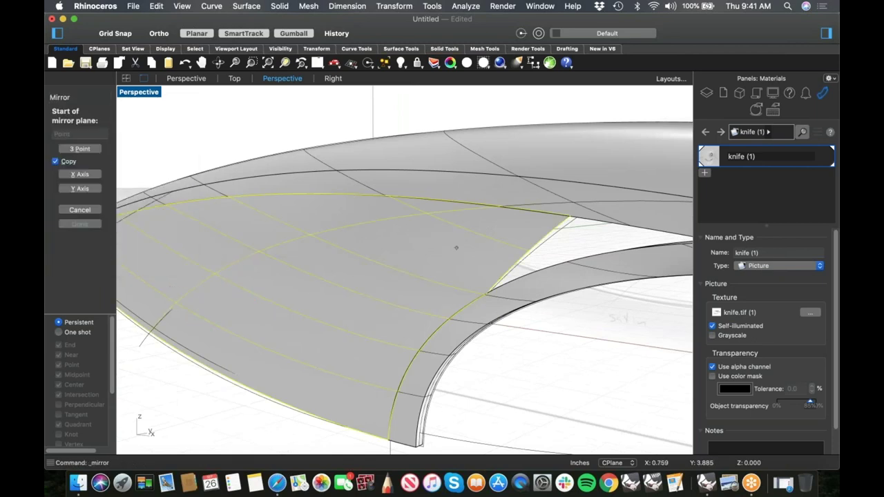
{"action": "left_click", "coordinate": [456, 247]}
{"action": "scroll", "coordinate": [456, 247], "scroll_direction": "down", "scroll_amount": 8}
{"action": "left_click", "coordinate": [493, 306], "text": "shift"}
{"action": "left_click", "coordinate": [587, 328]}
Select all the curves in the model and hide them, leaving only the knife's surfaces
{"action": "scroll", "coordinate": [477, 261], "scroll_direction": "up", "scroll_amount": 8}
{"action": "scroll", "coordinate": [477, 261], "scroll_direction": "down", "scroll_amount": 8}
{"action": "right_click_drag", "start_coordinate": [474, 209], "coordinate": [493, 154]}
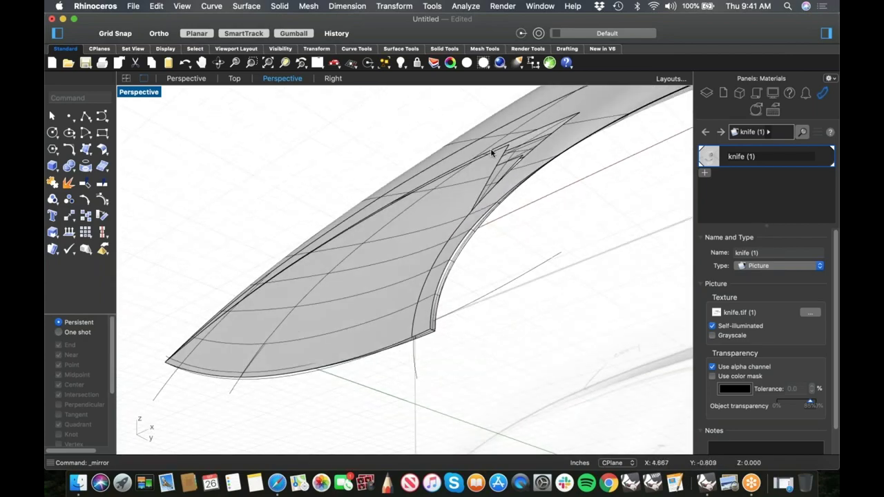
{"action": "scroll", "coordinate": [496, 156], "scroll_direction": "up", "scroll_amount": 7}
{"action": "scroll", "coordinate": [491, 208], "scroll_direction": "down", "scroll_amount": 7}
{"action": "scroll", "coordinate": [492, 212], "scroll_direction": "down", "scroll_amount": 2}
{"action": "left_click_drag", "start_coordinate": [538, 268], "coordinate": [385, 187]}
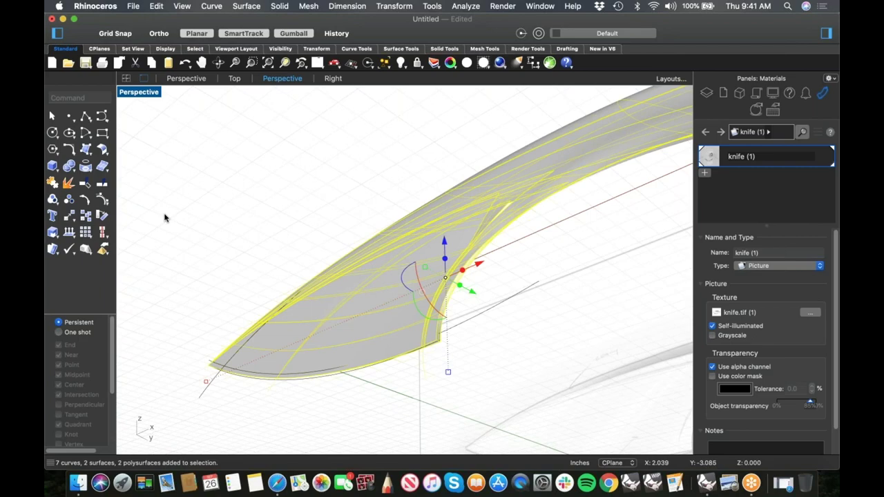
{"action": "left_click", "coordinate": [166, 220]}
{"action": "key", "text": "Return"}
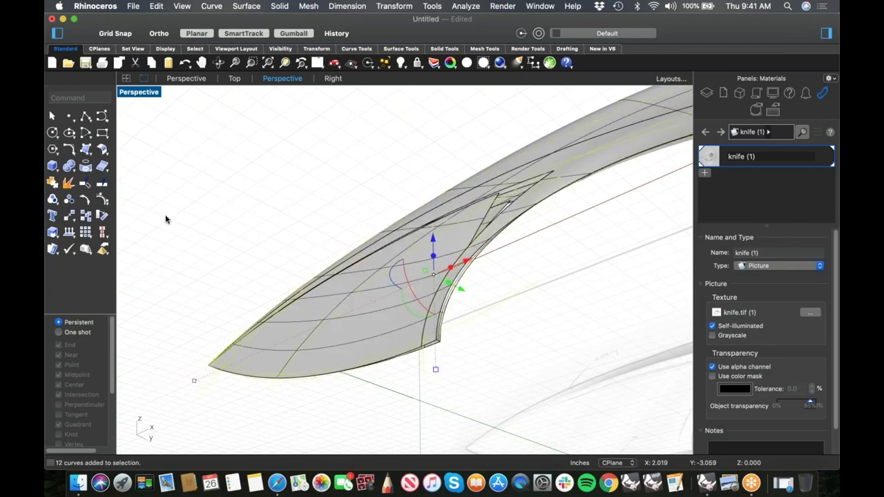
{"action": "type", "text": "hide"}
{"action": "key", "text": "Return"}
Examine the triangular opening between the satin surfaces and the knife body near the inner arc
{"action": "right_click_drag", "start_coordinate": [248, 244], "coordinate": [243, 248], "text": "shift"}
{"action": "right_click_drag", "start_coordinate": [431, 252], "coordinate": [470, 281]}
{"action": "scroll", "coordinate": [483, 305], "scroll_direction": "up", "scroll_amount": 5}
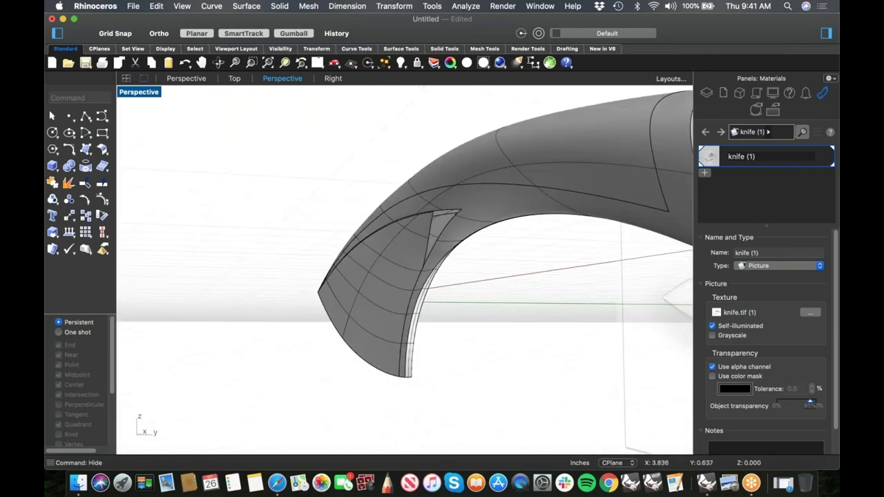
{"action": "right_click_drag", "start_coordinate": [418, 259], "coordinate": [394, 249]}
{"action": "scroll", "coordinate": [403, 210], "scroll_direction": "up", "scroll_amount": 5}
{"action": "right_click_drag", "start_coordinate": [402, 209], "coordinate": [438, 249]}
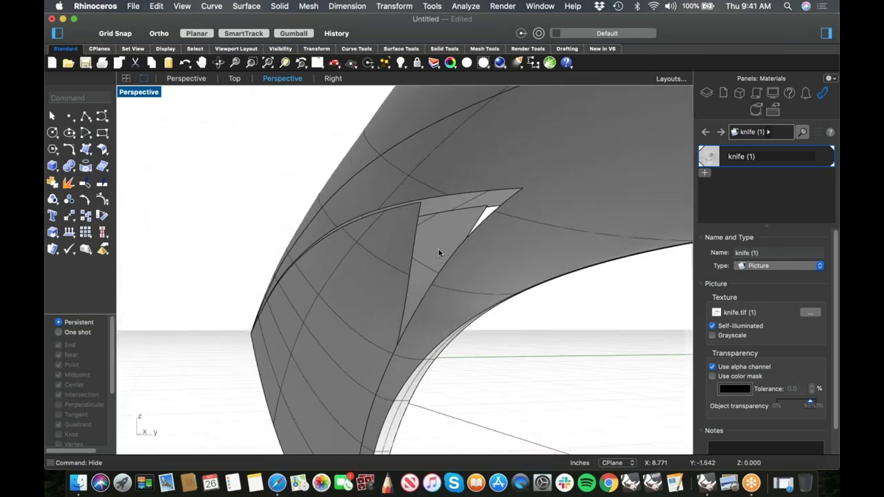
{"action": "scroll", "coordinate": [516, 338], "scroll_direction": "down", "scroll_amount": 3}
Select all the knife surfaces, display their naked edges with ShowEdges, and close the edge analysis
{"action": "left_click_drag", "start_coordinate": [408, 254], "coordinate": [368, 230]}
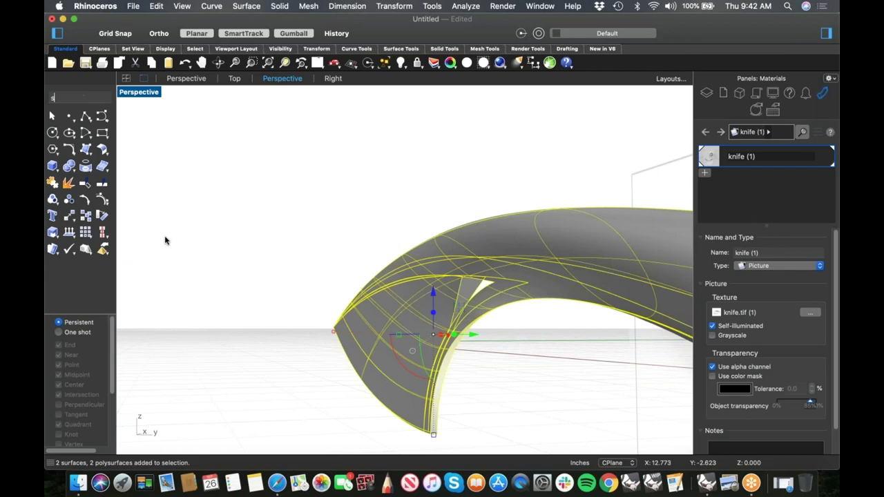
{"action": "type", "text": "Showedges"}
{"action": "key", "text": "Return"}
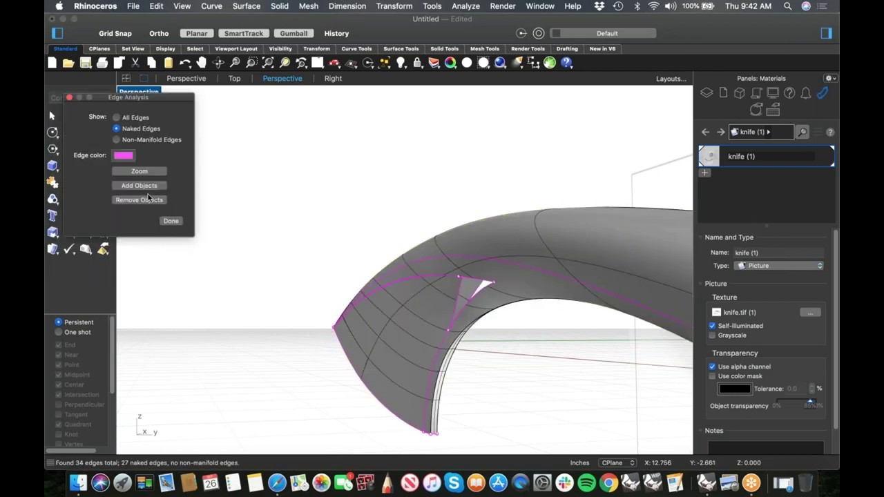
{"action": "left_click", "coordinate": [171, 221]}
Repeat ShowEdges on all the knife surfaces and polysurfaces to highlight their naked edges again
{"action": "right_click", "coordinate": [168, 174]}
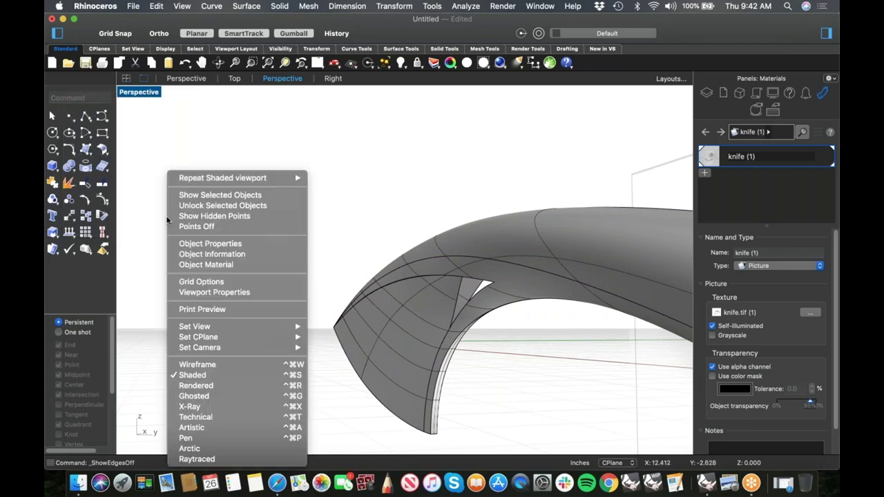
{"action": "left_click", "coordinate": [228, 178]}
{"action": "middle_click", "coordinate": [228, 178]}
{"action": "left_click", "coordinate": [196, 190]}
{"action": "right_click", "coordinate": [197, 174]}
{"action": "mouse_move", "coordinate": [307, 178]}
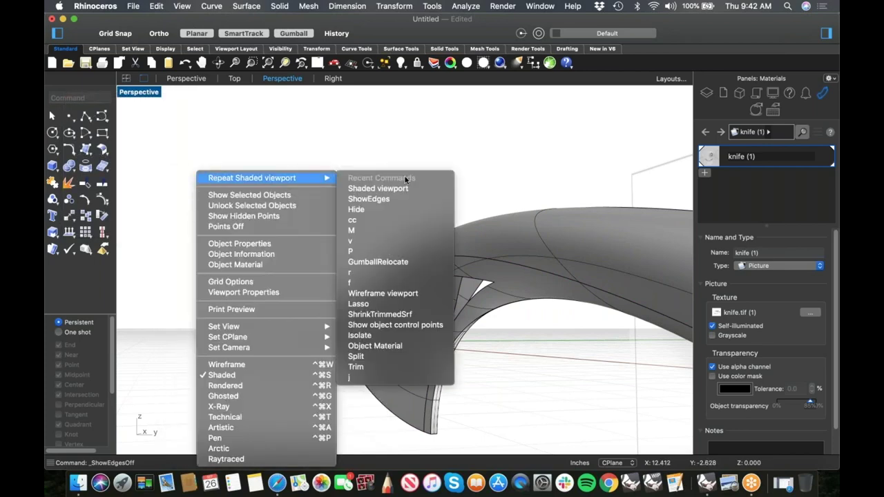
{"action": "left_click", "coordinate": [386, 200]}
{"action": "left_click_drag", "start_coordinate": [533, 172], "coordinate": [448, 395]}
{"action": "key", "text": "Return"}
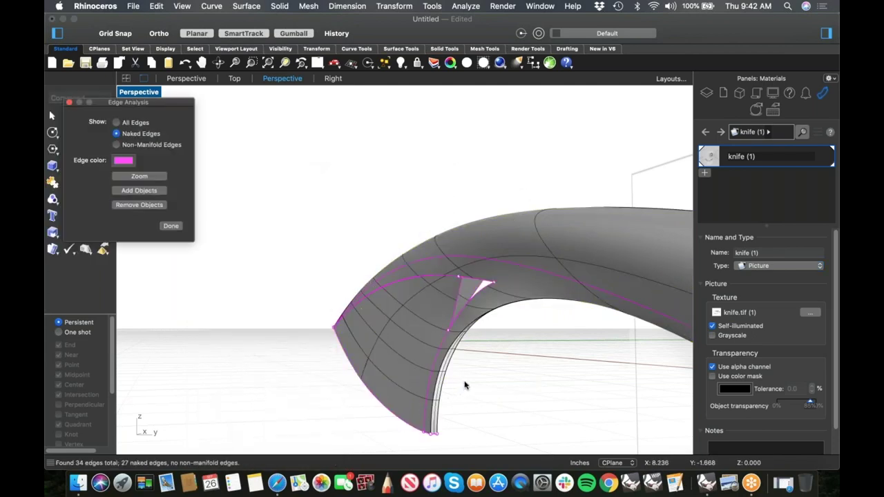
Join the upper handle polysurface and the lower inner arc polysurface into one, with the edge analysis still active
{"action": "mouse_move", "coordinate": [497, 310]}
{"action": "right_mouse_down"}
{"action": "mouse_move", "coordinate": [437, 303]}
{"action": "mouse_move", "coordinate": [483, 311]}
{"action": "right_mouse_up"}
{"action": "scroll", "coordinate": [438, 304], "scroll_direction": "down", "scroll_amount": 4}
{"action": "left_click", "coordinate": [653, 321]}
{"action": "left_click", "coordinate": [650, 316]}
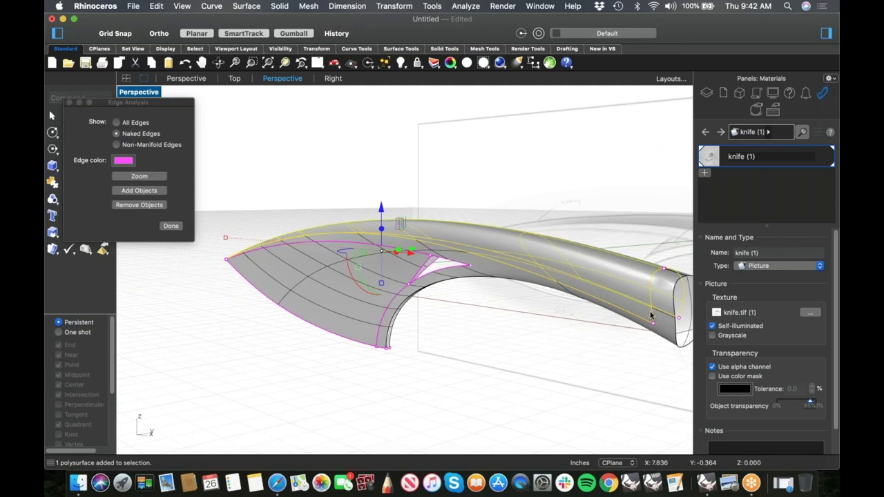
{"action": "left_click", "coordinate": [670, 338], "text": "shift"}
{"action": "key", "text": "super+j"}
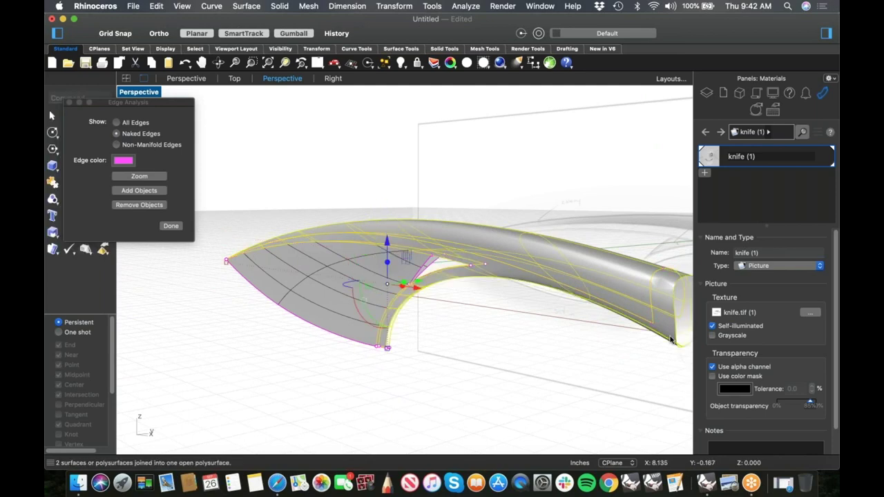
{"action": "left_click", "coordinate": [534, 331]}
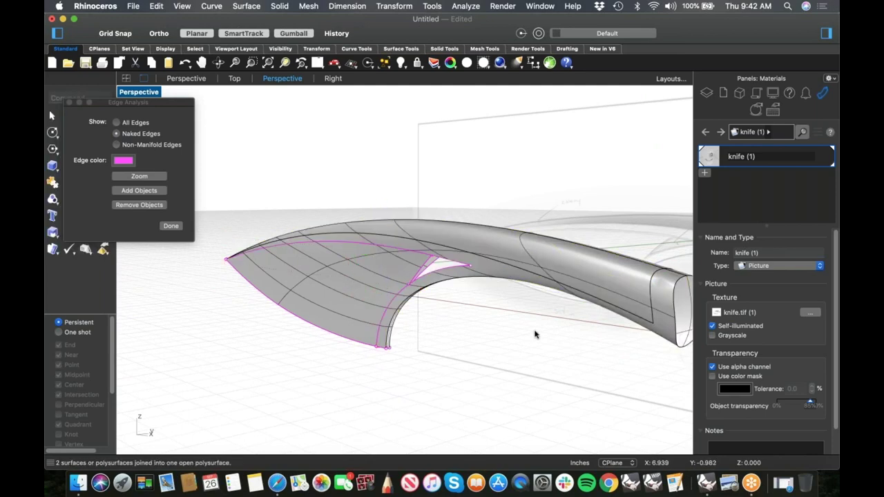
Pick the upper side face and an adjoining edge of the knife body to inspect them, and clear the selection
{"action": "left_click", "coordinate": [614, 274]}
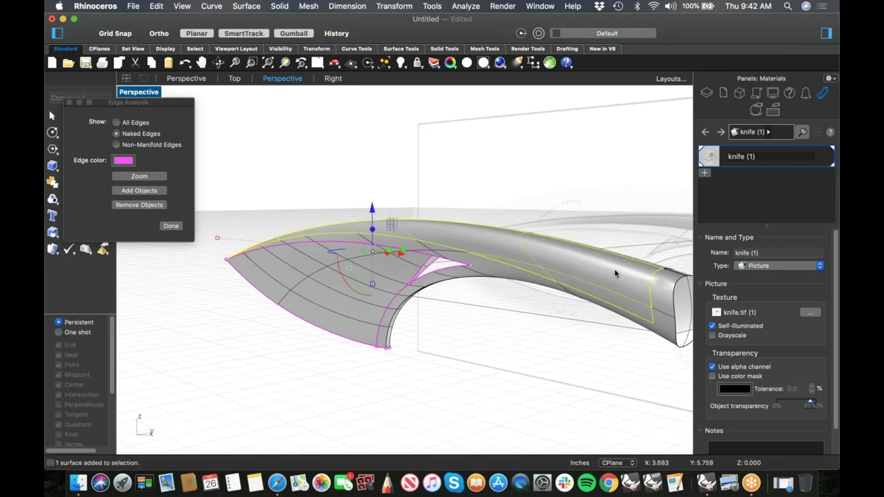
{"action": "left_click", "coordinate": [616, 261], "text": "shift"}
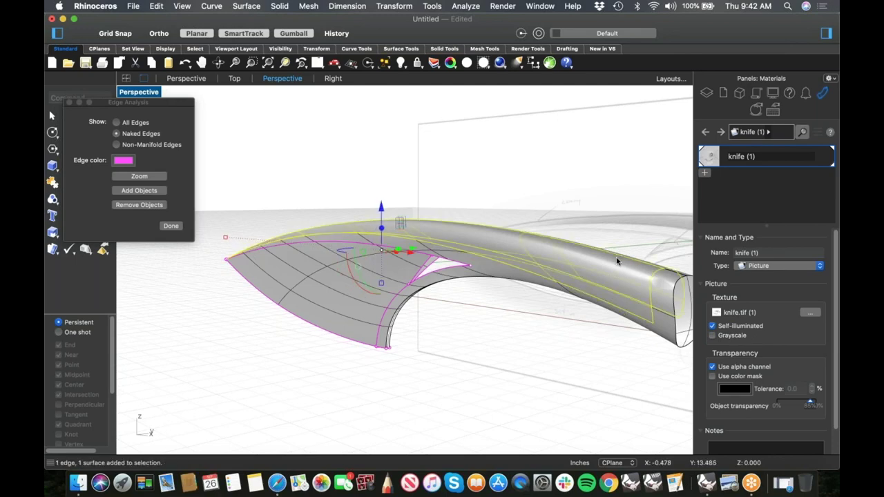
{"action": "left_click", "coordinate": [586, 209]}
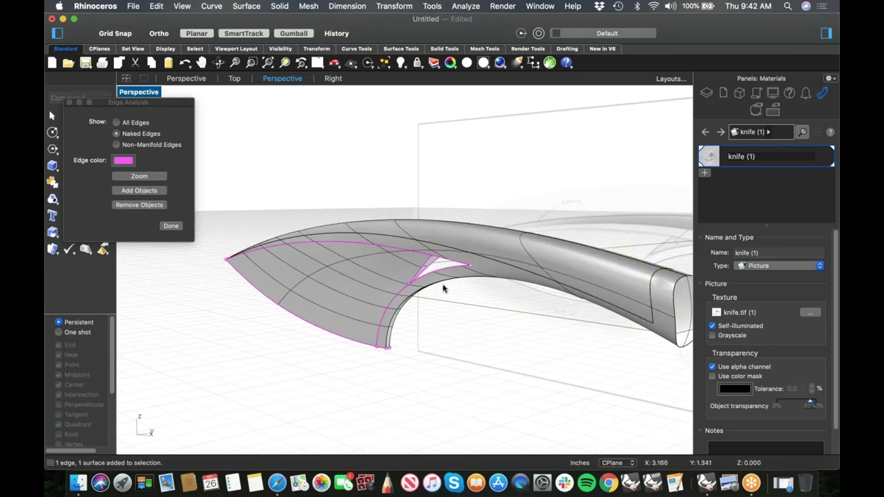
Inspect the naked edges close up where the satin surface meets the strip beside the inner arc
{"action": "scroll", "coordinate": [450, 300], "scroll_direction": "up", "scroll_amount": 10}
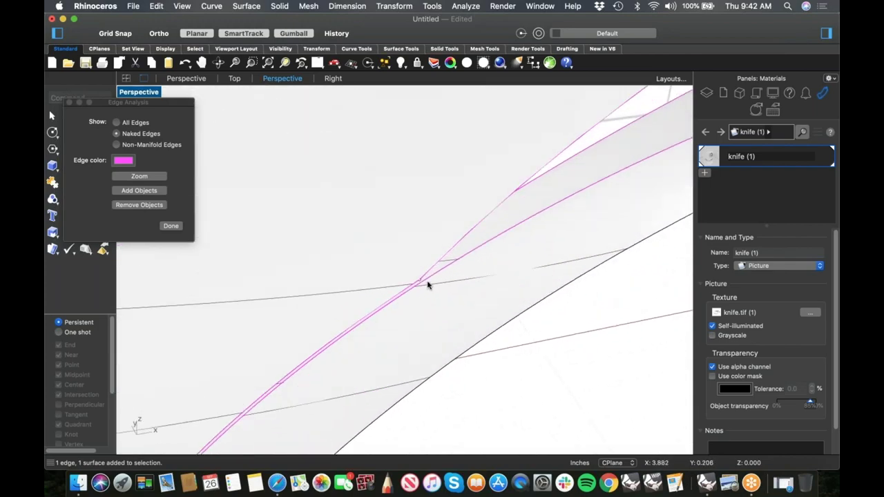
{"action": "scroll", "coordinate": [420, 302], "scroll_direction": "down", "scroll_amount": 8}
{"action": "right_click_drag", "start_coordinate": [419, 304], "coordinate": [466, 256], "text": "shift"}
{"action": "right_click_drag", "start_coordinate": [453, 304], "coordinate": [443, 325]}
{"action": "scroll", "coordinate": [444, 325], "scroll_direction": "up", "scroll_amount": 10}
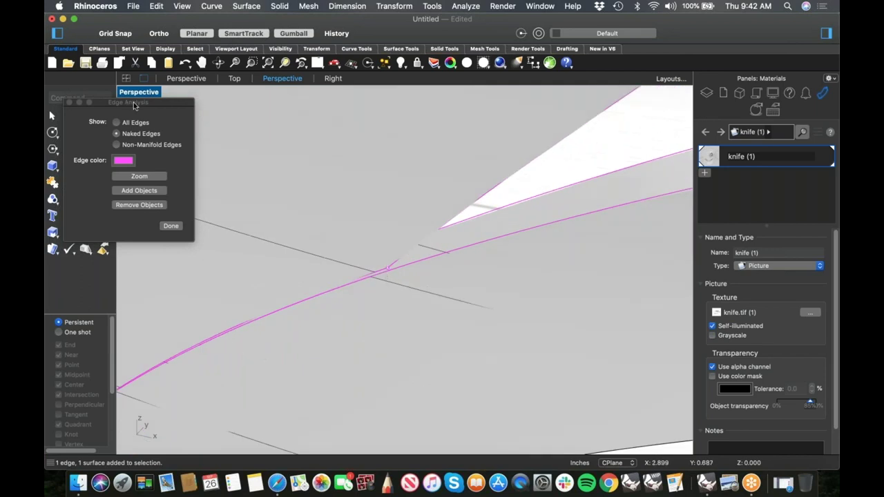
Split the lower naked edge beside the inner arc at the nearby endpoint where the satin surface's edge stops
{"action": "left_click_drag", "start_coordinate": [133, 103], "coordinate": [203, 114]}
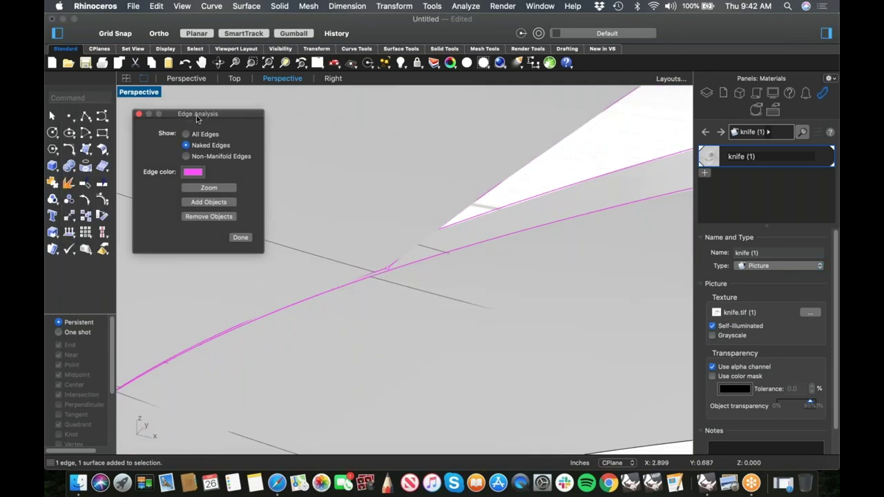
{"action": "left_click", "coordinate": [75, 240]}
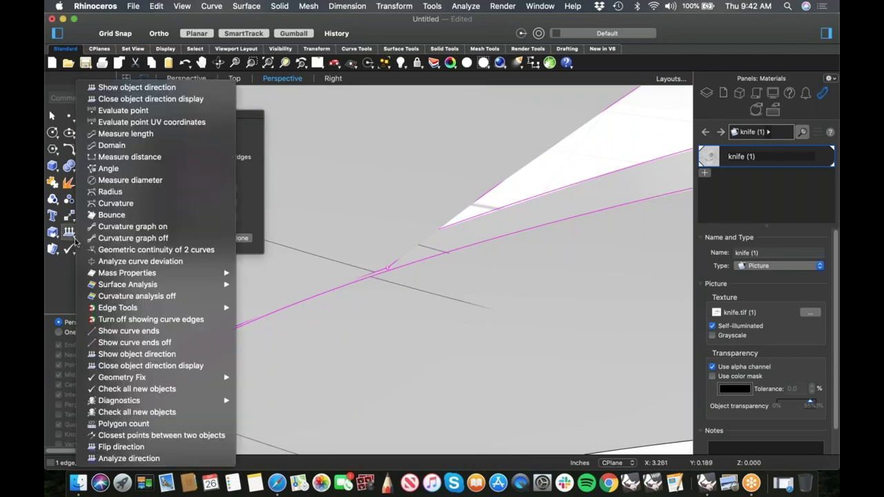
{"action": "mouse_move", "coordinate": [132, 305]}
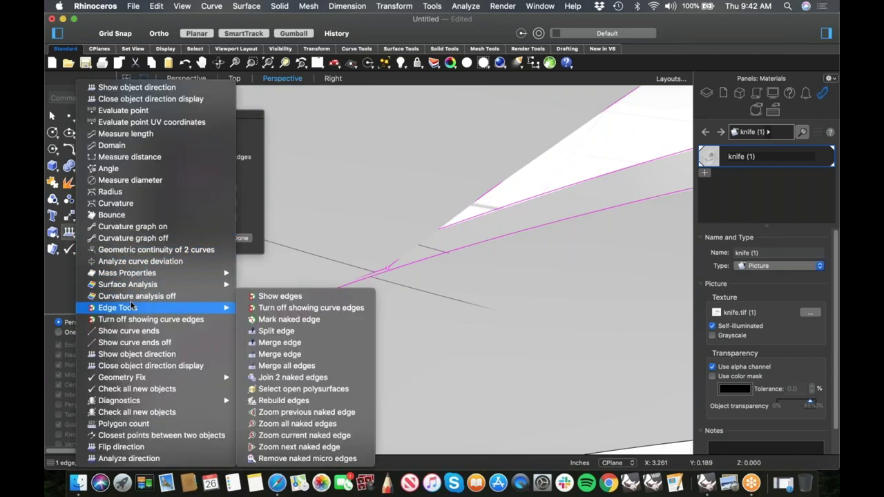
{"action": "left_click", "coordinate": [298, 332]}
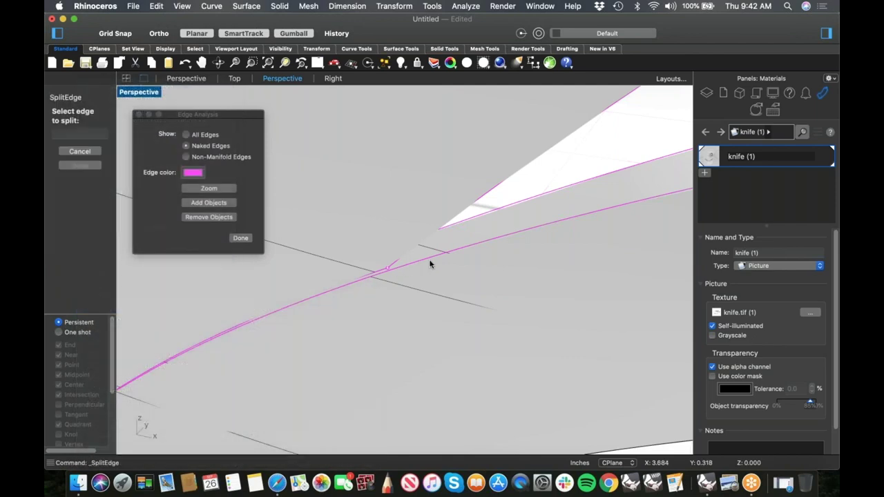
{"action": "left_click", "coordinate": [383, 272]}
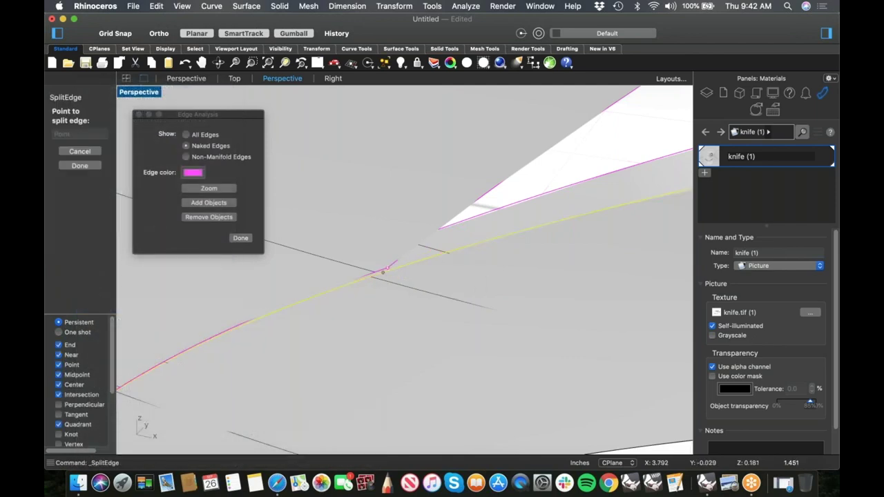
{"action": "key", "text": "Return"}
{"action": "right_click_drag", "start_coordinate": [448, 263], "coordinate": [425, 265]}
{"action": "right_click", "coordinate": [322, 252]}
{"action": "left_click", "coordinate": [327, 252]}
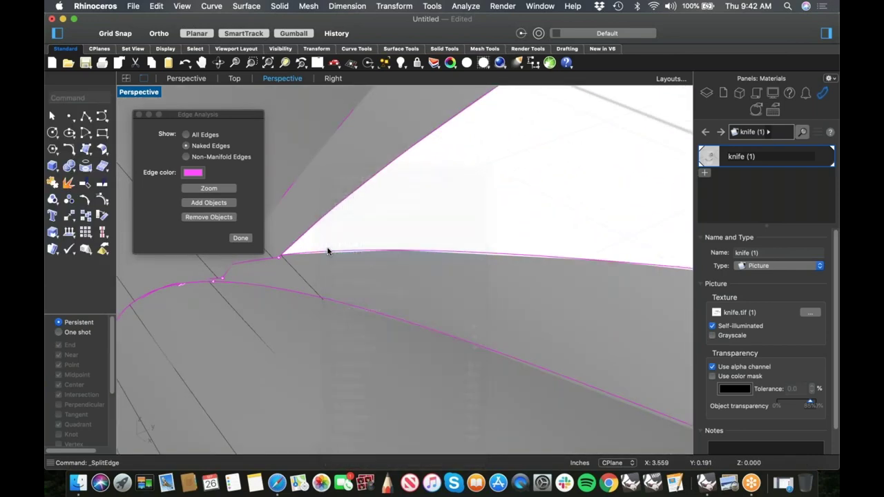
{"action": "middle_click", "coordinate": [362, 228]}
{"action": "key", "text": "Escape"}
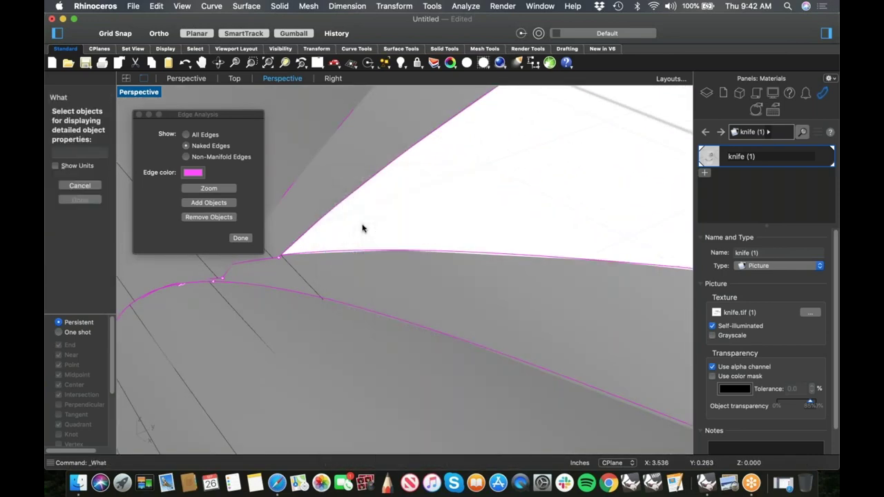
{"action": "key", "text": "Escape"}
{"action": "right_click", "coordinate": [362, 229]}
{"action": "left_click", "coordinate": [425, 178]}
{"action": "key", "text": "Escape"}
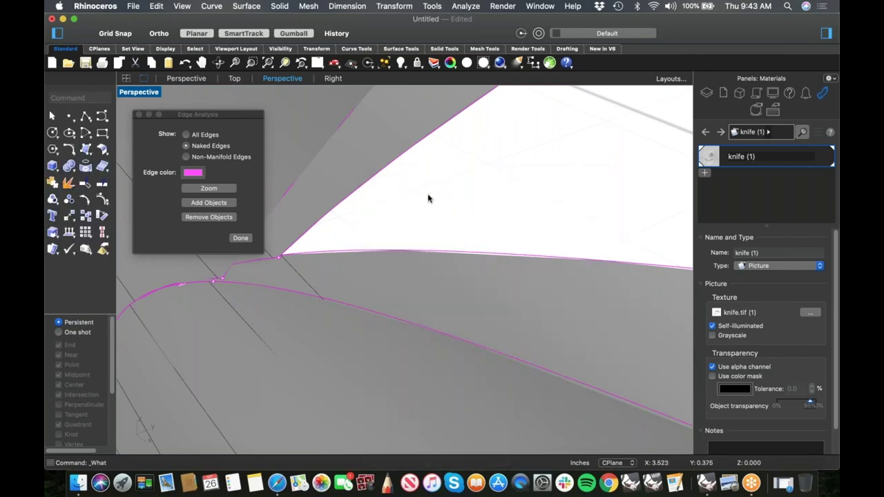
Split the other naked edge beside the inner arc at the adjoining corner of the open gap
{"action": "right_click", "coordinate": [428, 198]}
{"action": "mouse_move", "coordinate": [449, 180]}
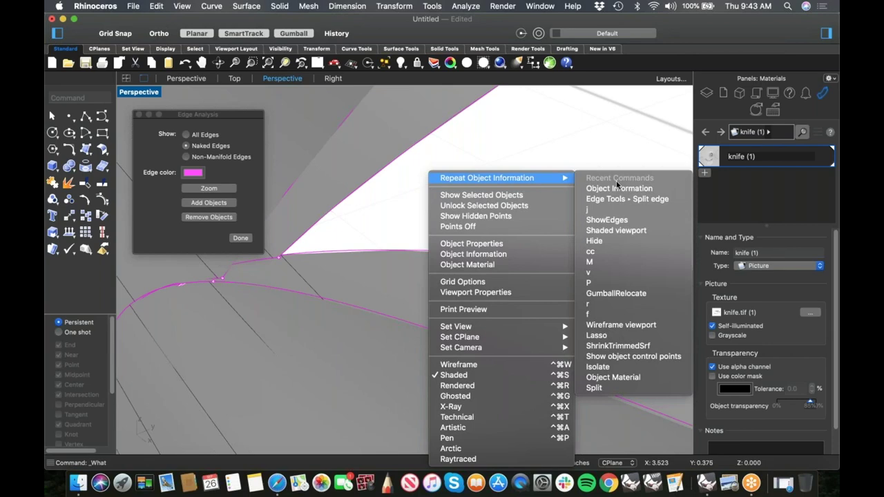
{"action": "left_click", "coordinate": [613, 200]}
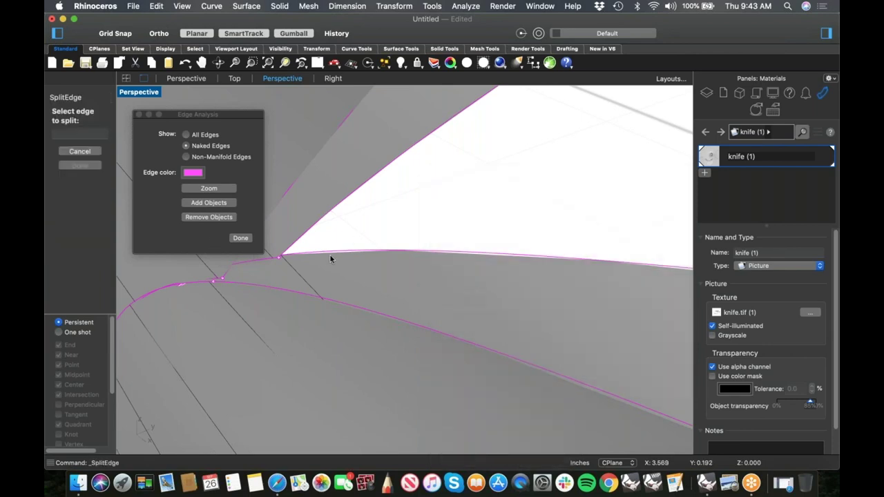
{"action": "left_click", "coordinate": [283, 254]}
{"action": "key", "text": "Return"}
Loft a thin surface between the lower pair of split naked edges curving around the inner arc
{"action": "scroll", "coordinate": [240, 286], "scroll_direction": "down", "scroll_amount": 6}
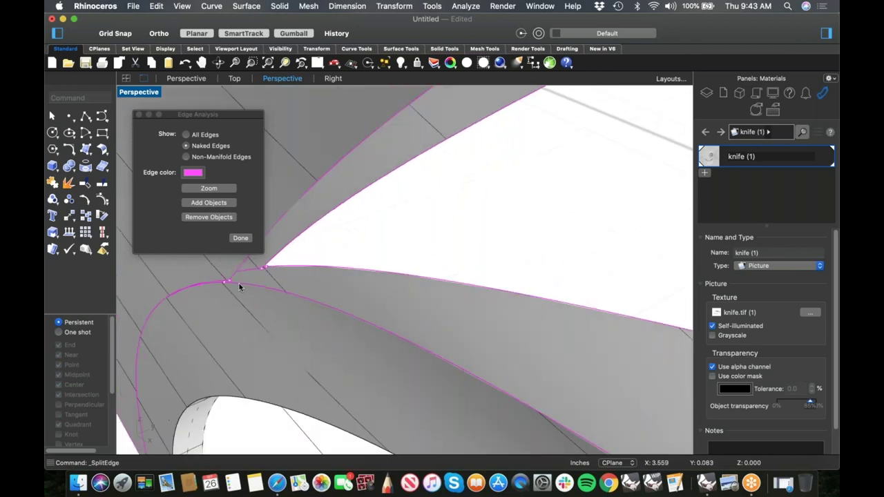
{"action": "right_click_drag", "start_coordinate": [312, 275], "coordinate": [345, 281]}
{"action": "scroll", "coordinate": [294, 281], "scroll_direction": "up", "scroll_amount": 4}
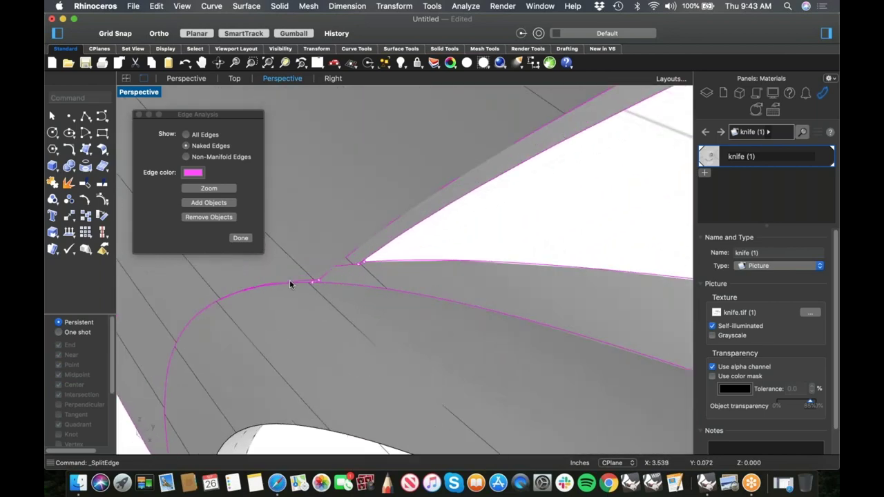
{"action": "left_click", "coordinate": [89, 156]}
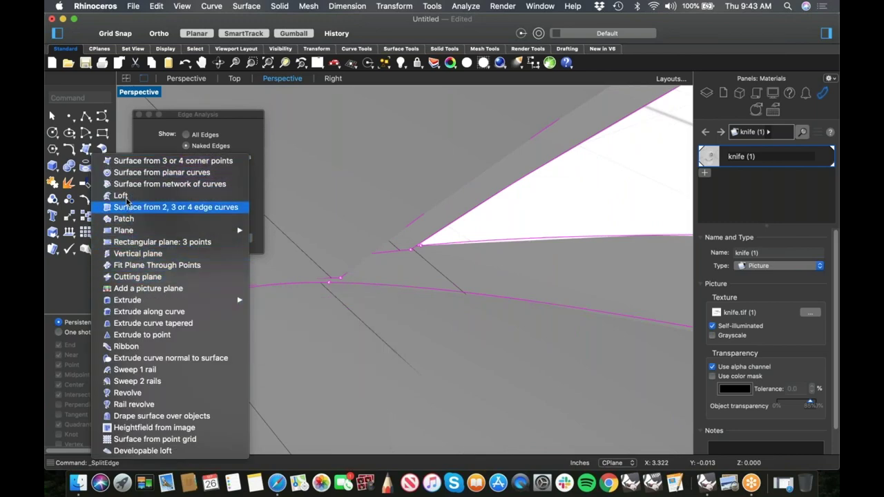
{"action": "left_click", "coordinate": [300, 284]}
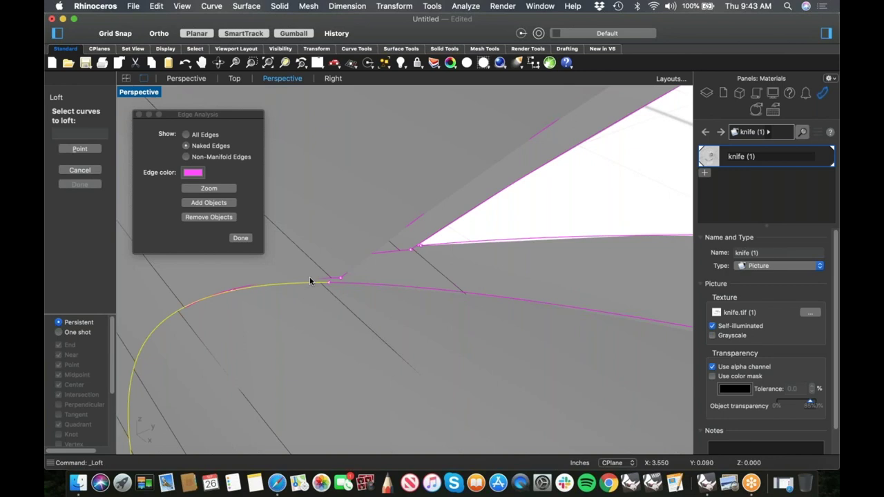
{"action": "left_click", "coordinate": [309, 278]}
{"action": "key", "text": "Return"}
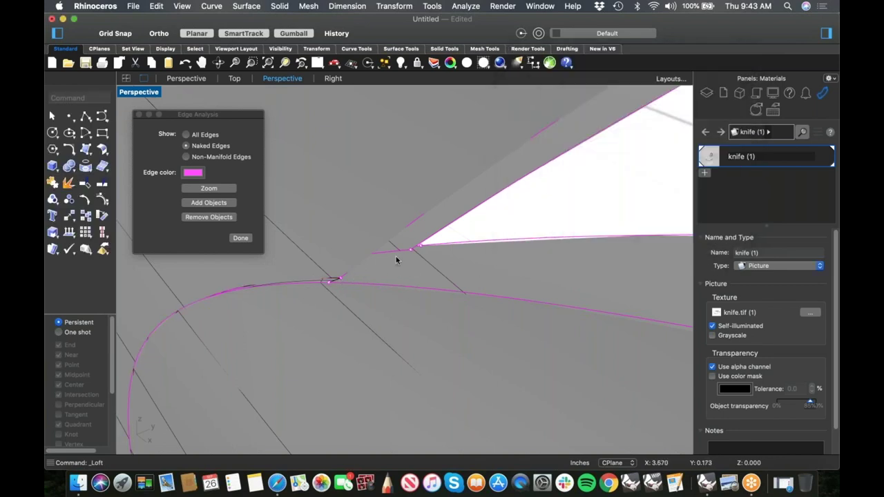
Loft the upper pair of naked edges around the inner arc with Normal style and no simplification
{"action": "right_click", "coordinate": [396, 256]}
{"action": "left_click", "coordinate": [446, 178]}
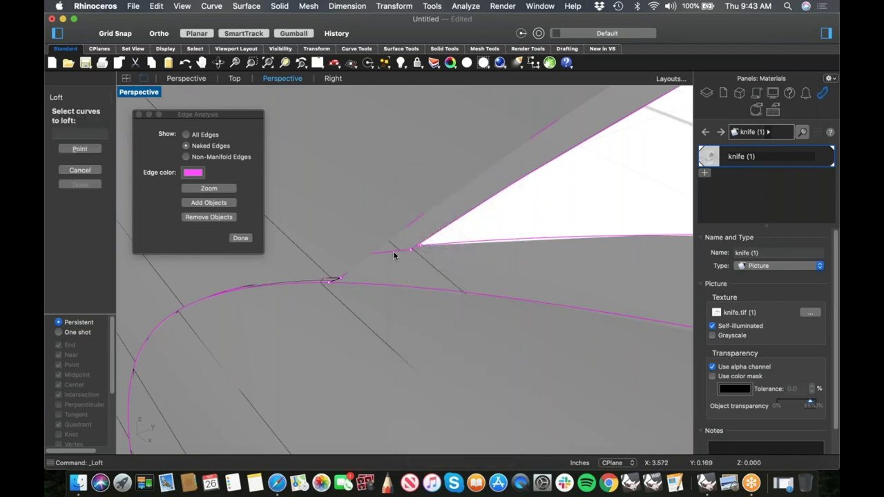
{"action": "left_click", "coordinate": [405, 252]}
{"action": "key", "text": "Return"}
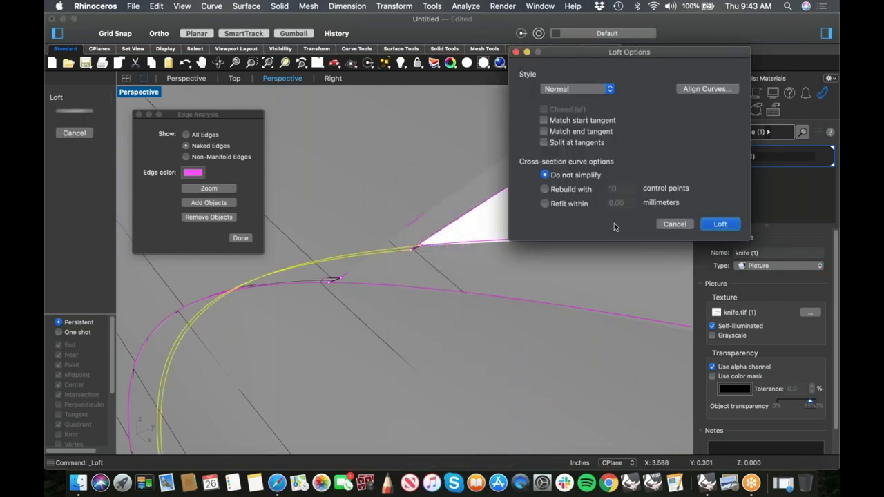
{"action": "left_click", "coordinate": [711, 222]}
Join the new loft strips with the surrounding knife surfaces and clear the selection
{"action": "scroll", "coordinate": [379, 271], "scroll_direction": "down", "scroll_amount": 10}
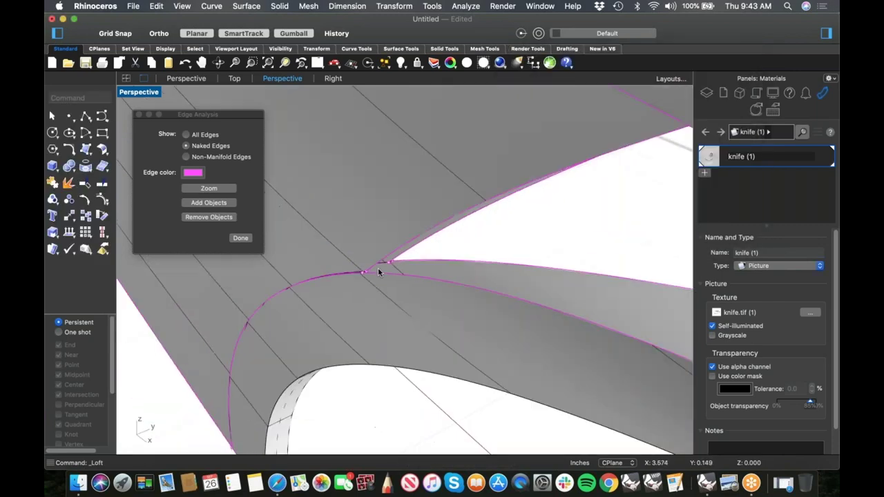
{"action": "right_click_drag", "start_coordinate": [358, 290], "coordinate": [427, 244], "text": "shift"}
{"action": "left_click_drag", "start_coordinate": [449, 368], "coordinate": [294, 217]}
{"action": "type", "text": "join"}
{"action": "key", "text": "Return"}
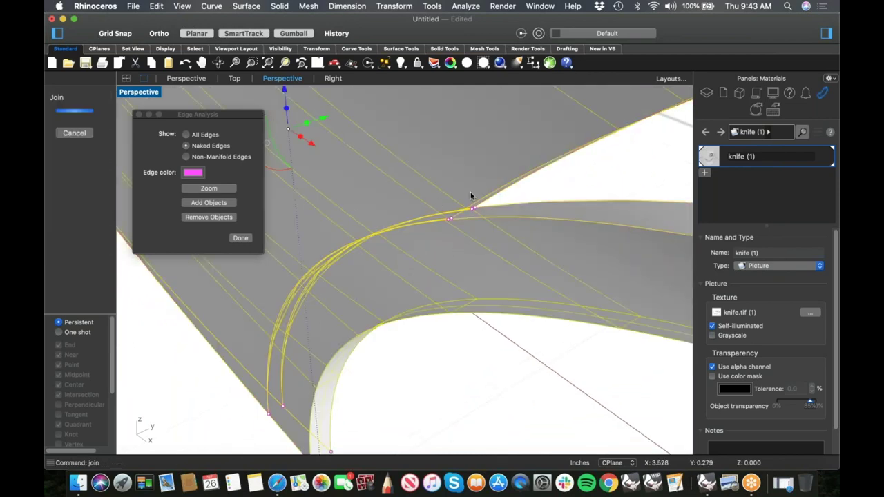
{"action": "left_click", "coordinate": [488, 361]}
On the other side of the knife, split the long upper naked edge at the endpoint of the edge below it
{"action": "scroll", "coordinate": [395, 305], "scroll_direction": "down", "scroll_amount": 5}
{"action": "right_click_drag", "start_coordinate": [395, 305], "coordinate": [435, 290]}
{"action": "right_click_drag", "start_coordinate": [408, 289], "coordinate": [311, 345], "text": "shift"}
{"action": "scroll", "coordinate": [507, 218], "scroll_direction": "up", "scroll_amount": 6}
{"action": "right_click_drag", "start_coordinate": [506, 219], "coordinate": [405, 218]}
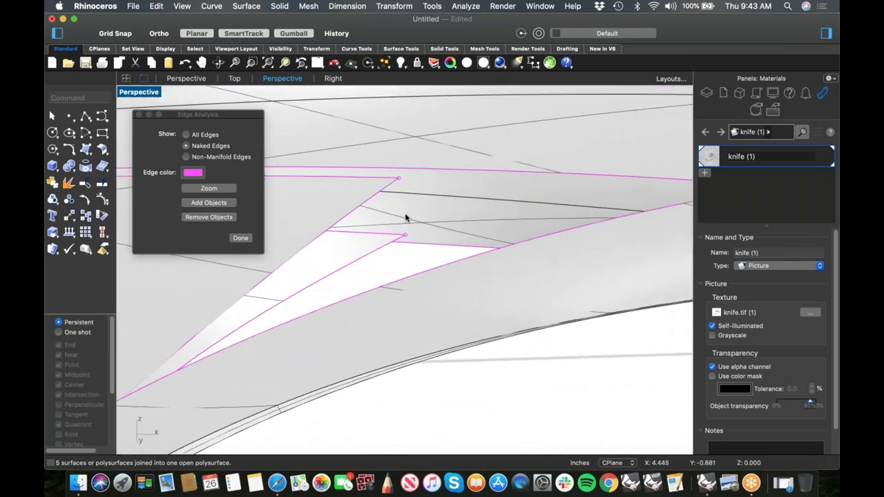
{"action": "right_click", "coordinate": [406, 218]}
{"action": "mouse_move", "coordinate": [466, 178]}
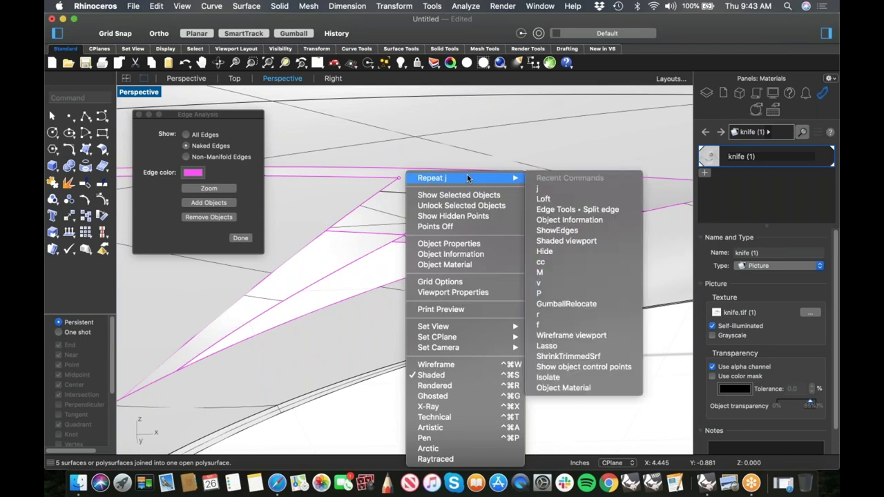
{"action": "left_click", "coordinate": [589, 210]}
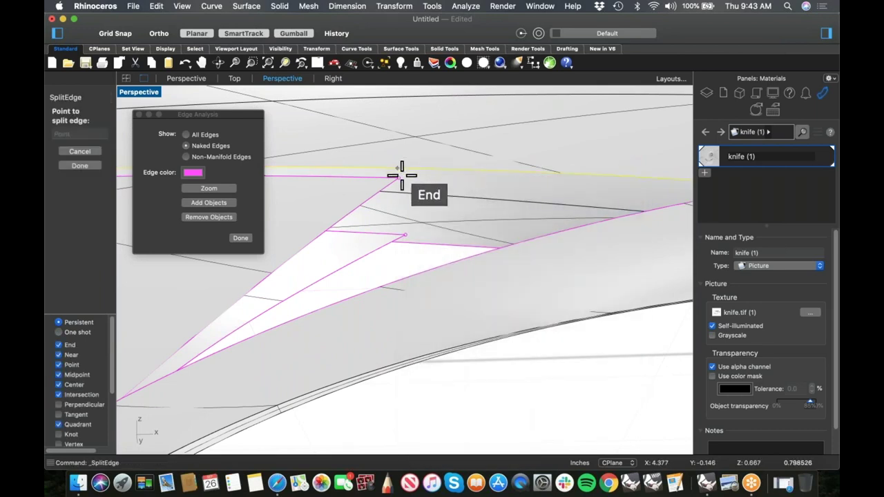
{"action": "left_click", "coordinate": [401, 175]}
{"action": "key", "text": "Return"}
Split the lower naked edge of the same gap at the neighbouring edge's endpoint
{"action": "right_click", "coordinate": [425, 245]}
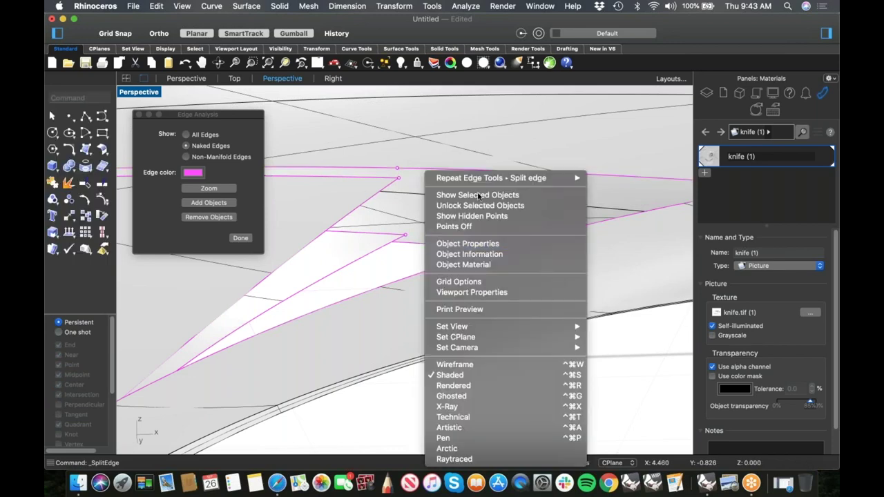
{"action": "left_click", "coordinate": [490, 180]}
{"action": "left_click", "coordinate": [405, 242]}
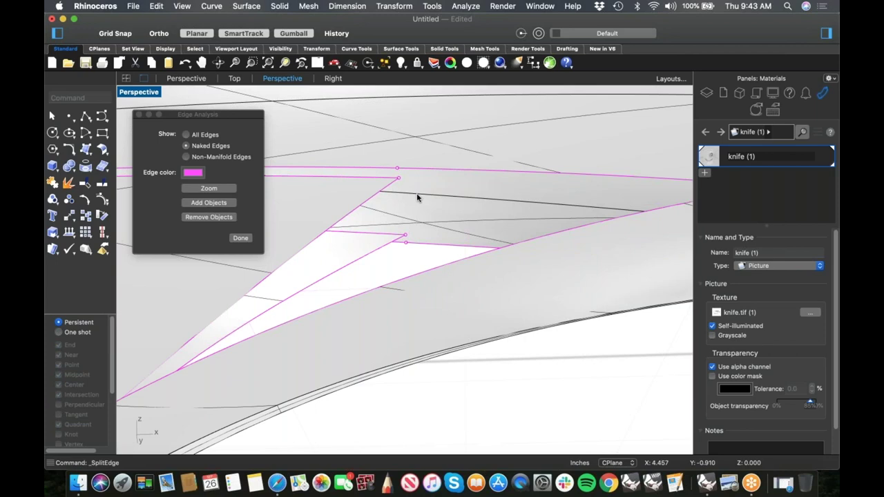
{"action": "middle_click", "coordinate": [416, 194]}
{"action": "left_click", "coordinate": [400, 190]}
Loft a thin strip between the two upper naked edges that end at the gap's corner
{"action": "right_click", "coordinate": [405, 192]}
{"action": "mouse_move", "coordinate": [461, 182]}
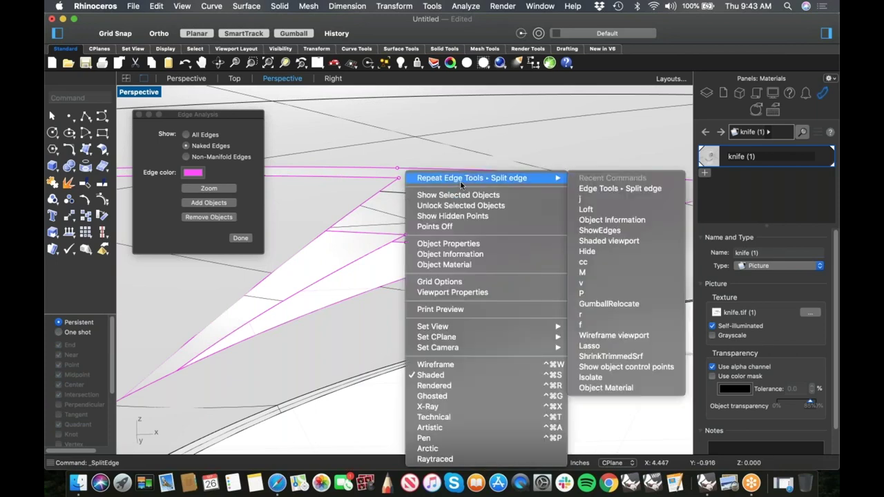
{"action": "left_click", "coordinate": [626, 207]}
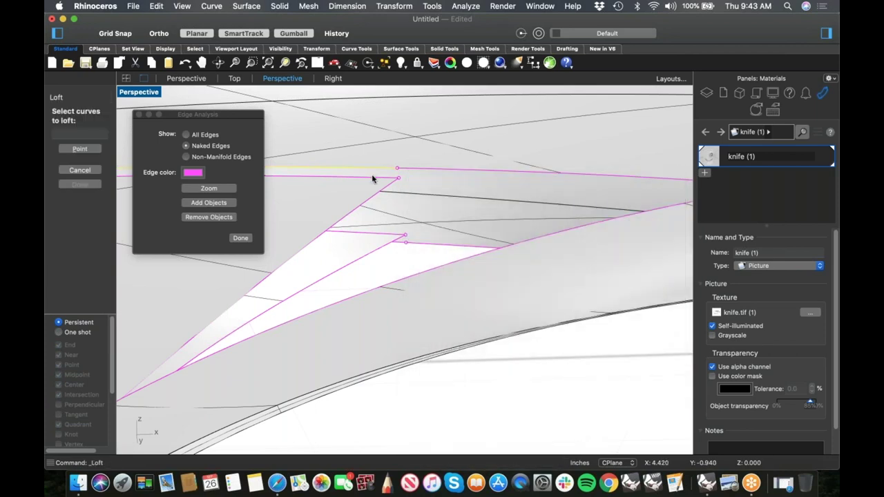
{"action": "left_click", "coordinate": [372, 175]}
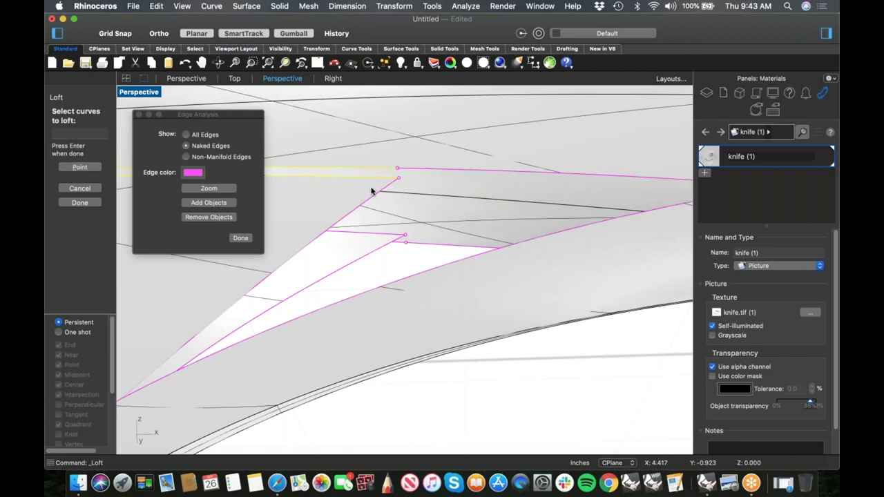
{"action": "key", "text": "Return"}
{"action": "left_click", "coordinate": [719, 224]}
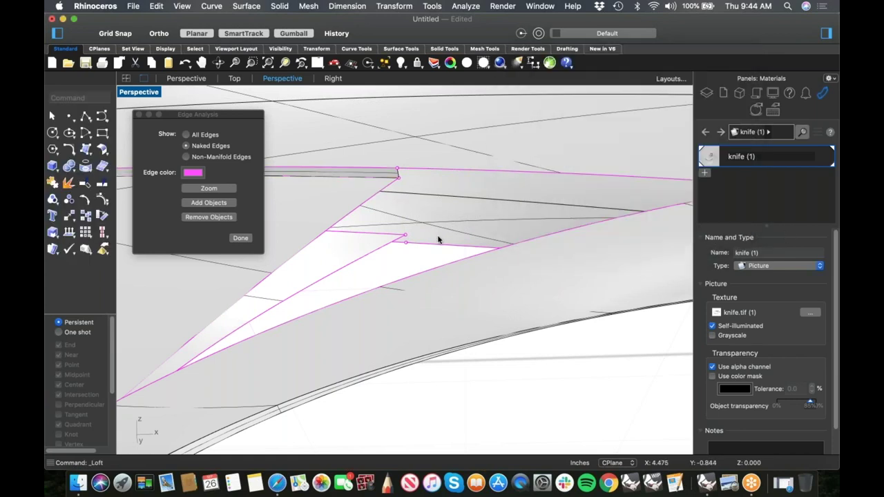
Loft the two lower naked edges beside the gap with Normal style and no simplification
{"action": "right_click", "coordinate": [440, 174]}
{"action": "left_click", "coordinate": [488, 179]}
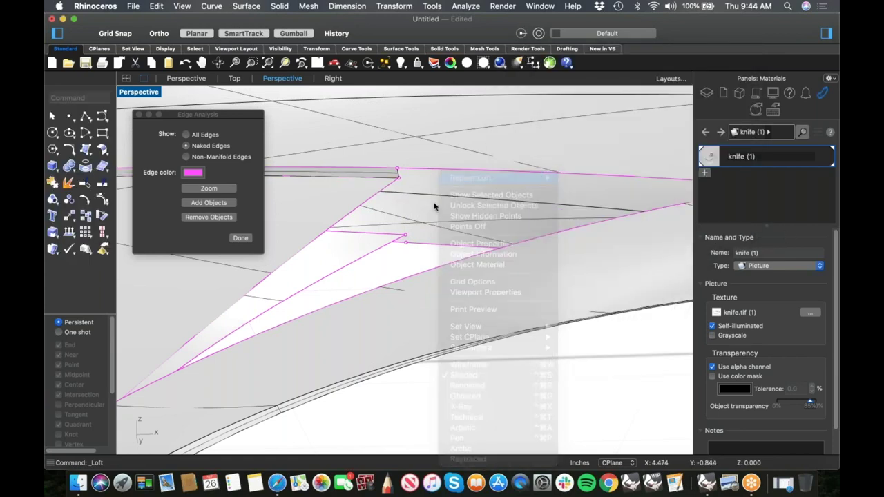
{"action": "left_click", "coordinate": [401, 243]}
{"action": "key", "text": "Return"}
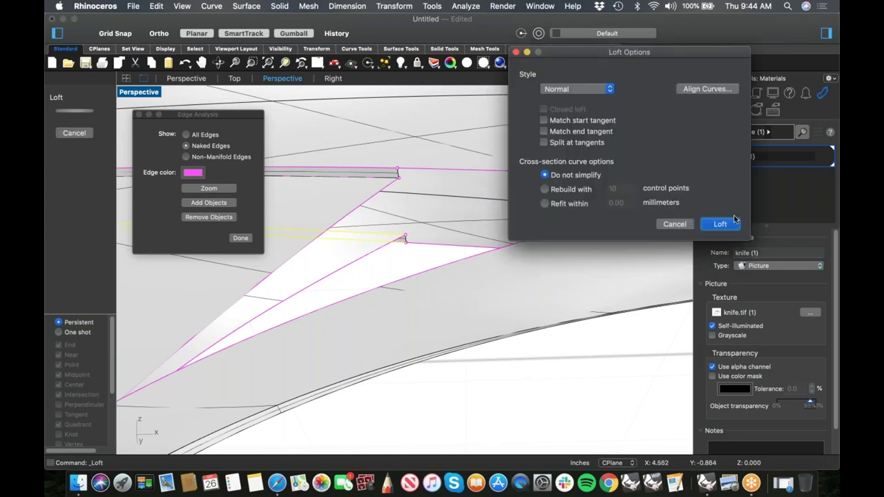
{"action": "left_click", "coordinate": [727, 225]}
Join both new strips to the surrounding knife surfaces and clear the selection
{"action": "scroll", "coordinate": [579, 231], "scroll_direction": "down", "scroll_amount": 5}
{"action": "left_click_drag", "start_coordinate": [509, 329], "coordinate": [439, 189]}
{"action": "key", "text": "super+j"}
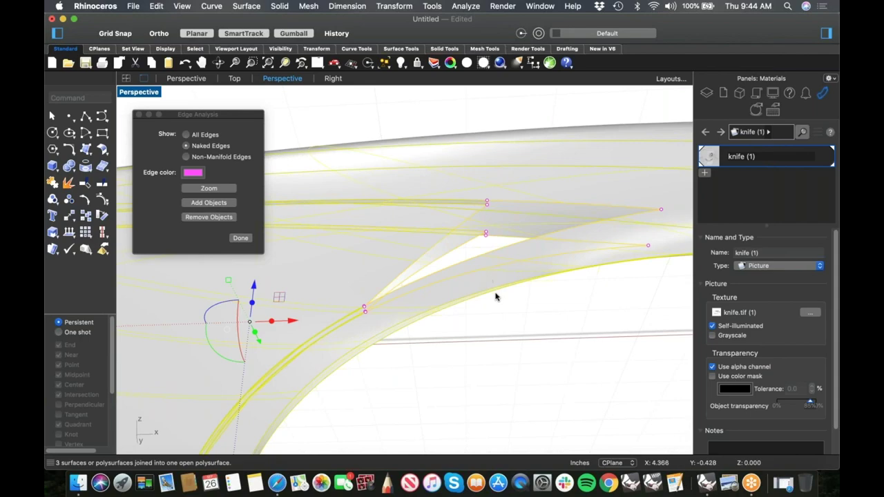
{"action": "left_click", "coordinate": [520, 308]}
Loft the two short naked edges at the blade side of the far gap with Normal style and no simplification
{"action": "right_click_drag", "start_coordinate": [518, 312], "coordinate": [497, 303]}
{"action": "scroll", "coordinate": [394, 325], "scroll_direction": "up", "scroll_amount": 5}
{"action": "scroll", "coordinate": [403, 217], "scroll_direction": "up", "scroll_amount": 3}
{"action": "right_click_drag", "start_coordinate": [402, 217], "coordinate": [426, 231]}
{"action": "right_click", "coordinate": [447, 220]}
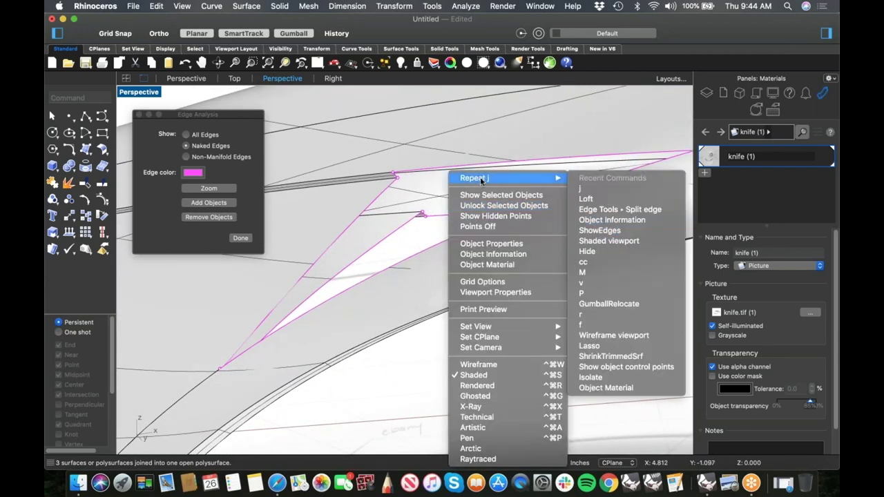
{"action": "left_click", "coordinate": [479, 178]}
{"action": "key", "text": "Escape"}
{"action": "right_click", "coordinate": [448, 226]}
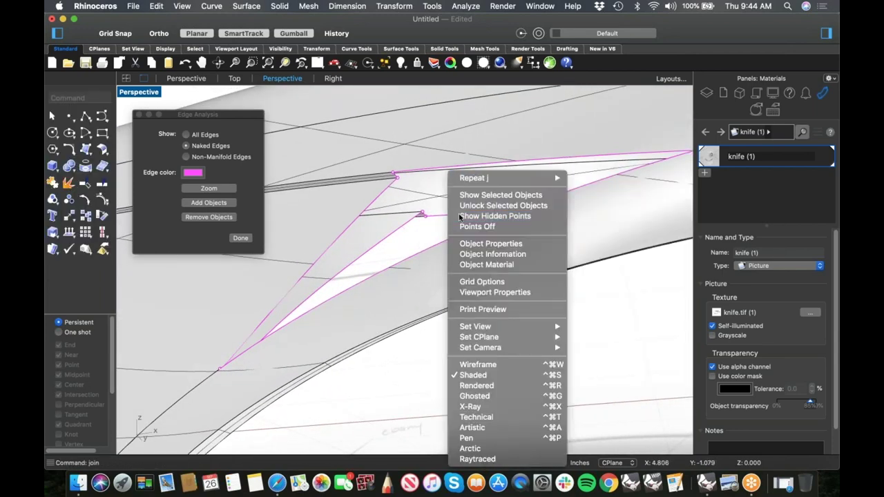
{"action": "mouse_move", "coordinate": [504, 181]}
{"action": "left_click", "coordinate": [585, 200]}
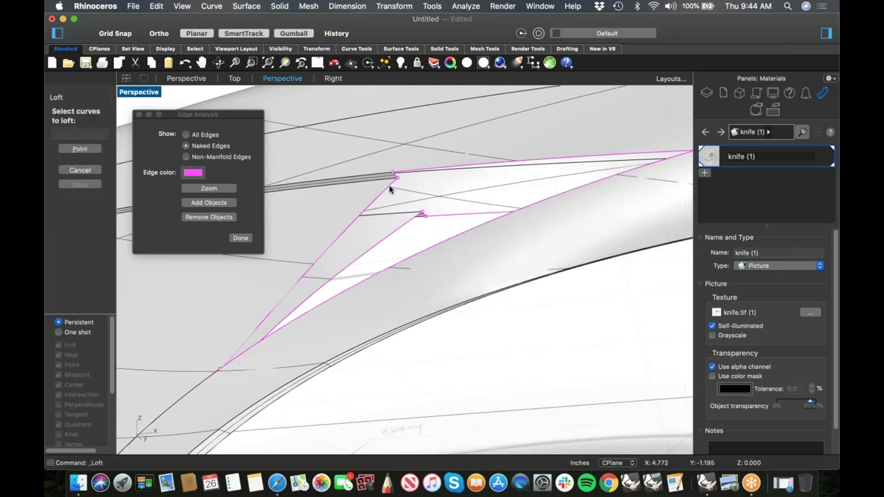
{"action": "left_click", "coordinate": [408, 222]}
{"action": "right_click", "coordinate": [452, 228]}
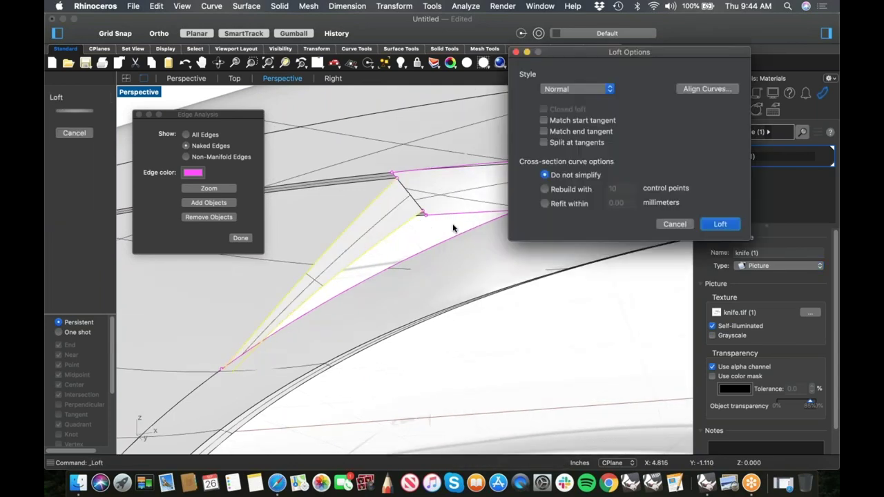
{"action": "left_click", "coordinate": [709, 225]}
Join the new lofted strip to the surrounding knife surfaces and clear the selection
{"action": "right_click_drag", "start_coordinate": [419, 283], "coordinate": [411, 246]}
{"action": "left_click_drag", "start_coordinate": [411, 243], "coordinate": [304, 261]}
{"action": "key", "text": "super+j"}
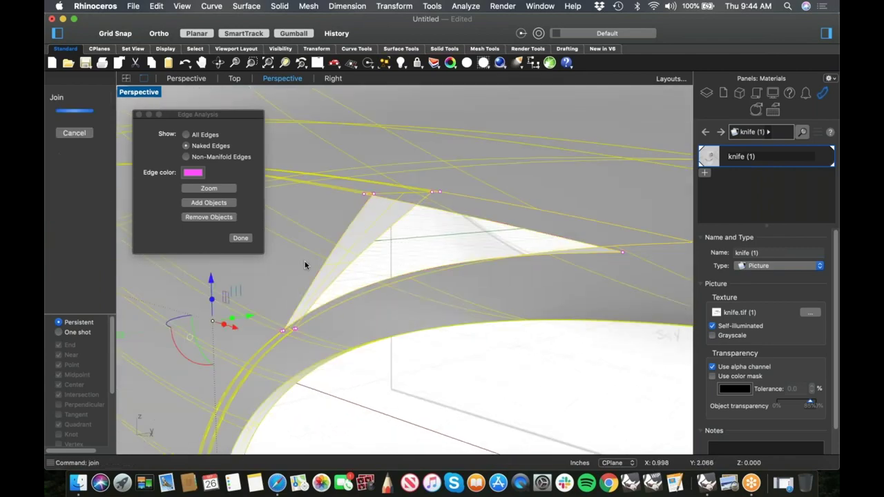
{"action": "left_click", "coordinate": [426, 386]}
Examine the remaining naked edges around the knife's triangular side gaps and blade end from several angles
{"action": "right_click_drag", "start_coordinate": [426, 384], "coordinate": [452, 352]}
{"action": "scroll", "coordinate": [344, 263], "scroll_direction": "up", "scroll_amount": 6}
{"action": "right_click_drag", "start_coordinate": [355, 310], "coordinate": [264, 384]}
{"action": "scroll", "coordinate": [371, 296], "scroll_direction": "down", "scroll_amount": 6}
{"action": "scroll", "coordinate": [339, 325], "scroll_direction": "up", "scroll_amount": 6}
{"action": "right_click_drag", "start_coordinate": [350, 336], "coordinate": [367, 345]}
{"action": "scroll", "coordinate": [368, 345], "scroll_direction": "down", "scroll_amount": 5}
{"action": "scroll", "coordinate": [294, 293], "scroll_direction": "up", "scroll_amount": 10}
{"action": "scroll", "coordinate": [290, 280], "scroll_direction": "down", "scroll_amount": 6}
{"action": "right_click_drag", "start_coordinate": [292, 280], "coordinate": [305, 293]}
{"action": "scroll", "coordinate": [310, 305], "scroll_direction": "up", "scroll_amount": 6}
{"action": "scroll", "coordinate": [325, 244], "scroll_direction": "up", "scroll_amount": 3}
{"action": "right_click_drag", "start_coordinate": [326, 207], "coordinate": [407, 197]}
In wireframe display, duplicate the three short naked edges at the first gap's end and join them into one curve
{"action": "middle_click", "coordinate": [418, 123]}
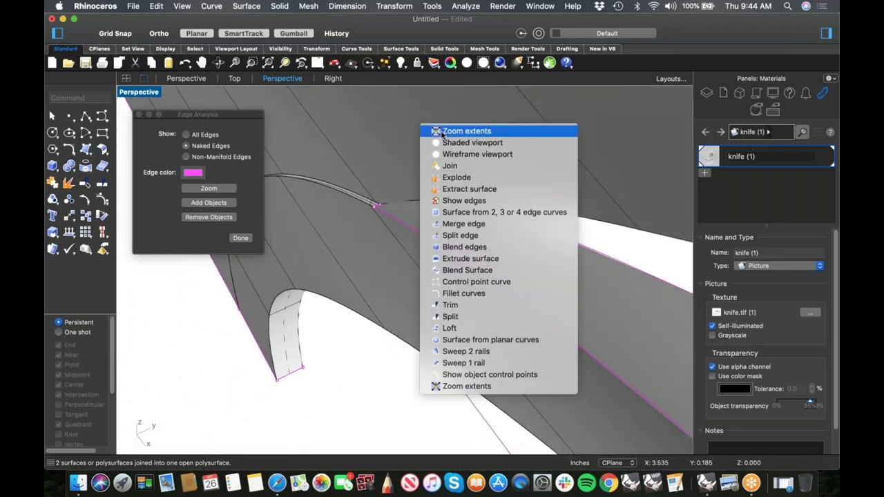
{"action": "left_click", "coordinate": [467, 111]}
{"action": "scroll", "coordinate": [404, 202], "scroll_direction": "up", "scroll_amount": 4}
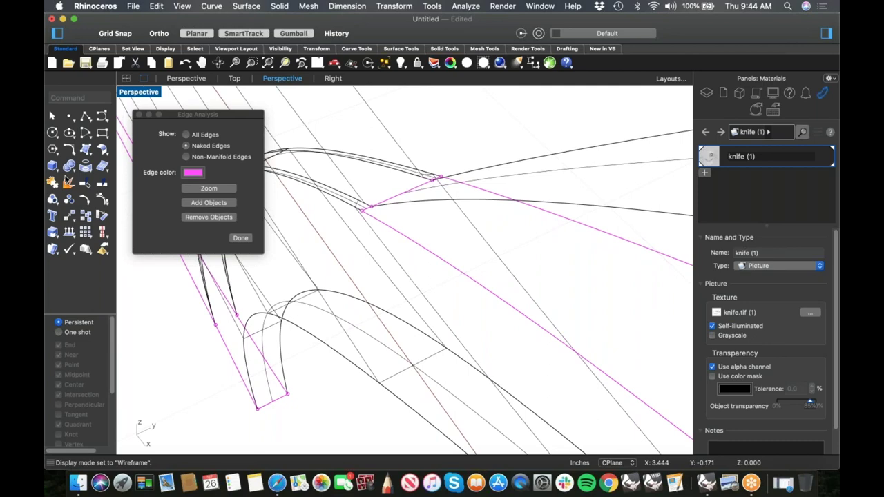
{"action": "left_click", "coordinate": [91, 173]}
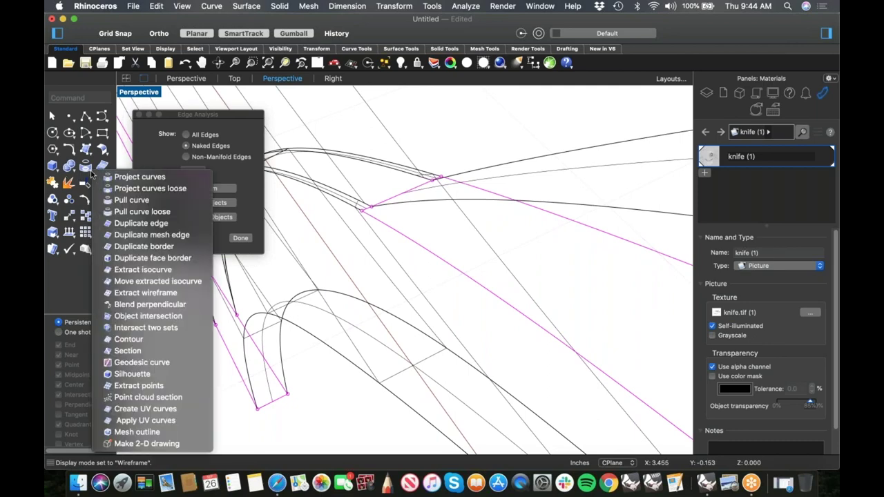
{"action": "left_click", "coordinate": [159, 227]}
{"action": "left_click", "coordinate": [368, 209]}
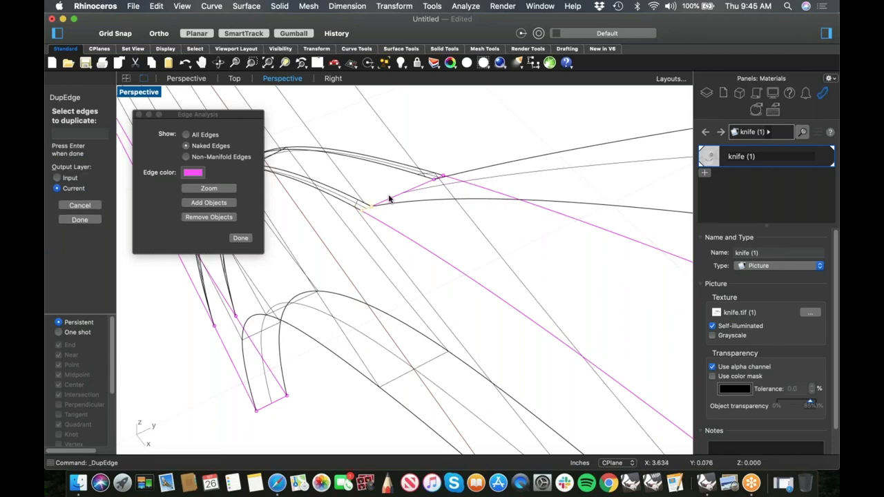
{"action": "left_click", "coordinate": [440, 178]}
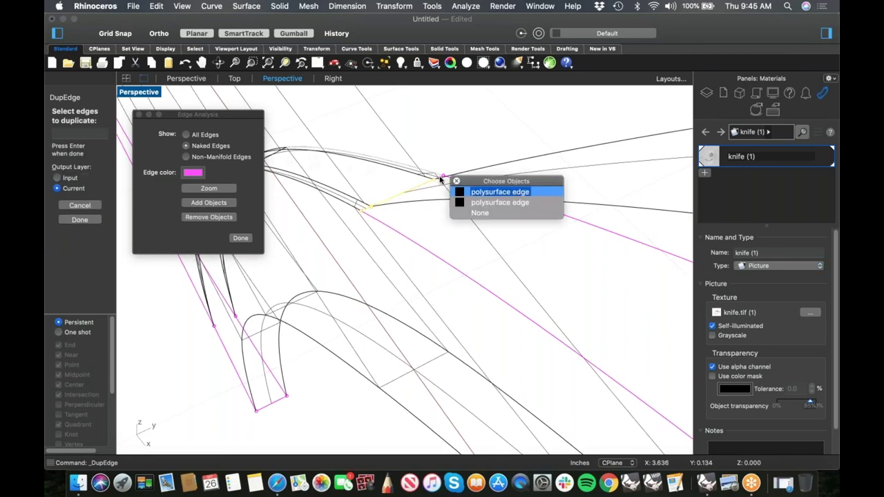
{"action": "left_click", "coordinate": [484, 202]}
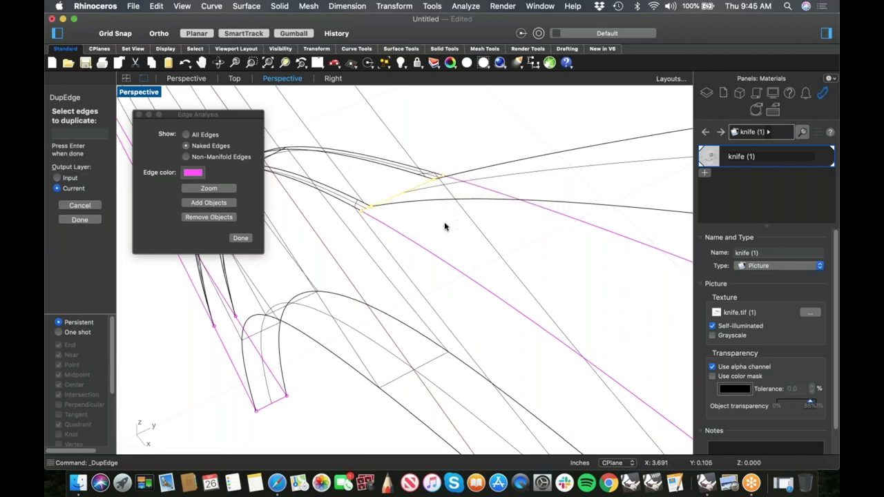
{"action": "key", "text": "Return"}
{"action": "key", "text": "super+j"}
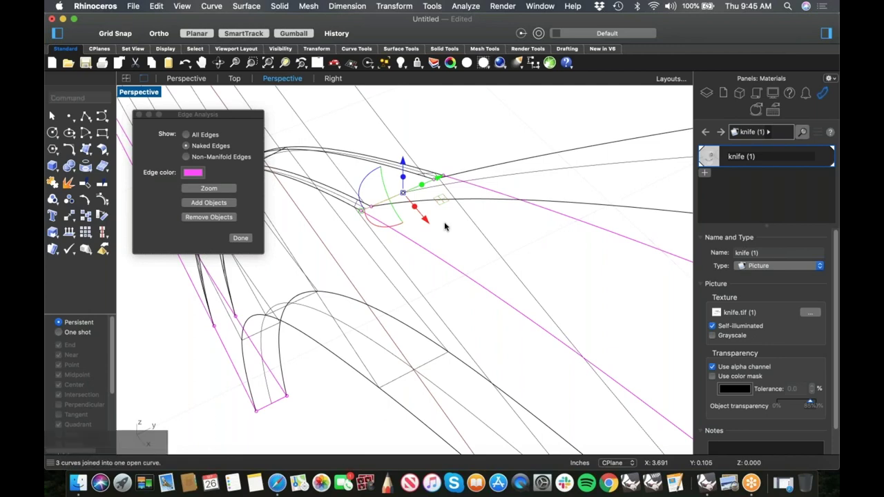
{"action": "right_click_drag", "start_coordinate": [445, 226], "coordinate": [447, 243]}
{"action": "left_click", "coordinate": [447, 242]}
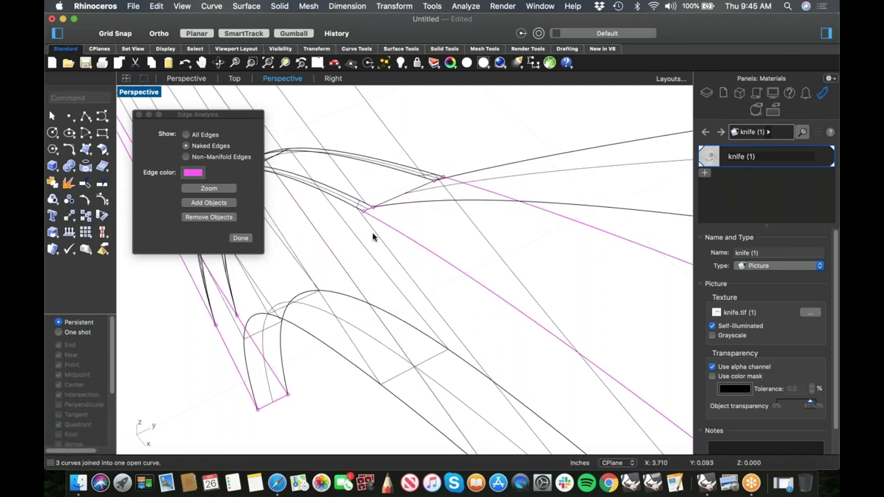
Sweep along the gap's two long naked edges with the joined curve as cross section, rebuilt with 5 control points and Position continuity
{"action": "left_click", "coordinate": [90, 157]}
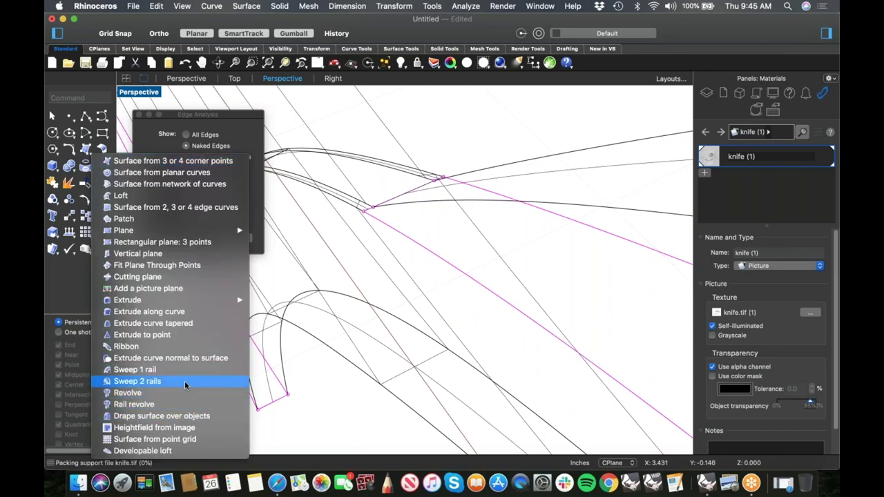
{"action": "left_click", "coordinate": [185, 381]}
{"action": "left_click", "coordinate": [424, 253]}
{"action": "left_click", "coordinate": [527, 206]}
{"action": "key", "text": "Return"}
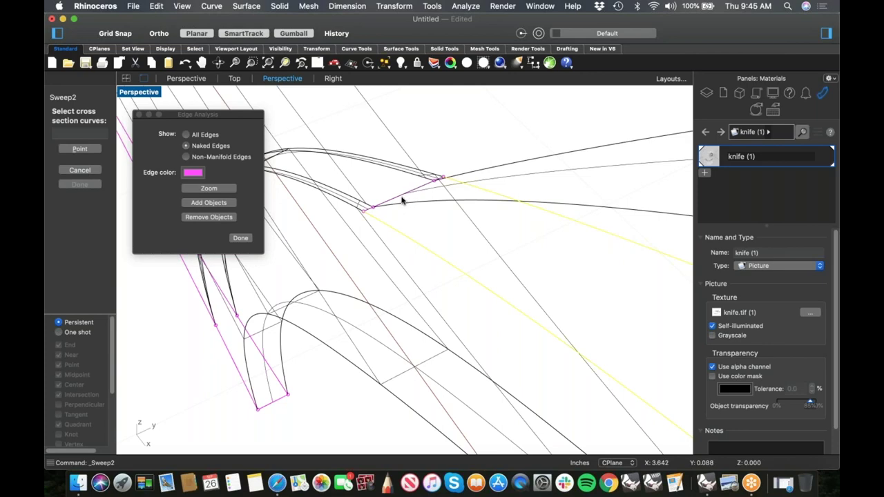
{"action": "left_click", "coordinate": [402, 201]}
{"action": "left_click", "coordinate": [429, 222]}
{"action": "key", "text": "Return"}
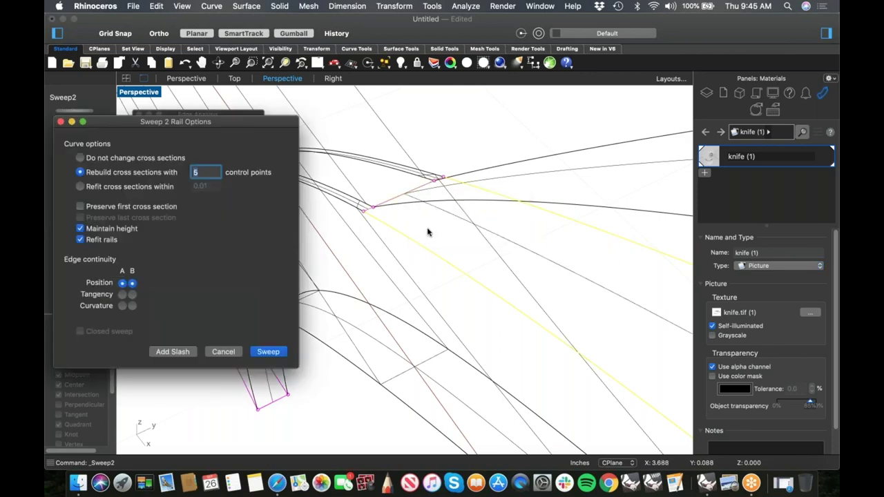
{"action": "left_click", "coordinate": [268, 351]}
Join the swept surface to the knife body and deselect everything
{"action": "left_click_drag", "start_coordinate": [455, 247], "coordinate": [415, 260]}
{"action": "key", "text": "super+j"}
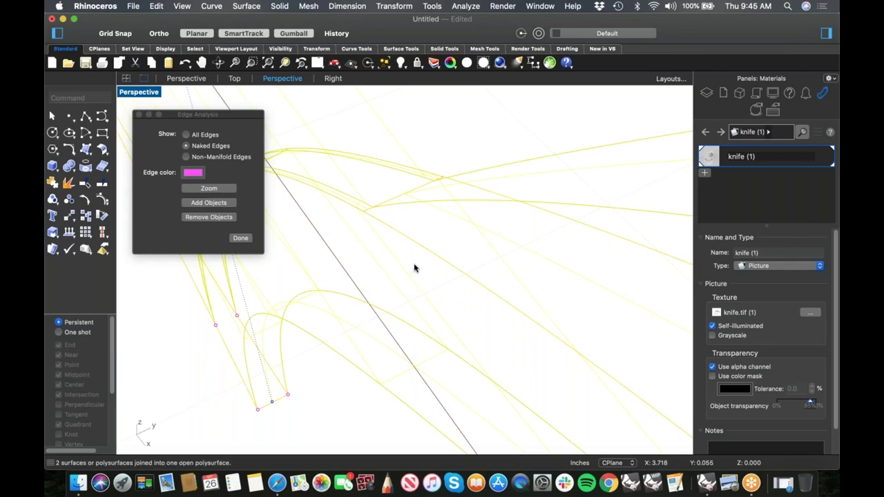
{"action": "left_click", "coordinate": [447, 239]}
{"action": "scroll", "coordinate": [425, 250], "scroll_direction": "down", "scroll_amount": 8}
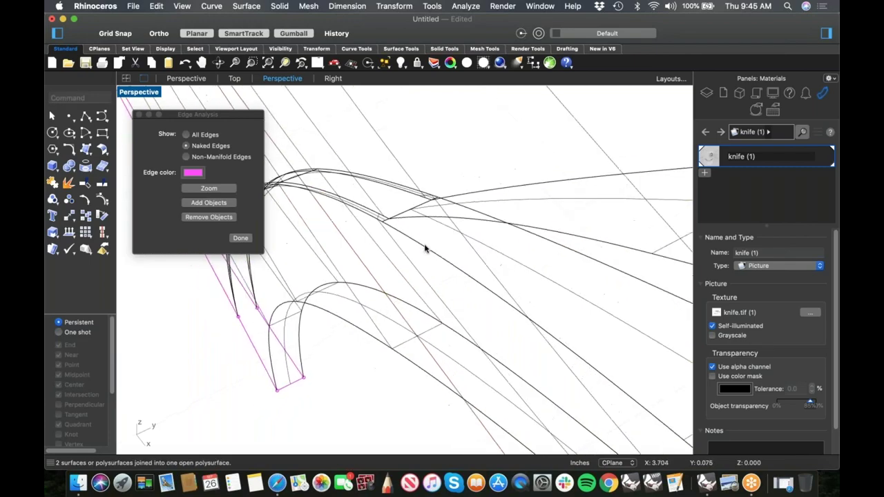
Duplicate the three short naked edges at the end of the gap near the satin label and join the copies into one curve
{"action": "mouse_move", "coordinate": [427, 252]}
{"action": "right_mouse_down"}
{"action": "mouse_move", "coordinate": [489, 264]}
{"action": "mouse_move", "coordinate": [577, 235]}
{"action": "mouse_move", "coordinate": [481, 272]}
{"action": "right_mouse_up"}
{"action": "scroll", "coordinate": [363, 244], "scroll_direction": "up", "scroll_amount": 2}
{"action": "scroll", "coordinate": [363, 245], "scroll_direction": "up", "scroll_amount": 4}
{"action": "right_click_drag", "start_coordinate": [363, 244], "coordinate": [424, 235]}
{"action": "scroll", "coordinate": [448, 242], "scroll_direction": "up", "scroll_amount": 3}
{"action": "right_click", "coordinate": [424, 235]}
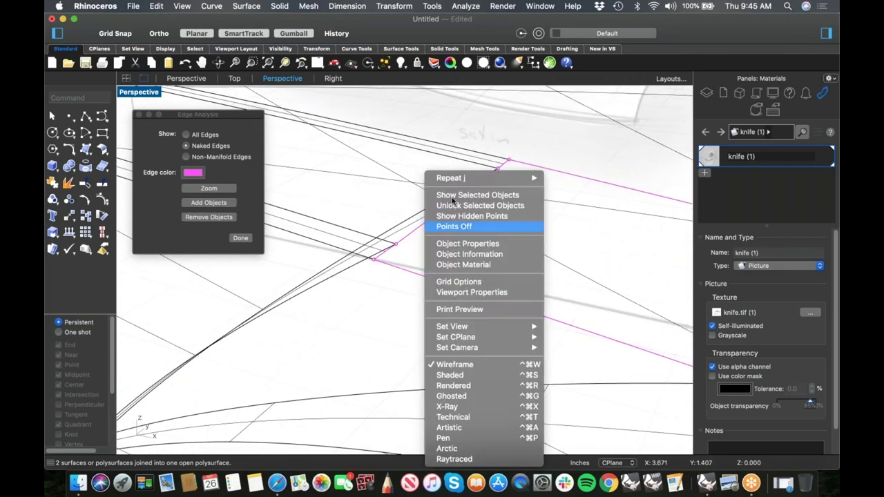
{"action": "mouse_move", "coordinate": [510, 179]}
{"action": "left_click", "coordinate": [601, 210]}
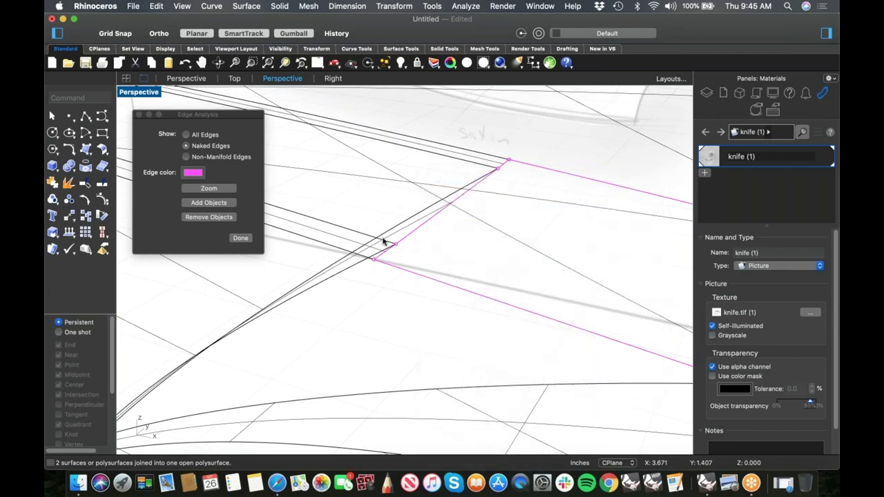
{"action": "left_click", "coordinate": [385, 253]}
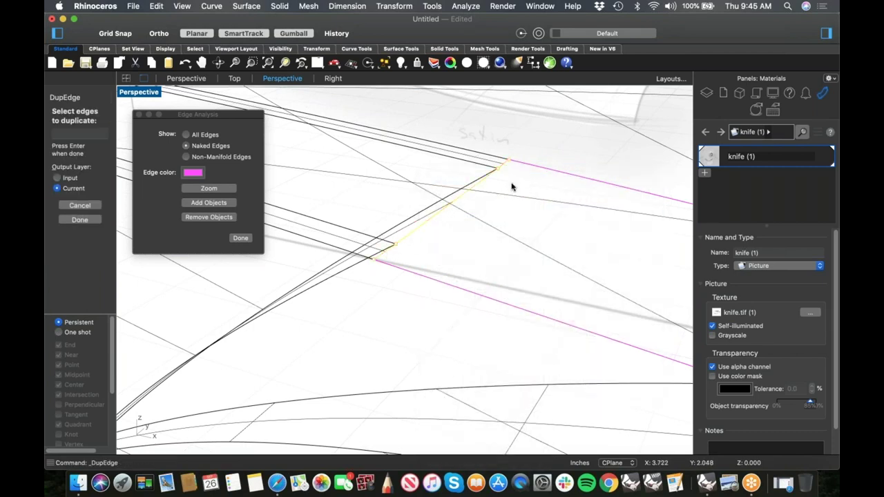
{"action": "key", "text": "Return"}
{"action": "type", "text": "join"}
{"action": "key", "text": "Return"}
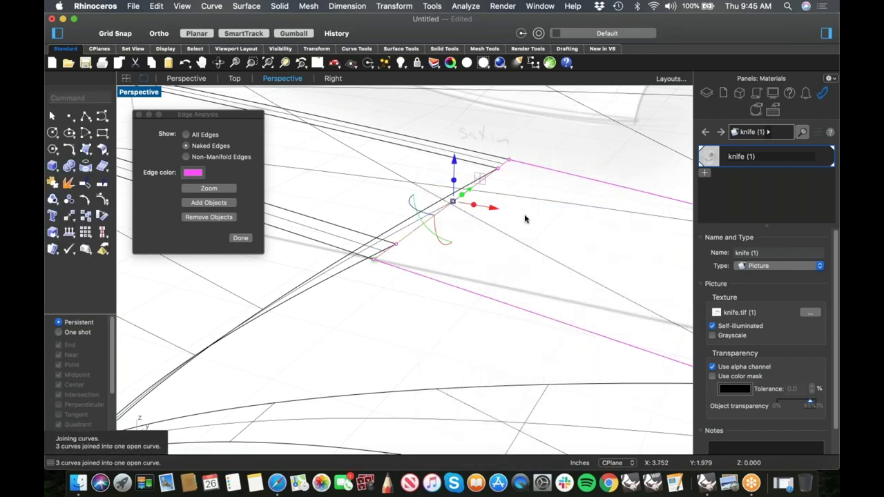
{"action": "right_click", "coordinate": [526, 218]}
{"action": "mouse_move", "coordinate": [580, 188]}
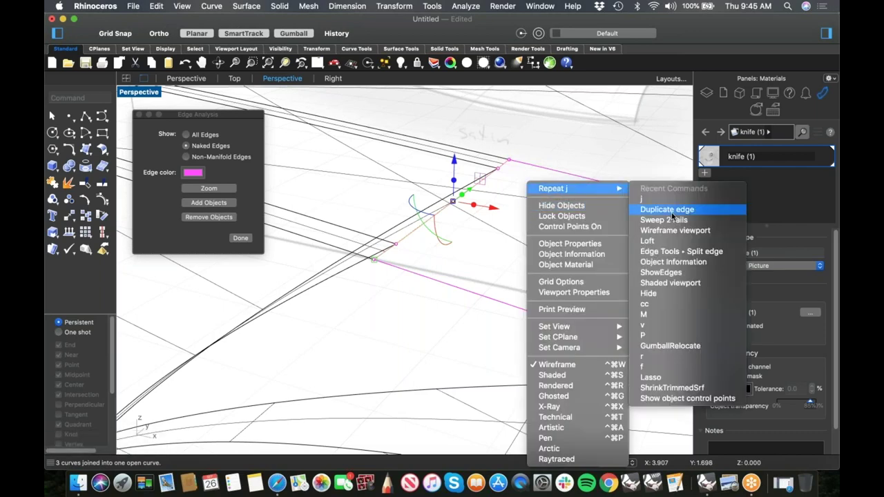
{"action": "left_click", "coordinate": [655, 220]}
{"action": "key", "text": "Escape"}
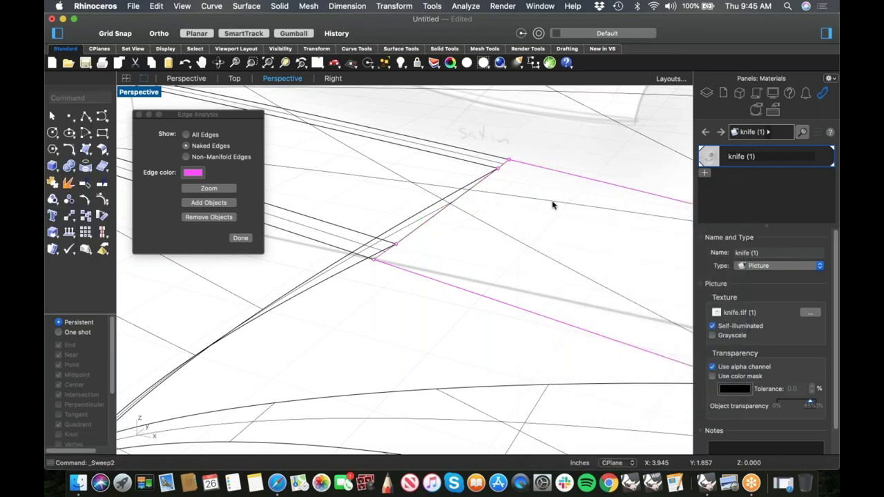
{"action": "middle_click", "coordinate": [553, 202]}
{"action": "left_click", "coordinate": [544, 187]}
Sweep along the second gap's two long naked edges using the joined curve and the far end edge as cross sections, rebuilt with 5 control points
{"action": "right_click", "coordinate": [544, 185]}
{"action": "mouse_move", "coordinate": [550, 181]}
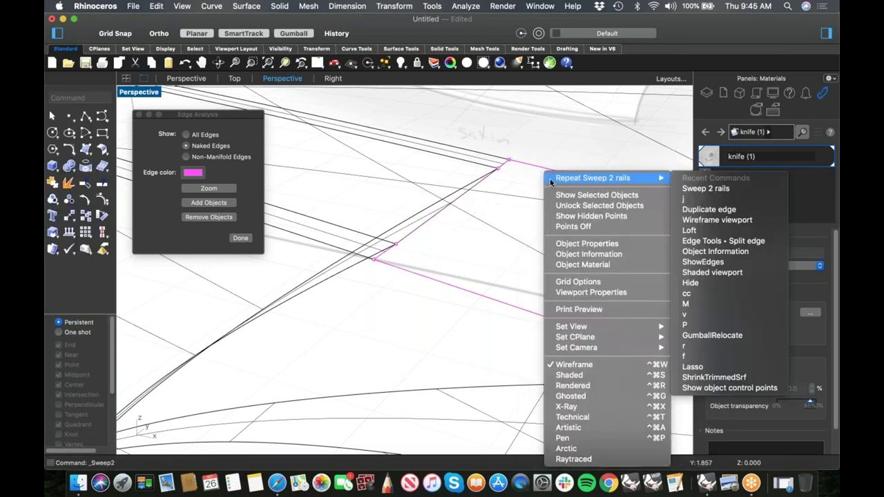
{"action": "left_click", "coordinate": [627, 180]}
{"action": "left_click", "coordinate": [553, 171]}
{"action": "left_click", "coordinate": [423, 276]}
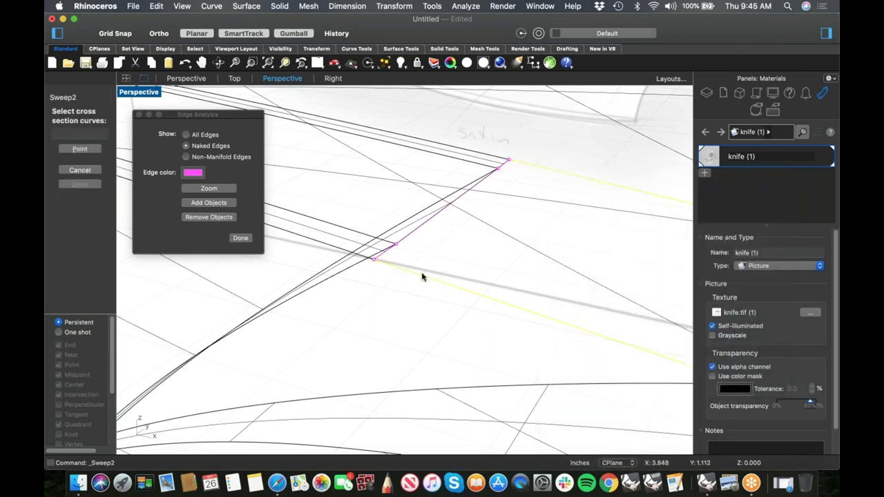
{"action": "left_click", "coordinate": [382, 255]}
{"action": "left_click", "coordinate": [386, 253]}
{"action": "left_click", "coordinate": [386, 253]}
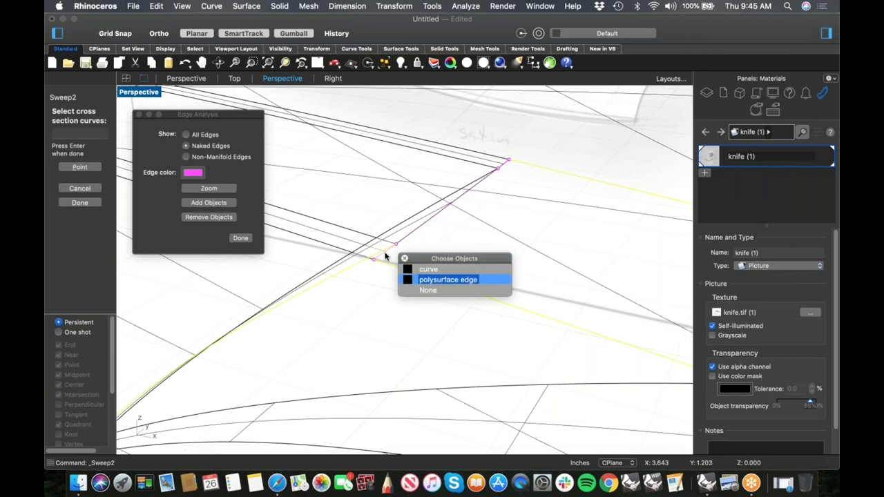
{"action": "left_click", "coordinate": [425, 270]}
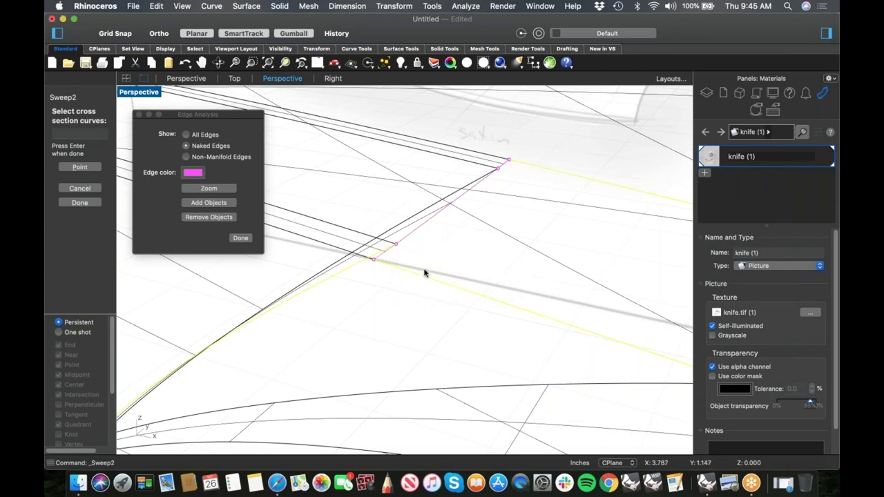
{"action": "left_click", "coordinate": [344, 271], "text": "super"}
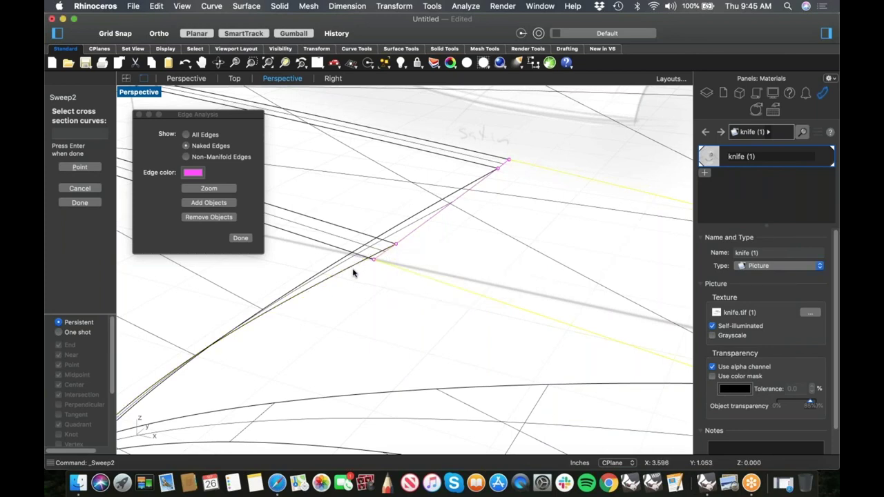
{"action": "scroll", "coordinate": [361, 272], "scroll_direction": "down", "scroll_amount": 10}
{"action": "right_click_drag", "start_coordinate": [408, 299], "coordinate": [486, 293]}
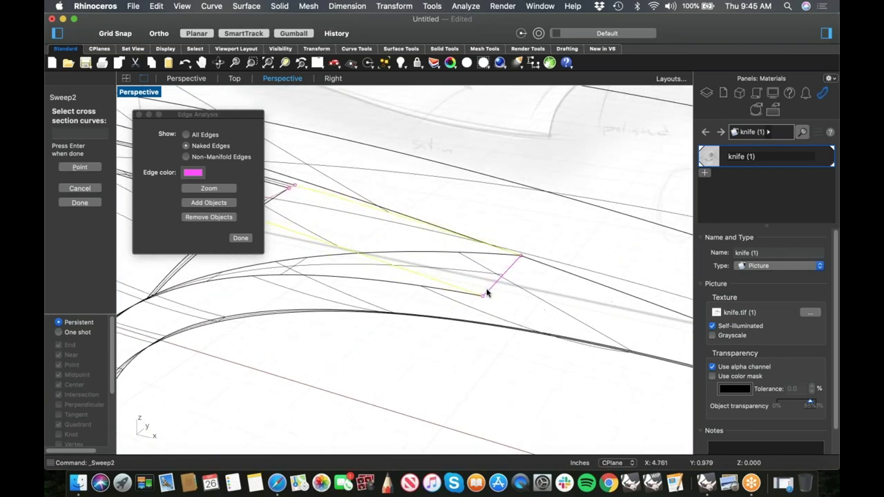
{"action": "key", "text": "Return"}
{"action": "scroll", "coordinate": [407, 280], "scroll_direction": "down", "scroll_amount": 6}
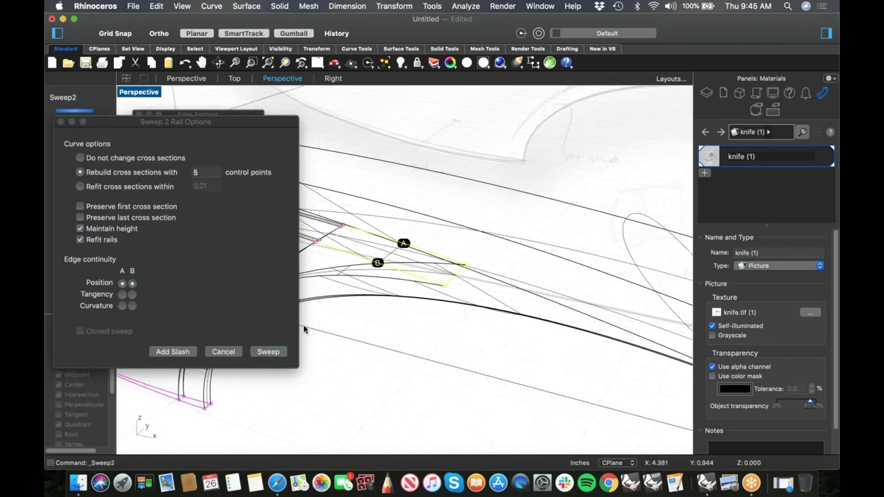
{"action": "left_click", "coordinate": [277, 350]}
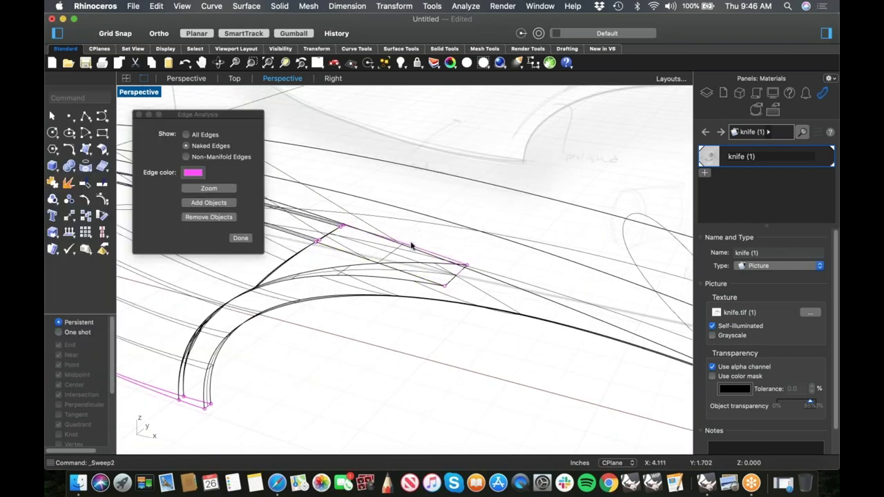
Join the second swept surface to the knife polysurface and clear the selection
{"action": "left_click_drag", "start_coordinate": [411, 245], "coordinate": [356, 279]}
{"action": "key", "text": "super+j"}
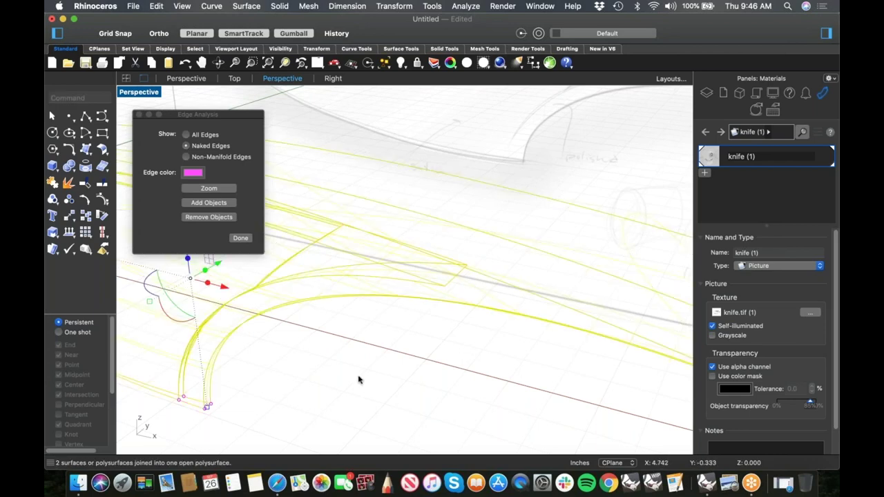
{"action": "left_click", "coordinate": [358, 379]}
Switch the display to shaded and show the blade's open lower edge in the Front view
{"action": "scroll", "coordinate": [379, 330], "scroll_direction": "down", "scroll_amount": 10}
{"action": "right_click_drag", "start_coordinate": [391, 330], "coordinate": [354, 255], "text": "shift"}
{"action": "left_click", "coordinate": [484, 64]}
{"action": "mouse_move", "coordinate": [421, 318]}
{"action": "right_mouse_down"}
{"action": "mouse_move", "coordinate": [414, 337]}
{"action": "mouse_move", "coordinate": [372, 318]}
{"action": "mouse_move", "coordinate": [278, 314]}
{"action": "mouse_move", "coordinate": [316, 337]}
{"action": "mouse_move", "coordinate": [414, 338]}
{"action": "mouse_move", "coordinate": [459, 318]}
{"action": "mouse_move", "coordinate": [482, 289]}
{"action": "mouse_move", "coordinate": [473, 254]}
{"action": "mouse_move", "coordinate": [438, 304]}
{"action": "mouse_move", "coordinate": [422, 297]}
{"action": "mouse_move", "coordinate": [394, 258]}
{"action": "mouse_move", "coordinate": [345, 276]}
{"action": "mouse_move", "coordinate": [329, 312]}
{"action": "mouse_move", "coordinate": [446, 325]}
{"action": "mouse_move", "coordinate": [279, 336]}
{"action": "mouse_move", "coordinate": [310, 321]}
{"action": "mouse_move", "coordinate": [350, 284]}
{"action": "mouse_move", "coordinate": [347, 316]}
{"action": "mouse_move", "coordinate": [428, 309]}
{"action": "mouse_move", "coordinate": [388, 322]}
{"action": "mouse_move", "coordinate": [402, 339]}
{"action": "mouse_move", "coordinate": [376, 333]}
{"action": "mouse_move", "coordinate": [418, 335]}
{"action": "mouse_move", "coordinate": [399, 341]}
{"action": "right_mouse_up"}
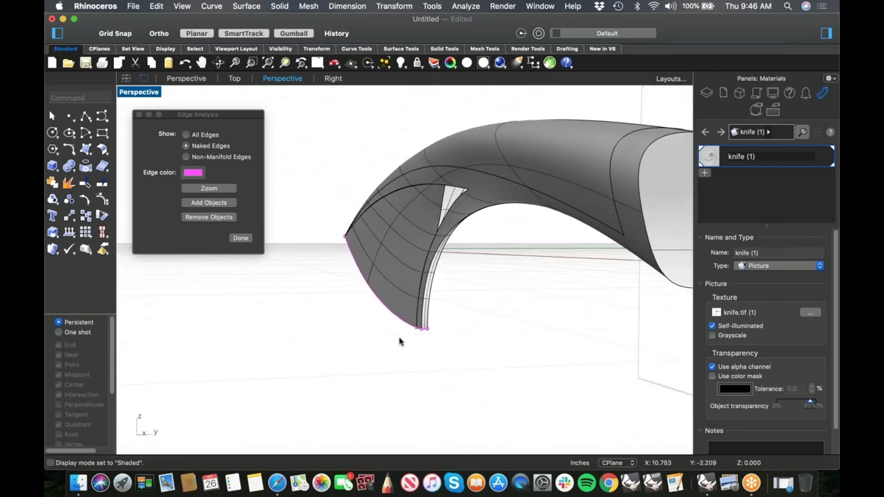
{"action": "key", "text": "ctrl+super+f"}
{"action": "scroll", "coordinate": [398, 341], "scroll_direction": "down", "scroll_amount": 6}
{"action": "right_click_drag", "start_coordinate": [452, 335], "coordinate": [496, 326]}
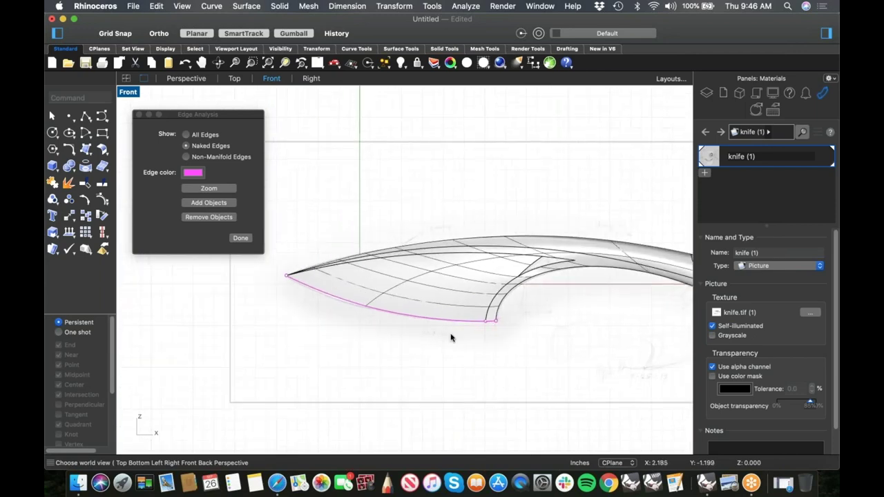
Show the hidden construction curves and check the cutting curve against the blade's tip and lower edge
{"action": "key", "text": "alt+super+h"}
{"action": "scroll", "coordinate": [517, 323], "scroll_direction": "up", "scroll_amount": 8}
{"action": "left_click", "coordinate": [491, 319]}
{"action": "scroll", "coordinate": [476, 334], "scroll_direction": "down", "scroll_amount": 6}
{"action": "right_click_drag", "start_coordinate": [476, 334], "coordinate": [564, 334]}
{"action": "scroll", "coordinate": [297, 271], "scroll_direction": "up", "scroll_amount": 11}
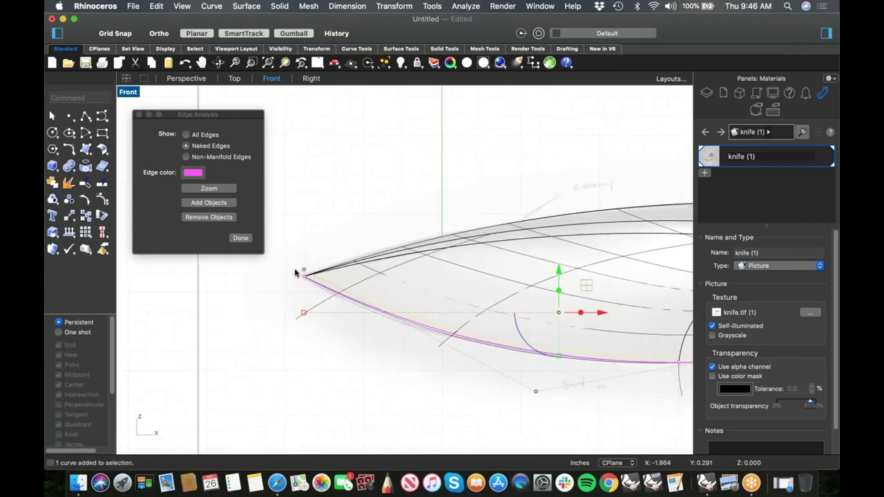
{"action": "scroll", "coordinate": [333, 289], "scroll_direction": "up", "scroll_amount": 4}
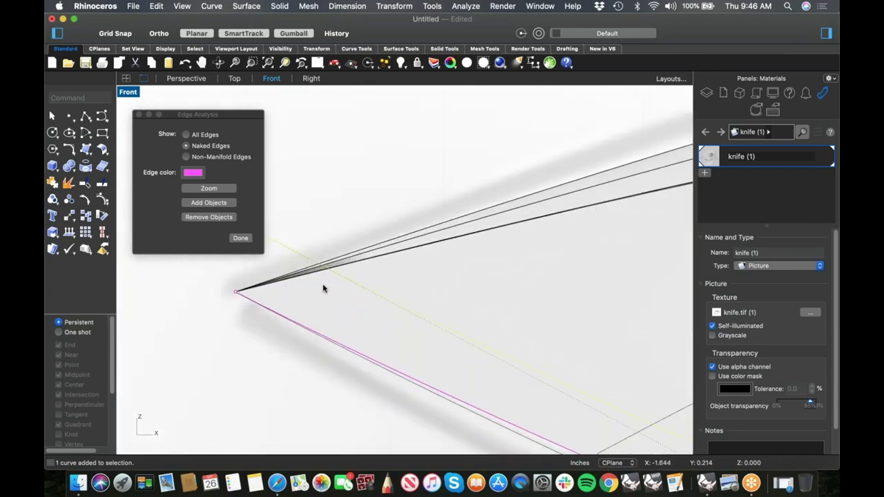
{"action": "scroll", "coordinate": [324, 288], "scroll_direction": "down", "scroll_amount": 8}
{"action": "right_click_drag", "start_coordinate": [324, 289], "coordinate": [260, 271]}
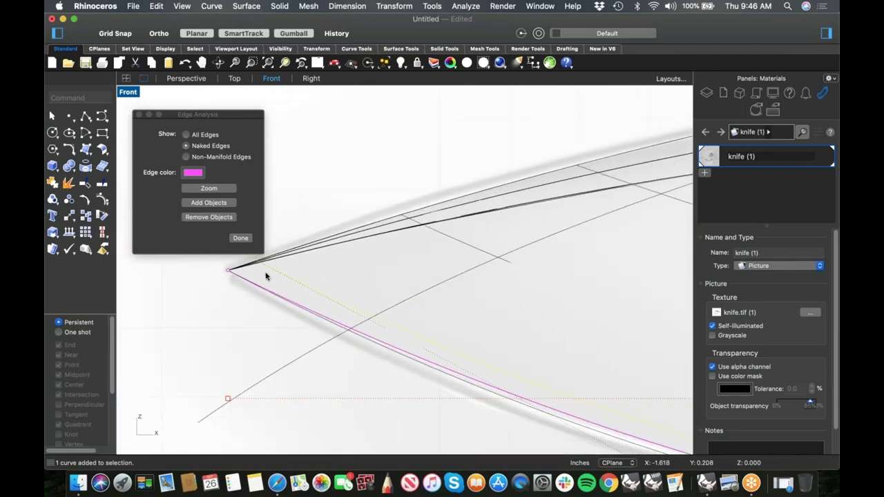
{"action": "scroll", "coordinate": [246, 268], "scroll_direction": "down", "scroll_amount": 3}
{"action": "right_click_drag", "start_coordinate": [393, 385], "coordinate": [349, 348]}
{"action": "scroll", "coordinate": [236, 366], "scroll_direction": "down", "scroll_amount": 6}
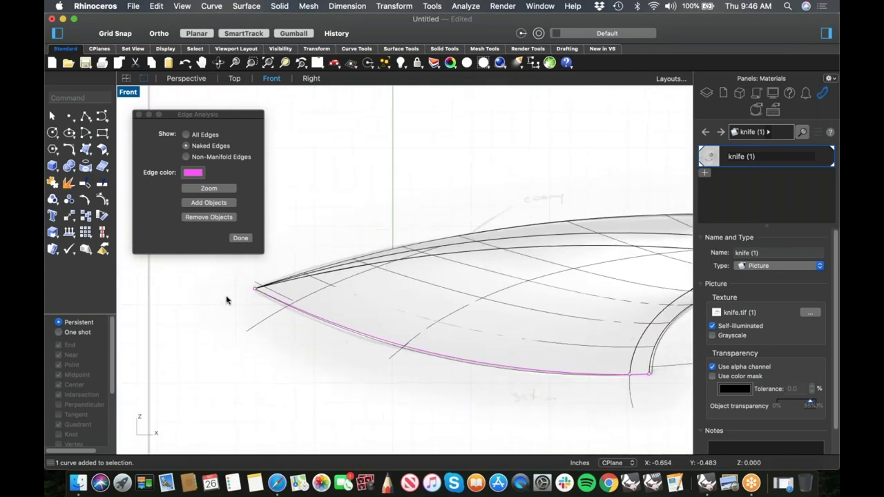
Split the knife polysurface with the construction curve that runs just above the blade's lower edge
{"action": "left_click", "coordinate": [104, 185]}
{"action": "scroll", "coordinate": [251, 286], "scroll_direction": "down", "scroll_amount": 6}
{"action": "right_click_drag", "start_coordinate": [459, 333], "coordinate": [354, 304]}
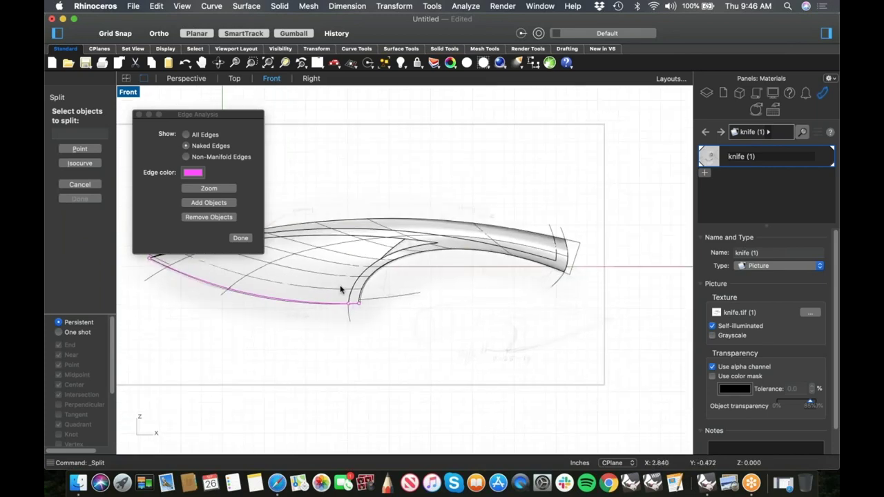
{"action": "left_click", "coordinate": [340, 290]}
{"action": "right_click", "coordinate": [341, 291]}
{"action": "left_click", "coordinate": [378, 302]}
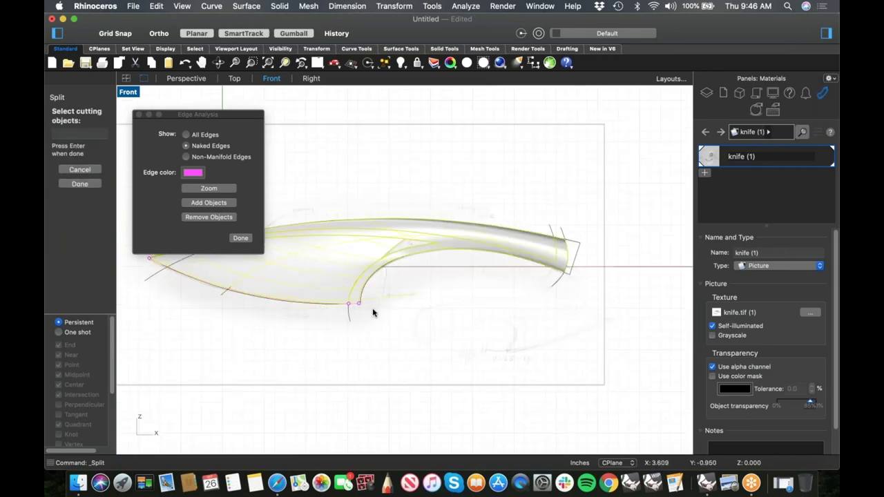
{"action": "key", "text": "Return"}
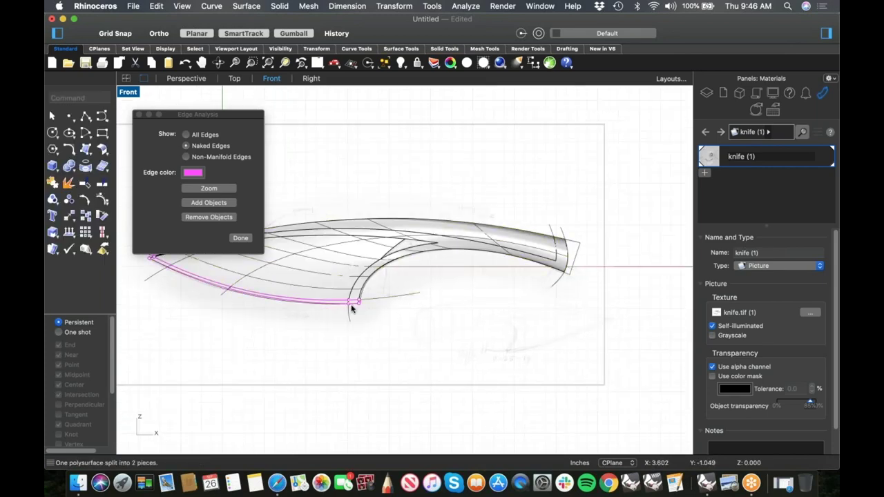
Select the cut-off strip along the blade's lower edge and explode it into separate surfaces
{"action": "scroll", "coordinate": [462, 331], "scroll_direction": "up", "scroll_amount": 5}
{"action": "right_click_drag", "start_coordinate": [176, 264], "coordinate": [357, 321]}
{"action": "scroll", "coordinate": [311, 294], "scroll_direction": "up", "scroll_amount": 12}
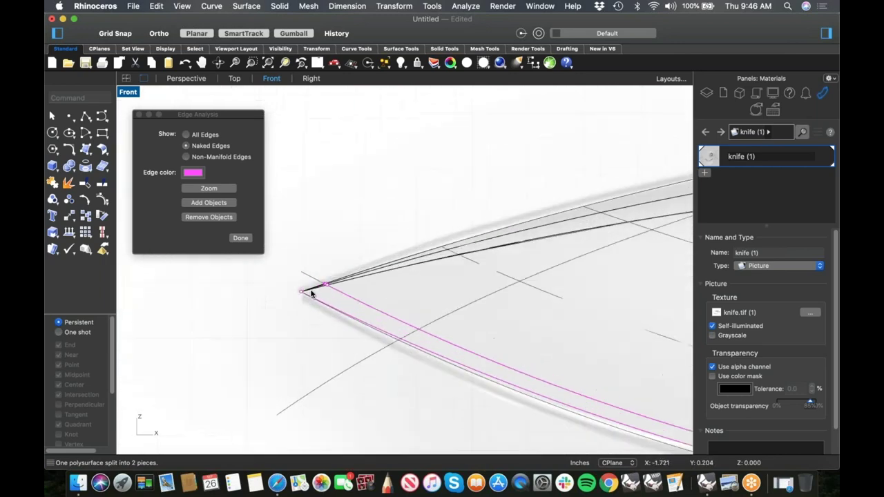
{"action": "scroll", "coordinate": [354, 302], "scroll_direction": "up", "scroll_amount": 2}
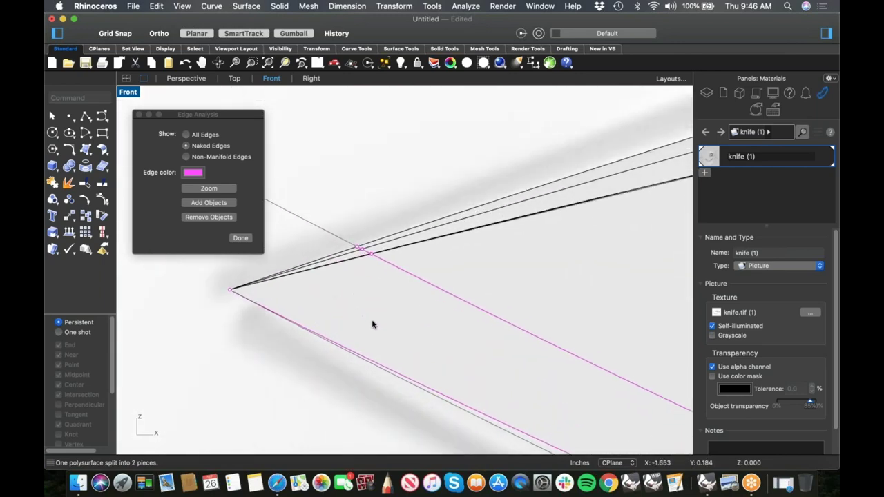
{"action": "left_click", "coordinate": [321, 267]}
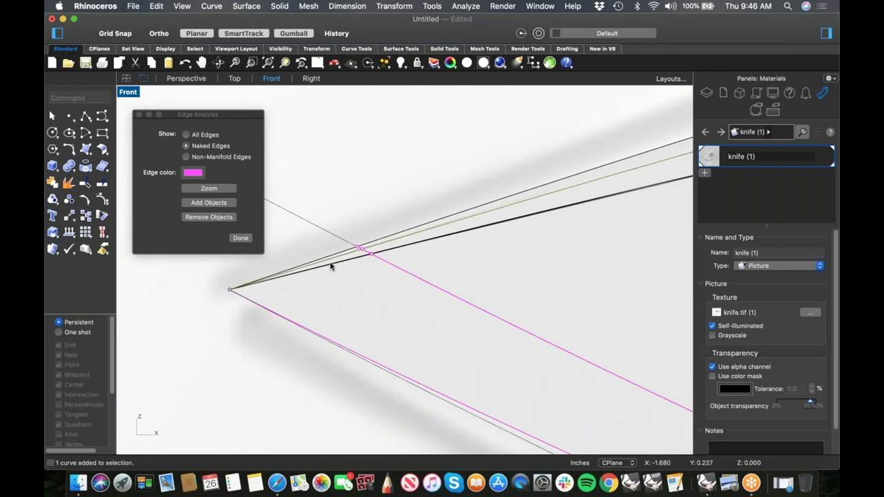
{"action": "left_click", "coordinate": [330, 264]}
{"action": "left_click_drag", "start_coordinate": [334, 313], "coordinate": [311, 352]}
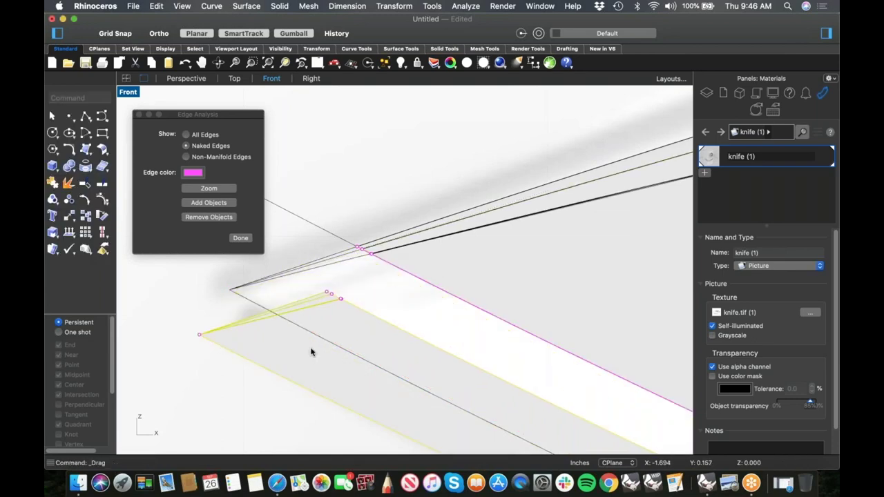
{"action": "key", "text": "super+z"}
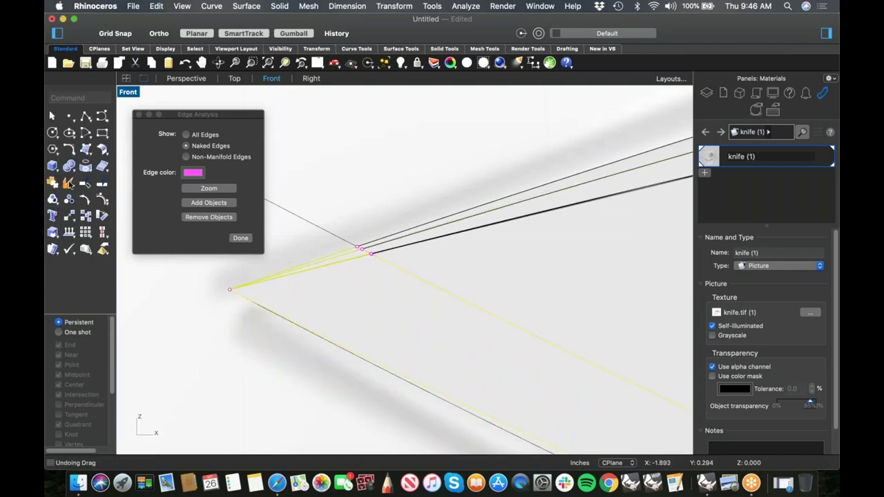
{"action": "left_click", "coordinate": [69, 184]}
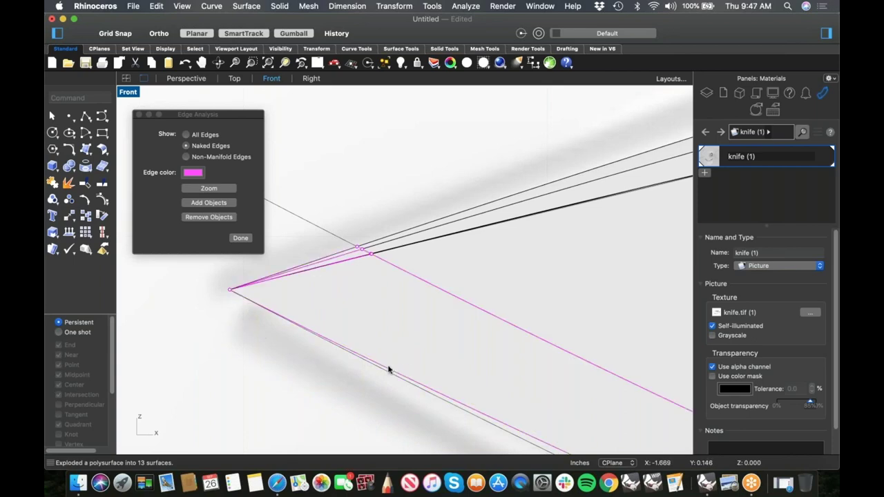
Delete the exploded strip's long surface along the lower edge and join the curves at the blade tip
{"action": "scroll", "coordinate": [420, 384], "scroll_direction": "up", "scroll_amount": 4}
{"action": "left_click", "coordinate": [435, 383]}
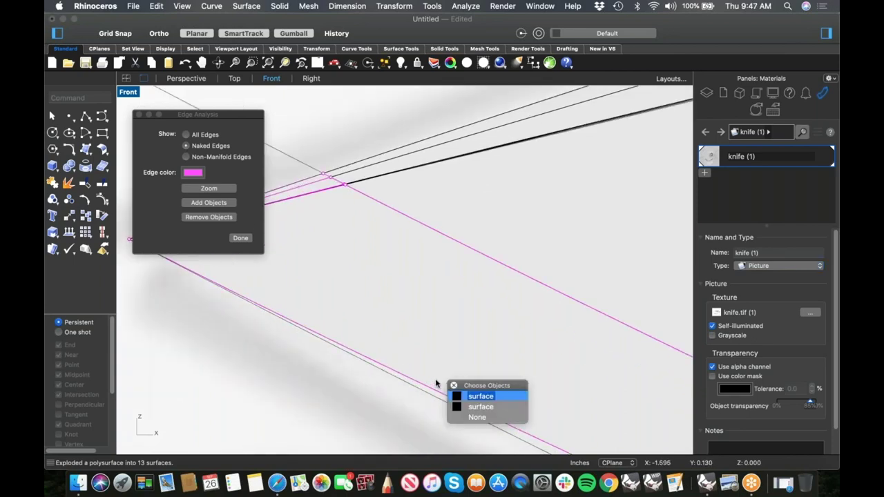
{"action": "key", "text": "Return"}
{"action": "key", "text": "Delete"}
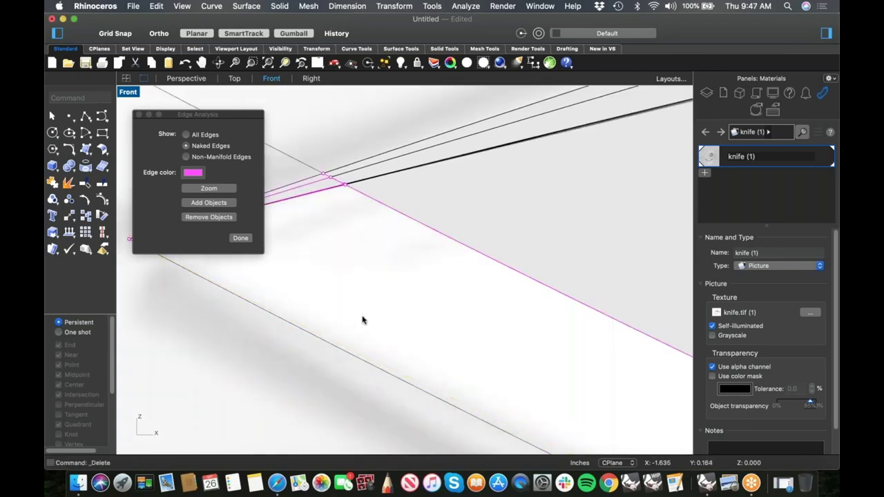
{"action": "scroll", "coordinate": [363, 318], "scroll_direction": "down", "scroll_amount": 8}
{"action": "left_click_drag", "start_coordinate": [384, 220], "coordinate": [330, 274]}
{"action": "type", "text": "join"}
{"action": "key", "text": "Return"}
{"action": "left_click", "coordinate": [369, 221]}
{"action": "scroll", "coordinate": [331, 265], "scroll_direction": "down", "scroll_amount": 10}
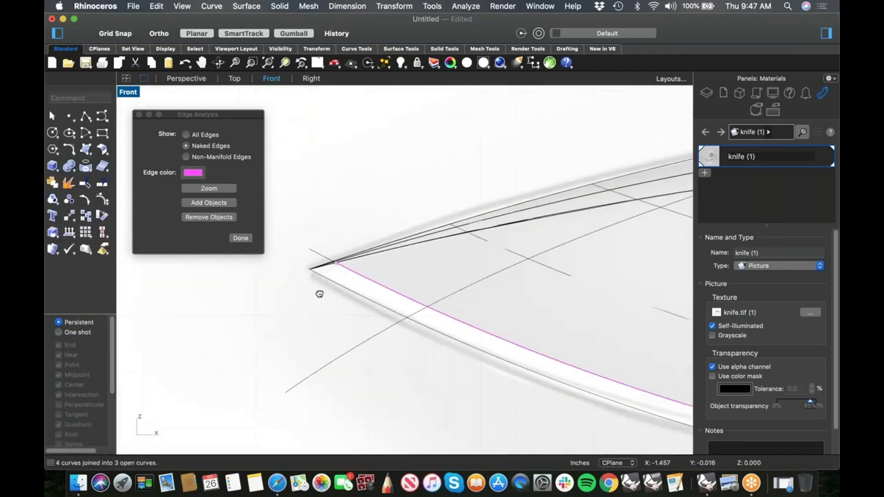
Delete the remaining strip surfaces and the curve crossing them at the heel end of the blade
{"action": "right_click_drag", "start_coordinate": [319, 294], "coordinate": [214, 239]}
{"action": "scroll", "coordinate": [322, 300], "scroll_direction": "down", "scroll_amount": 7}
{"action": "right_click_drag", "start_coordinate": [452, 357], "coordinate": [393, 367]}
{"action": "scroll", "coordinate": [471, 347], "scroll_direction": "up", "scroll_amount": 2}
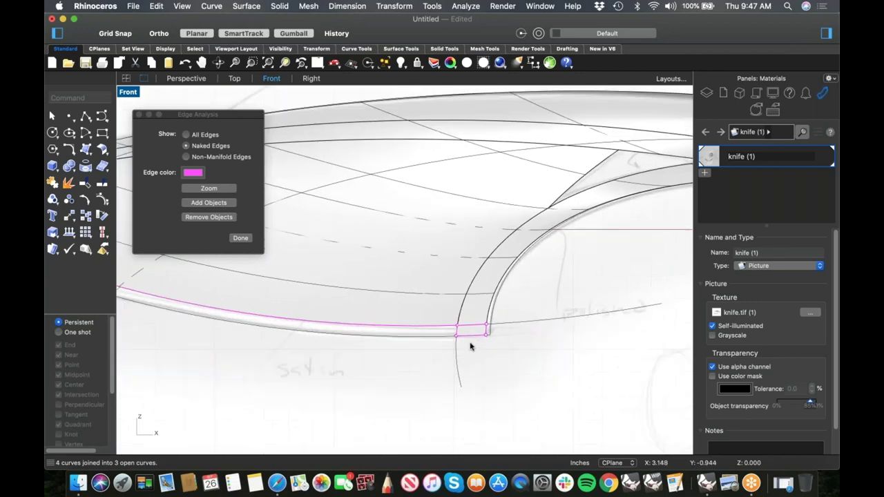
{"action": "scroll", "coordinate": [470, 346], "scroll_direction": "up", "scroll_amount": 5}
{"action": "left_click", "coordinate": [544, 288]}
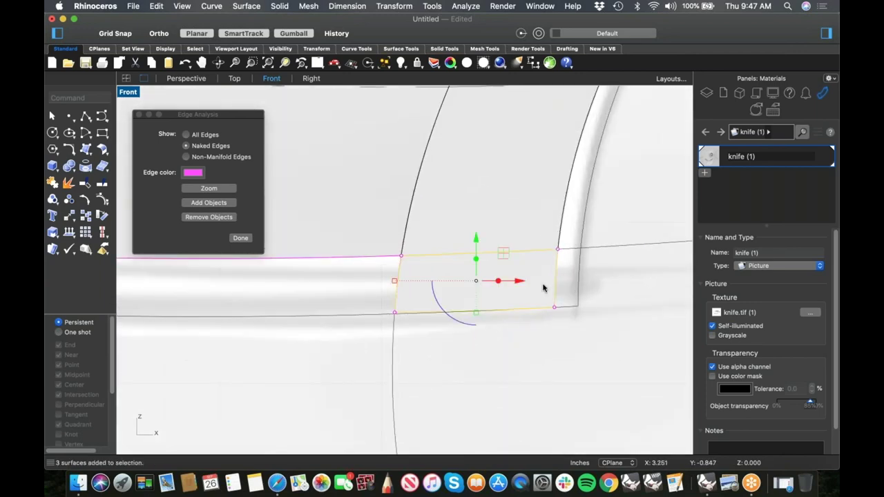
{"action": "key", "text": "Delete"}
{"action": "left_click_drag", "start_coordinate": [424, 283], "coordinate": [329, 290]}
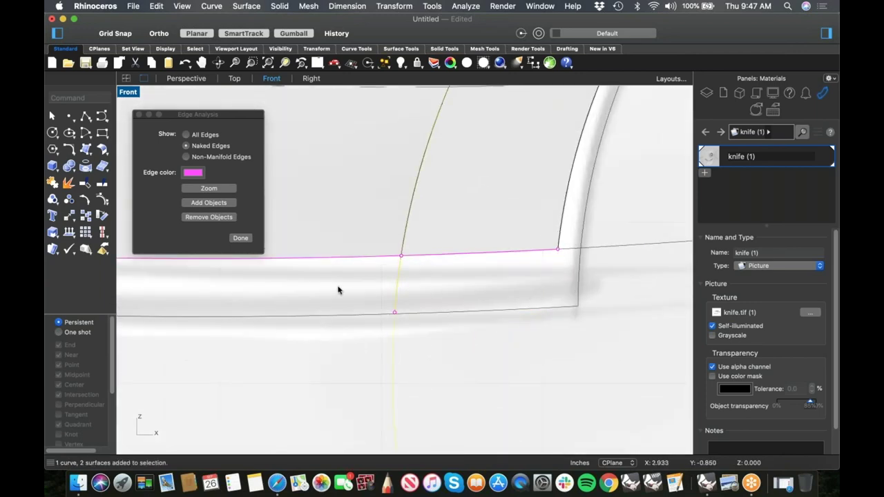
{"action": "key", "text": "Return"}
Draw a line in the Perspective view from the blade's lower heel corner to the end of the lower outline curve
{"action": "scroll", "coordinate": [390, 278], "scroll_direction": "down", "scroll_amount": 8}
{"action": "right_click_drag", "start_coordinate": [389, 279], "coordinate": [350, 231]}
{"action": "key", "text": "ctrl+super+p"}
{"action": "scroll", "coordinate": [424, 291], "scroll_direction": "up", "scroll_amount": 10}
{"action": "scroll", "coordinate": [350, 232], "scroll_direction": "up", "scroll_amount": 8}
{"action": "right_click_drag", "start_coordinate": [389, 280], "coordinate": [389, 253]}
{"action": "left_click", "coordinate": [84, 118]}
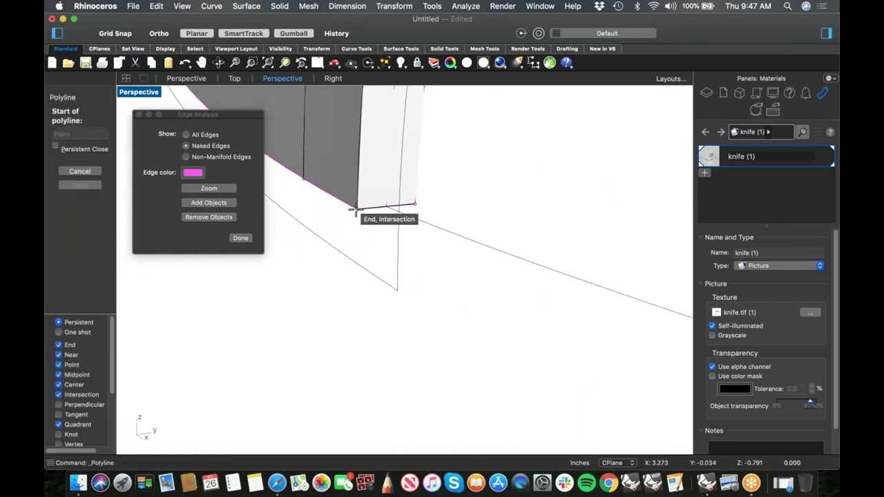
{"action": "left_click", "coordinate": [356, 208]}
{"action": "left_click", "coordinate": [399, 292]}
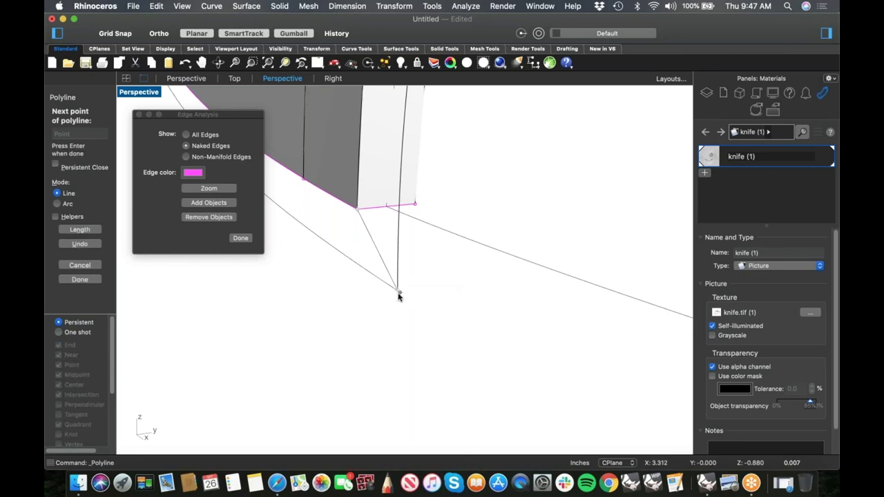
{"action": "right_click", "coordinate": [398, 294]}
Examine the trimmed open underside of the blade and its naked edges from several angles
{"action": "scroll", "coordinate": [385, 312], "scroll_direction": "down", "scroll_amount": 7}
{"action": "right_click_drag", "start_coordinate": [385, 312], "coordinate": [442, 268]}
{"action": "scroll", "coordinate": [448, 304], "scroll_direction": "down", "scroll_amount": 5}
{"action": "scroll", "coordinate": [422, 290], "scroll_direction": "up", "scroll_amount": 10}
{"action": "scroll", "coordinate": [422, 290], "scroll_direction": "down", "scroll_amount": 4}
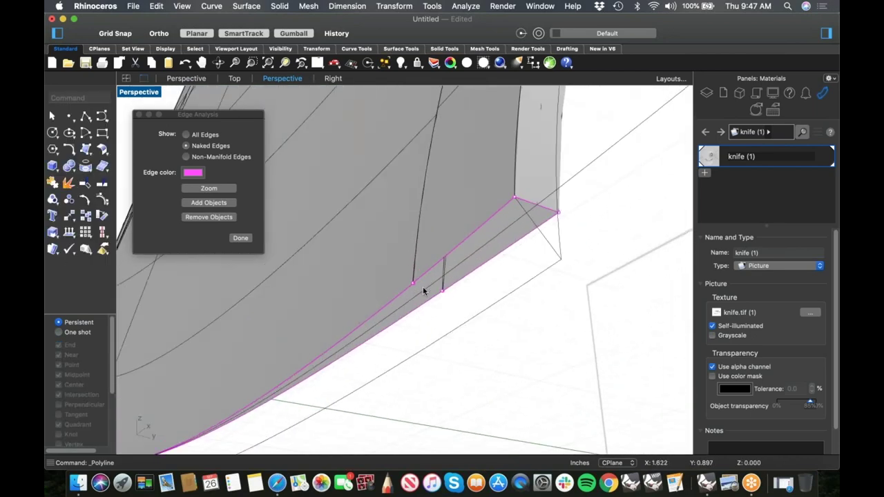
{"action": "scroll", "coordinate": [407, 309], "scroll_direction": "down", "scroll_amount": 6}
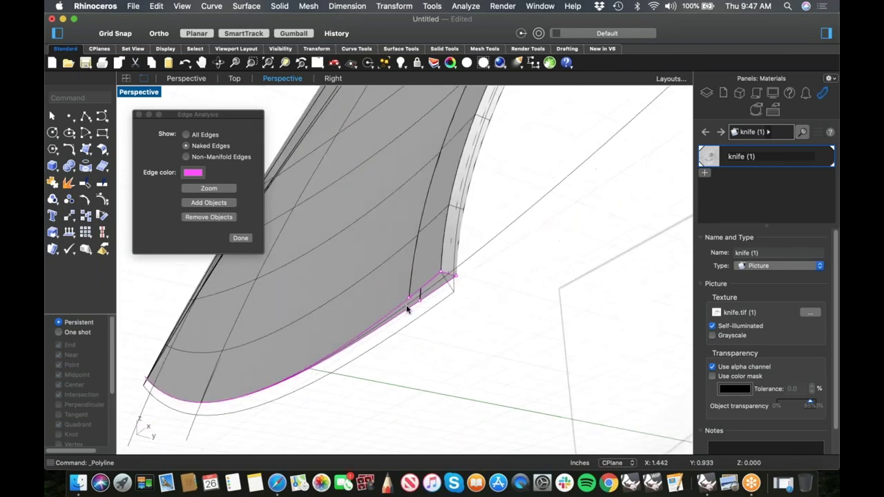
{"action": "right_click_drag", "start_coordinate": [407, 309], "coordinate": [442, 317]}
{"action": "scroll", "coordinate": [387, 316], "scroll_direction": "up", "scroll_amount": 4}
{"action": "right_click_drag", "start_coordinate": [388, 316], "coordinate": [450, 292]}
{"action": "scroll", "coordinate": [394, 272], "scroll_direction": "up", "scroll_amount": 4}
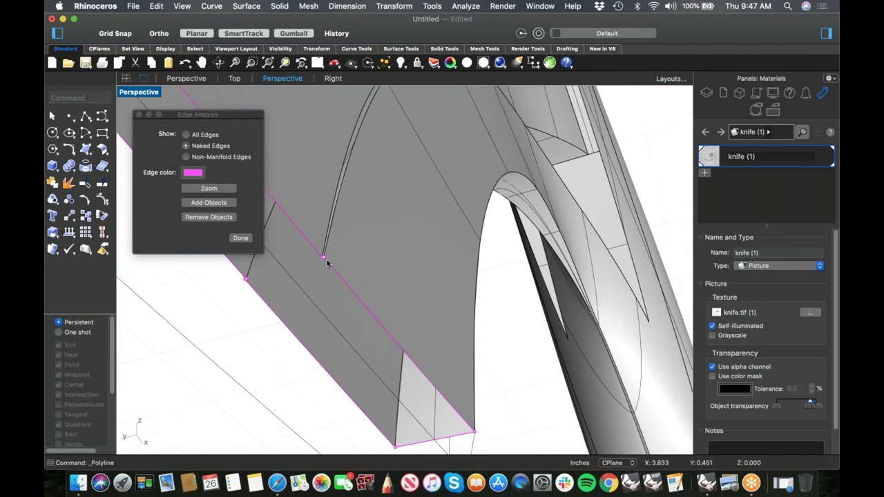
{"action": "right_click_drag", "start_coordinate": [364, 301], "coordinate": [276, 324]}
Try a one-rail sweep of the short heel line along the lower outline curve with unchanged cross sections
{"action": "left_click", "coordinate": [92, 158]}
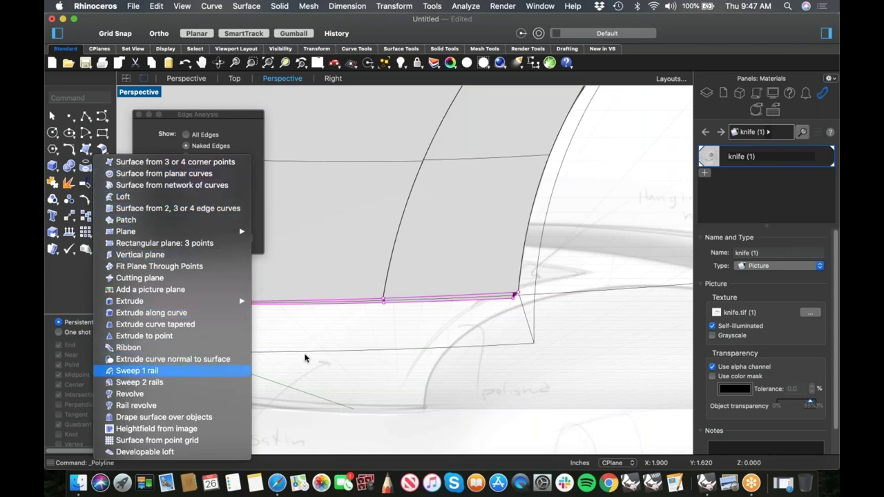
{"action": "left_click", "coordinate": [138, 371]}
{"action": "right_click_drag", "start_coordinate": [531, 342], "coordinate": [532, 364]}
{"action": "left_click", "coordinate": [524, 326]}
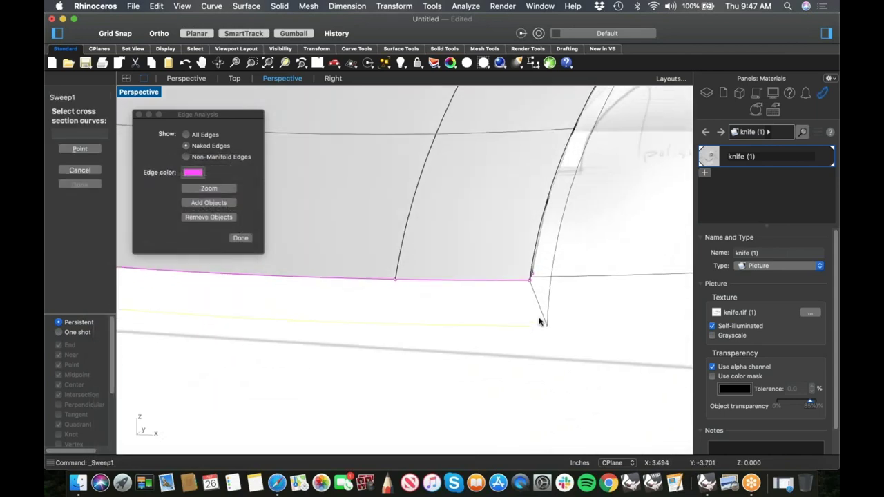
{"action": "left_click", "coordinate": [542, 319]}
{"action": "key", "text": "Return"}
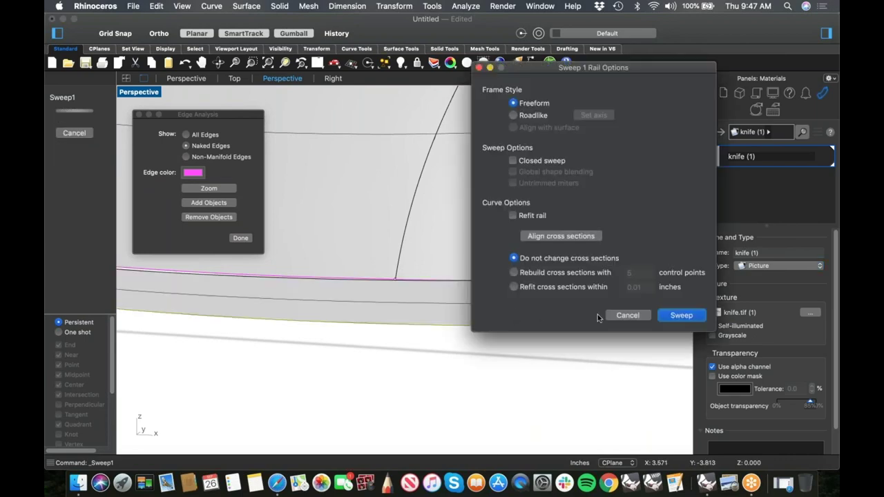
{"action": "left_click", "coordinate": [666, 318]}
{"action": "mouse_move", "coordinate": [415, 296]}
{"action": "right_mouse_down"}
{"action": "mouse_move", "coordinate": [365, 308]}
{"action": "mouse_move", "coordinate": [346, 292]}
{"action": "mouse_move", "coordinate": [419, 302]}
{"action": "mouse_move", "coordinate": [459, 293]}
{"action": "mouse_move", "coordinate": [413, 301]}
{"action": "right_mouse_up"}
{"action": "left_click", "coordinate": [418, 297]}
{"action": "key", "text": "Delete"}
Try a one-rail sweep of the heel line along the short naked edge at the blade's heel
{"action": "scroll", "coordinate": [412, 281], "scroll_direction": "up", "scroll_amount": 5}
{"action": "right_click", "coordinate": [414, 302]}
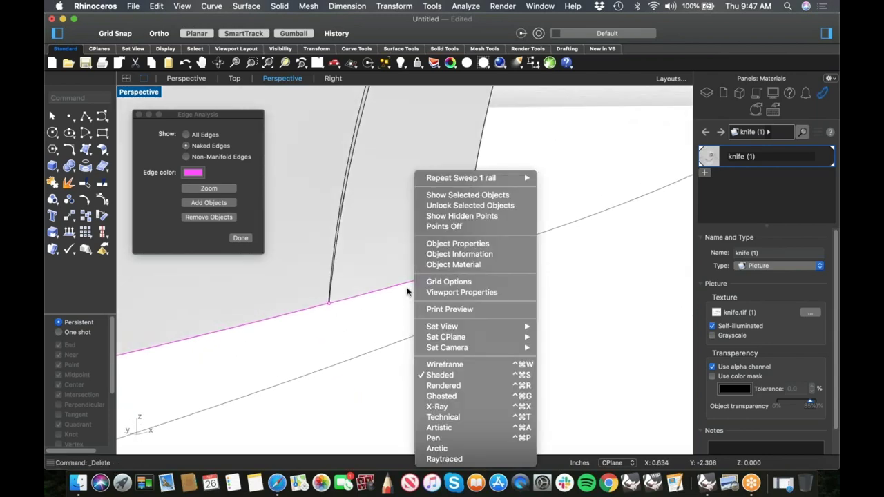
{"action": "left_click", "coordinate": [442, 178]}
{"action": "left_click", "coordinate": [388, 290]}
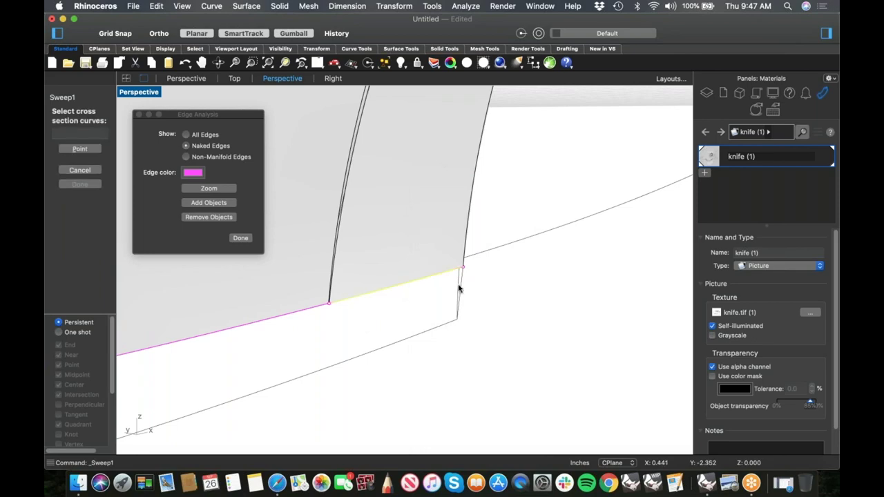
{"action": "left_click", "coordinate": [460, 290]}
{"action": "key", "text": "Return"}
{"action": "right_click_drag", "start_coordinate": [475, 378], "coordinate": [455, 370]}
{"action": "left_click", "coordinate": [639, 321]}
{"action": "mouse_move", "coordinate": [409, 348]}
{"action": "right_mouse_down"}
{"action": "mouse_move", "coordinate": [388, 339]}
{"action": "mouse_move", "coordinate": [413, 349]}
{"action": "mouse_move", "coordinate": [392, 341]}
{"action": "mouse_move", "coordinate": [413, 339]}
{"action": "right_mouse_up"}
Split the lower outline curve at a point just below the seam between the blade's two side surfaces near the heel
{"action": "key", "text": "ctrl+super+f"}
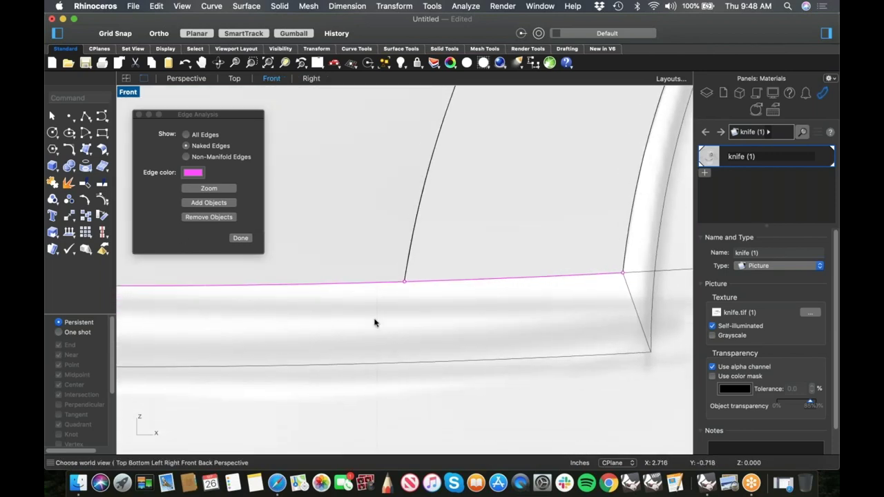
{"action": "scroll", "coordinate": [485, 355], "scroll_direction": "down", "scroll_amount": 4}
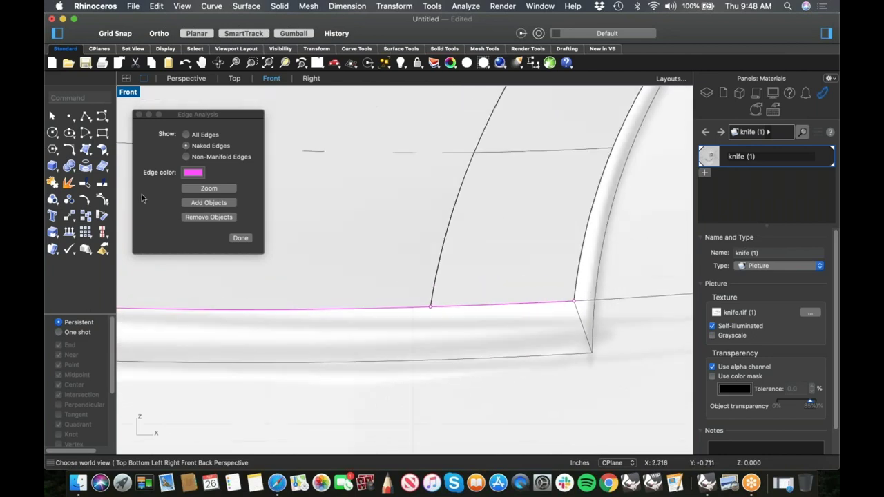
{"action": "left_click", "coordinate": [103, 198]}
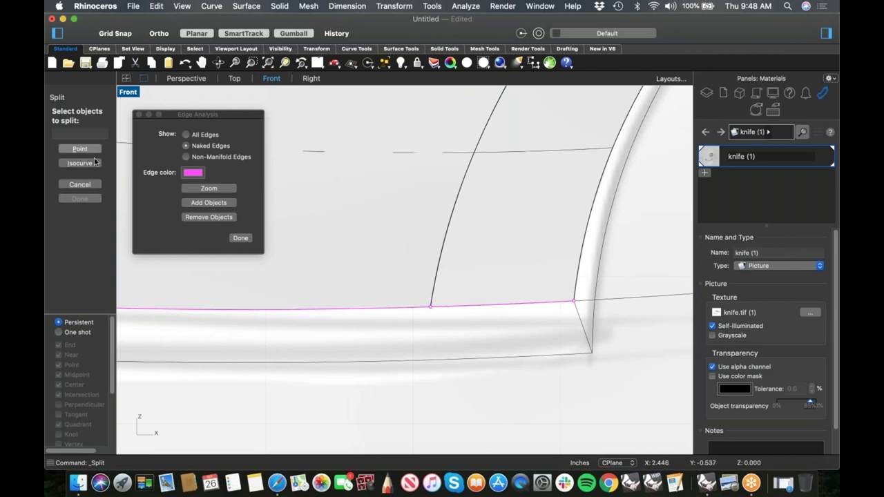
{"action": "left_click", "coordinate": [80, 149]}
{"action": "left_click", "coordinate": [467, 361]}
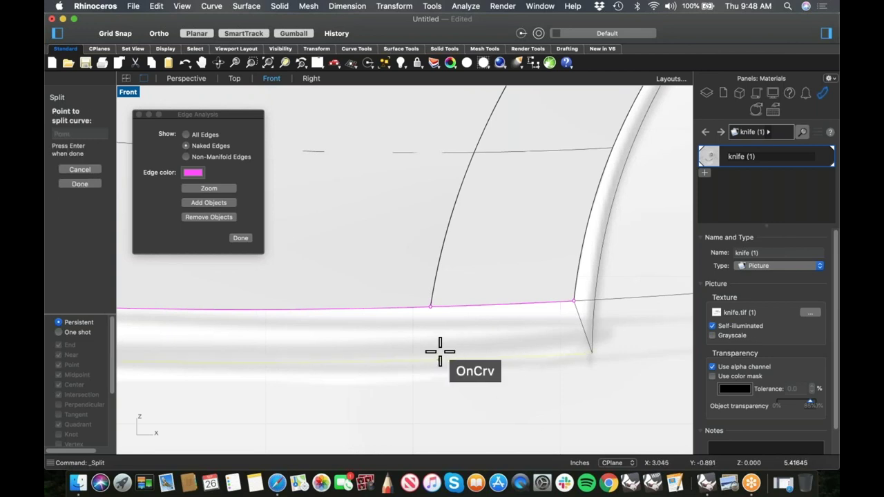
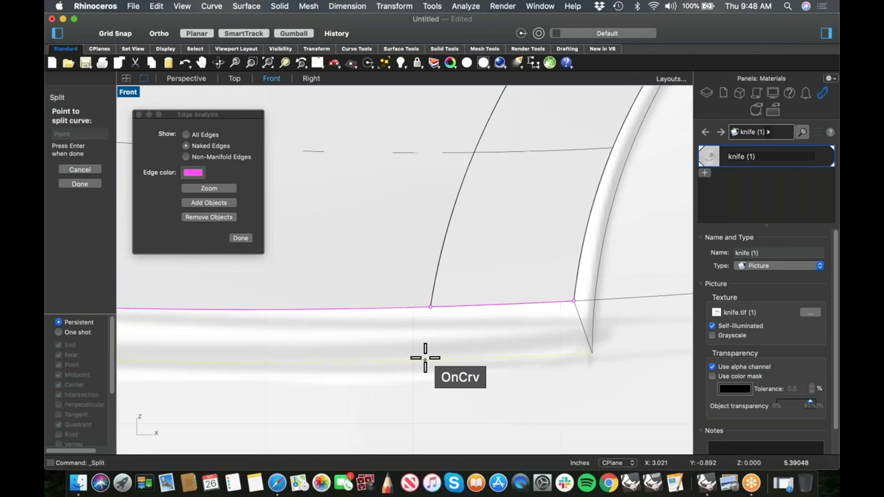
{"action": "left_click", "coordinate": [424, 358]}
{"action": "key", "text": "Return"}
{"action": "mouse_move", "coordinate": [477, 349]}
{"action": "right_mouse_down"}
{"action": "mouse_move", "coordinate": [460, 358]}
{"action": "mouse_move", "coordinate": [479, 347]}
{"action": "mouse_move", "coordinate": [465, 342]}
{"action": "right_mouse_up"}
{"action": "key", "text": "ctrl+super+p"}
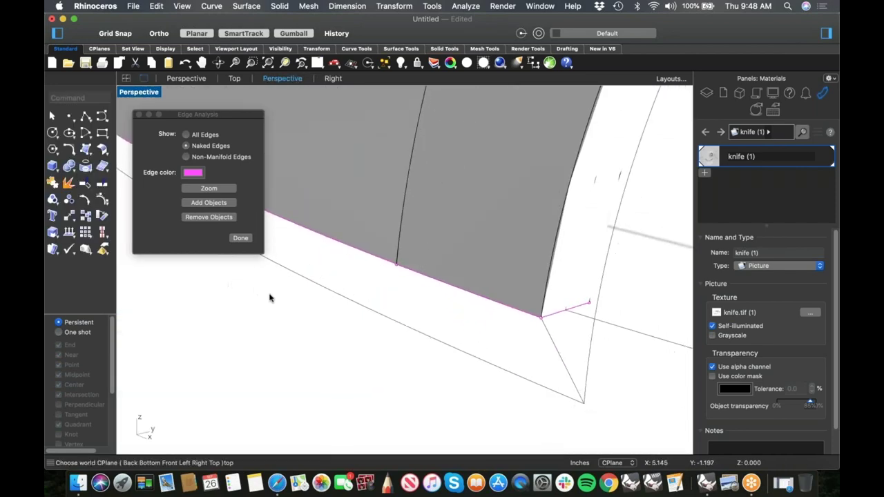
Sweep the heel line along two rails, the short naked edge and the lower outline segment, rebuilding cross sections with 5 control points
{"action": "right_click_drag", "start_coordinate": [304, 314], "coordinate": [359, 308]}
{"action": "right_click_drag", "start_coordinate": [552, 319], "coordinate": [516, 316], "text": "shift"}
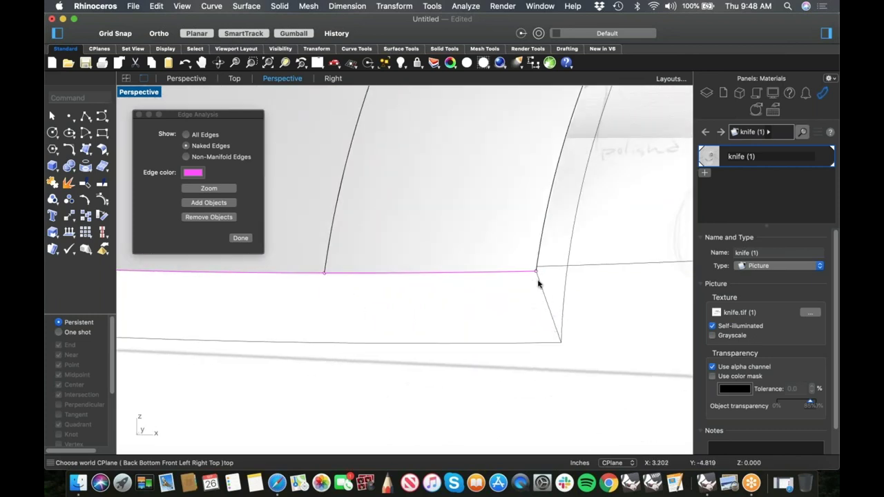
{"action": "scroll", "coordinate": [518, 302], "scroll_direction": "down", "scroll_amount": 14}
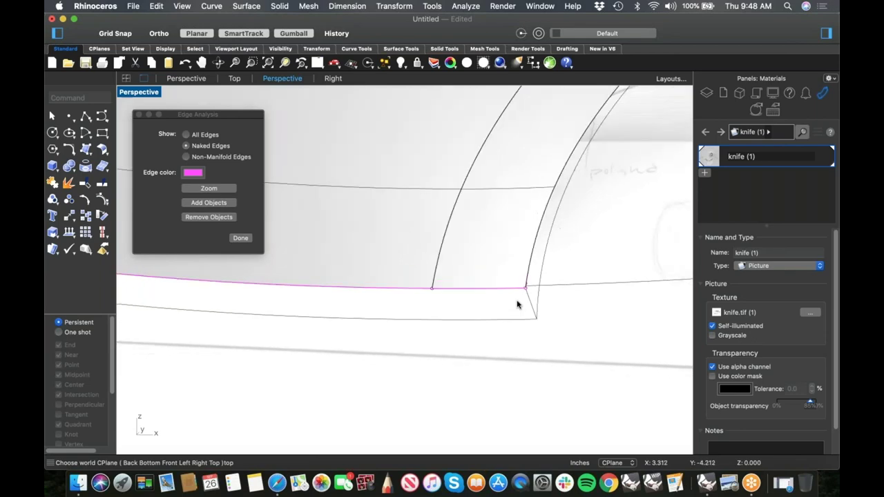
{"action": "scroll", "coordinate": [520, 302], "scroll_direction": "up", "scroll_amount": 4}
{"action": "right_click_drag", "start_coordinate": [346, 302], "coordinate": [315, 304], "text": "shift"}
{"action": "left_click", "coordinate": [90, 154]}
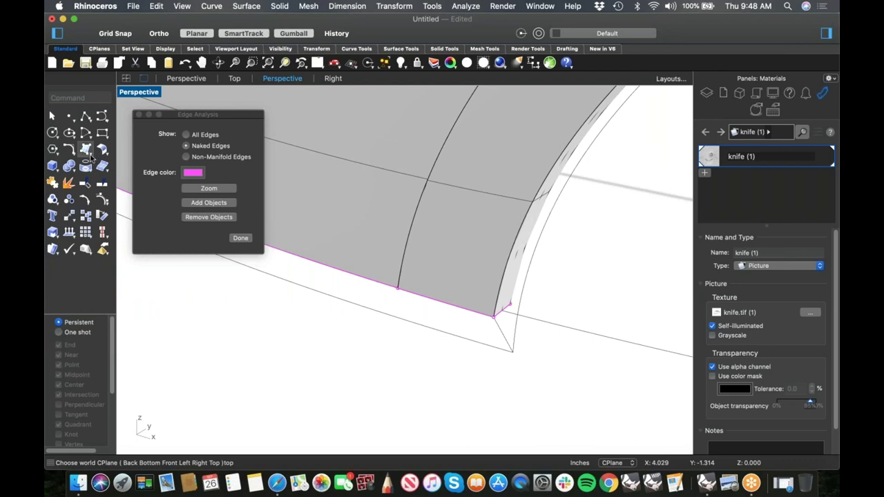
{"action": "left_click", "coordinate": [173, 384]}
{"action": "left_click", "coordinate": [473, 312]}
{"action": "left_click", "coordinate": [482, 344]}
{"action": "key", "text": "Return"}
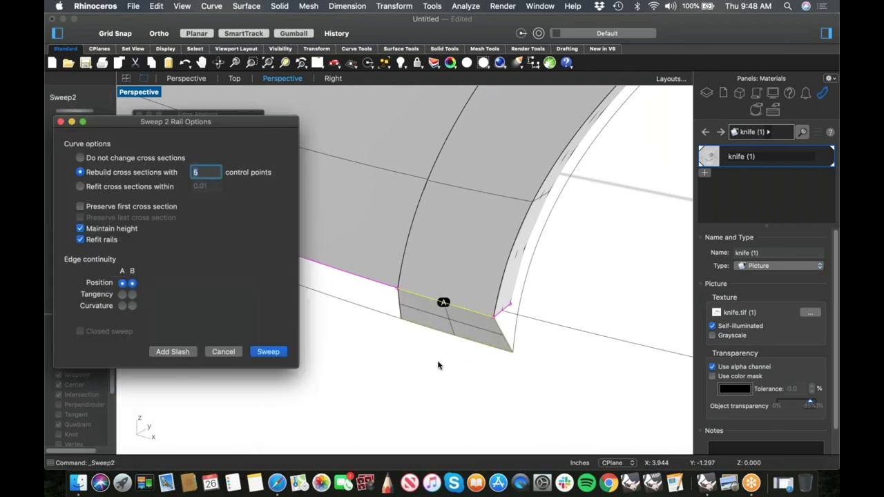
{"action": "left_click", "coordinate": [272, 352]}
Draw a line from the lower corner of the adjacent blade side surface to the lower corner of the swept heel surface
{"action": "right_click_drag", "start_coordinate": [361, 350], "coordinate": [469, 352]}
{"action": "scroll", "coordinate": [361, 350], "scroll_direction": "up", "scroll_amount": 7}
{"action": "scroll", "coordinate": [474, 230], "scroll_direction": "up", "scroll_amount": 3}
{"action": "scroll", "coordinate": [474, 230], "scroll_direction": "up", "scroll_amount": 4}
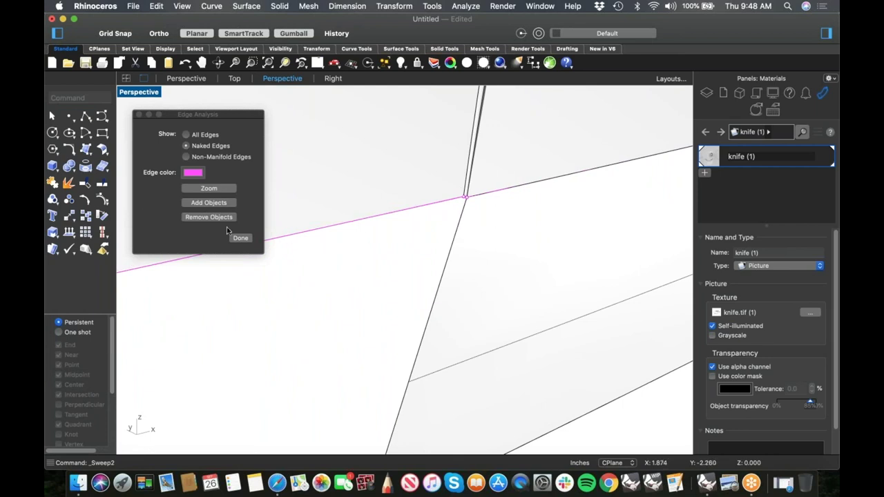
{"action": "left_click", "coordinate": [82, 123]}
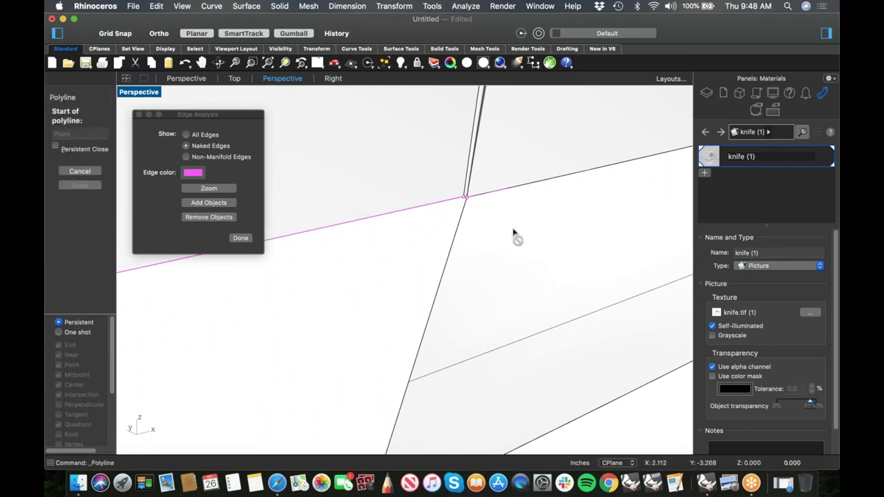
{"action": "left_click", "coordinate": [463, 198]}
{"action": "scroll", "coordinate": [434, 226], "scroll_direction": "down", "scroll_amount": 5}
{"action": "left_click", "coordinate": [397, 384]}
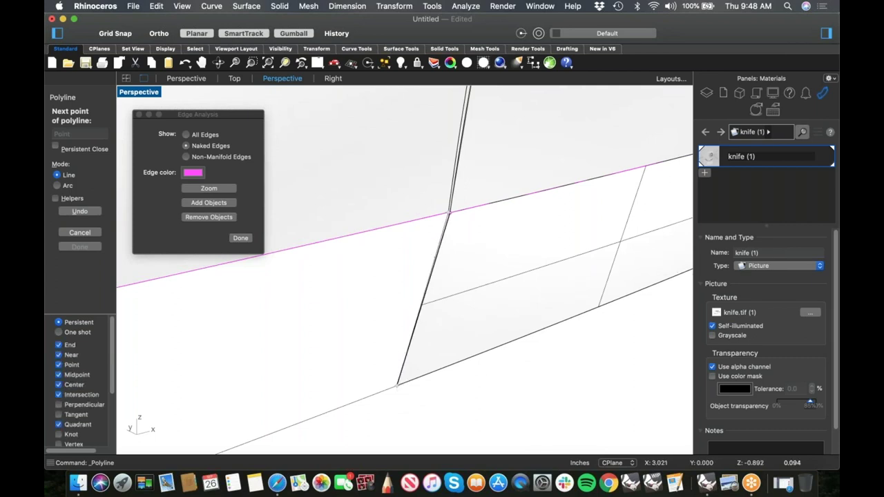
{"action": "key", "text": "Return"}
Loft a narrow strip between the new line and the facing edge of the swept heel surface, using Normal style without simplifying
{"action": "scroll", "coordinate": [449, 218], "scroll_direction": "up", "scroll_amount": 5}
{"action": "scroll", "coordinate": [449, 218], "scroll_direction": "up", "scroll_amount": 4}
{"action": "scroll", "coordinate": [455, 198], "scroll_direction": "down", "scroll_amount": 3}
{"action": "right_click_drag", "start_coordinate": [455, 199], "coordinate": [442, 266], "text": "shift"}
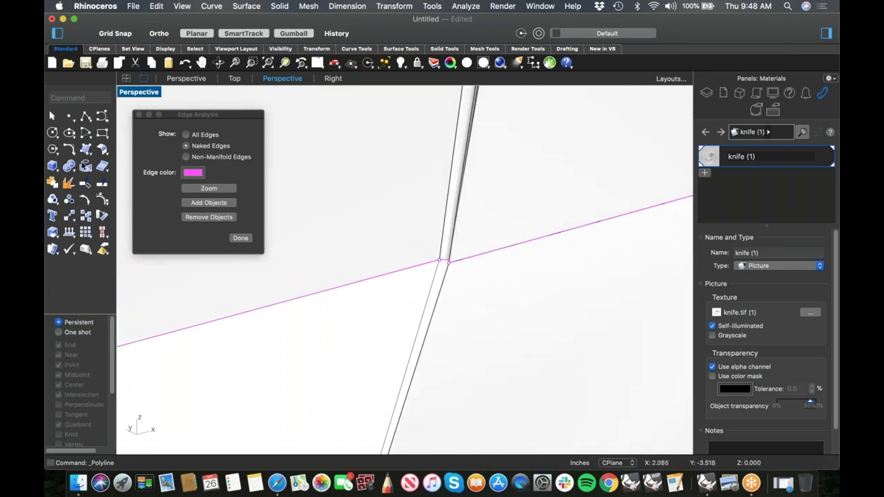
{"action": "left_click", "coordinate": [88, 152]}
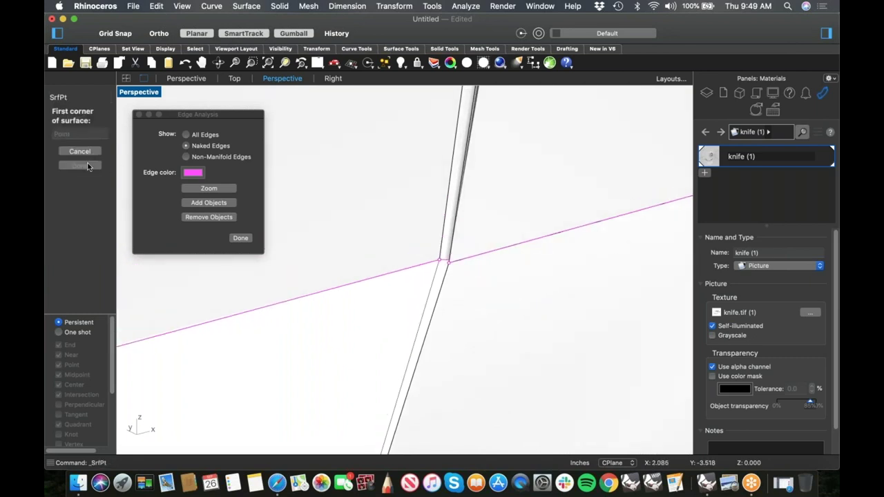
{"action": "left_click", "coordinate": [80, 152]}
{"action": "left_click", "coordinate": [92, 159]}
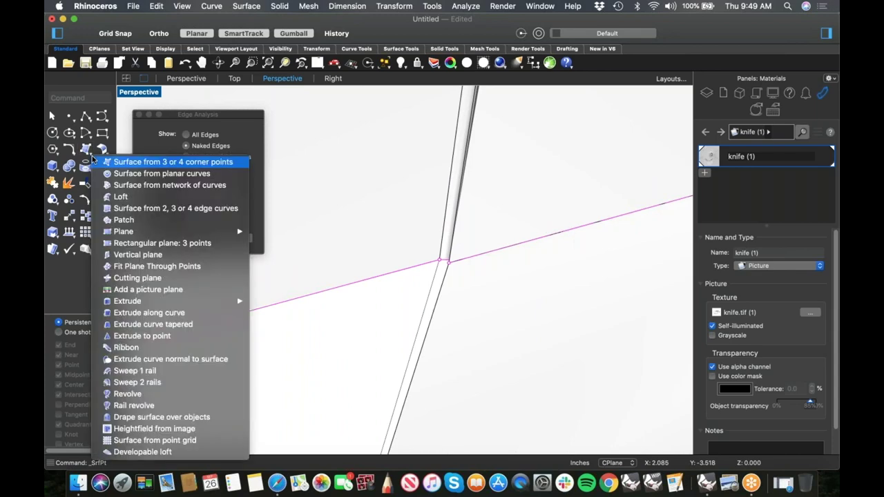
{"action": "left_click", "coordinate": [112, 198]}
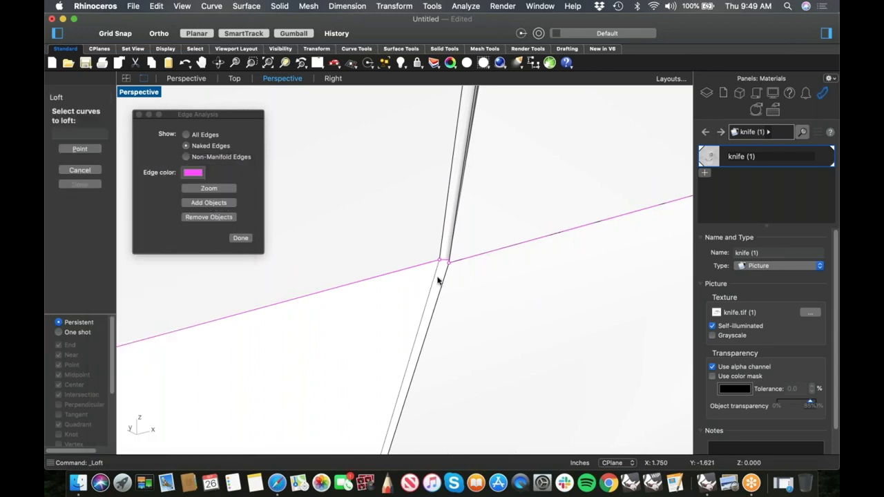
{"action": "left_click", "coordinate": [441, 281]}
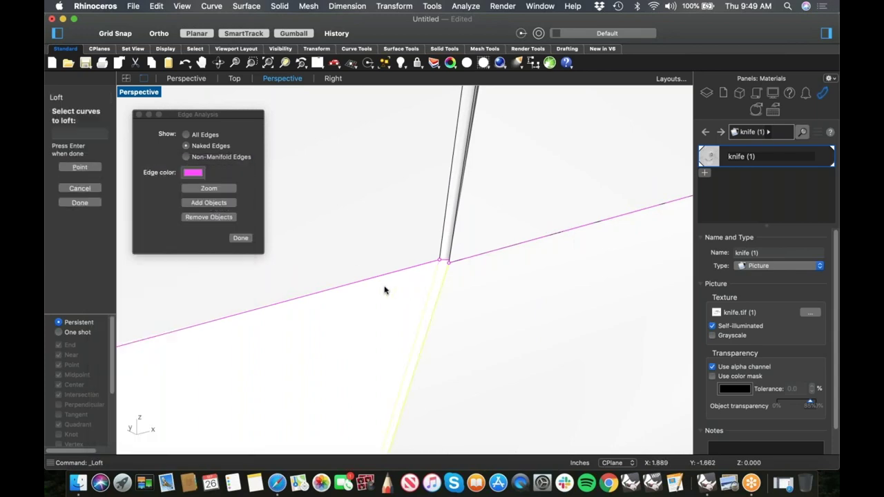
{"action": "key", "text": "Return"}
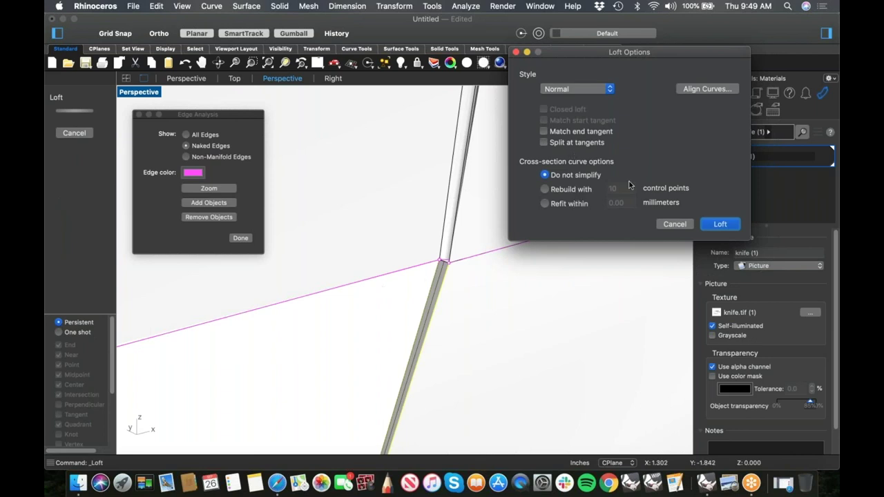
{"action": "left_click", "coordinate": [718, 224]}
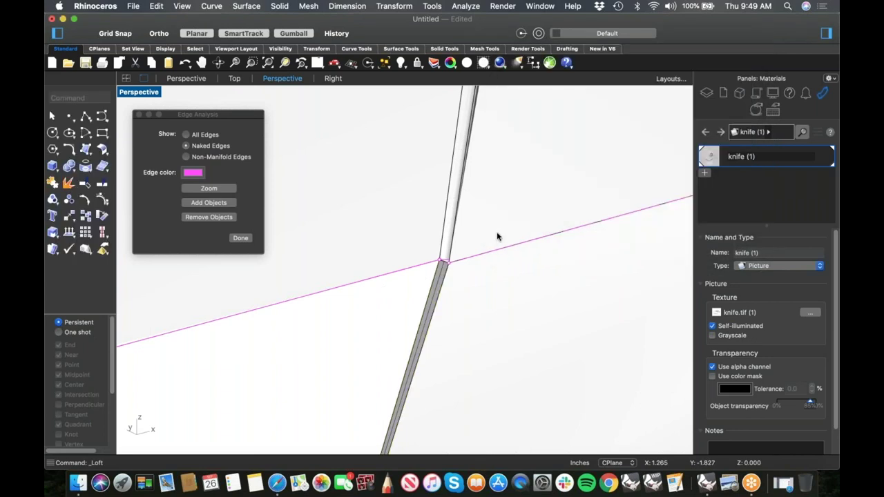
Delete the narrow seam surface between the two blade sides and rebuild it as a Normal loft between the exposed naked edges
{"action": "left_click", "coordinate": [443, 249]}
{"action": "key", "text": "Delete"}
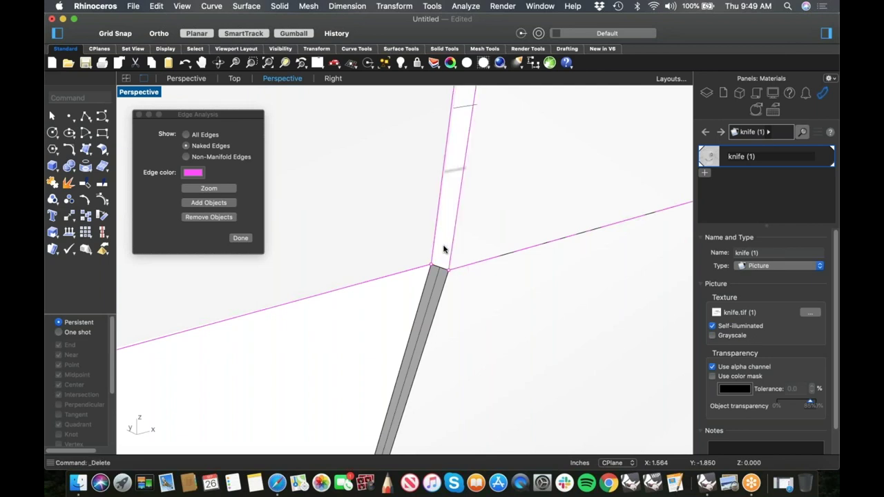
{"action": "left_click", "coordinate": [89, 156]}
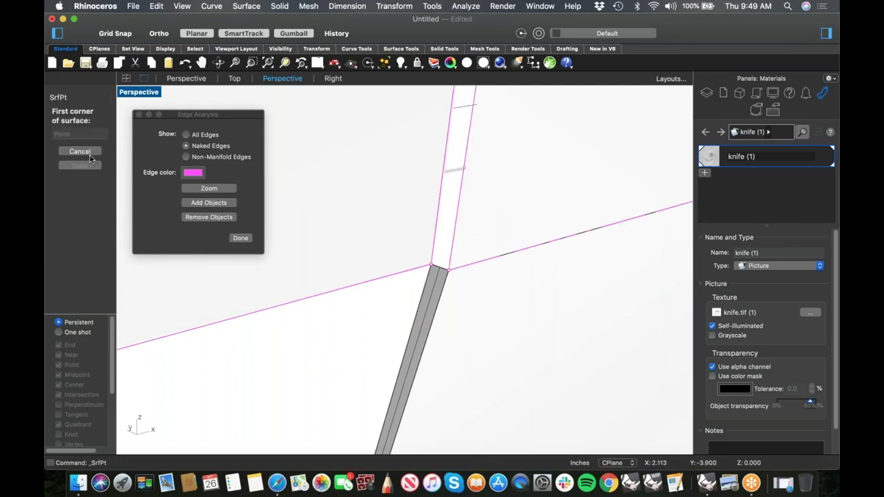
{"action": "left_click", "coordinate": [89, 153]}
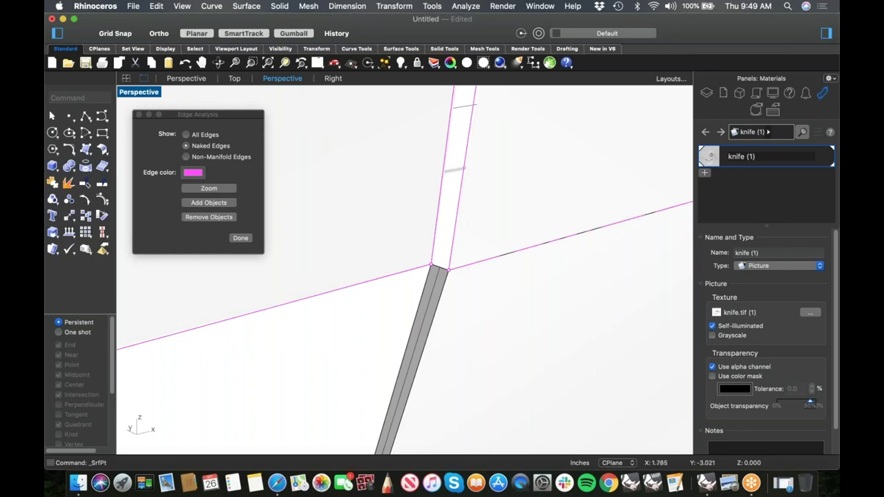
{"action": "left_click", "coordinate": [85, 149]}
{"action": "left_click", "coordinate": [122, 197]}
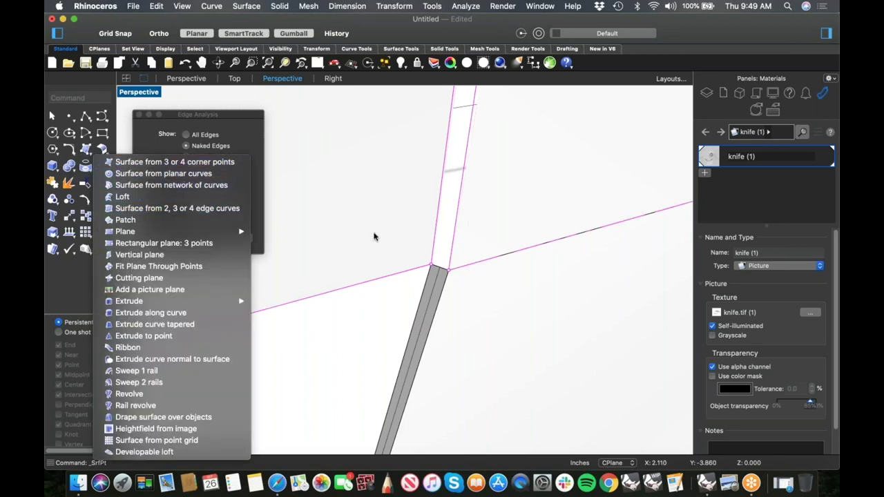
{"action": "left_click", "coordinate": [451, 256]}
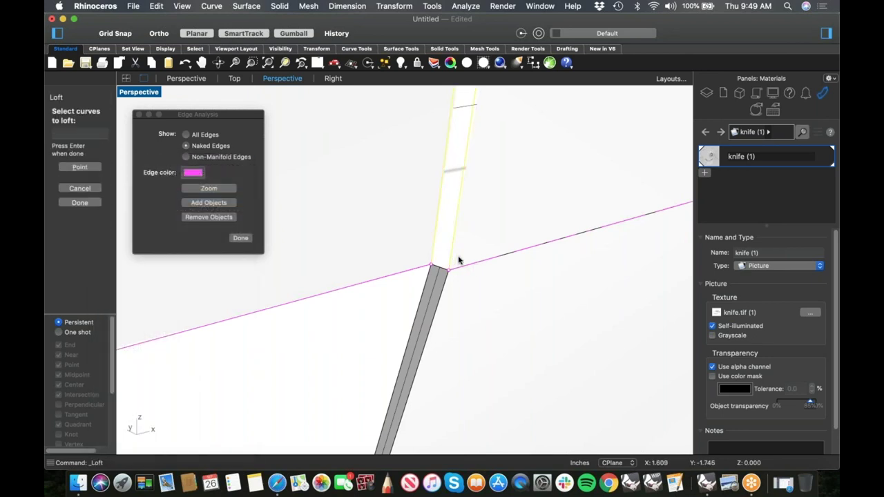
{"action": "key", "text": "Return"}
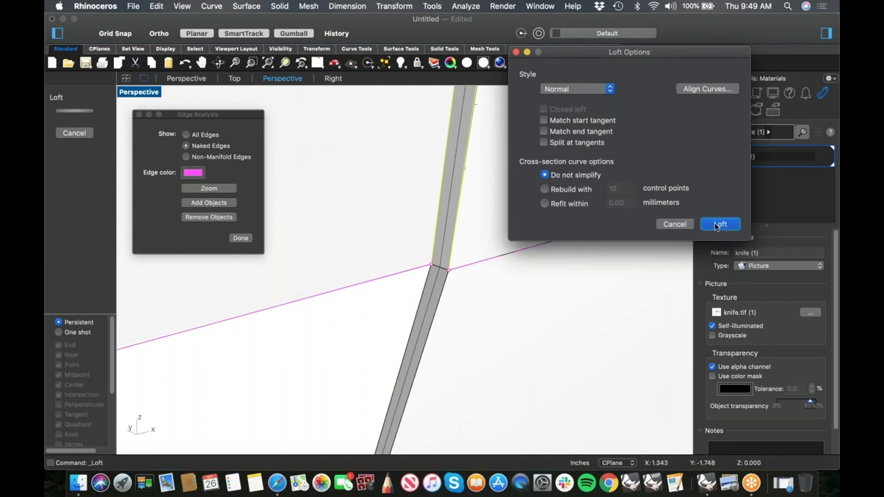
{"action": "left_click", "coordinate": [716, 227]}
Join the swept heel surface, both lofted strips and the knife polysurface together
{"action": "scroll", "coordinate": [366, 260], "scroll_direction": "down", "scroll_amount": 15}
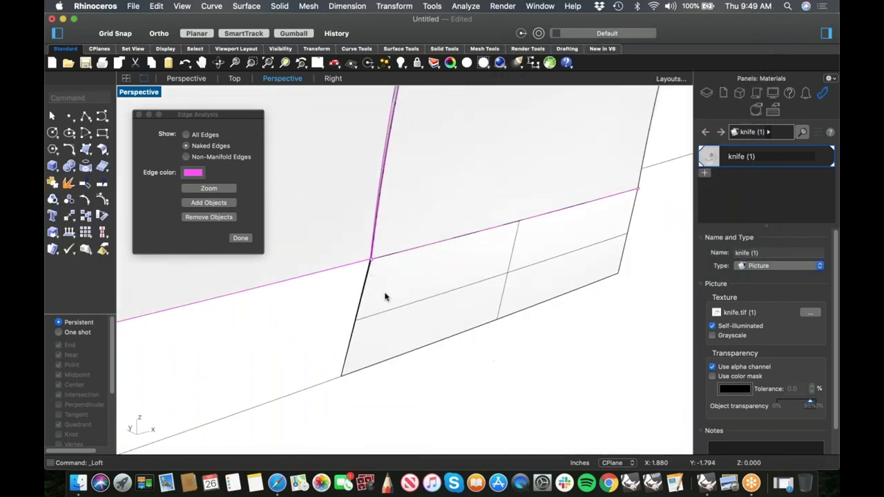
{"action": "left_click_drag", "start_coordinate": [430, 382], "coordinate": [368, 249]}
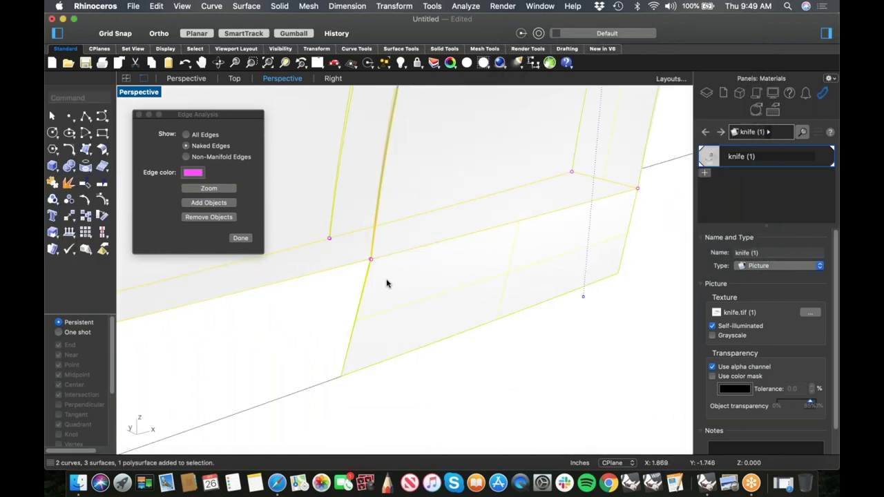
{"action": "type", "text": "k"}
{"action": "key", "text": "BackSpace"}
{"action": "type", "text": "join"}
{"action": "key", "text": "Return"}
{"action": "right_click_drag", "start_coordinate": [364, 353], "coordinate": [449, 311], "text": "shift"}
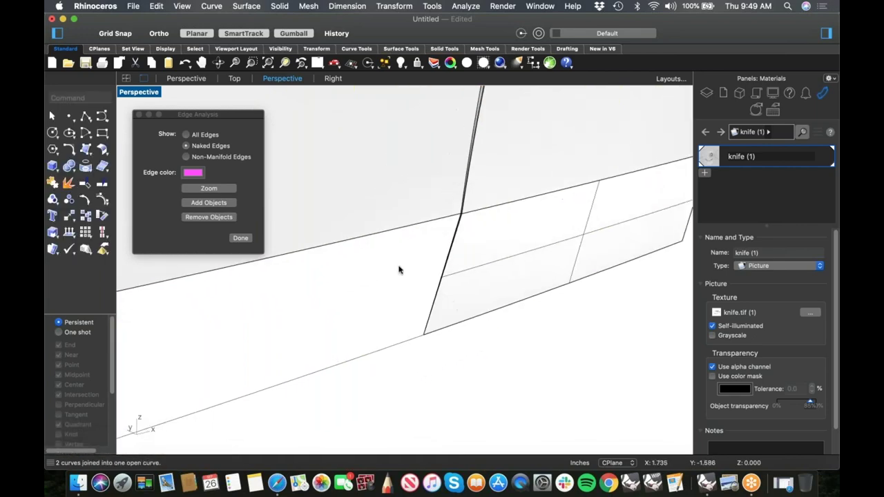
Begin a two-rail sweep along the blade's long lower edge and outline curve, taking the strip's polysurface edge as the heel cross section
{"action": "left_click", "coordinate": [94, 160]}
{"action": "left_click", "coordinate": [151, 384]}
{"action": "left_click", "coordinate": [443, 220]}
{"action": "left_click", "coordinate": [403, 343]}
{"action": "scroll", "coordinate": [458, 214], "scroll_direction": "up", "scroll_amount": 5}
{"action": "left_click", "coordinate": [466, 216]}
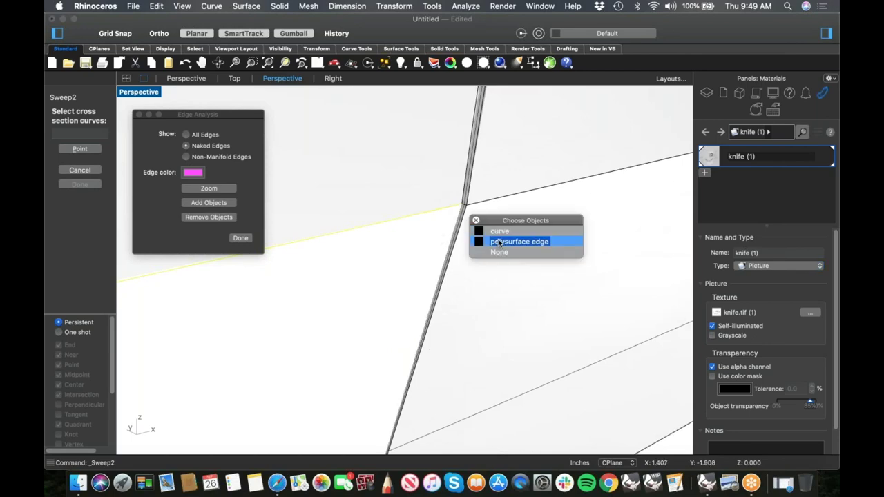
{"action": "left_click", "coordinate": [519, 241]}
Add the polysurface edge at the blade tip as the second cross section and complete the sweep, rebuilding sections with 5 control points
{"action": "scroll", "coordinate": [463, 270], "scroll_direction": "down", "scroll_amount": 5}
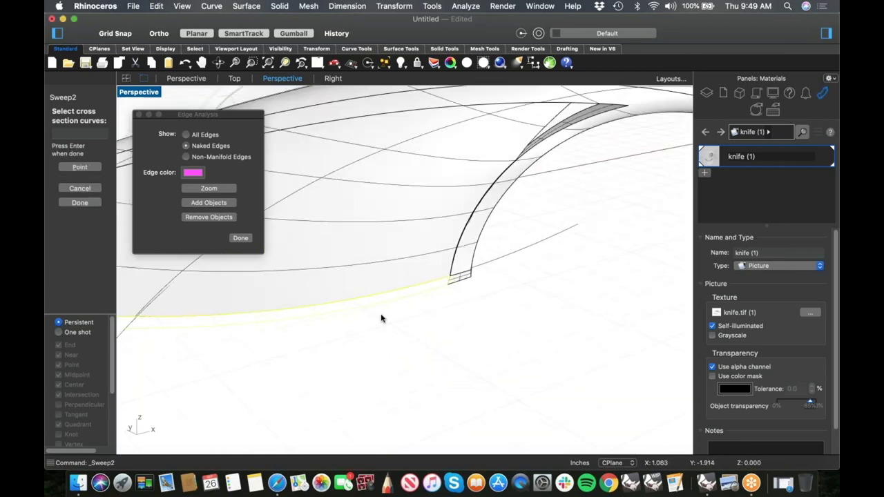
{"action": "scroll", "coordinate": [243, 302], "scroll_direction": "up", "scroll_amount": 6}
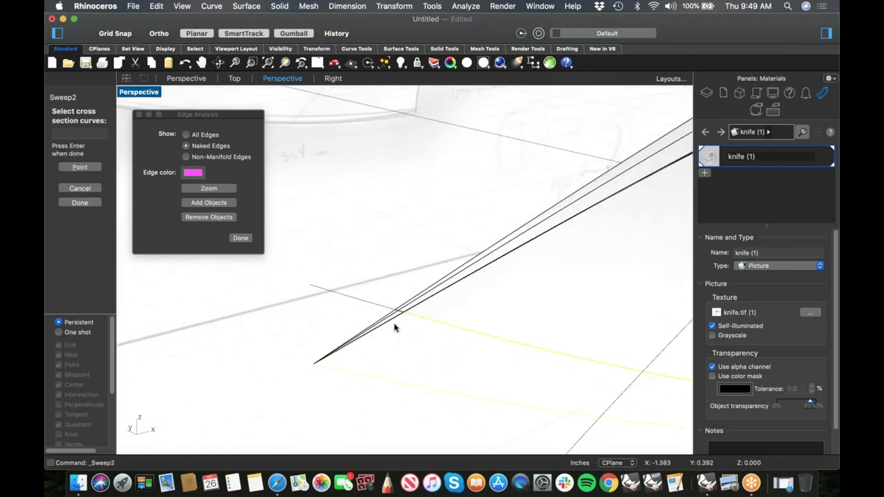
{"action": "left_click", "coordinate": [394, 320]}
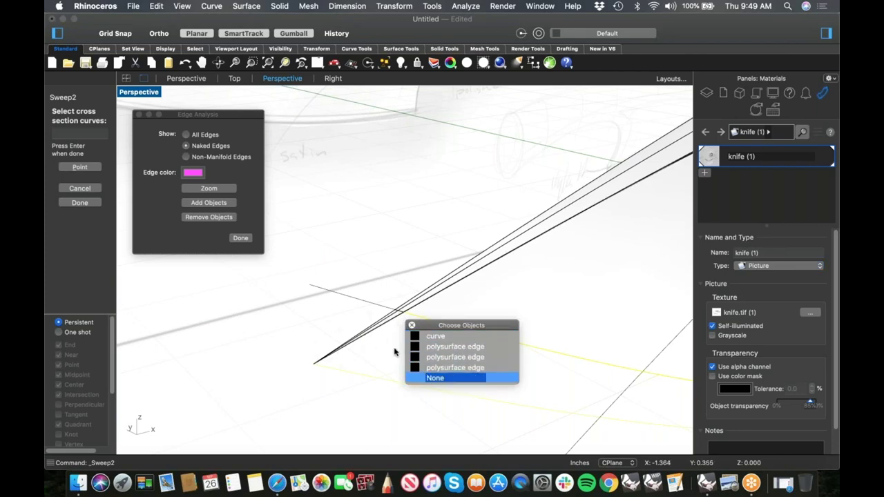
{"action": "left_click", "coordinate": [377, 335]}
{"action": "scroll", "coordinate": [377, 335], "scroll_direction": "down", "scroll_amount": 5}
{"action": "scroll", "coordinate": [380, 334], "scroll_direction": "up", "scroll_amount": 8}
{"action": "right_click_drag", "start_coordinate": [352, 324], "coordinate": [404, 316]}
{"action": "scroll", "coordinate": [357, 325], "scroll_direction": "down", "scroll_amount": 6}
{"action": "scroll", "coordinate": [483, 321], "scroll_direction": "up", "scroll_amount": 5}
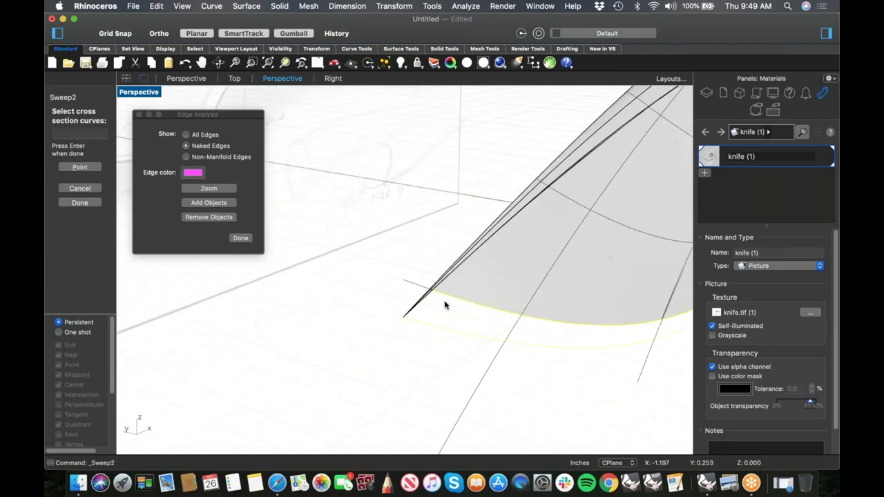
{"action": "scroll", "coordinate": [444, 304], "scroll_direction": "up", "scroll_amount": 2}
{"action": "scroll", "coordinate": [394, 285], "scroll_direction": "up", "scroll_amount": 3}
{"action": "left_click", "coordinate": [487, 301]}
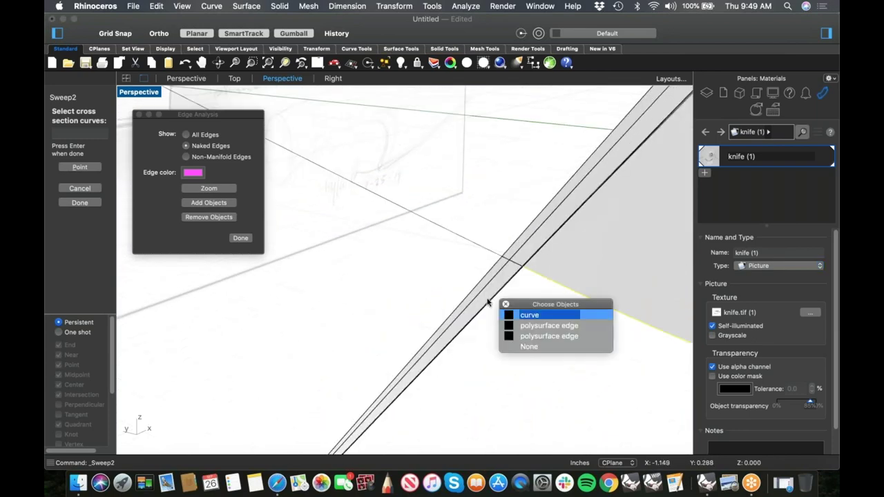
{"action": "left_click", "coordinate": [541, 329]}
{"action": "key", "text": "Return"}
{"action": "scroll", "coordinate": [498, 334], "scroll_direction": "down", "scroll_amount": 10}
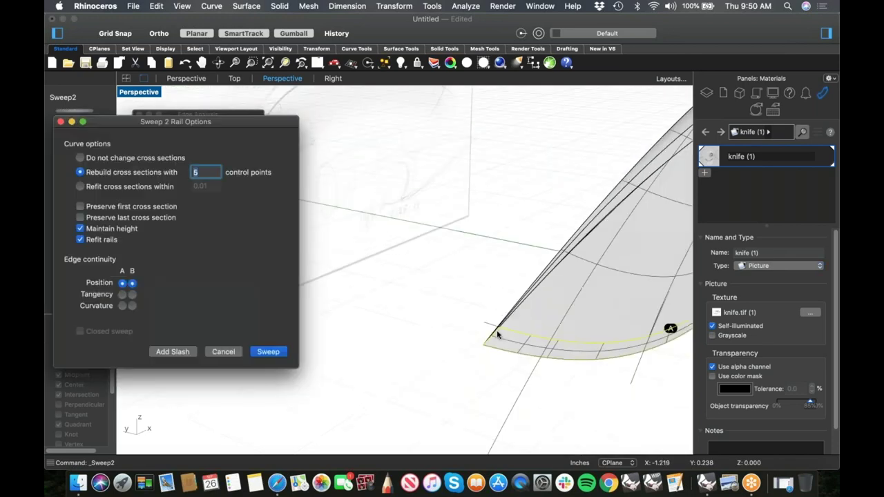
{"action": "right_click_drag", "start_coordinate": [517, 353], "coordinate": [425, 338]}
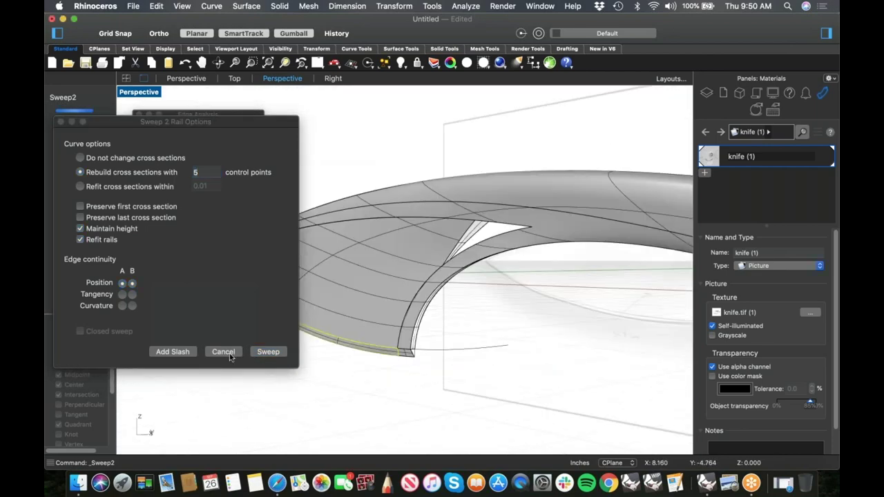
{"action": "left_click", "coordinate": [268, 351]}
Join the long swept cutting-edge surface to the knife polysurface
{"action": "scroll", "coordinate": [376, 354], "scroll_direction": "up", "scroll_amount": 5}
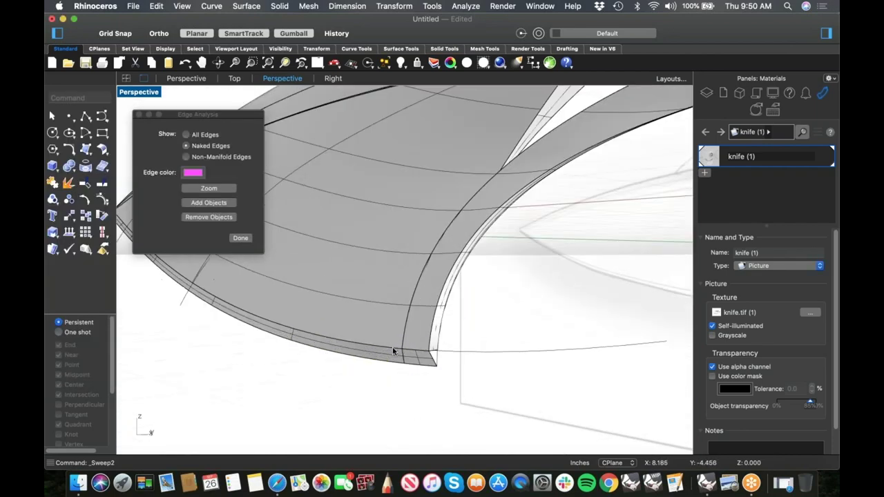
{"action": "left_click", "coordinate": [379, 360]}
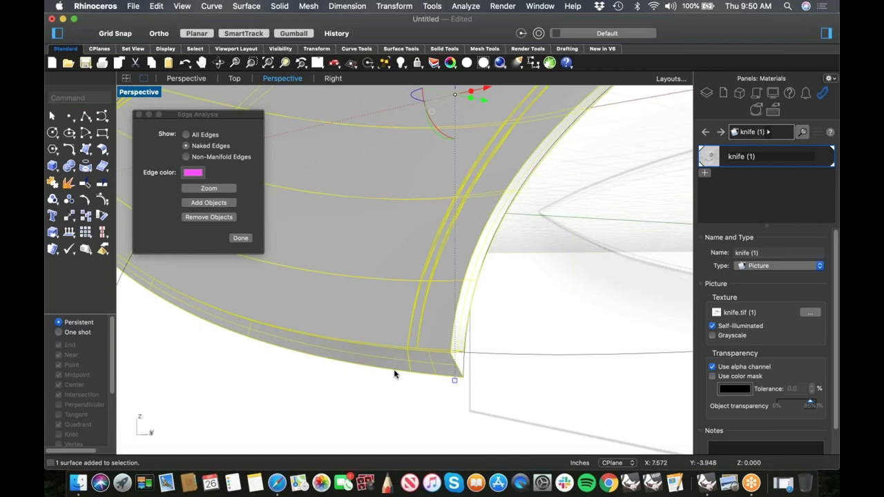
{"action": "key", "text": "super+j"}
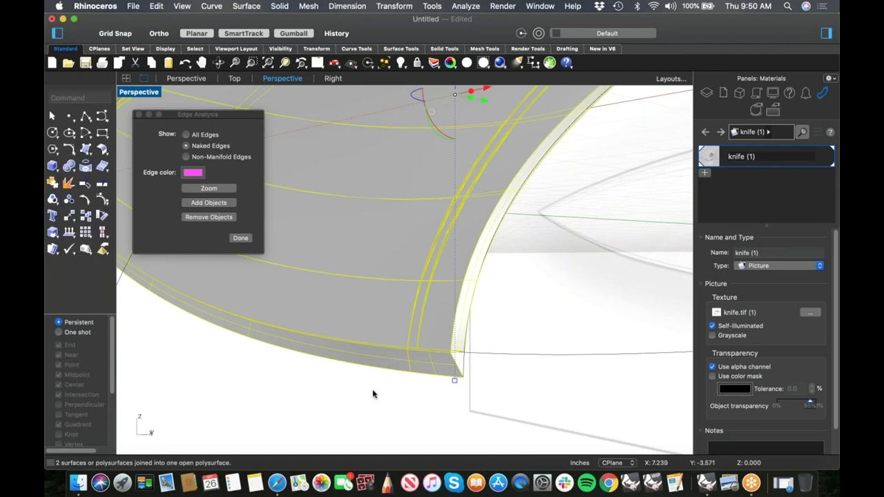
{"action": "left_click", "coordinate": [375, 393]}
Add the joined knife polysurface to the naked edge analysis
{"action": "scroll", "coordinate": [330, 338], "scroll_direction": "down", "scroll_amount": 8}
{"action": "right_click_drag", "start_coordinate": [404, 337], "coordinate": [348, 290]}
{"action": "left_click", "coordinate": [334, 291]}
{"action": "left_click", "coordinate": [214, 205]}
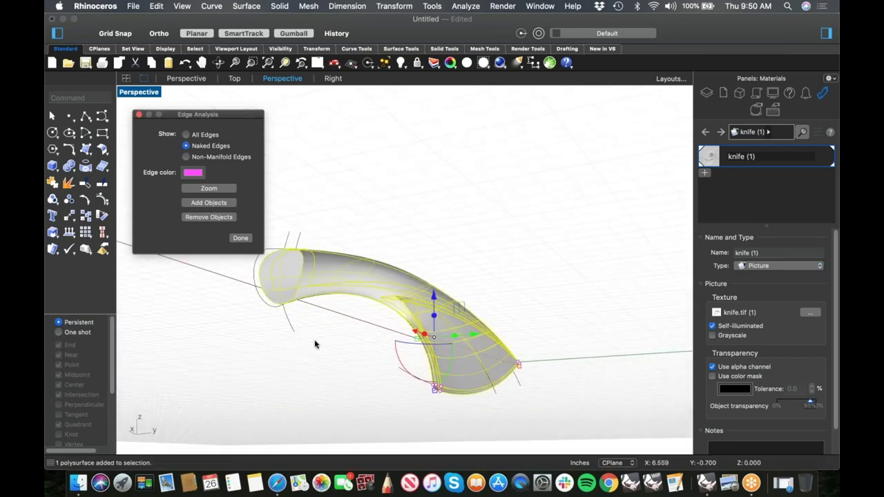
Sub-select only the long cutting-edge face on one side of the knife polysurface
{"action": "left_click", "coordinate": [338, 361]}
{"action": "right_click_drag", "start_coordinate": [370, 375], "coordinate": [419, 363]}
{"action": "scroll", "coordinate": [361, 300], "scroll_direction": "up", "scroll_amount": 5}
{"action": "scroll", "coordinate": [361, 301], "scroll_direction": "up", "scroll_amount": 2}
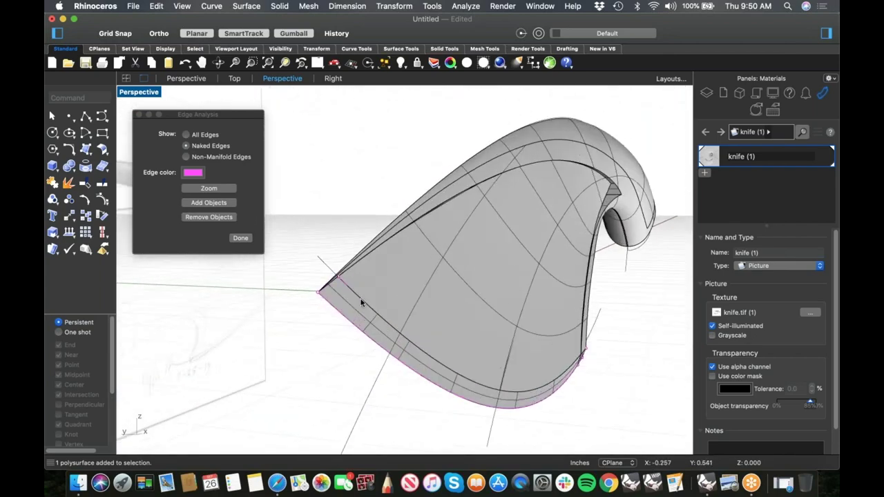
{"action": "left_click", "coordinate": [360, 321]}
{"action": "right_click_drag", "start_coordinate": [361, 321], "coordinate": [551, 368]}
{"action": "scroll", "coordinate": [485, 365], "scroll_direction": "up", "scroll_amount": 7}
{"action": "scroll", "coordinate": [498, 377], "scroll_direction": "up", "scroll_amount": 6}
{"action": "scroll", "coordinate": [551, 368], "scroll_direction": "up", "scroll_amount": 7}
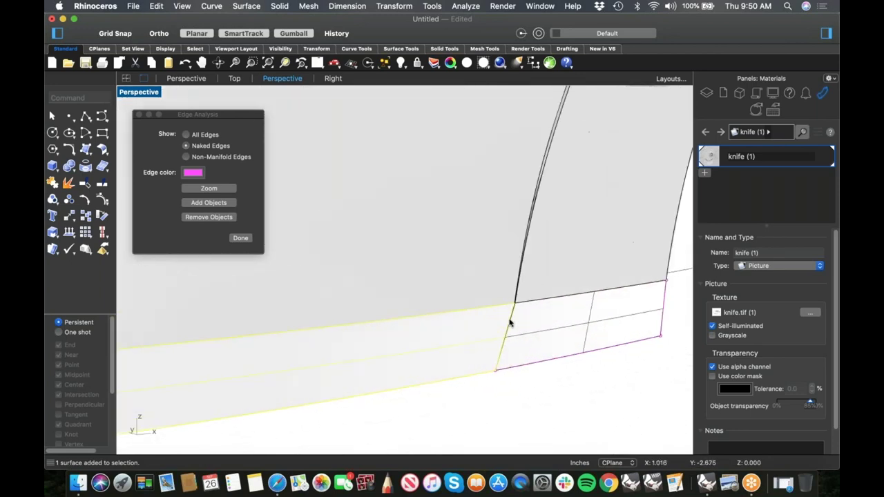
{"action": "scroll", "coordinate": [509, 322], "scroll_direction": "up", "scroll_amount": 7}
{"action": "scroll", "coordinate": [521, 292], "scroll_direction": "up", "scroll_amount": 7}
{"action": "scroll", "coordinate": [531, 259], "scroll_direction": "up", "scroll_amount": 5}
{"action": "scroll", "coordinate": [523, 249], "scroll_direction": "up", "scroll_amount": 5}
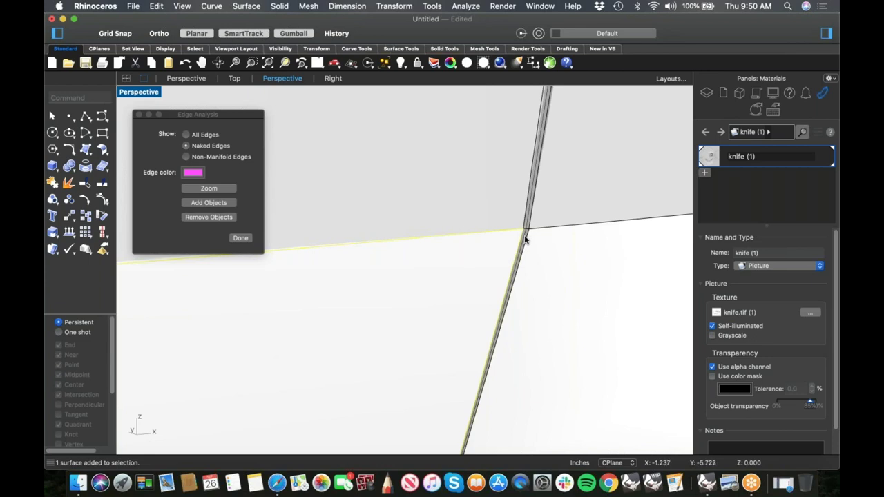
{"action": "left_click", "coordinate": [524, 238]}
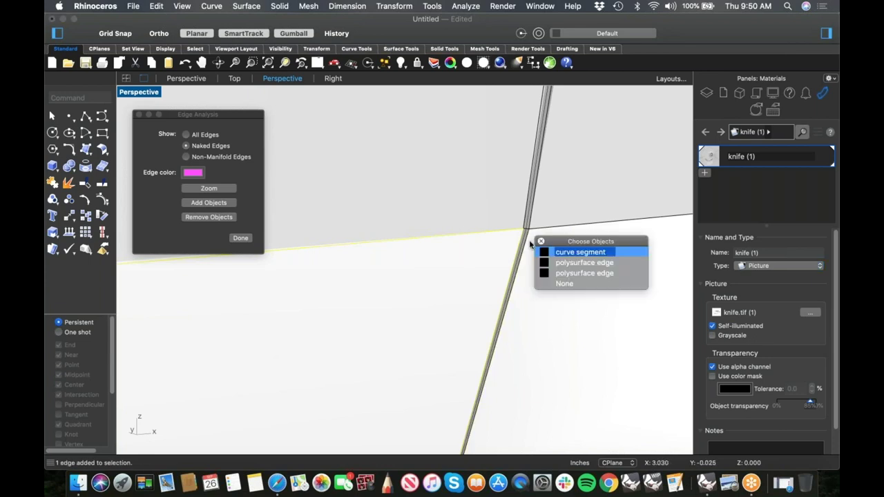
{"action": "left_click", "coordinate": [556, 274]}
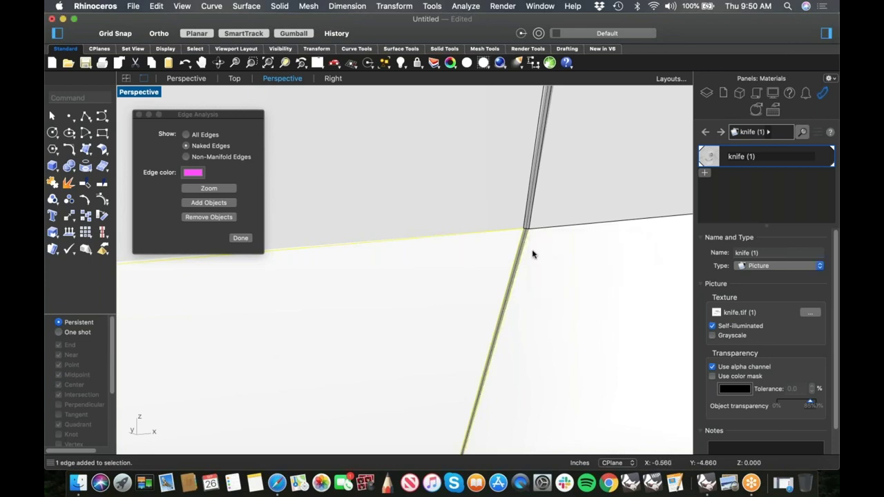
{"action": "scroll", "coordinate": [507, 236], "scroll_direction": "down", "scroll_amount": 10}
{"action": "scroll", "coordinate": [504, 235], "scroll_direction": "up", "scroll_amount": 10}
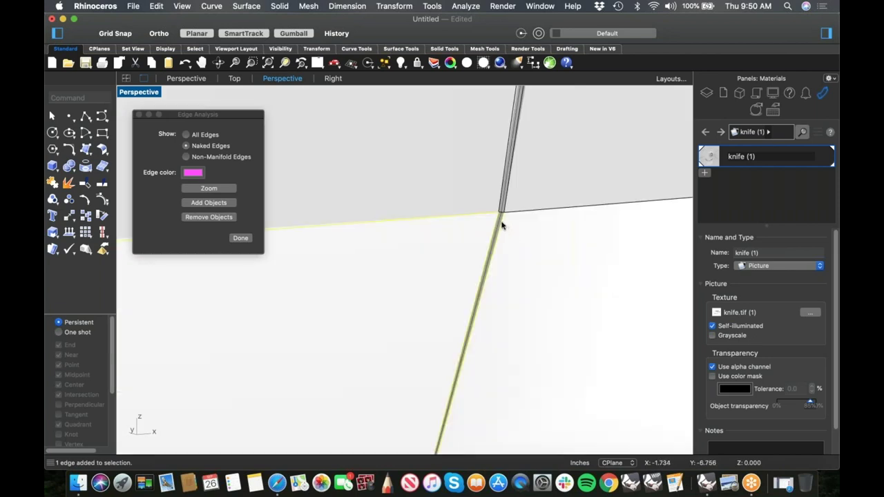
{"action": "left_click", "coordinate": [501, 219]}
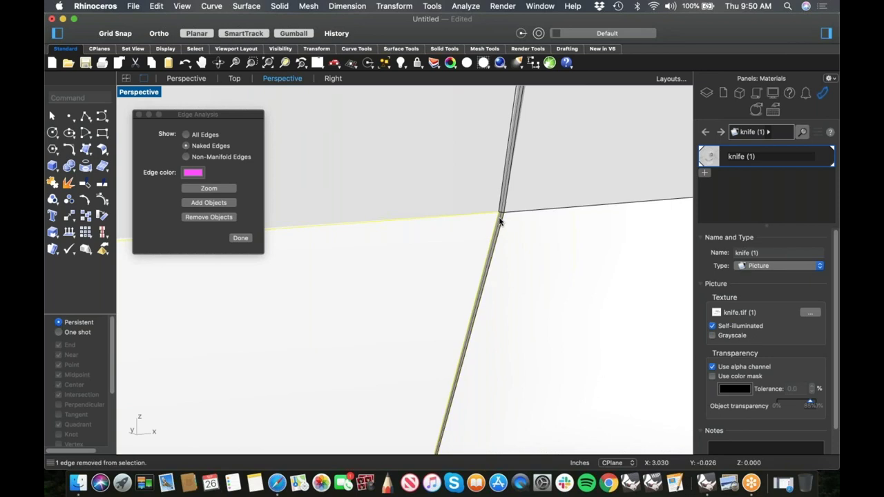
{"action": "left_click", "coordinate": [501, 220]}
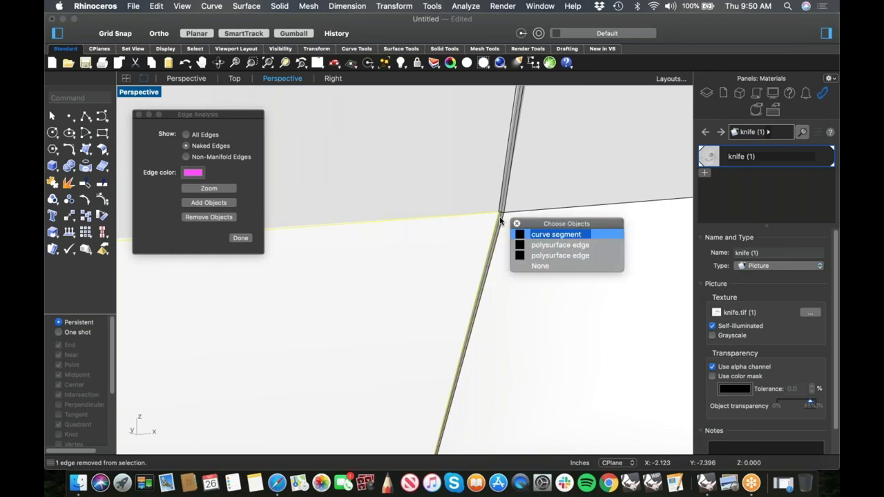
{"action": "left_click", "coordinate": [558, 266]}
Add the short cutting-edge face at the blade's heel to the selection
{"action": "scroll", "coordinate": [493, 218], "scroll_direction": "down", "scroll_amount": 10}
{"action": "scroll", "coordinate": [493, 218], "scroll_direction": "up", "scroll_amount": 10}
{"action": "right_click_drag", "start_coordinate": [502, 232], "coordinate": [503, 209], "text": "shift"}
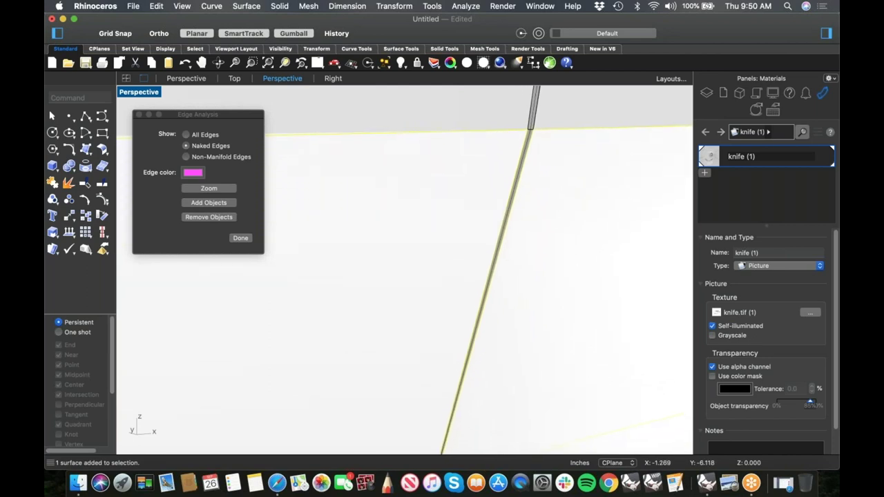
{"action": "scroll", "coordinate": [532, 156], "scroll_direction": "up", "scroll_amount": 5}
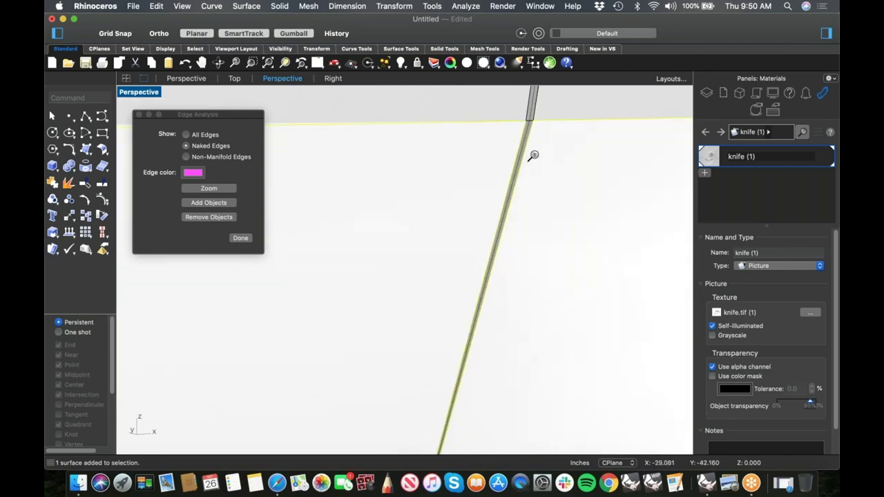
{"action": "scroll", "coordinate": [487, 201], "scroll_direction": "down", "scroll_amount": 10}
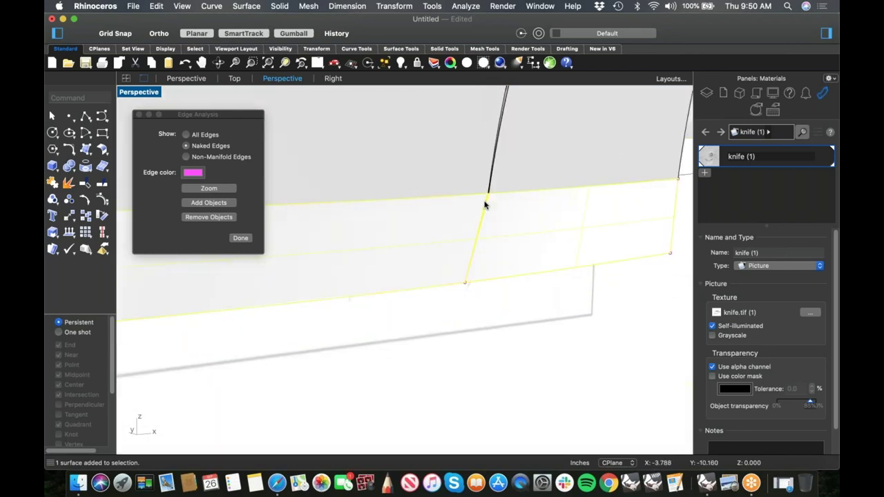
{"action": "scroll", "coordinate": [483, 281], "scroll_direction": "down", "scroll_amount": 5}
Mirror a copy of the two selected cutting-edge faces across the blade's centre plane, starting from the heel's lower end point
{"action": "right_click_drag", "start_coordinate": [528, 307], "coordinate": [454, 314]}
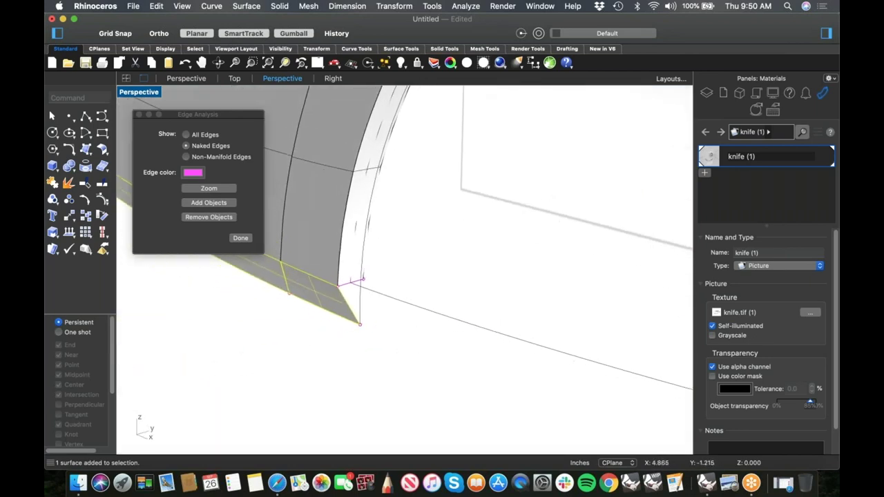
{"action": "type", "text": "Mirror"}
{"action": "key", "text": "Return"}
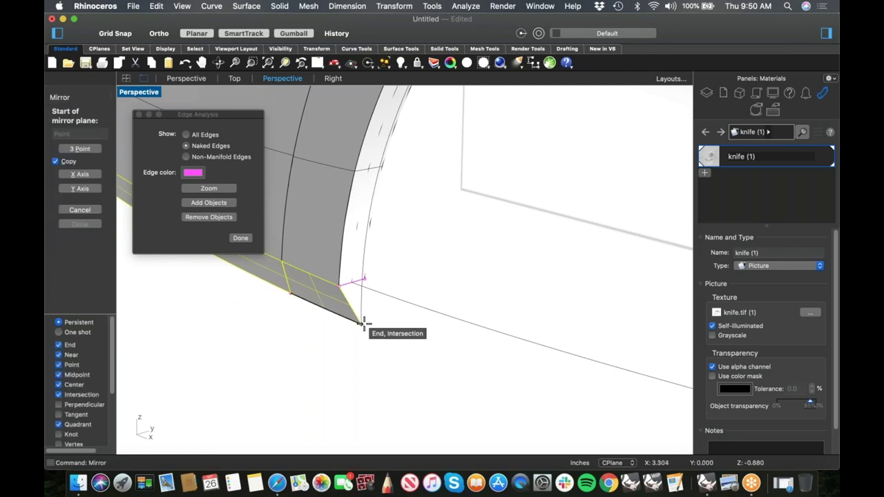
{"action": "left_click", "coordinate": [361, 324]}
{"action": "left_click", "coordinate": [351, 332], "text": "shift"}
{"action": "left_click", "coordinate": [362, 350]}
{"action": "scroll", "coordinate": [378, 326], "scroll_direction": "down", "scroll_amount": 7}
Select the knife geometry and join the mirrored cutting-edge faces to the knife polysurface
{"action": "right_click_drag", "start_coordinate": [380, 326], "coordinate": [338, 292]}
{"action": "right_click_drag", "start_coordinate": [305, 319], "coordinate": [408, 307]}
{"action": "scroll", "coordinate": [408, 308], "scroll_direction": "down", "scroll_amount": 5}
{"action": "left_click_drag", "start_coordinate": [578, 221], "coordinate": [501, 326]}
{"action": "type", "text": "join"}
{"action": "key", "text": "Return"}
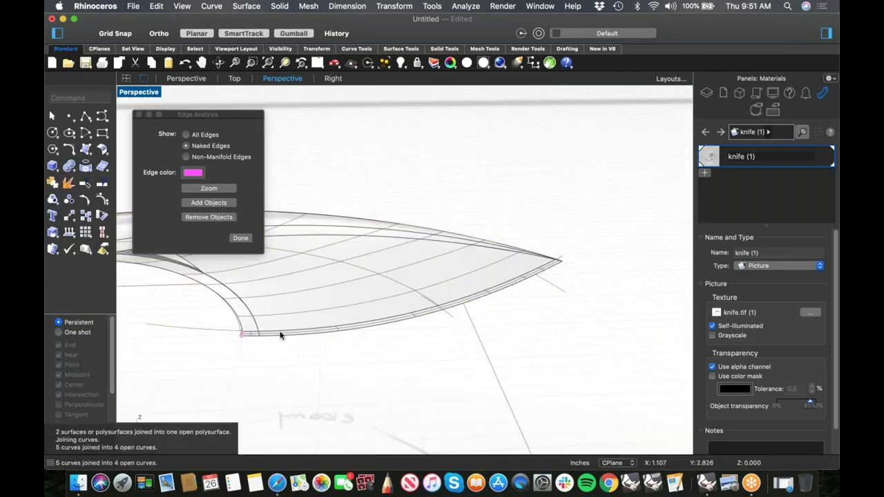
In the Front view, draw a degree 3 curve from the cutting edge's upper heel corner down past its lower edge
{"action": "scroll", "coordinate": [290, 334], "scroll_direction": "down", "scroll_amount": 7}
{"action": "right_click_drag", "start_coordinate": [302, 334], "coordinate": [374, 370]}
{"action": "scroll", "coordinate": [450, 317], "scroll_direction": "up", "scroll_amount": 5}
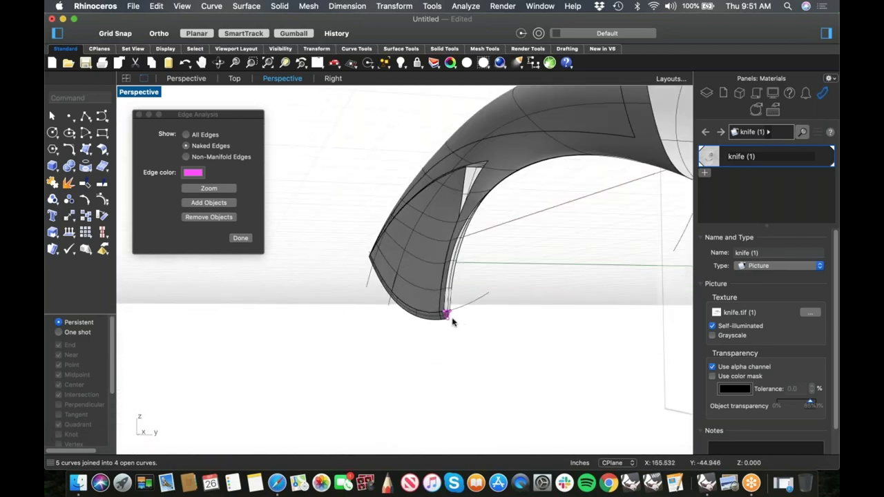
{"action": "key", "text": "ctrl+F2"}
{"action": "right_click_drag", "start_coordinate": [689, 330], "coordinate": [476, 329]}
{"action": "scroll", "coordinate": [460, 314], "scroll_direction": "up", "scroll_amount": 12}
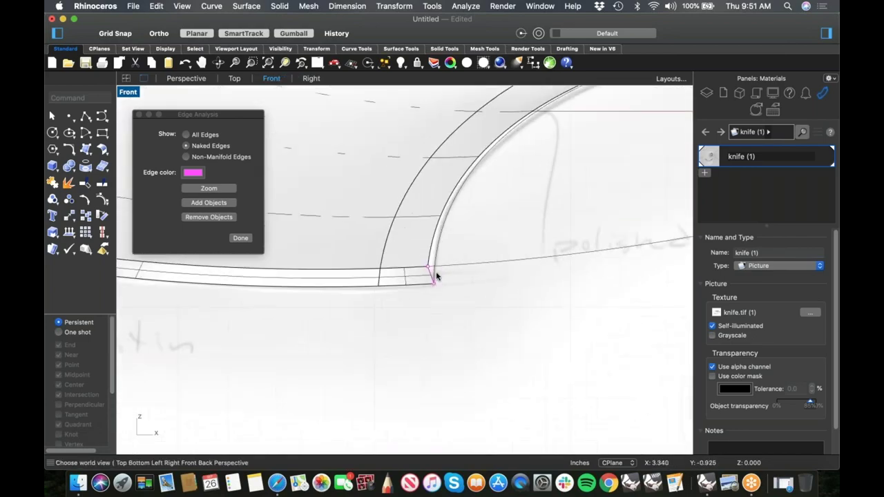
{"action": "right_click_drag", "start_coordinate": [439, 280], "coordinate": [441, 317]}
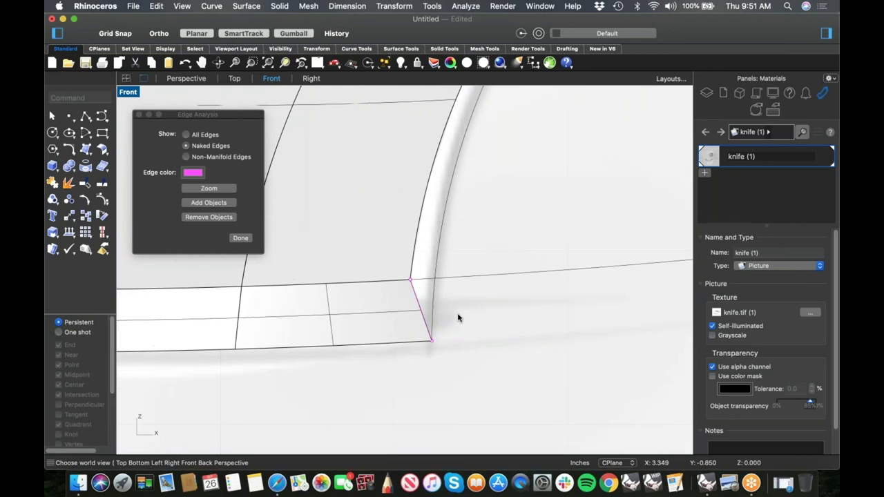
{"action": "scroll", "coordinate": [442, 293], "scroll_direction": "down", "scroll_amount": 6}
{"action": "scroll", "coordinate": [427, 284], "scroll_direction": "up", "scroll_amount": 6}
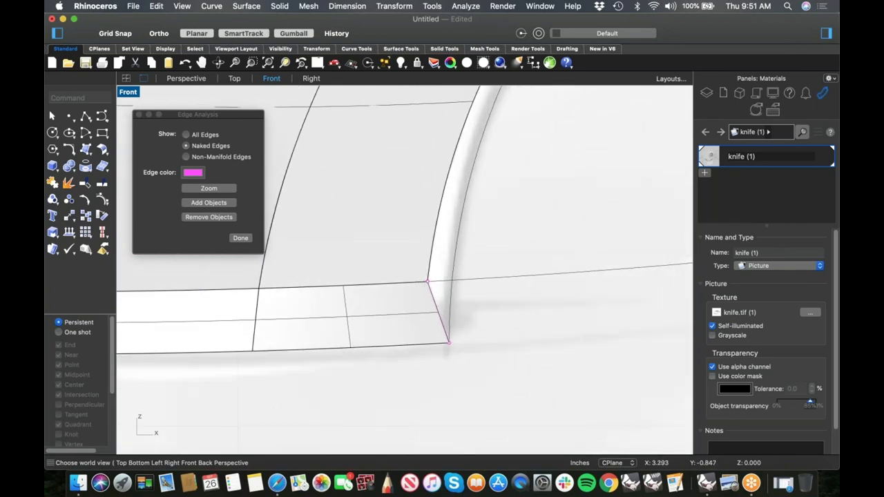
{"action": "left_click", "coordinate": [99, 118]}
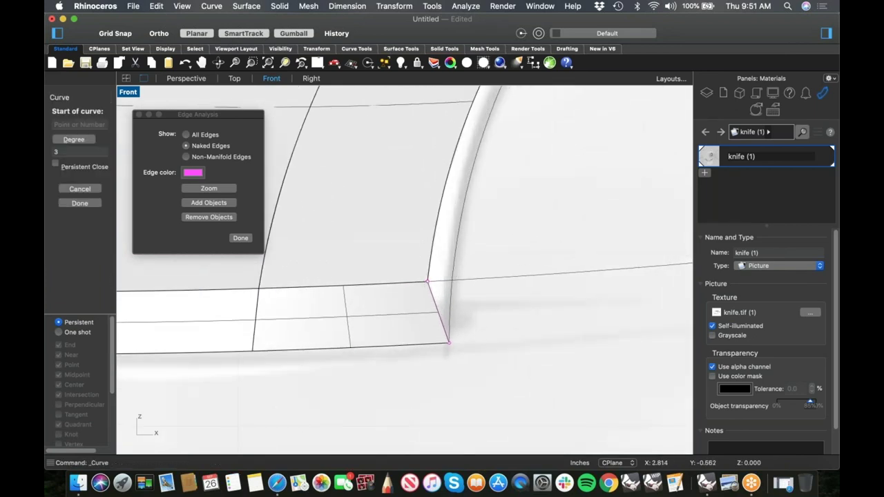
{"action": "left_click", "coordinate": [427, 283]}
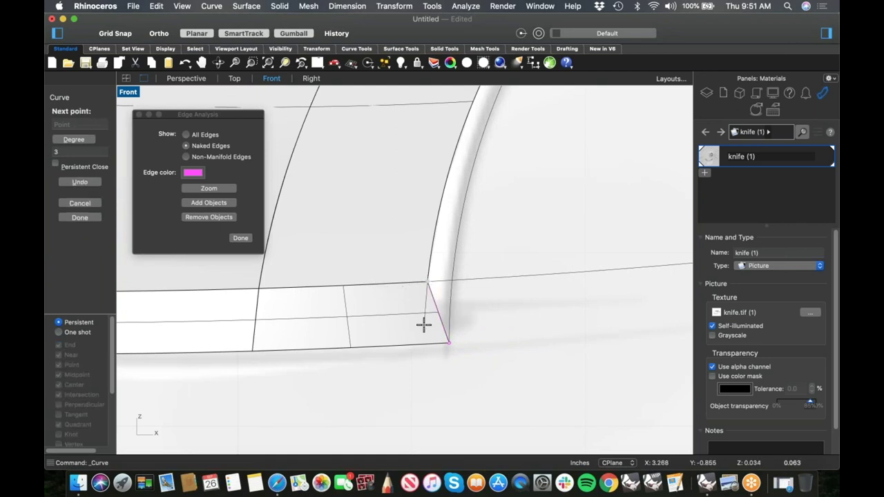
{"action": "left_click", "coordinate": [424, 326]}
{"action": "left_click", "coordinate": [424, 404]}
{"action": "key", "text": "Return"}
Trim the slanted heel end off the cutting edge using the new curve as the cutting object
{"action": "left_click_drag", "start_coordinate": [447, 386], "coordinate": [391, 403]}
{"action": "type", "text": "trim"}
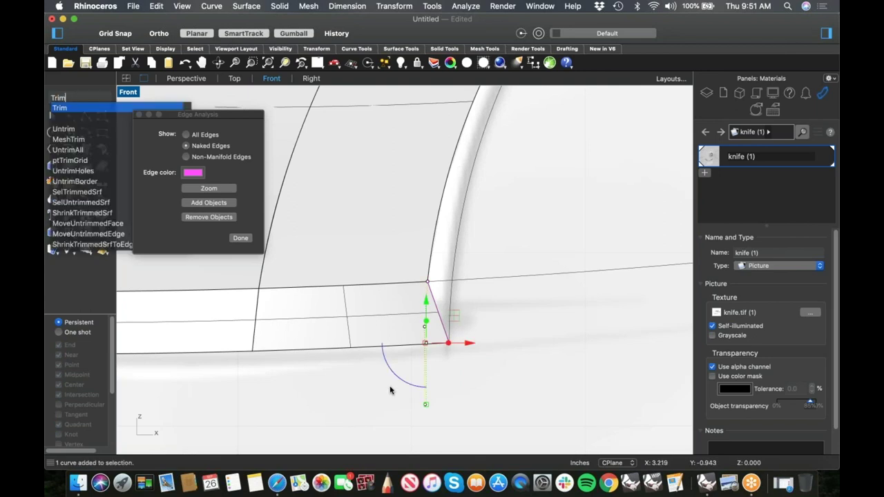
{"action": "key", "text": "Return"}
{"action": "left_click", "coordinate": [436, 323]}
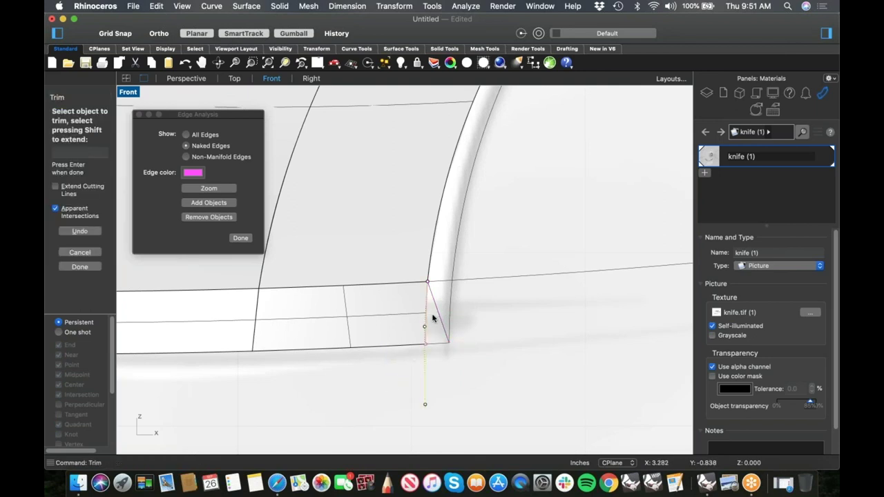
{"action": "key", "text": "Escape"}
{"action": "key", "text": "Escape"}
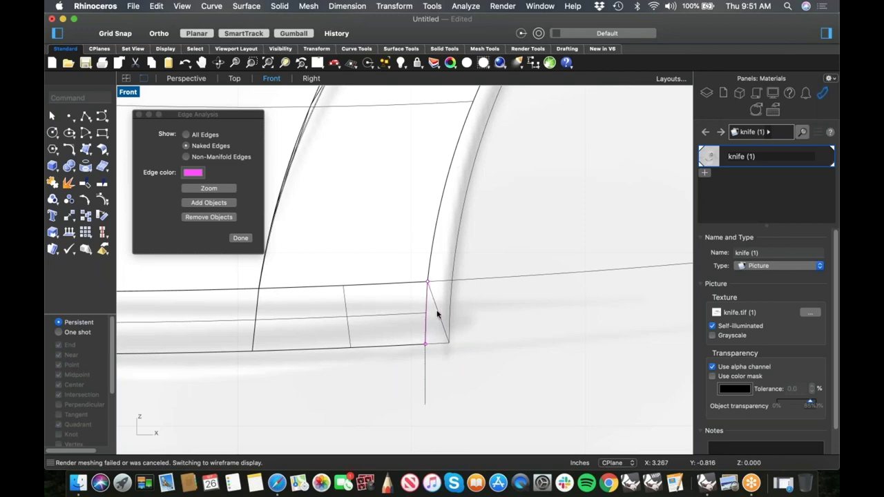
Cap the triangular opening at the heel of the knife polysurface in the Perspective view
{"action": "key", "text": "F4"}
{"action": "right_click_drag", "start_coordinate": [515, 288], "coordinate": [460, 282]}
{"action": "scroll", "coordinate": [387, 277], "scroll_direction": "up", "scroll_amount": 6}
{"action": "scroll", "coordinate": [494, 293], "scroll_direction": "up", "scroll_amount": 6}
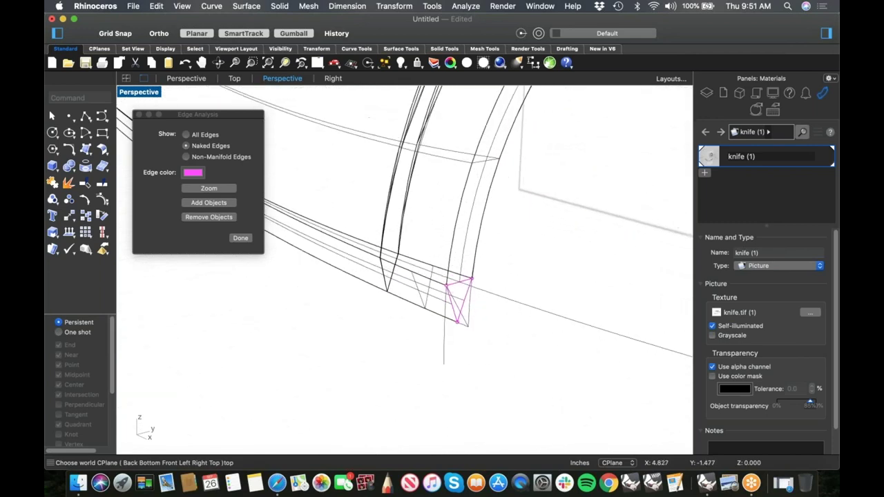
{"action": "left_click", "coordinate": [449, 278]}
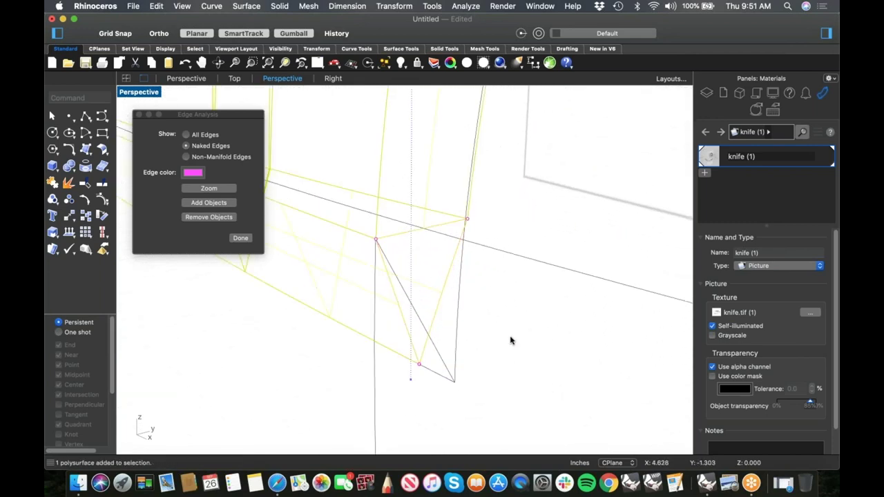
{"action": "type", "text": "cap"}
{"action": "key", "text": "Return"}
{"action": "left_click", "coordinate": [511, 340]}
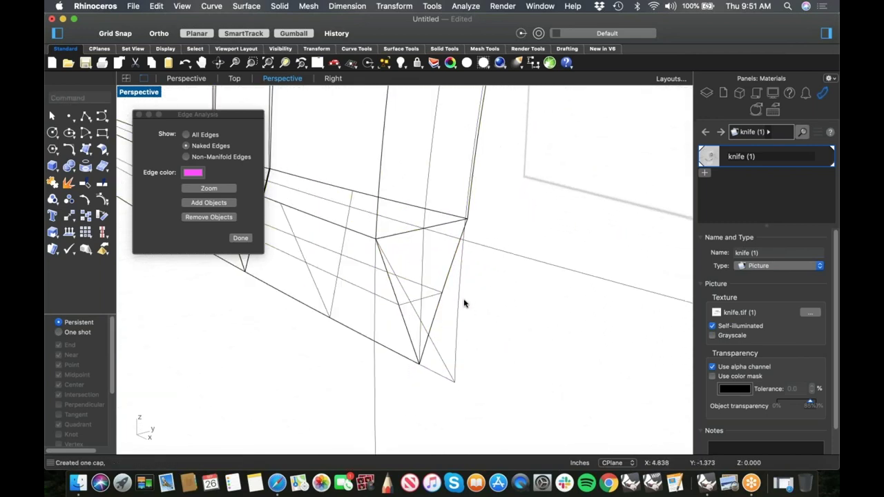
Close the naked edge analysis
{"action": "scroll", "coordinate": [464, 305], "scroll_direction": "down", "scroll_amount": 10}
{"action": "right_click_drag", "start_coordinate": [458, 329], "coordinate": [384, 307]}
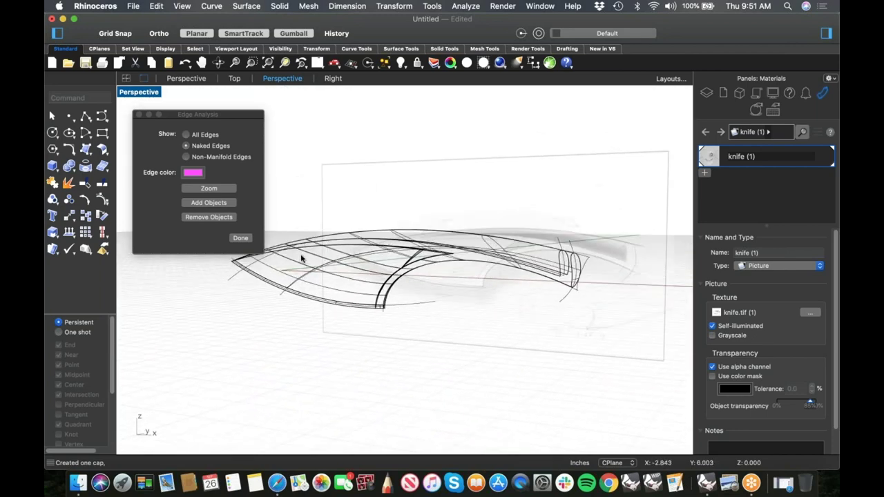
{"action": "left_click", "coordinate": [242, 239]}
{"action": "right_click_drag", "start_coordinate": [358, 241], "coordinate": [300, 250], "text": "shift"}
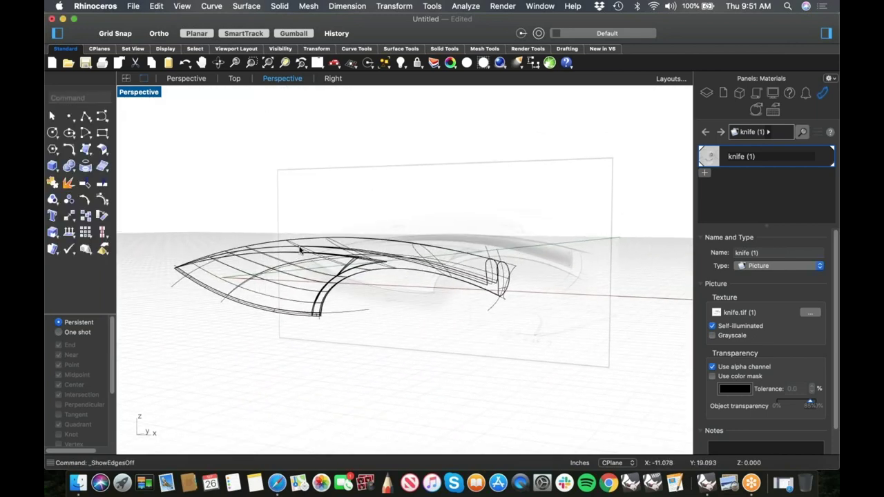
Select all curves and hide them
{"action": "key", "text": "super+shift+c"}
{"action": "type", "text": "hid"}
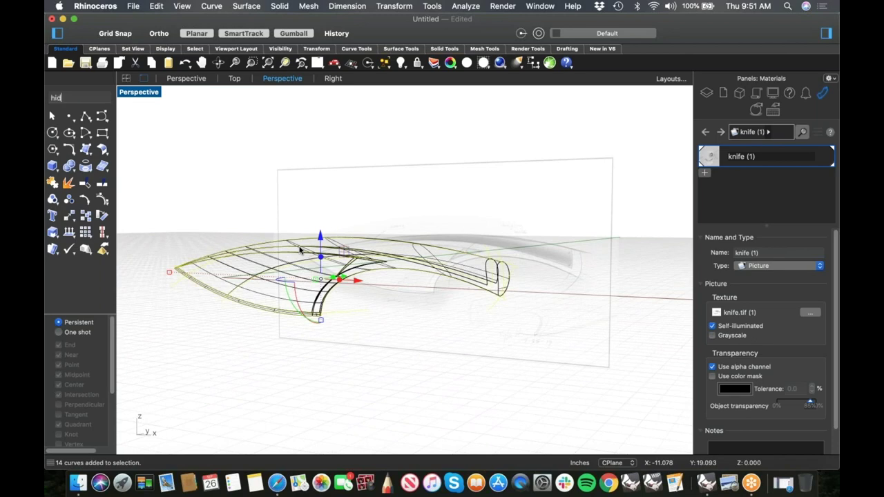
{"action": "type", "text": "e"}
{"action": "key", "text": "Return"}
{"action": "right_click_drag", "start_coordinate": [390, 253], "coordinate": [473, 240], "text": "shift"}
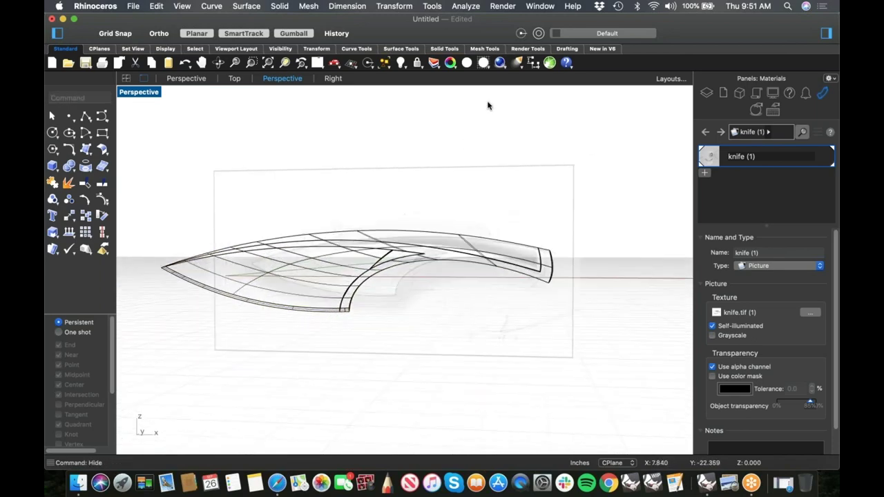
Set the Perspective view to Shaded display and inspect the knife with a Shade preview
{"action": "left_click", "coordinate": [484, 64]}
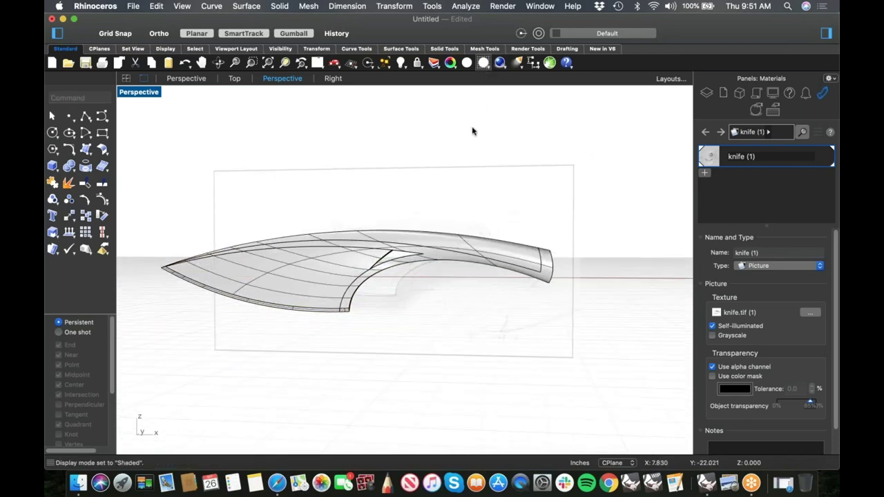
{"action": "mouse_move", "coordinate": [430, 290]}
{"action": "right_mouse_down"}
{"action": "mouse_move", "coordinate": [387, 296]}
{"action": "mouse_move", "coordinate": [466, 128]}
{"action": "right_mouse_up"}
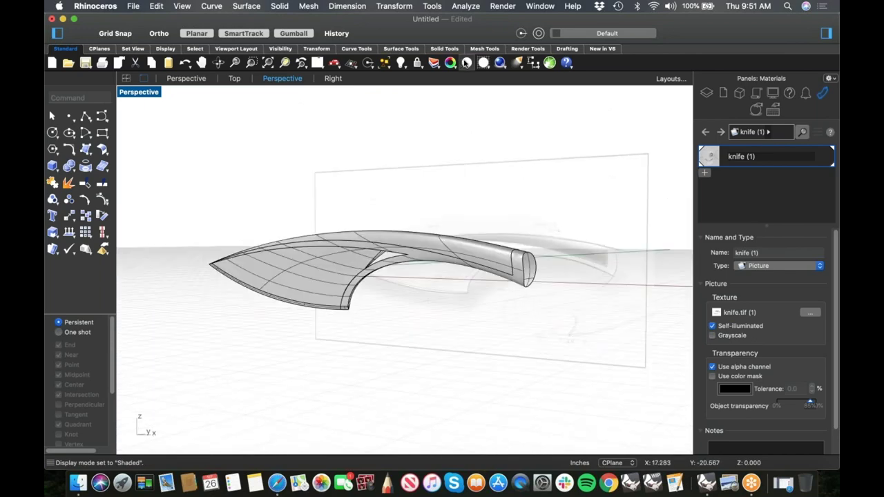
{"action": "left_click", "coordinate": [467, 63]}
{"action": "mouse_move", "coordinate": [310, 310]}
{"action": "right_mouse_down"}
{"action": "mouse_move", "coordinate": [385, 316]}
{"action": "mouse_move", "coordinate": [382, 284]}
{"action": "mouse_move", "coordinate": [335, 258]}
{"action": "mouse_move", "coordinate": [325, 277]}
{"action": "mouse_move", "coordinate": [347, 268]}
{"action": "mouse_move", "coordinate": [348, 247]}
{"action": "mouse_move", "coordinate": [329, 264]}
{"action": "mouse_move", "coordinate": [282, 274]}
{"action": "mouse_move", "coordinate": [258, 355]}
{"action": "mouse_move", "coordinate": [321, 355]}
{"action": "mouse_move", "coordinate": [355, 308]}
{"action": "mouse_move", "coordinate": [372, 304]}
{"action": "mouse_move", "coordinate": [445, 298]}
{"action": "mouse_move", "coordinate": [461, 319]}
{"action": "right_mouse_up"}
{"action": "key", "text": "Escape"}
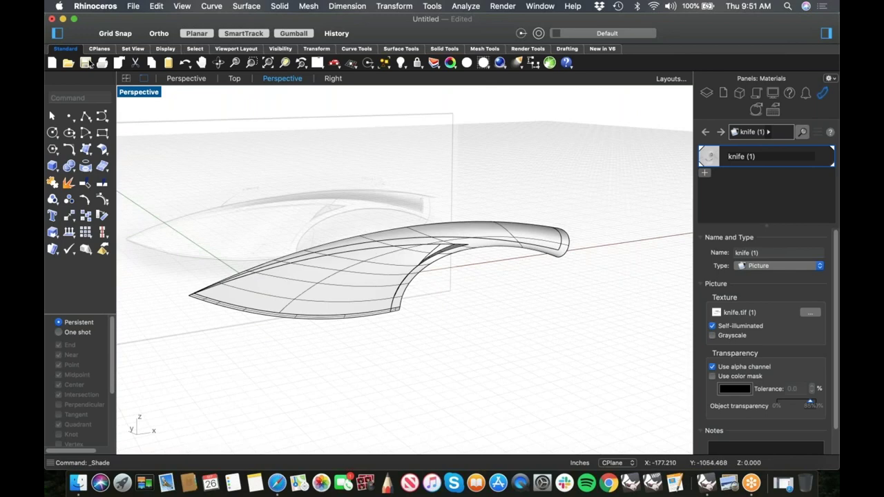
Save the model to the Desktop as knife_mac.3dm
{"action": "left_click", "coordinate": [133, 6]}
{"action": "left_click", "coordinate": [145, 79]}
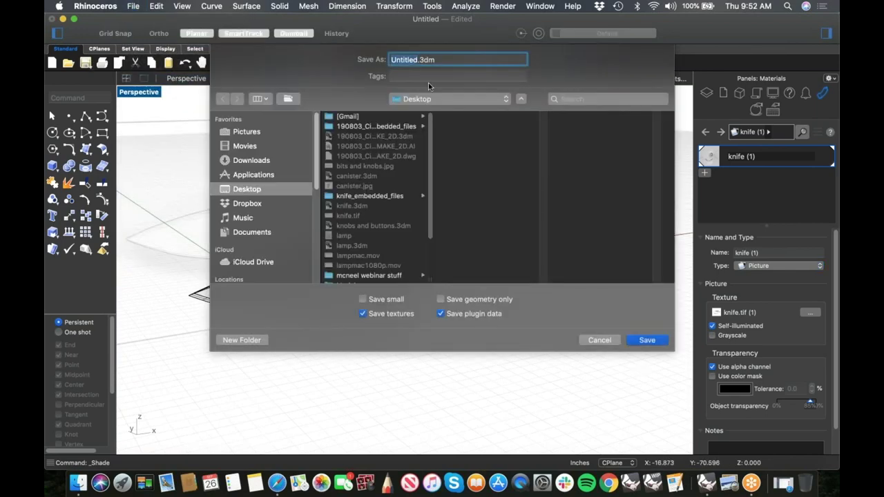
{"action": "type", "text": "knife"}
{"action": "left_click", "coordinate": [648, 340]}
{"action": "right_click_drag", "start_coordinate": [491, 293], "coordinate": [459, 269]}
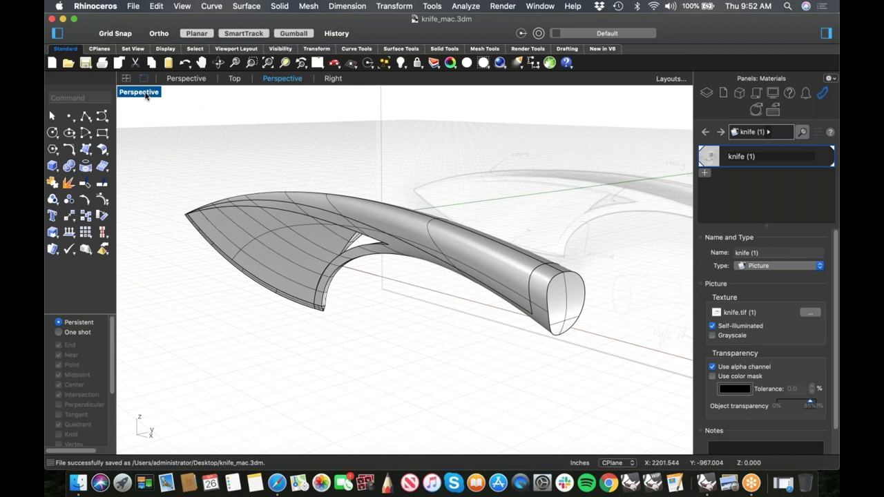
Set the Perspective view to Rendered display and turn off the image layer that holds the reference sketch
{"action": "left_click", "coordinate": [146, 94]}
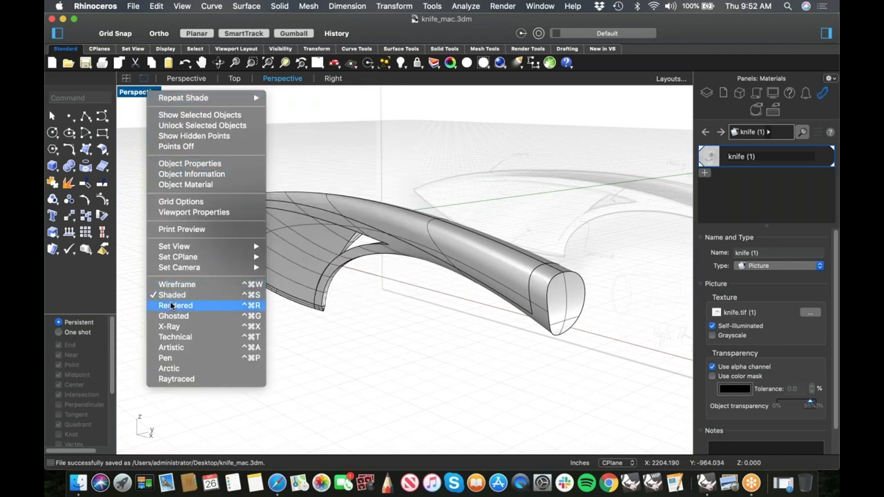
{"action": "left_click", "coordinate": [171, 306]}
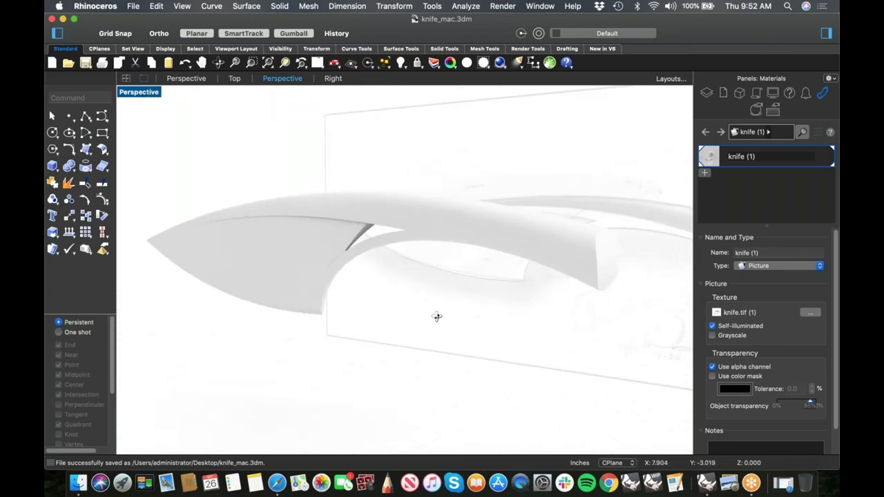
{"action": "right_click_drag", "start_coordinate": [437, 316], "coordinate": [422, 347]}
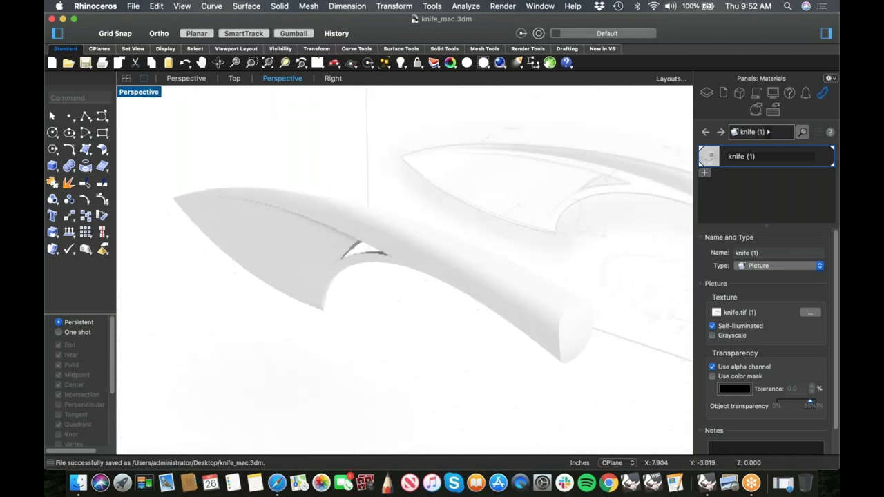
{"action": "left_click", "coordinate": [707, 93]}
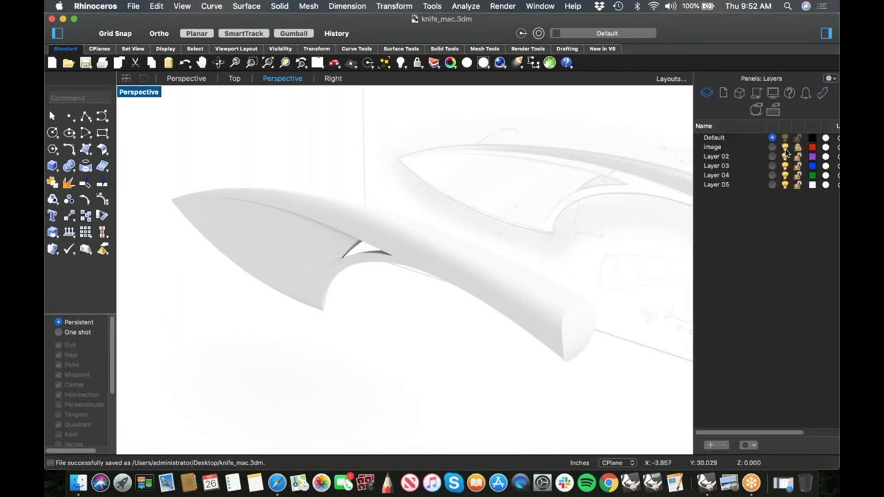
{"action": "mouse_move", "coordinate": [545, 230]}
{"action": "right_mouse_down"}
{"action": "mouse_move", "coordinate": [440, 303]}
{"action": "mouse_move", "coordinate": [452, 290]}
{"action": "mouse_move", "coordinate": [469, 289]}
{"action": "mouse_move", "coordinate": [463, 297]}
{"action": "mouse_move", "coordinate": [503, 282]}
{"action": "mouse_move", "coordinate": [554, 293]}
{"action": "mouse_move", "coordinate": [544, 301]}
{"action": "mouse_move", "coordinate": [568, 286]}
{"action": "mouse_move", "coordinate": [555, 285]}
{"action": "mouse_move", "coordinate": [619, 259]}
{"action": "right_mouse_up"}
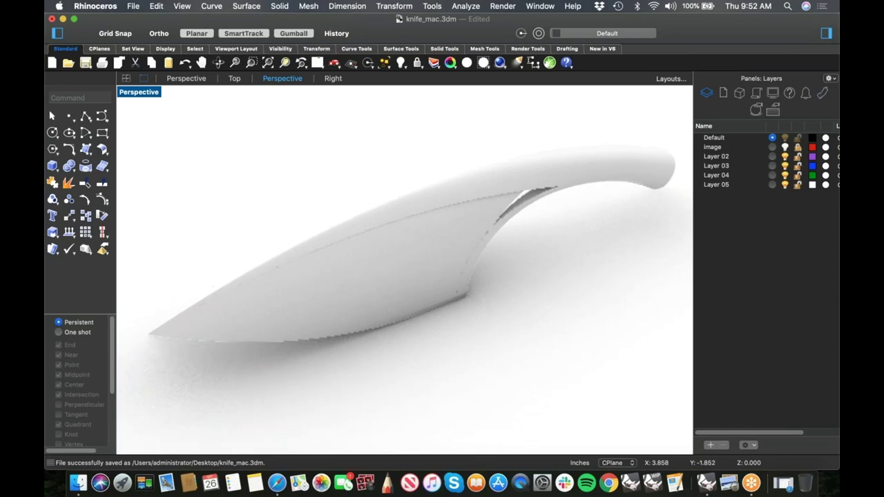
Import the Ebony polished material from the Wood folder of the material library
{"action": "left_click", "coordinate": [822, 94]}
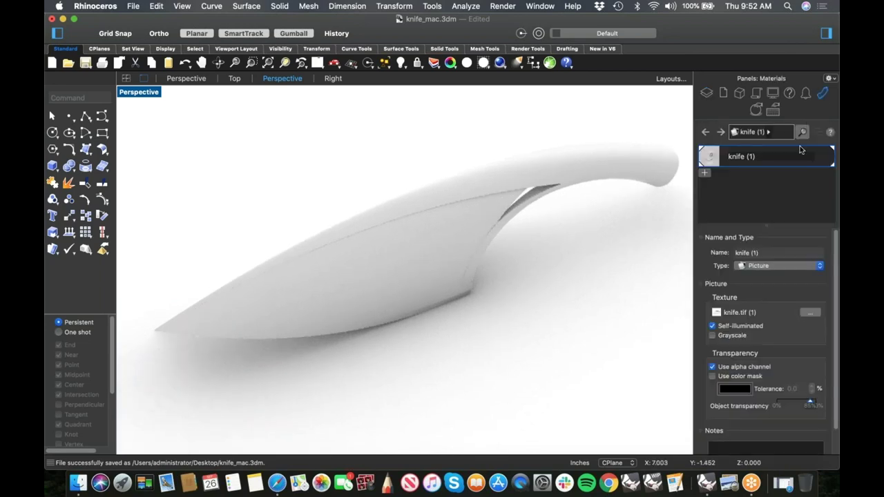
{"action": "left_click", "coordinate": [704, 174]}
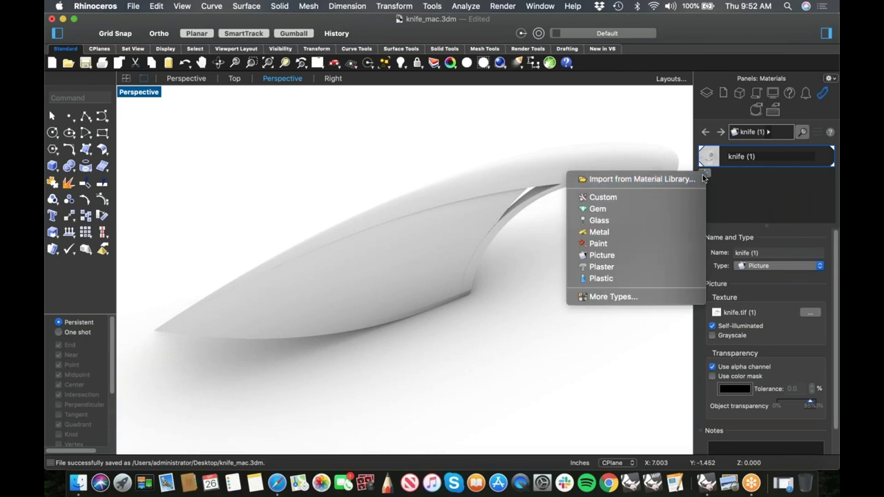
{"action": "left_click", "coordinate": [624, 179]}
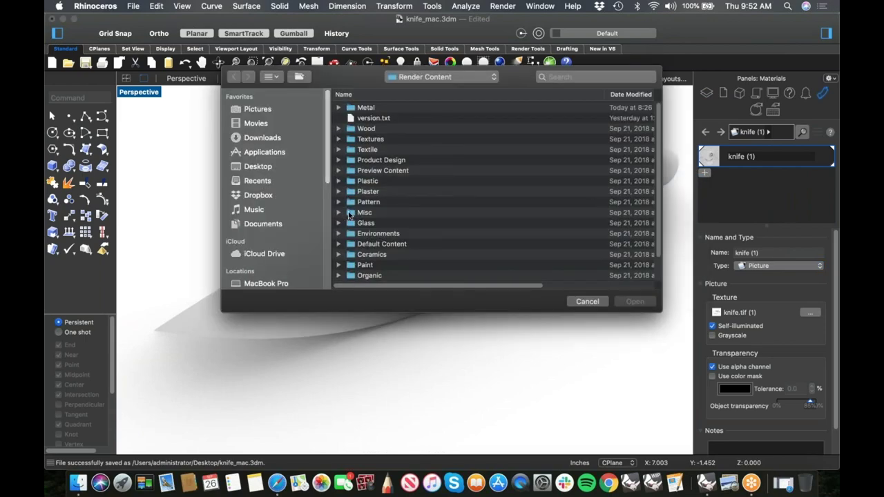
{"action": "left_click", "coordinate": [339, 128]}
{"action": "scroll", "coordinate": [404, 223], "scroll_direction": "down", "scroll_amount": 1}
{"action": "scroll", "coordinate": [404, 223], "scroll_direction": "down", "scroll_amount": 15}
{"action": "scroll", "coordinate": [404, 223], "scroll_direction": "down", "scroll_amount": 10}
{"action": "scroll", "coordinate": [403, 223], "scroll_direction": "up", "scroll_amount": 5}
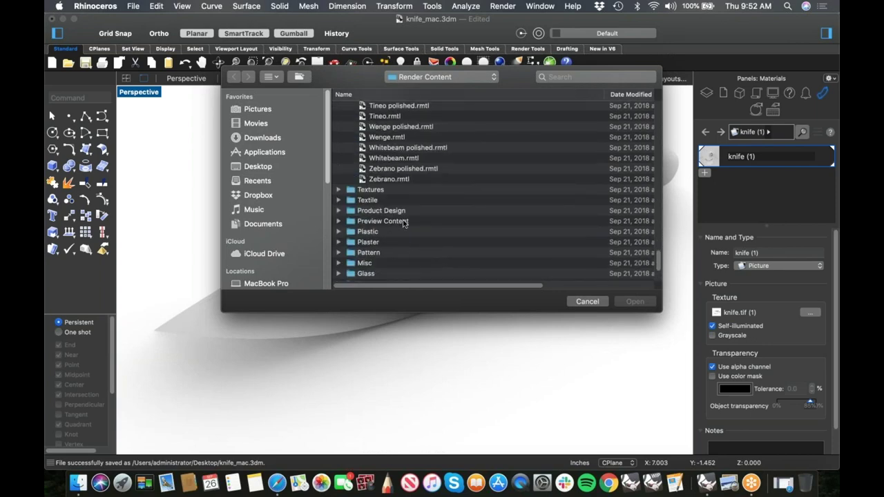
{"action": "scroll", "coordinate": [403, 184], "scroll_direction": "up", "scroll_amount": 1}
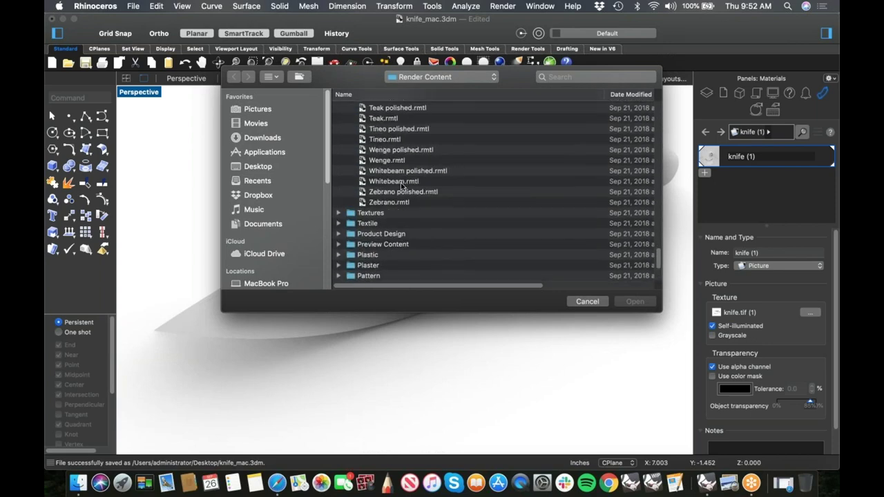
{"action": "scroll", "coordinate": [398, 202], "scroll_direction": "up", "scroll_amount": 6}
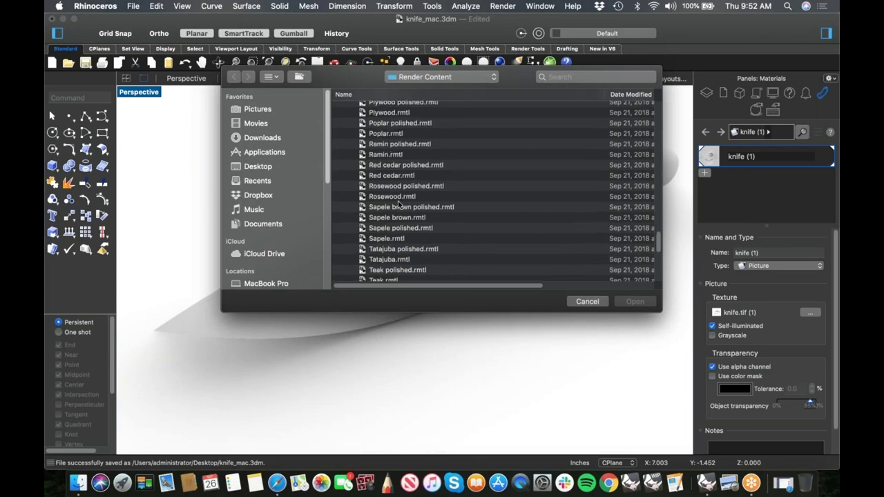
{"action": "scroll", "coordinate": [398, 202], "scroll_direction": "up", "scroll_amount": 20}
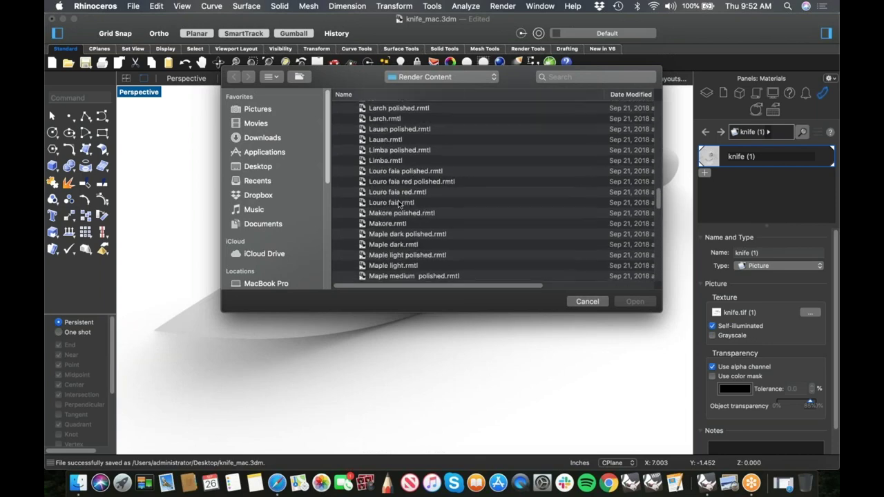
{"action": "scroll", "coordinate": [398, 203], "scroll_direction": "up", "scroll_amount": 10}
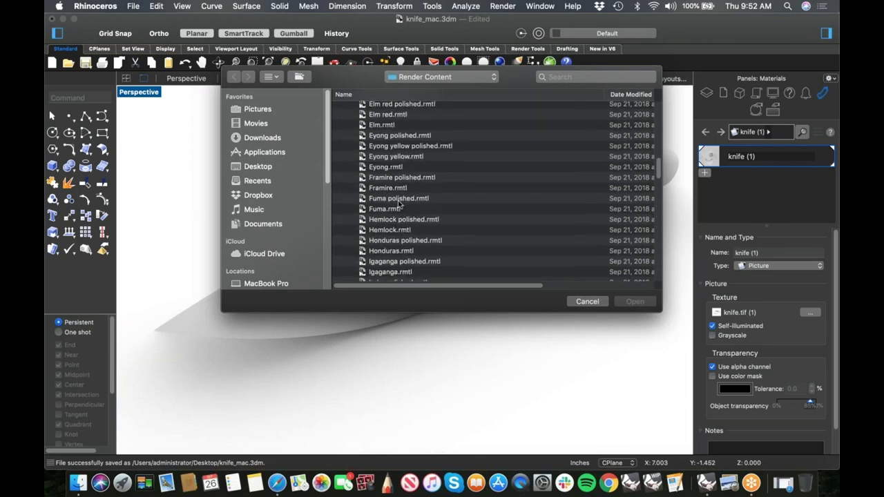
{"action": "scroll", "coordinate": [399, 202], "scroll_direction": "up", "scroll_amount": 3}
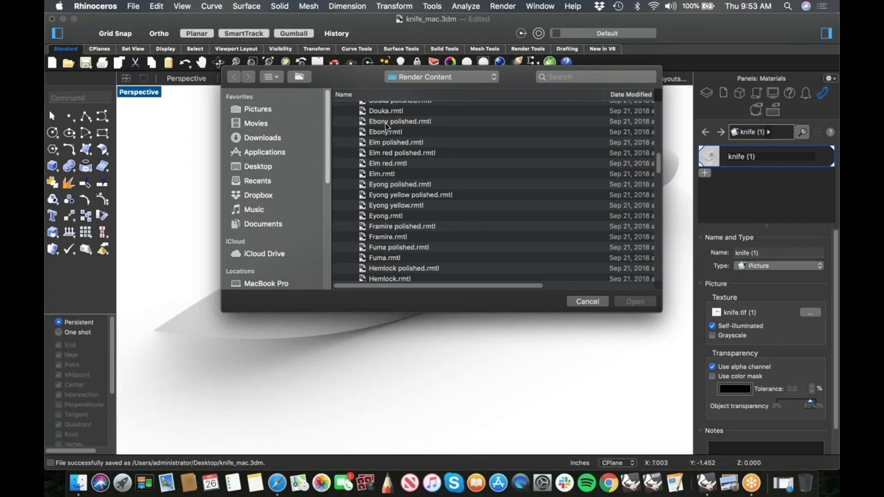
{"action": "left_click", "coordinate": [387, 122]}
{"action": "left_click", "coordinate": [639, 304]}
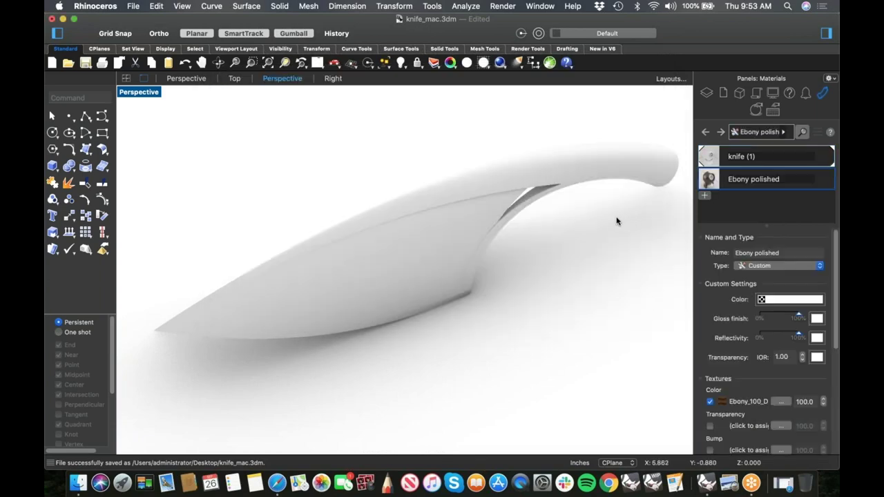
Assign the Ebony polished material to the two surfaces along the handle and spine of the knife, and clear the selection
{"action": "left_click_drag", "start_coordinate": [554, 135], "coordinate": [531, 164]}
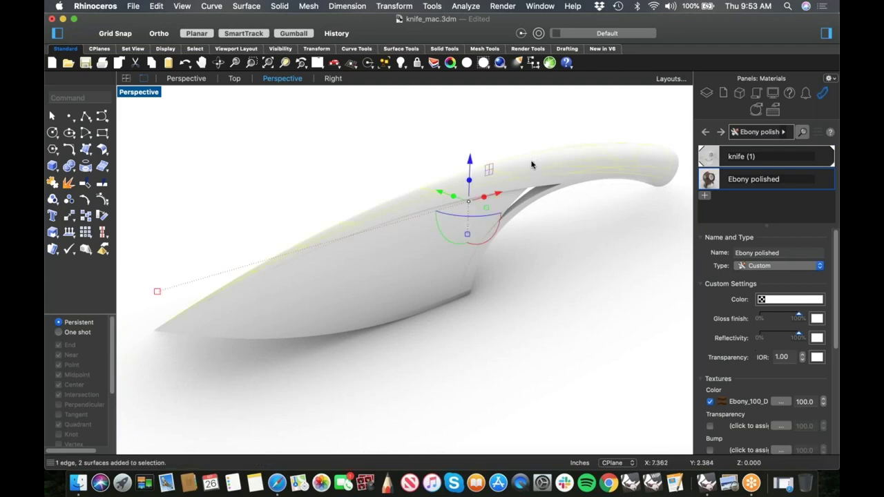
{"action": "right_click", "coordinate": [730, 183]}
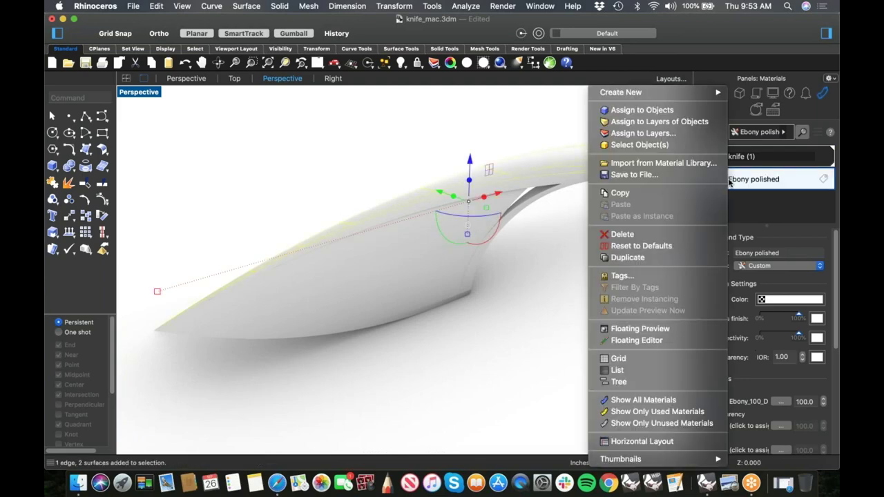
{"action": "left_click", "coordinate": [664, 110]}
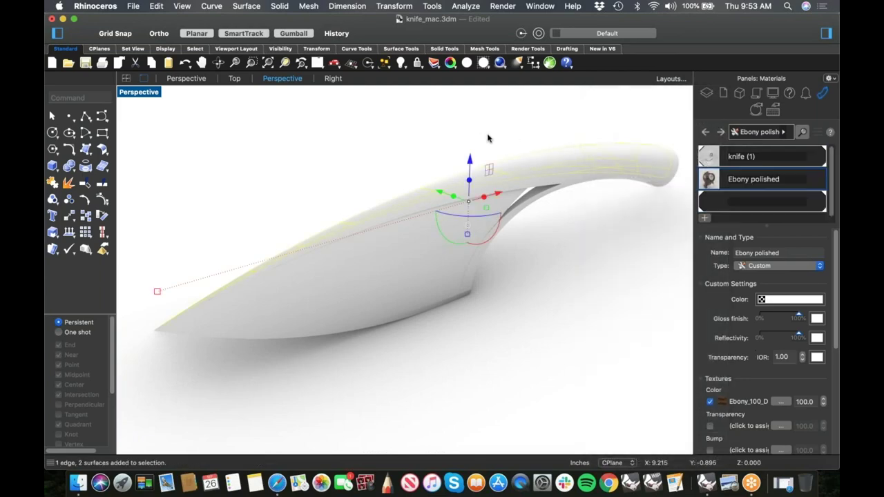
{"action": "left_click", "coordinate": [592, 274]}
{"action": "right_click_drag", "start_coordinate": [592, 274], "coordinate": [515, 271]}
{"action": "left_click", "coordinate": [550, 249]}
{"action": "left_click", "coordinate": [488, 283]}
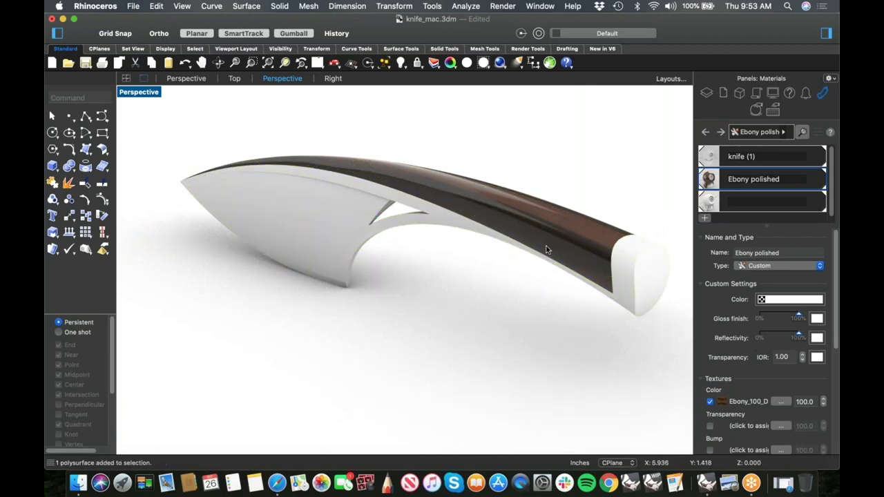